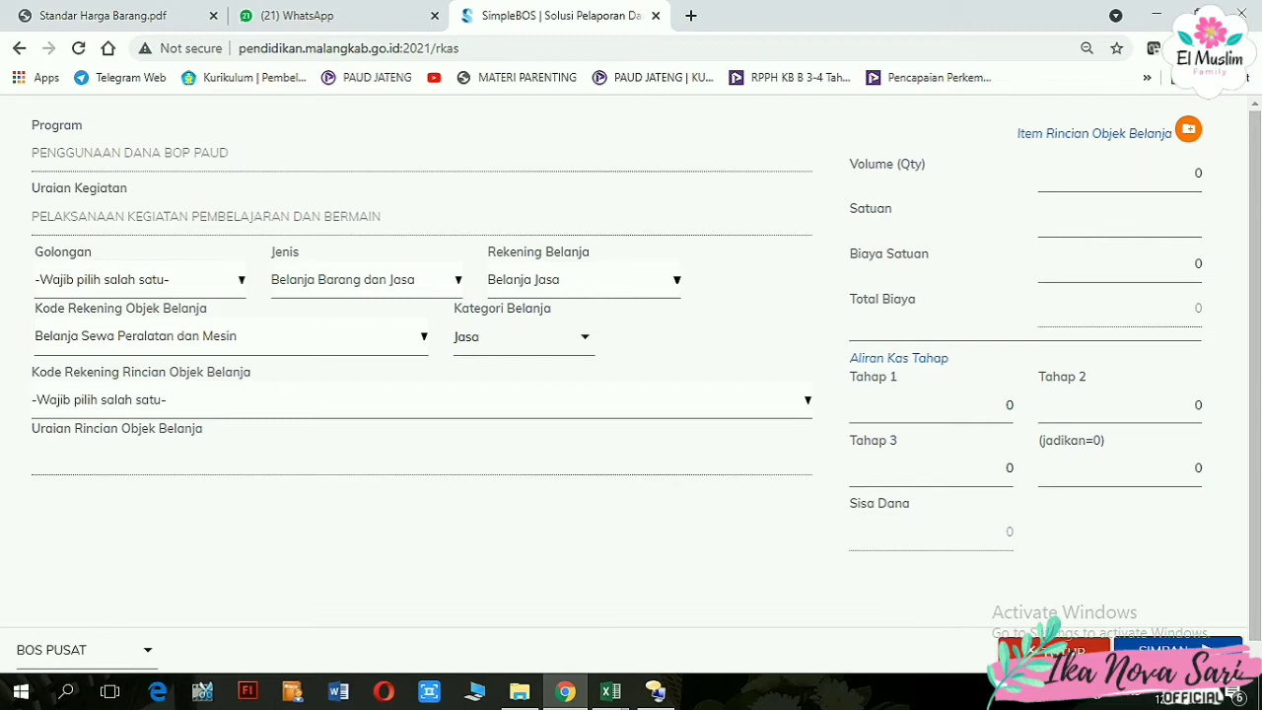
Set Golongan to BELANJA OPERASI and Jenis to Belanja Barang dan Jasa for the supporting learning activity
click(140, 280)
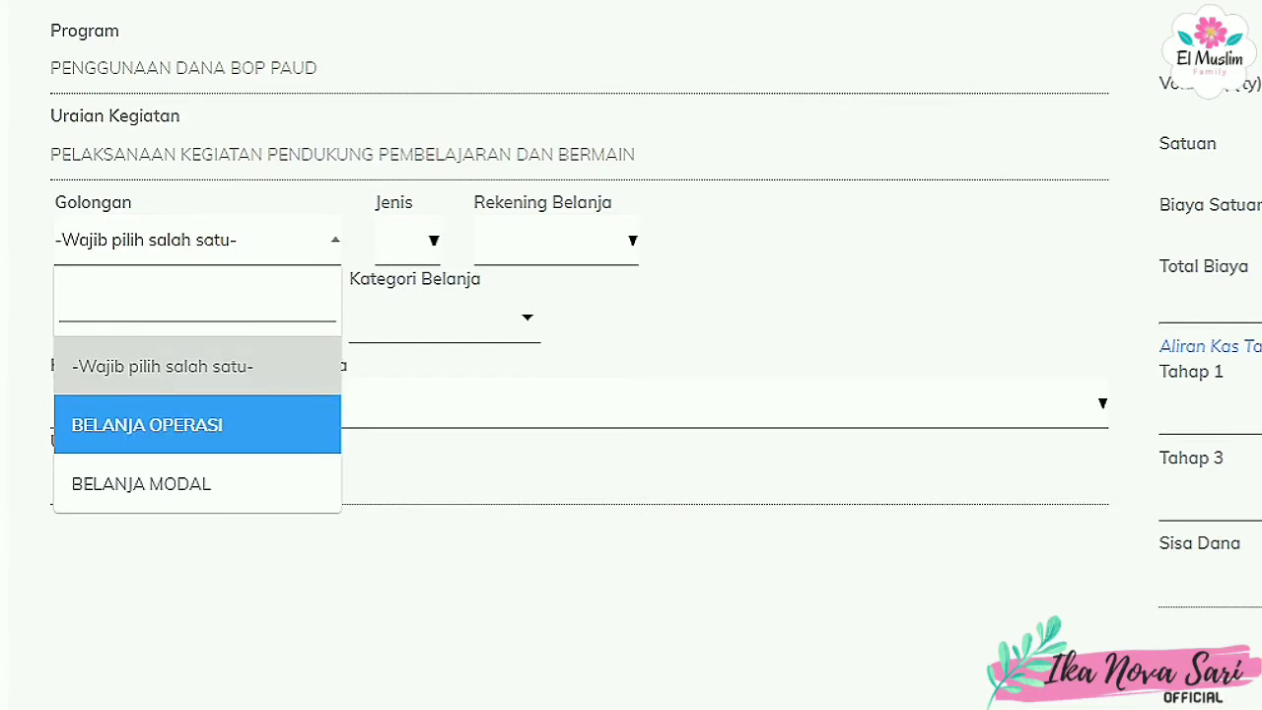
click(197, 425)
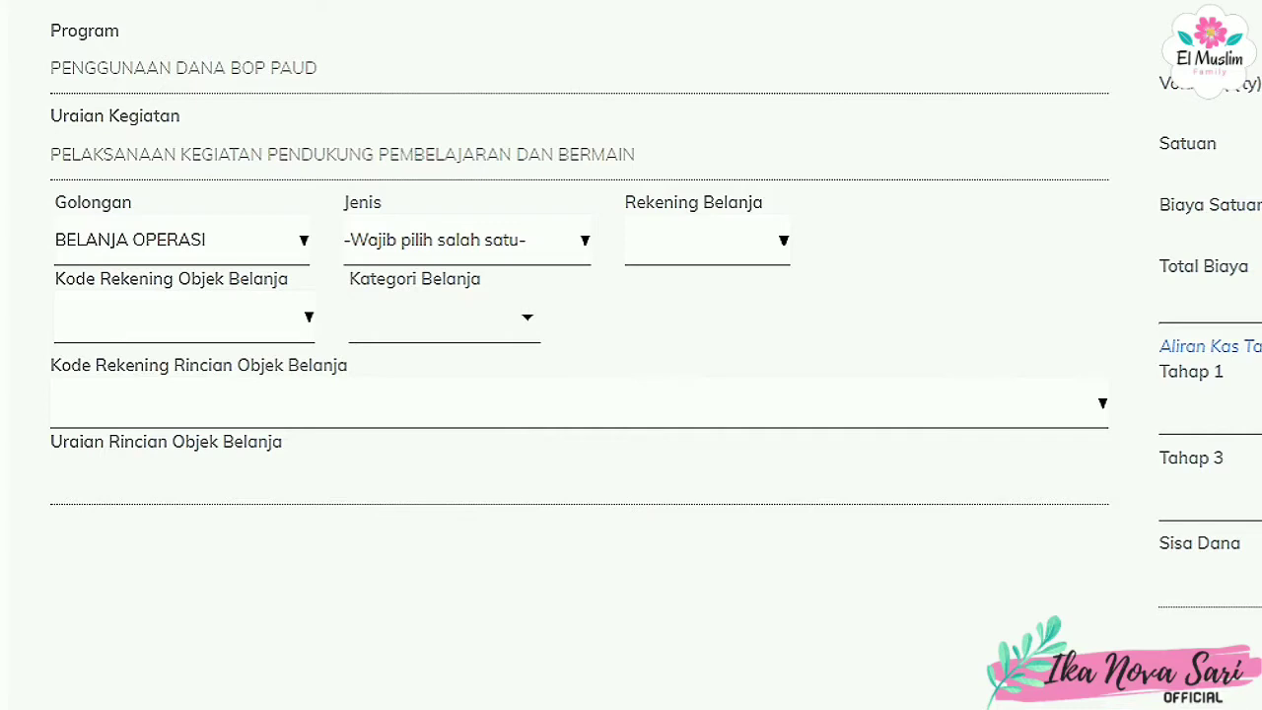
click(467, 240)
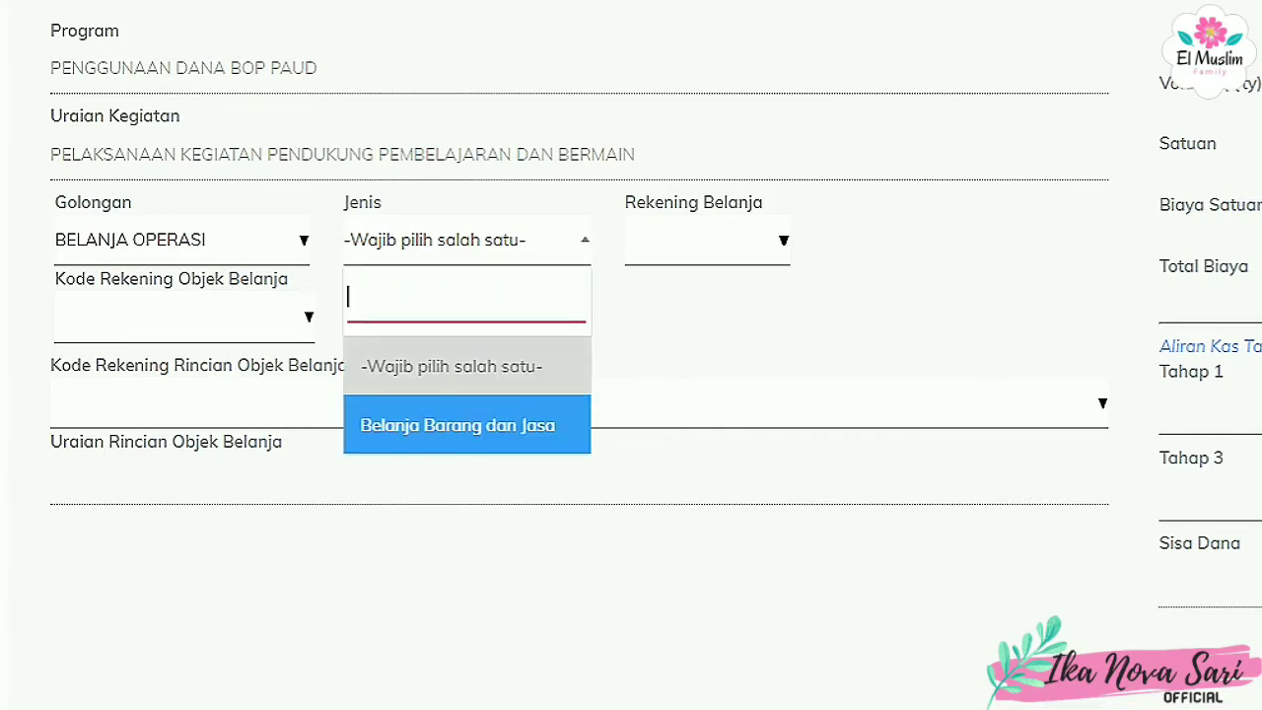
click(467, 425)
Set Rekening Belanja to Belanja Barang and Kode Rekening Objek Belanja to Belanja Barang Pakai Habis
click(810, 241)
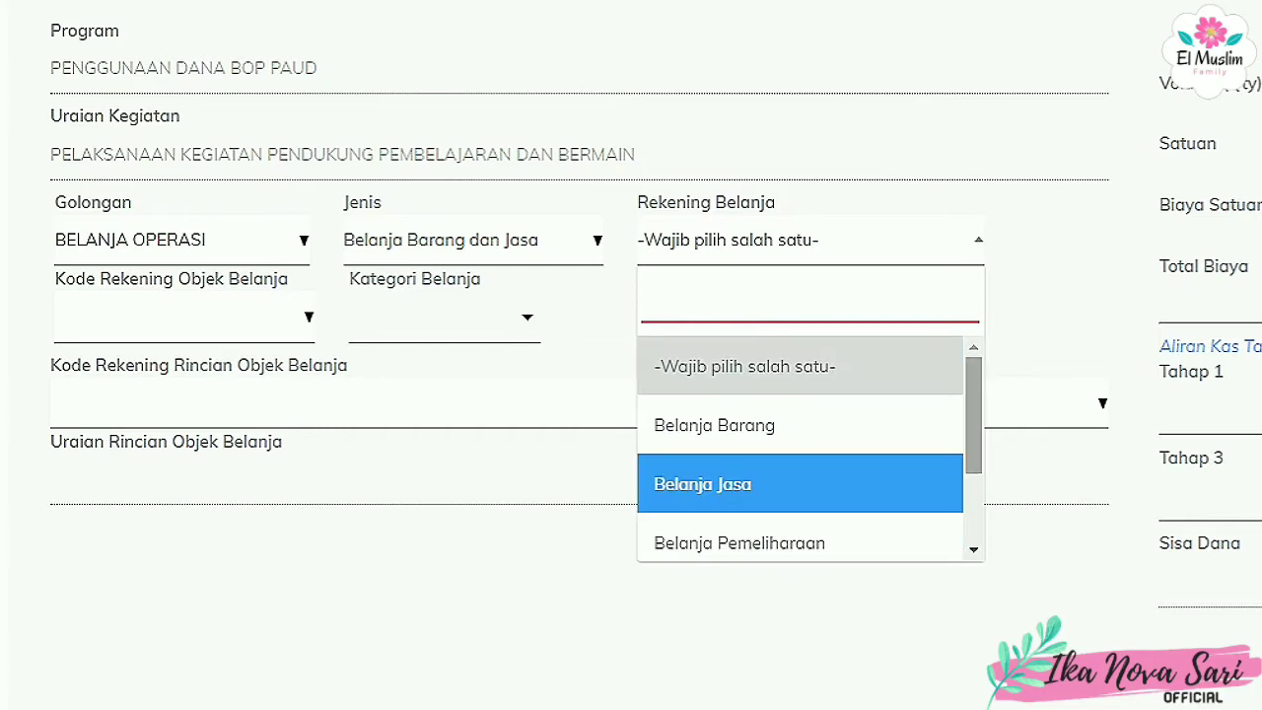
scroll(799, 473, down, 3)
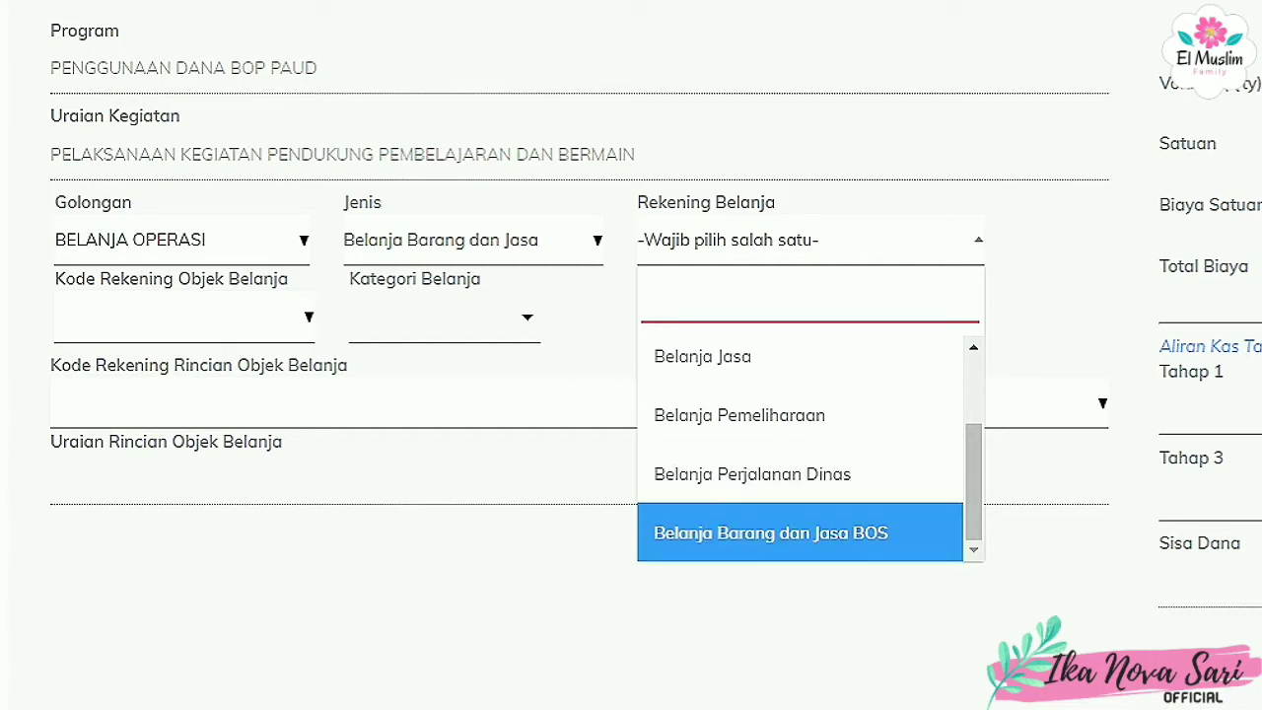
scroll(800, 449, up, 3)
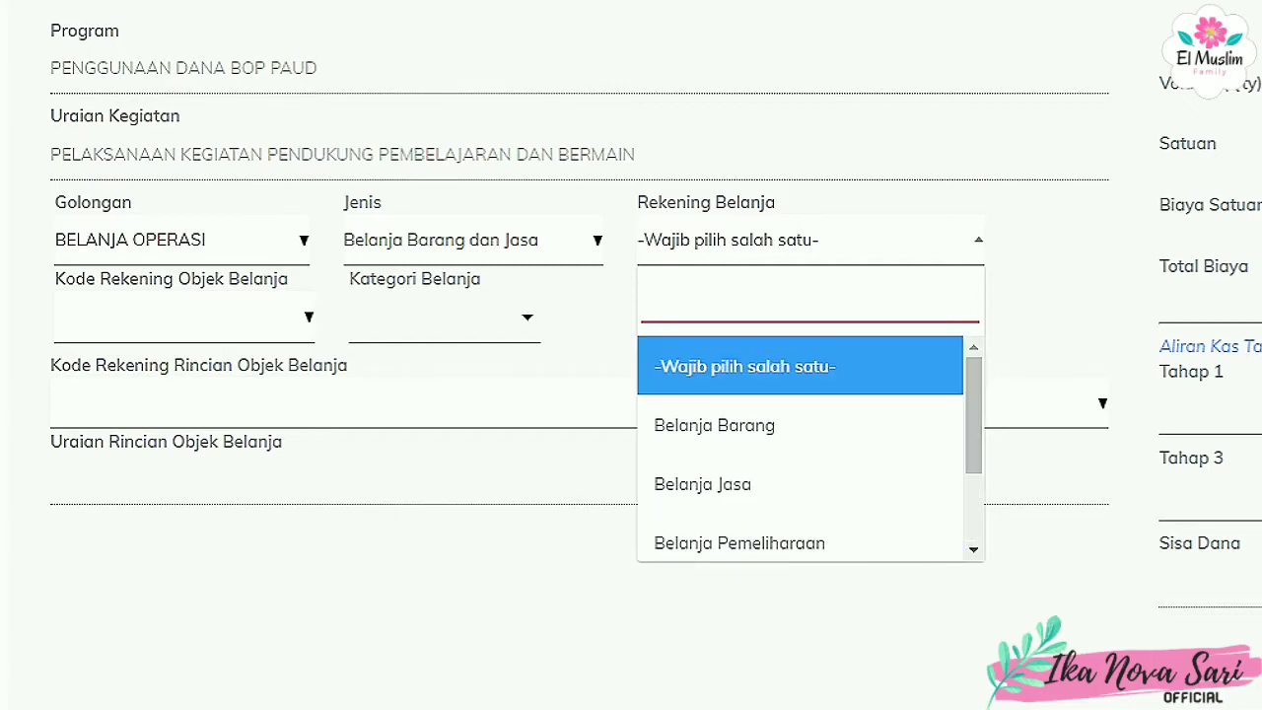
click(714, 425)
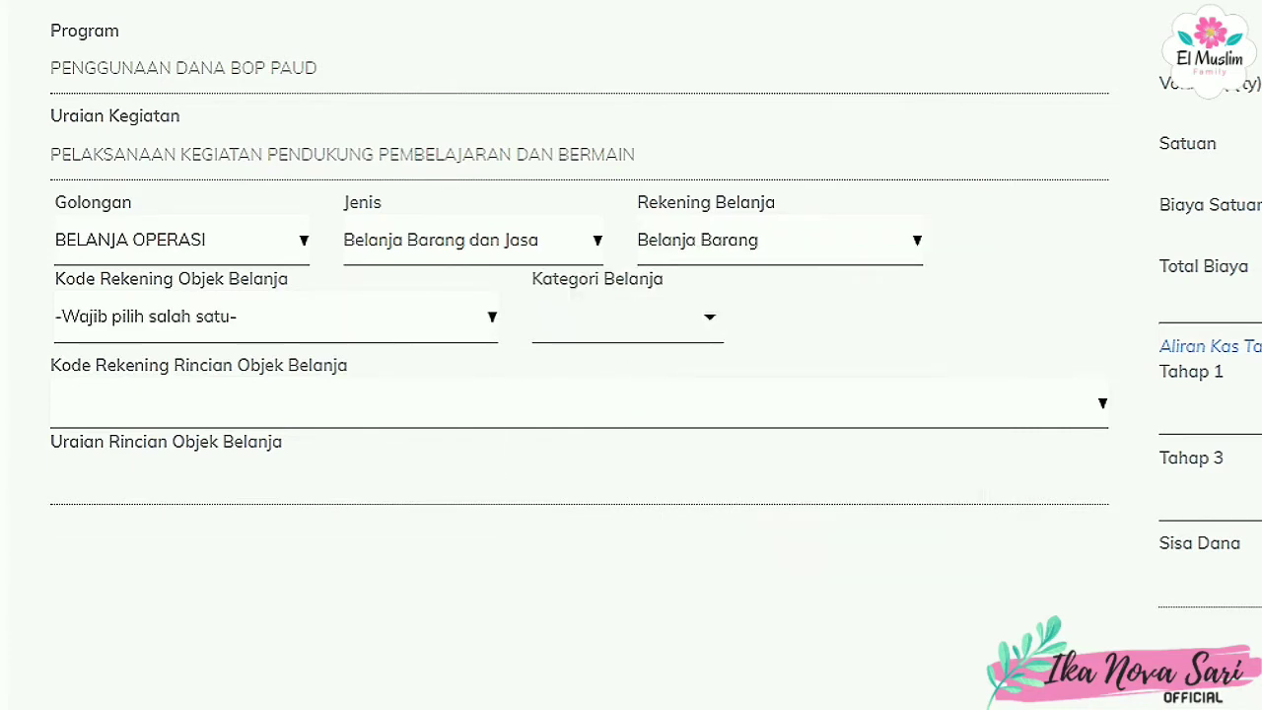
click(276, 316)
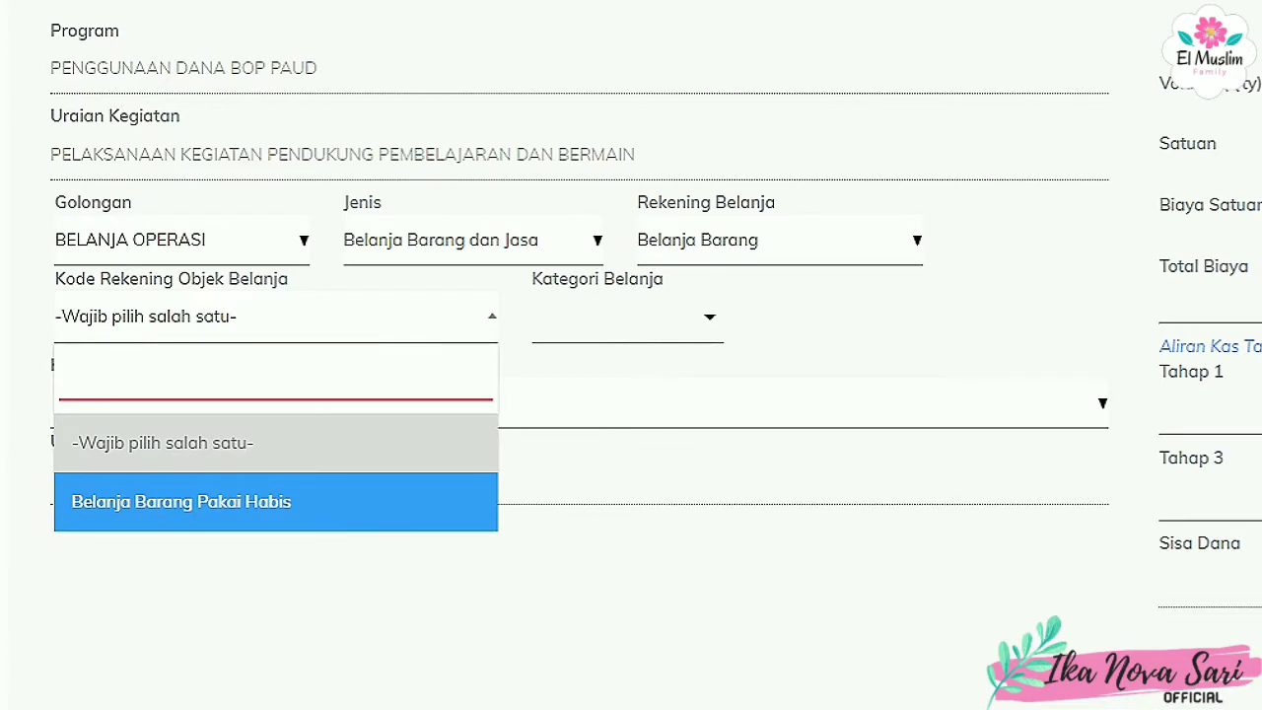
key(Return)
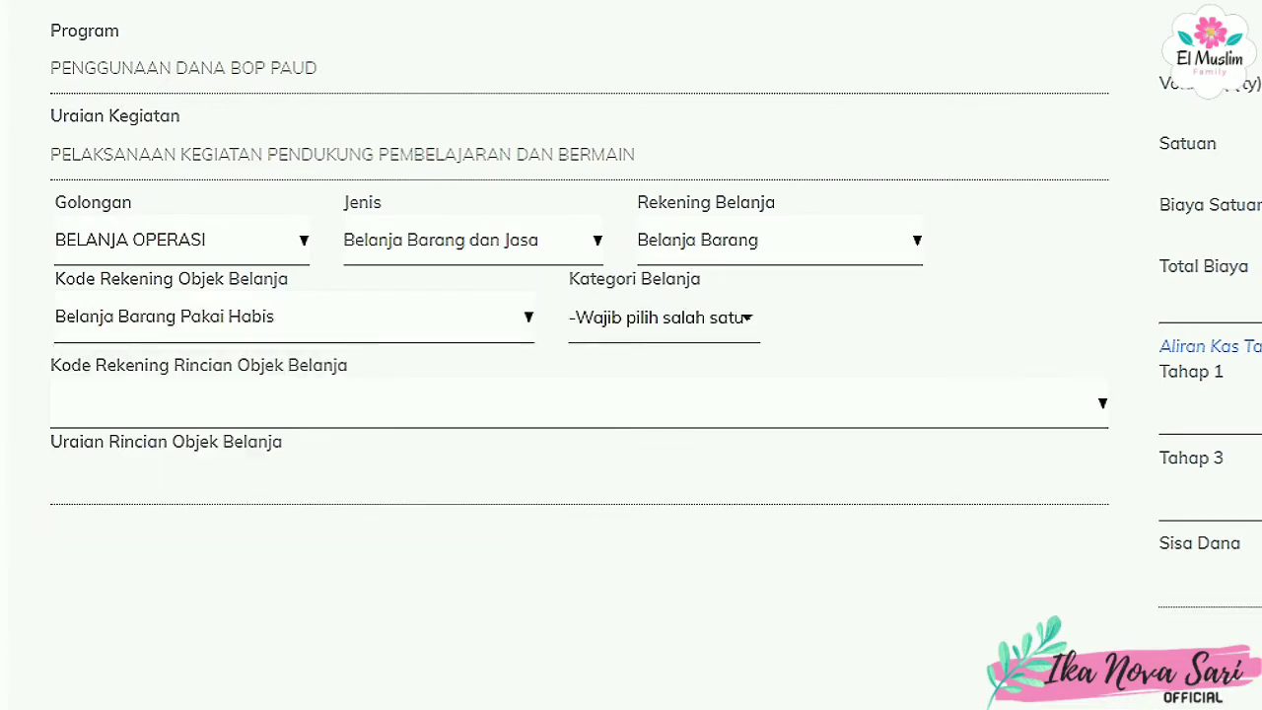
Look through the Kategori Belanja options and set the category to Cetak dan Penggandaan
click(664, 317)
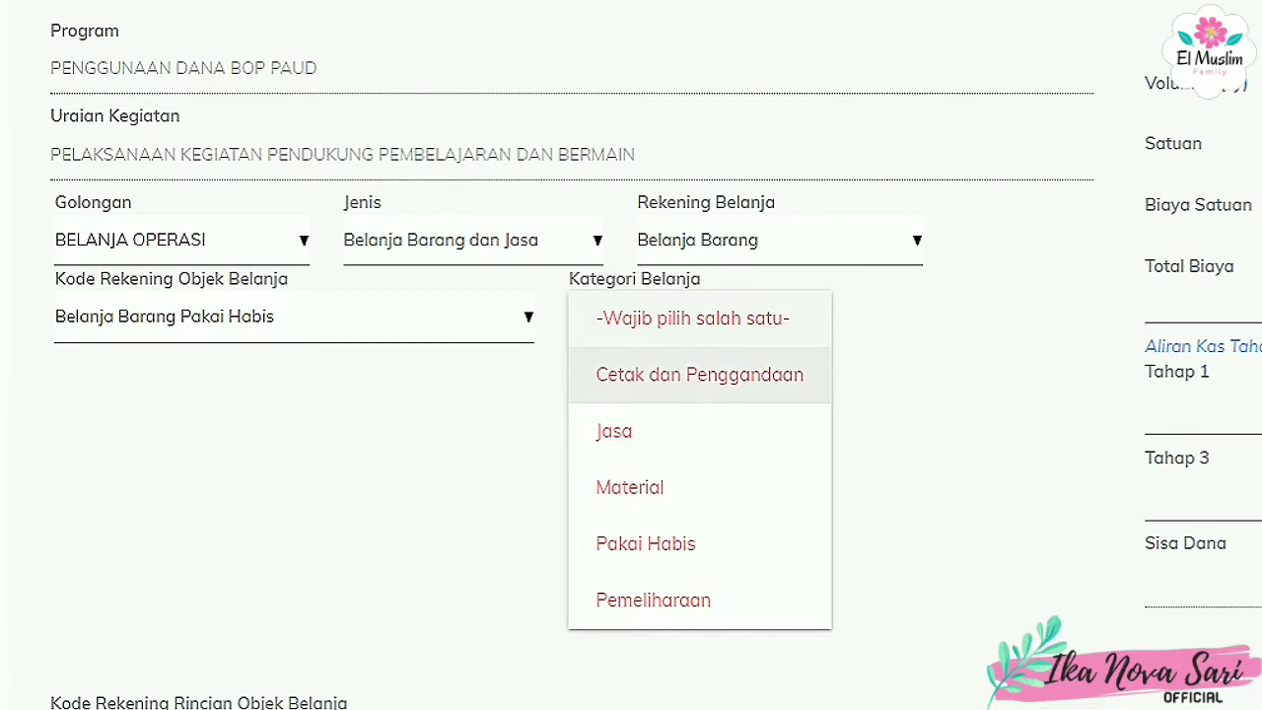
key(Down)
key(Down)
key(Down)
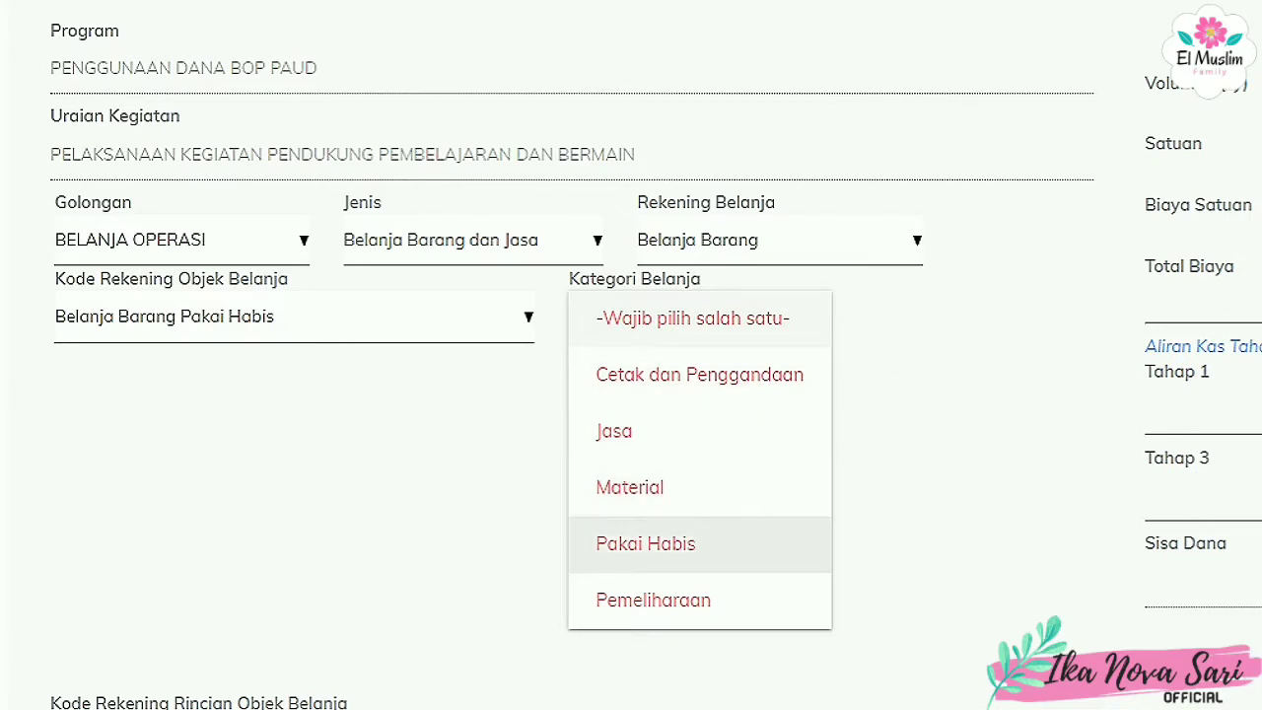
key(Down)
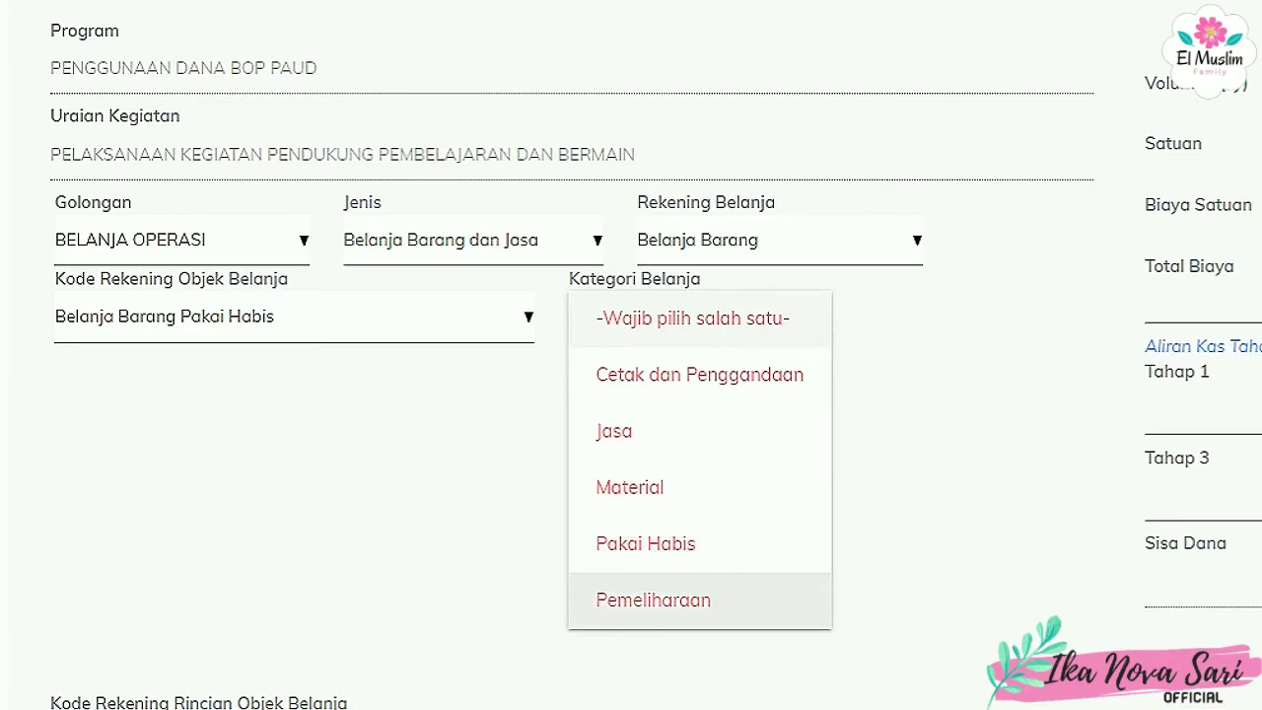
key(Up)
key(Up)
key(Up)
key(Up)
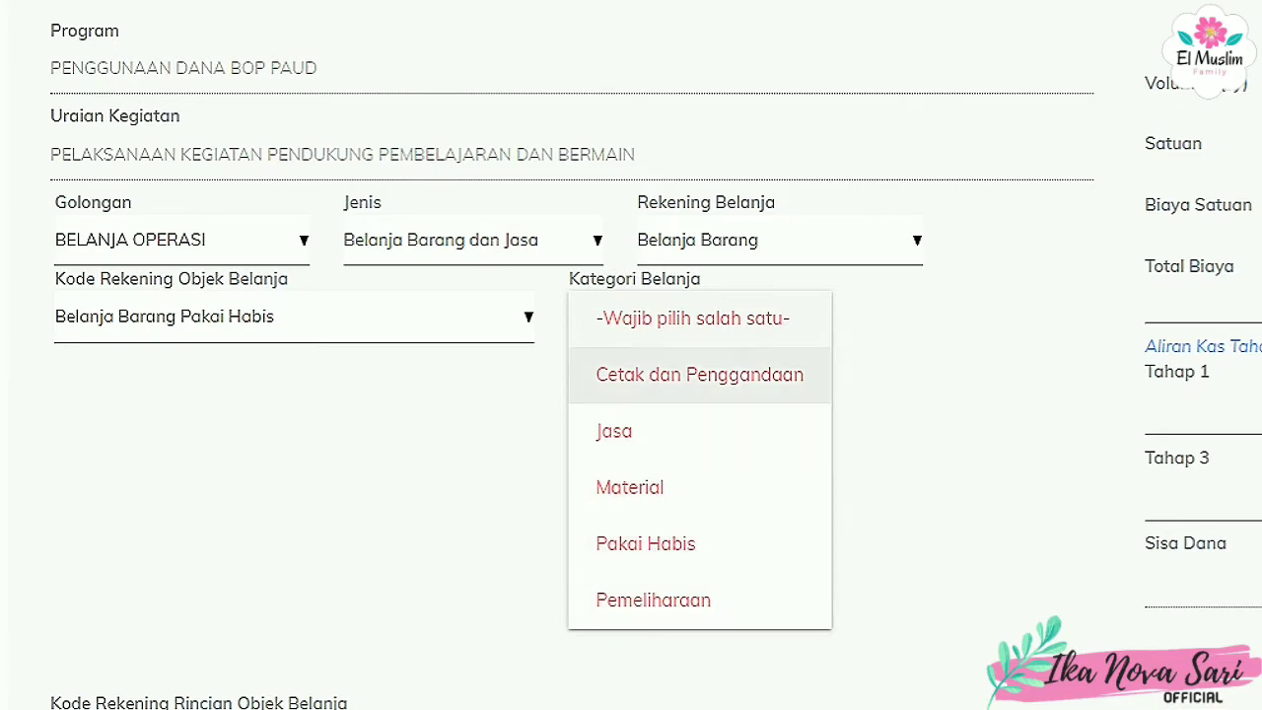
key(Return)
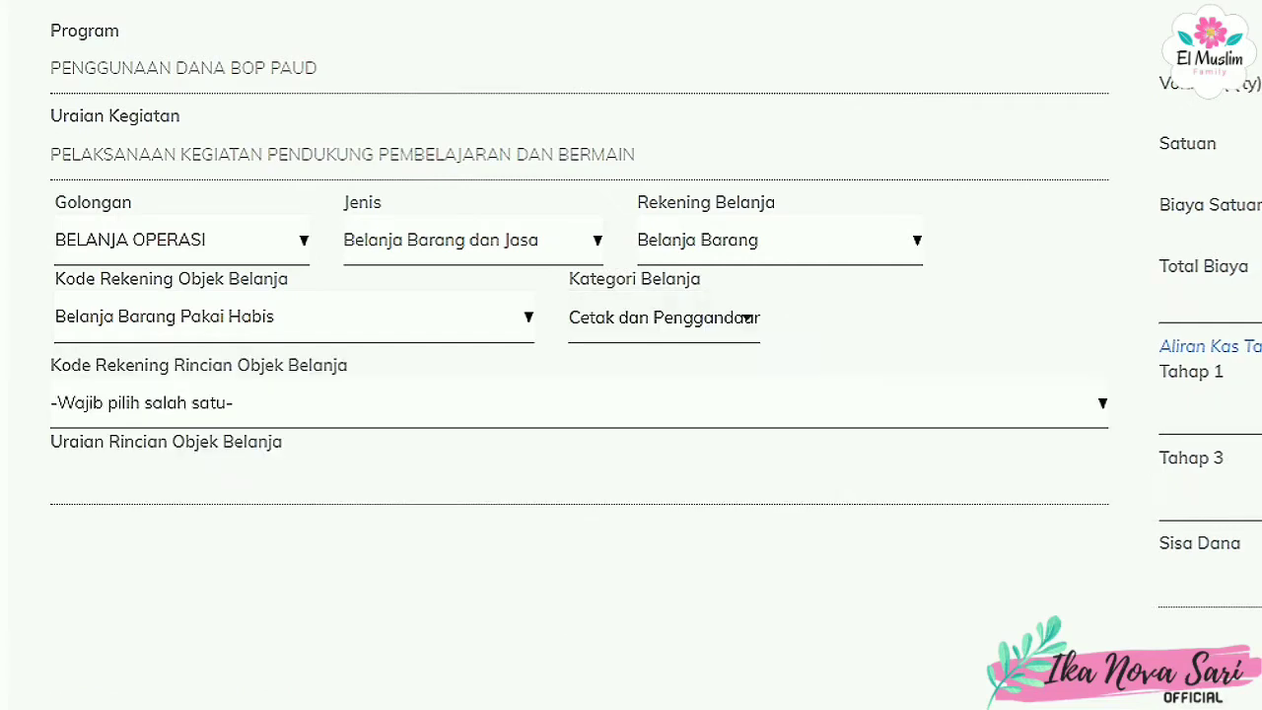
Examine the Kode Rekening Rincian Objek Belanja options offered for Cetak dan Penggandaan, leaving the field unselected
click(579, 404)
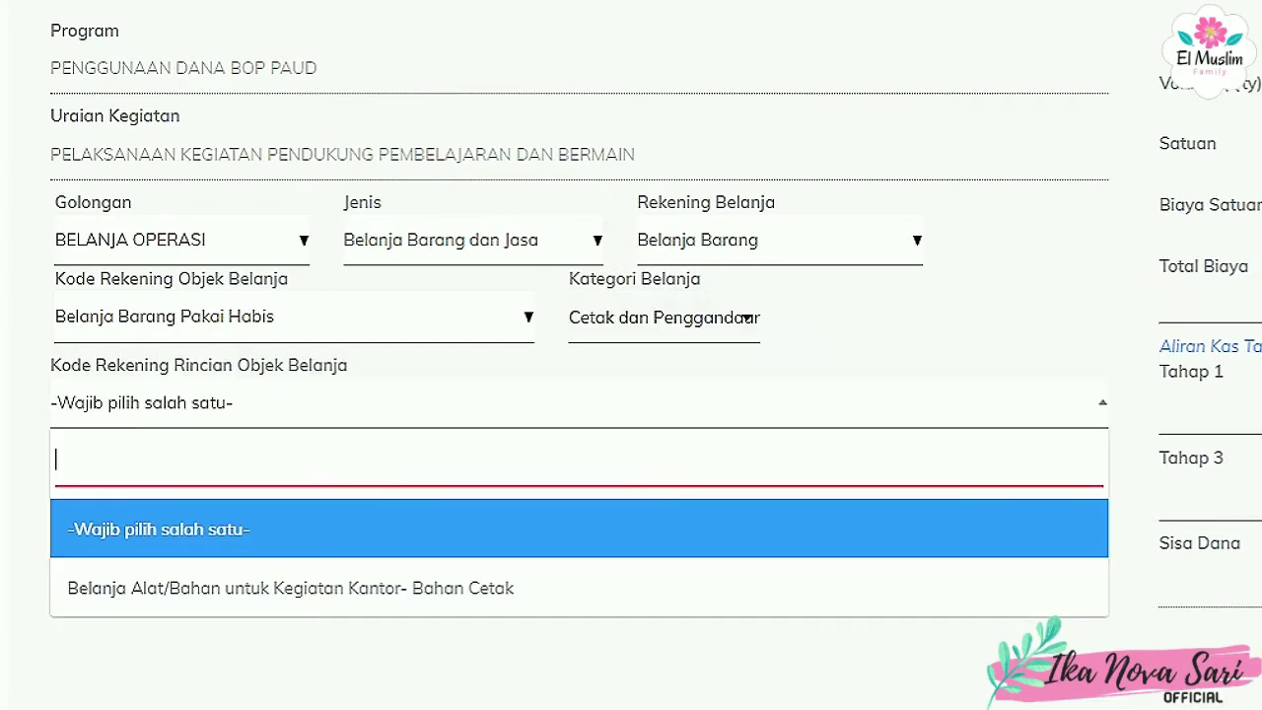
key(Down)
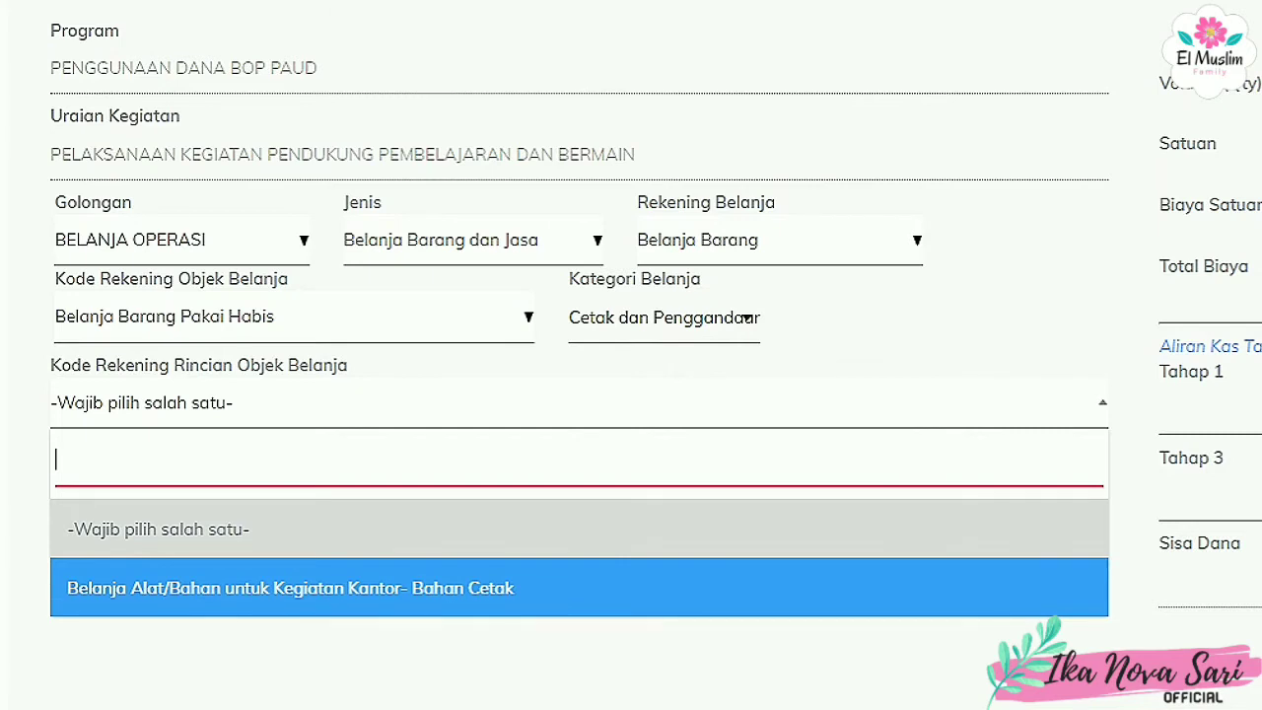
click(631, 529)
Set Kategori Belanja to Jasa and review its Kode Rekening Rincian Objek Belanja options
click(665, 317)
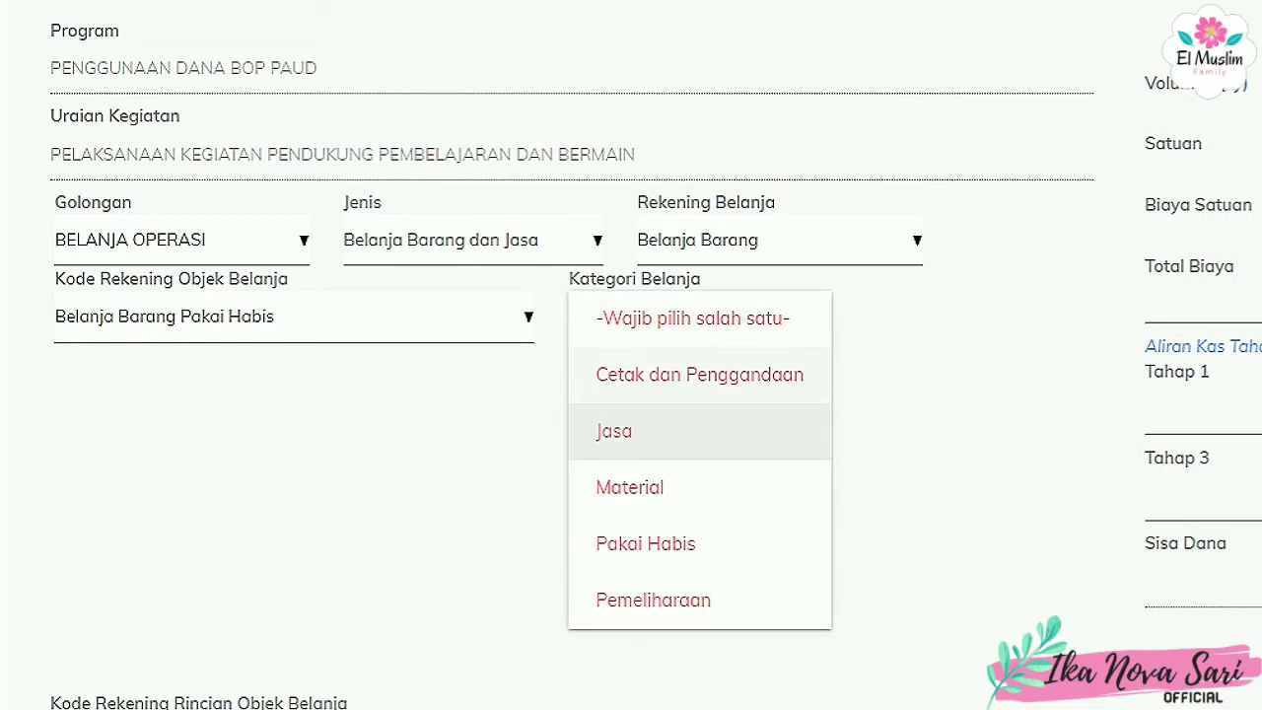
click(613, 431)
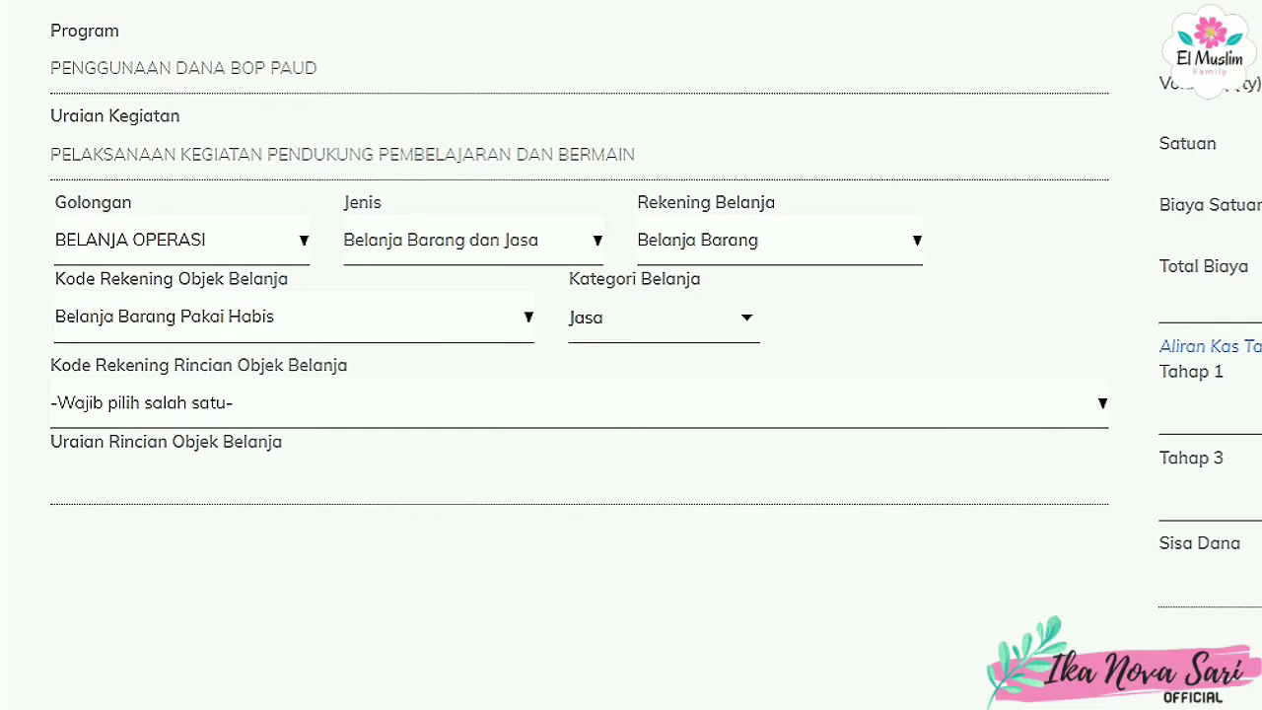
click(578, 403)
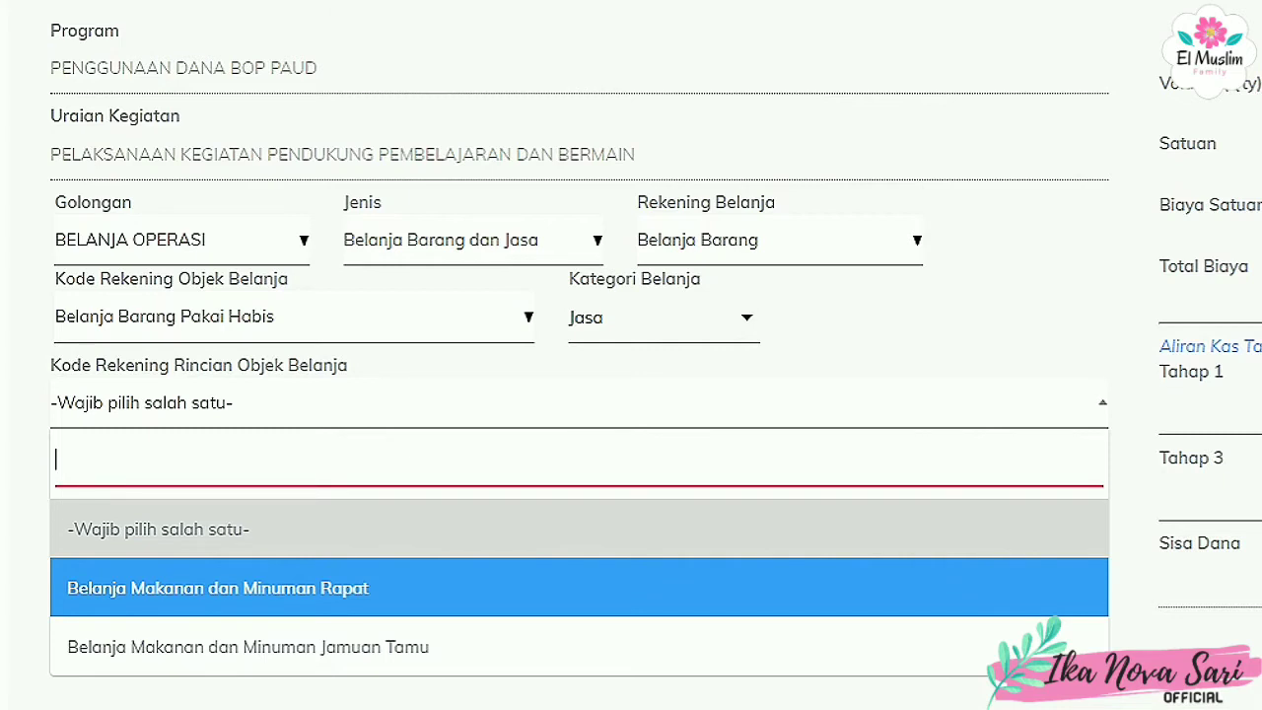
key(Down)
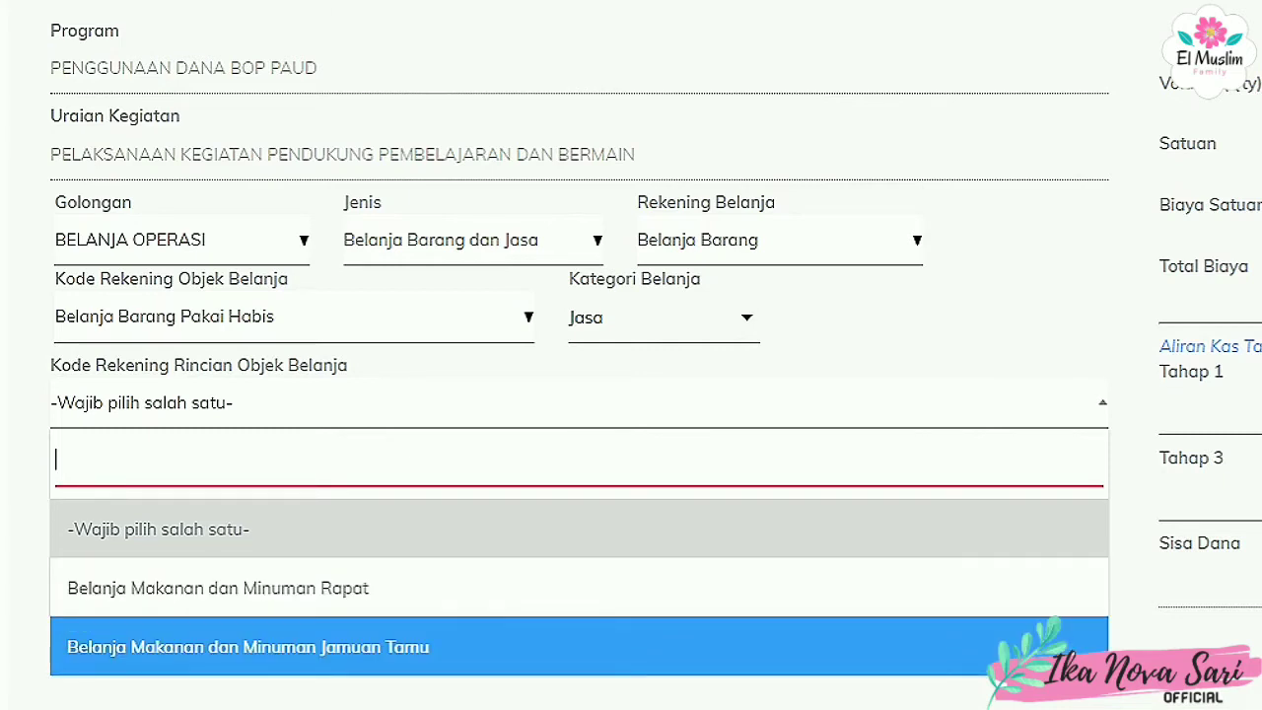
key(Up)
key(Up)
key(Down)
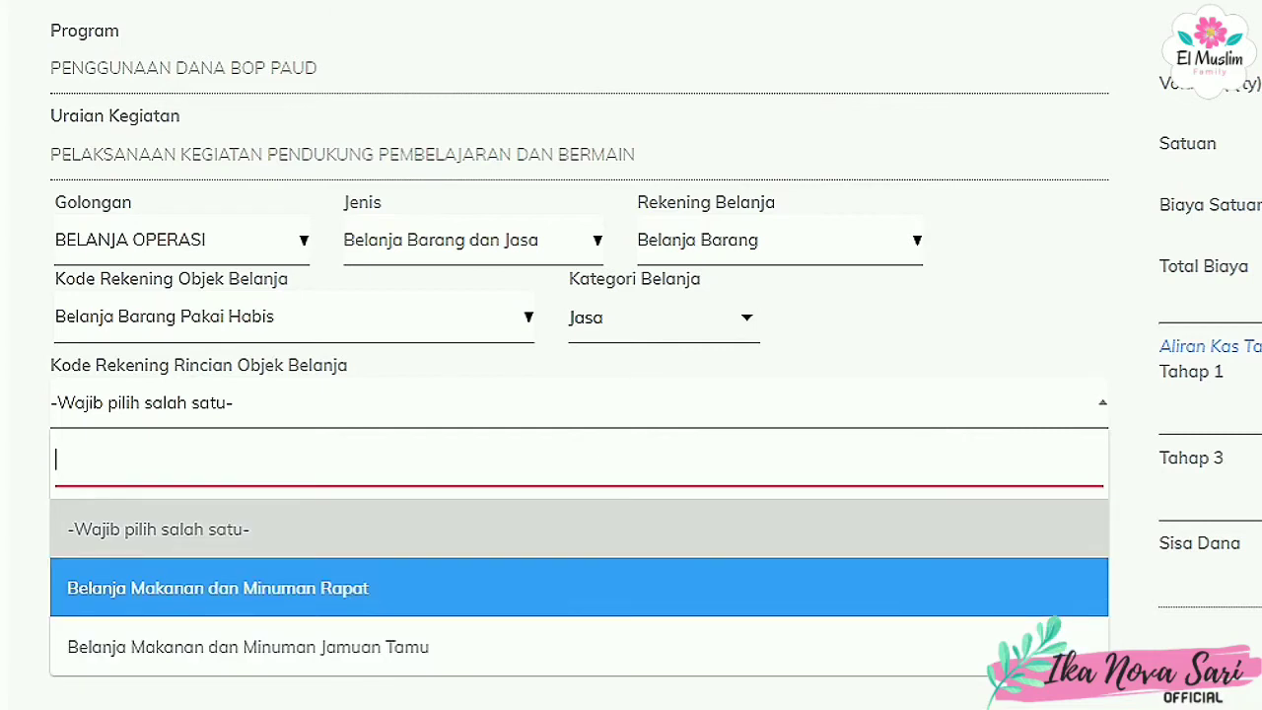
Switch Kategori Belanja to Material and browse its Kode Rekening Rincian Objek Belanja options down to Belanja Bahan-Bahan Lainnya
key(Return)
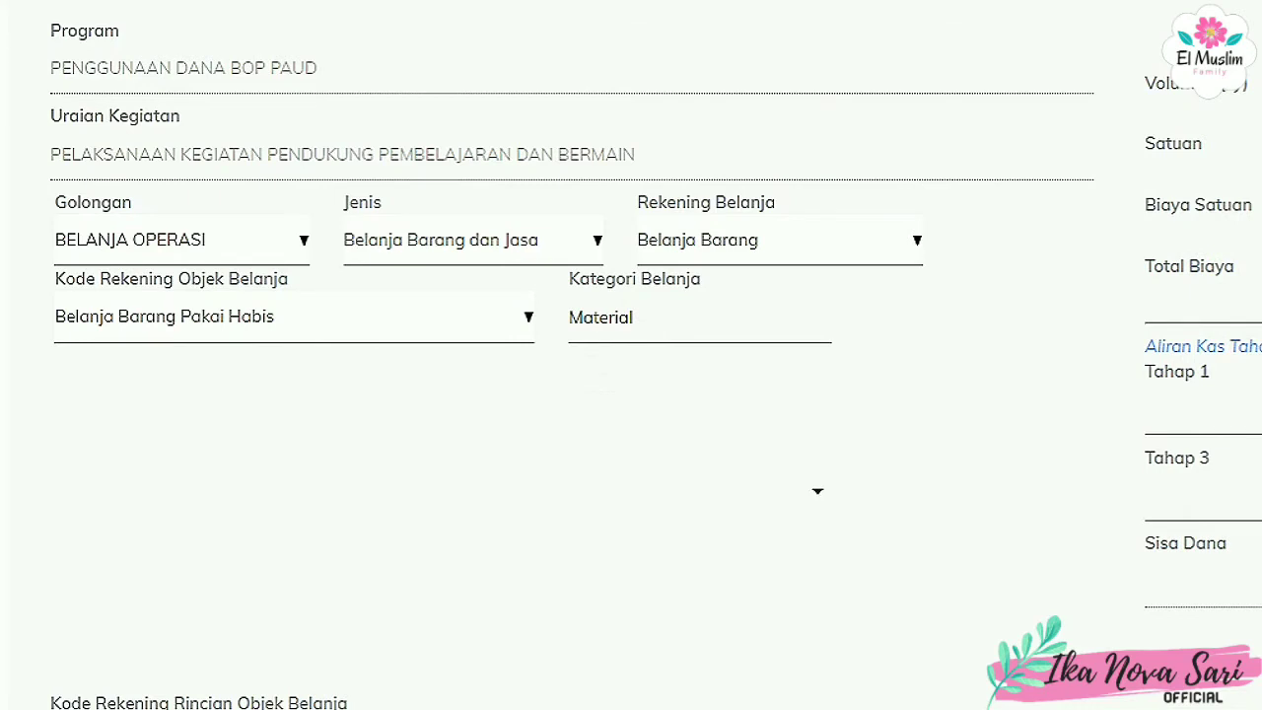
key(Down)
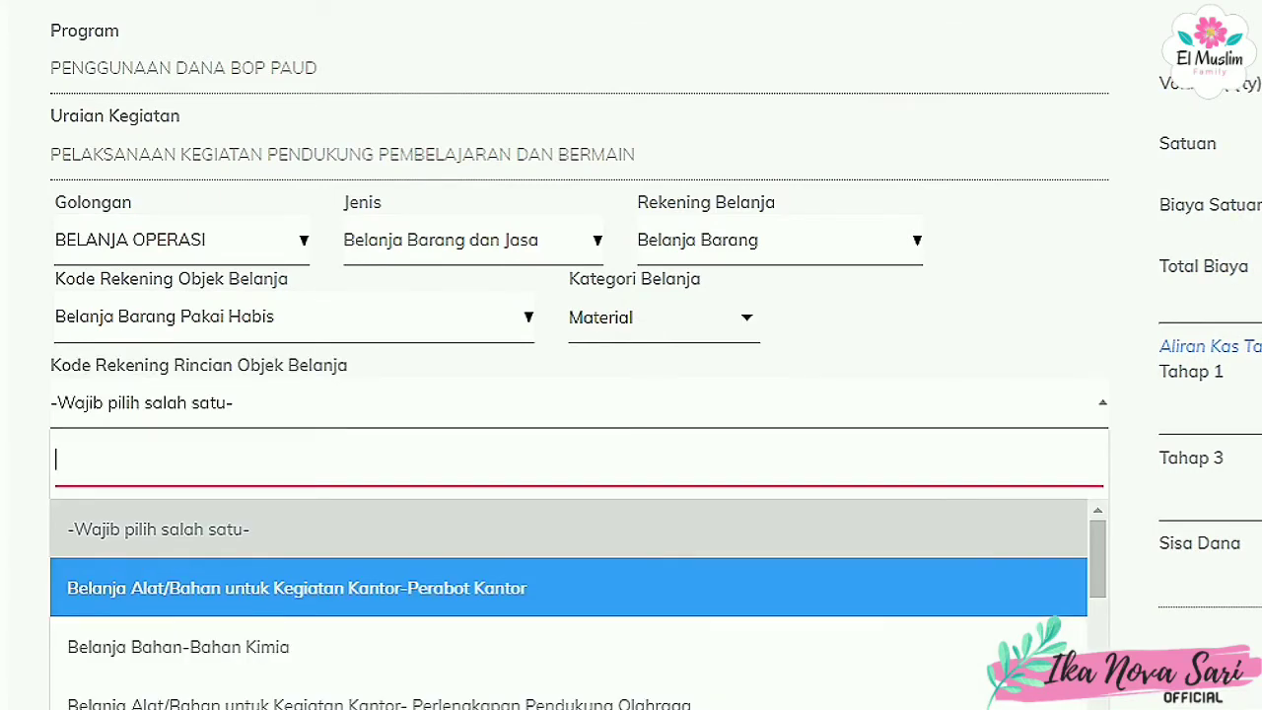
key(Down)
key(Up)
drag(1097, 560, 1097, 642)
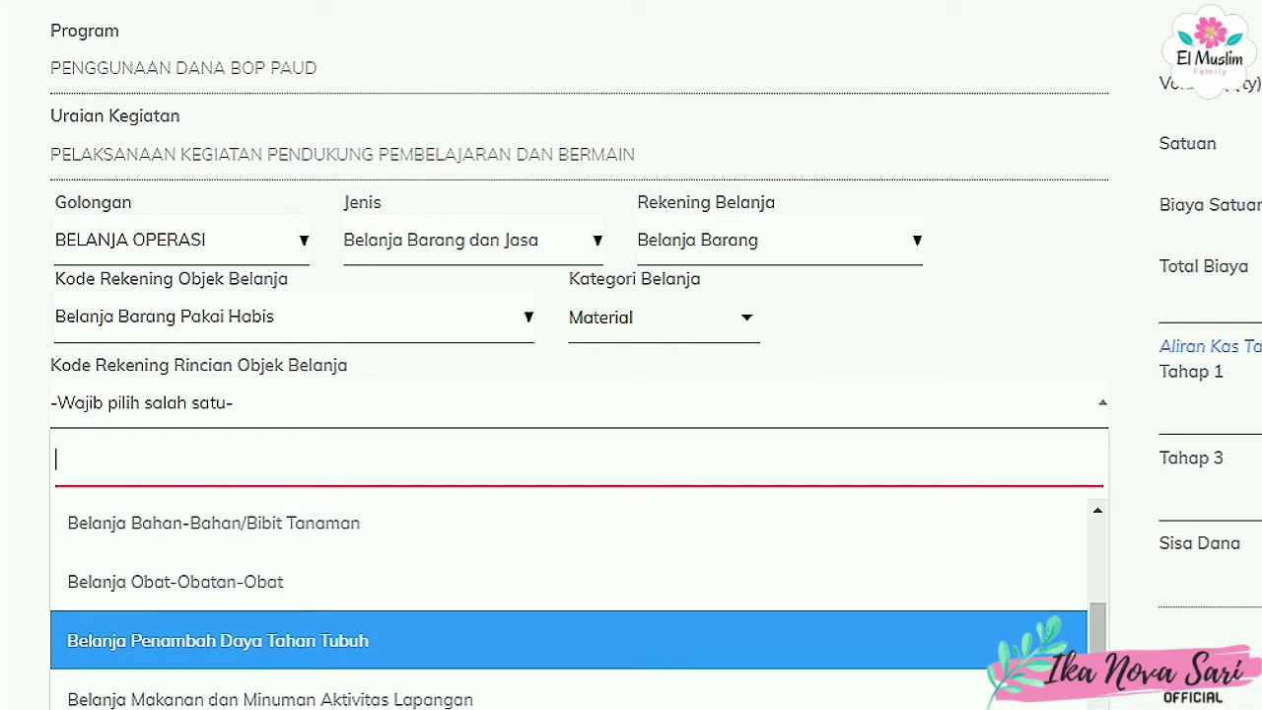
scroll(567, 639, down, 1)
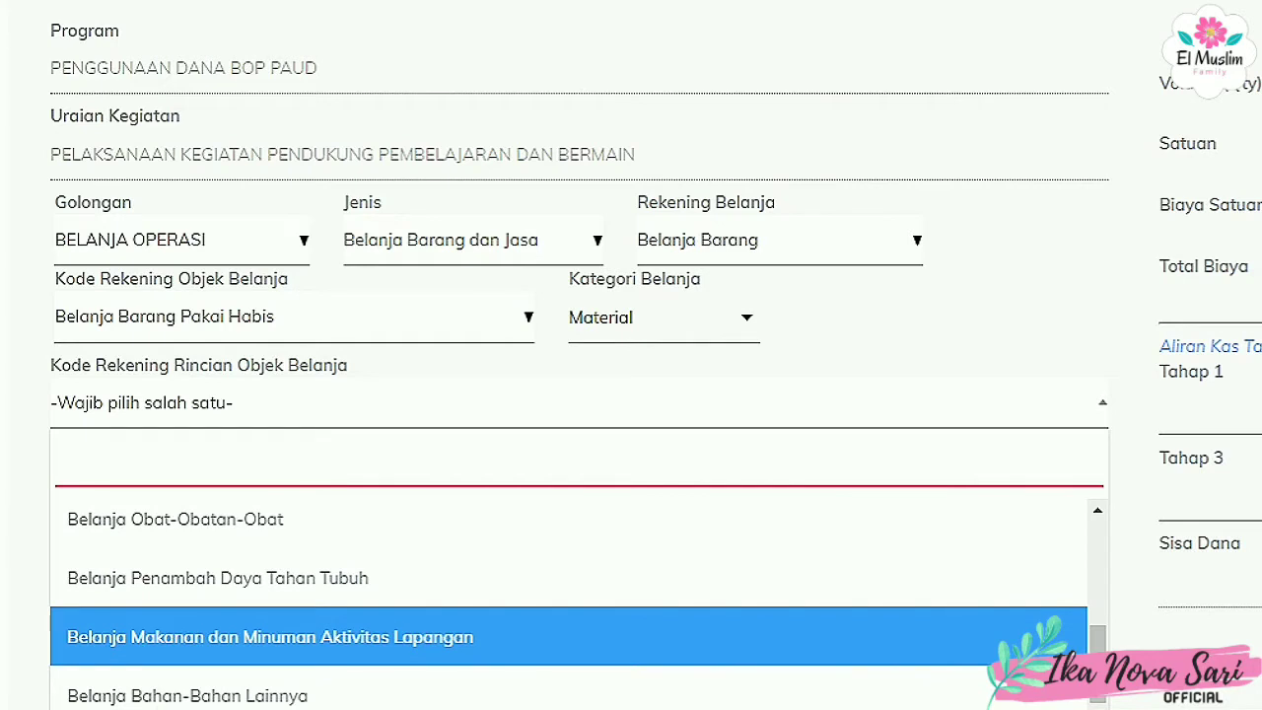
key(Down)
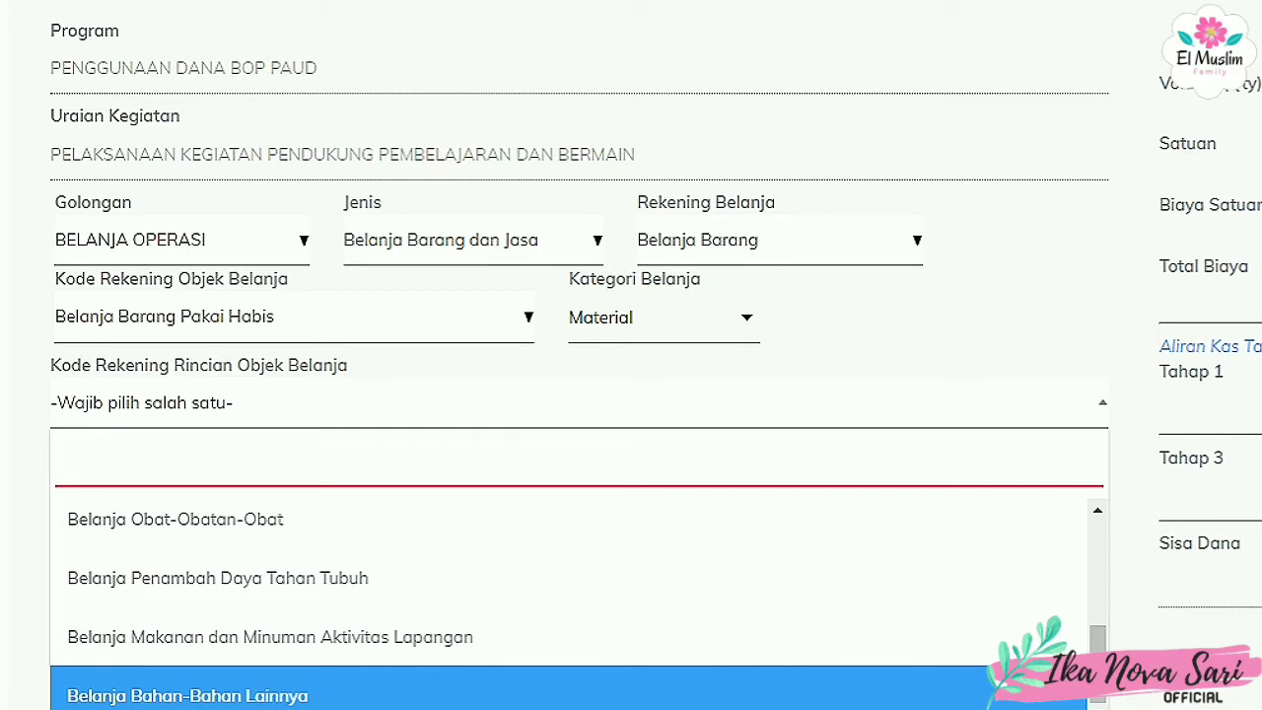
key(Up)
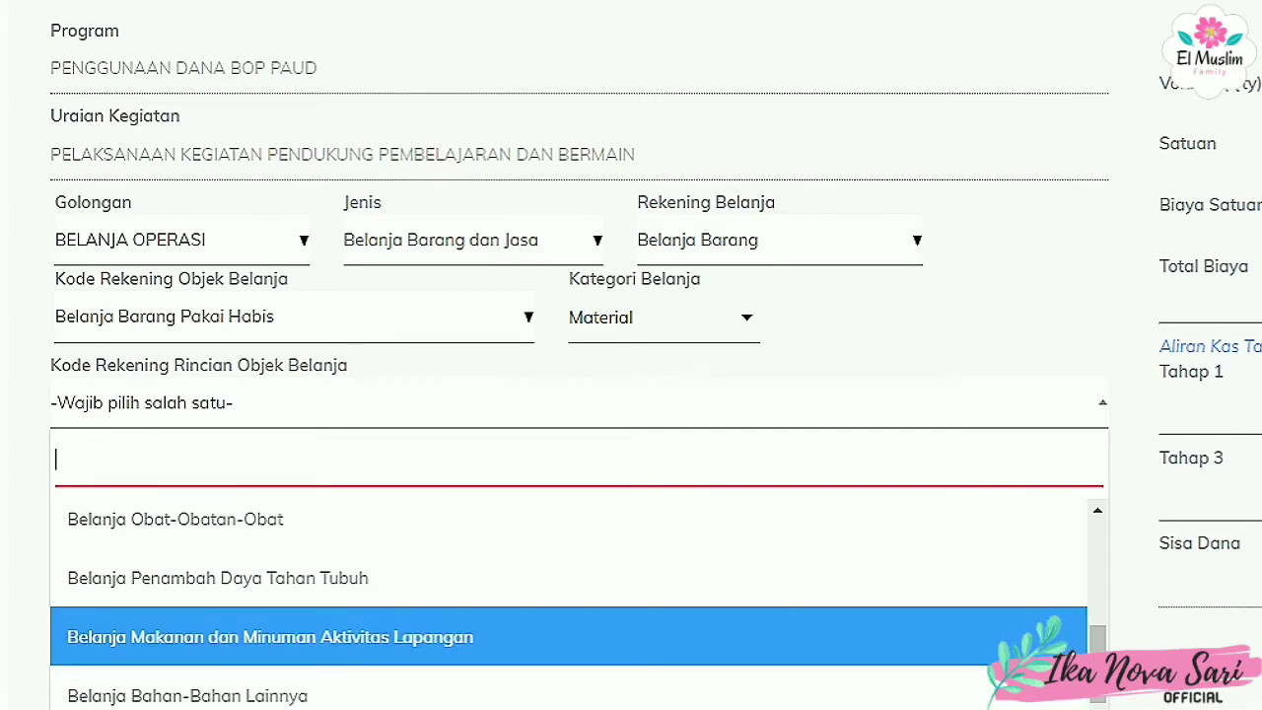
key(Up)
key(Up)
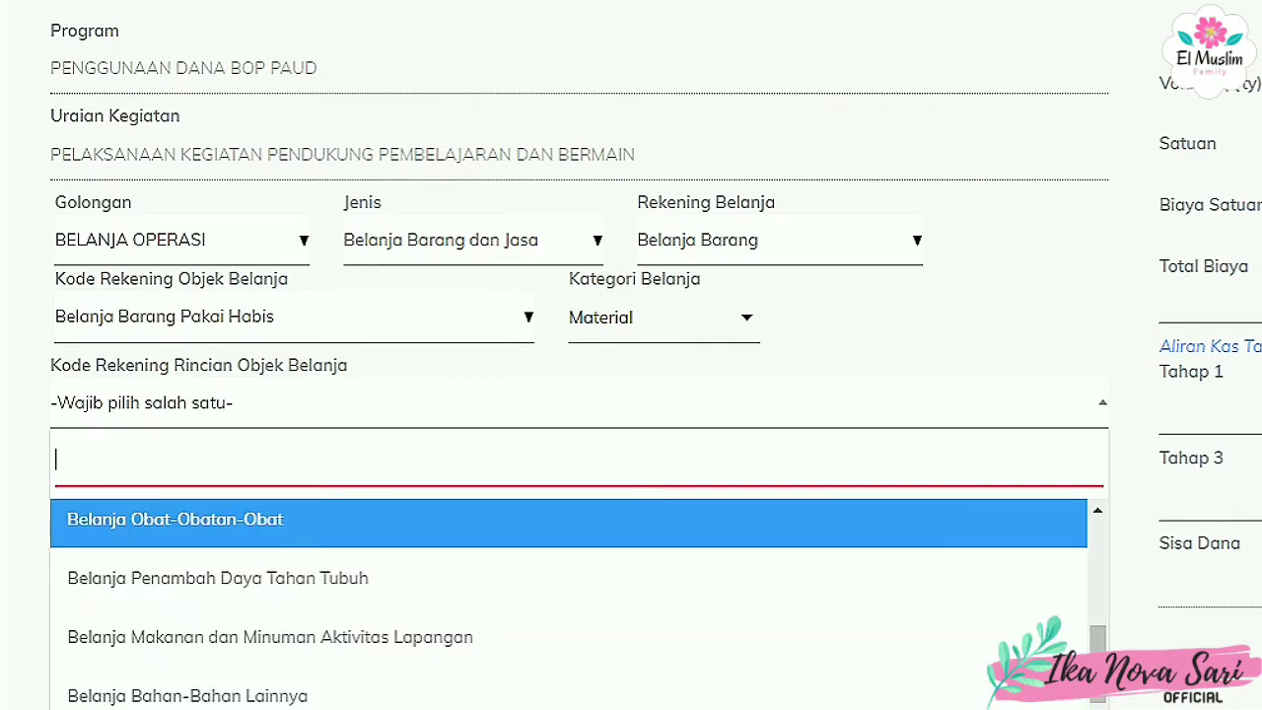
key(Down)
key(Down)
key(Up)
key(Up)
Set Kategori Belanja to Pakai Habis and open its Kode Rekening Rincian Objek Belanja options
click(663, 318)
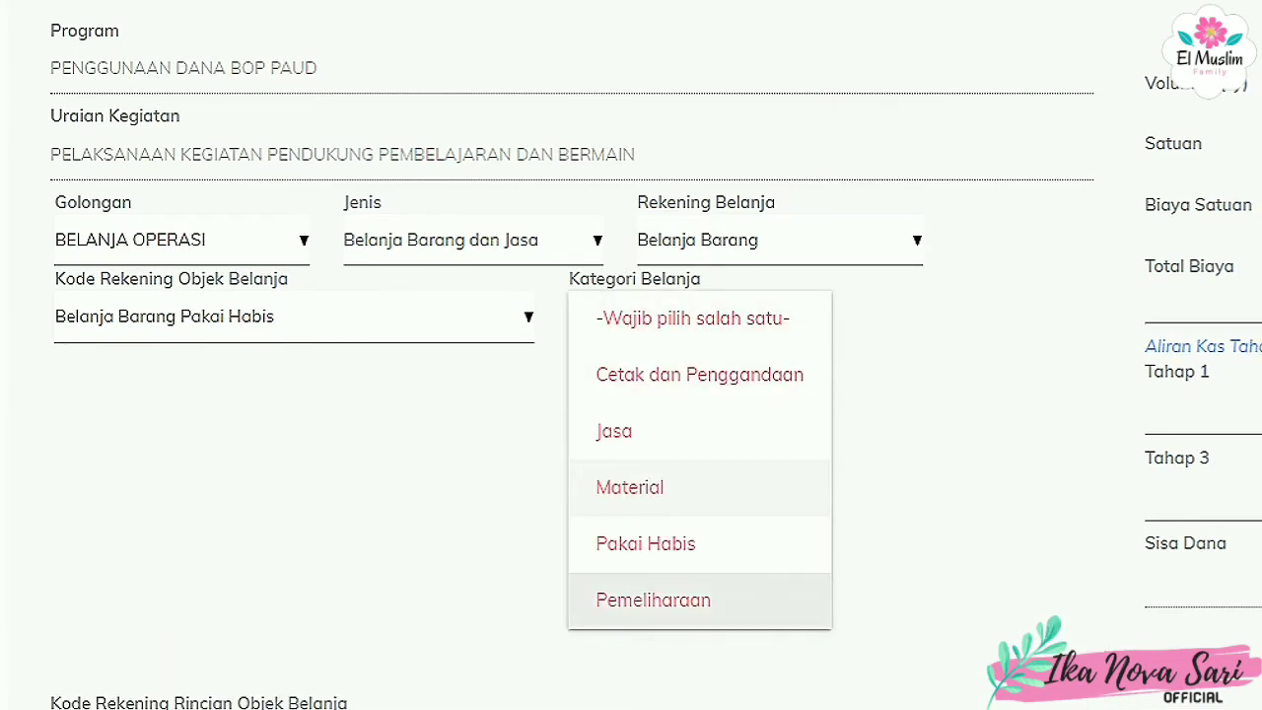
key(Return)
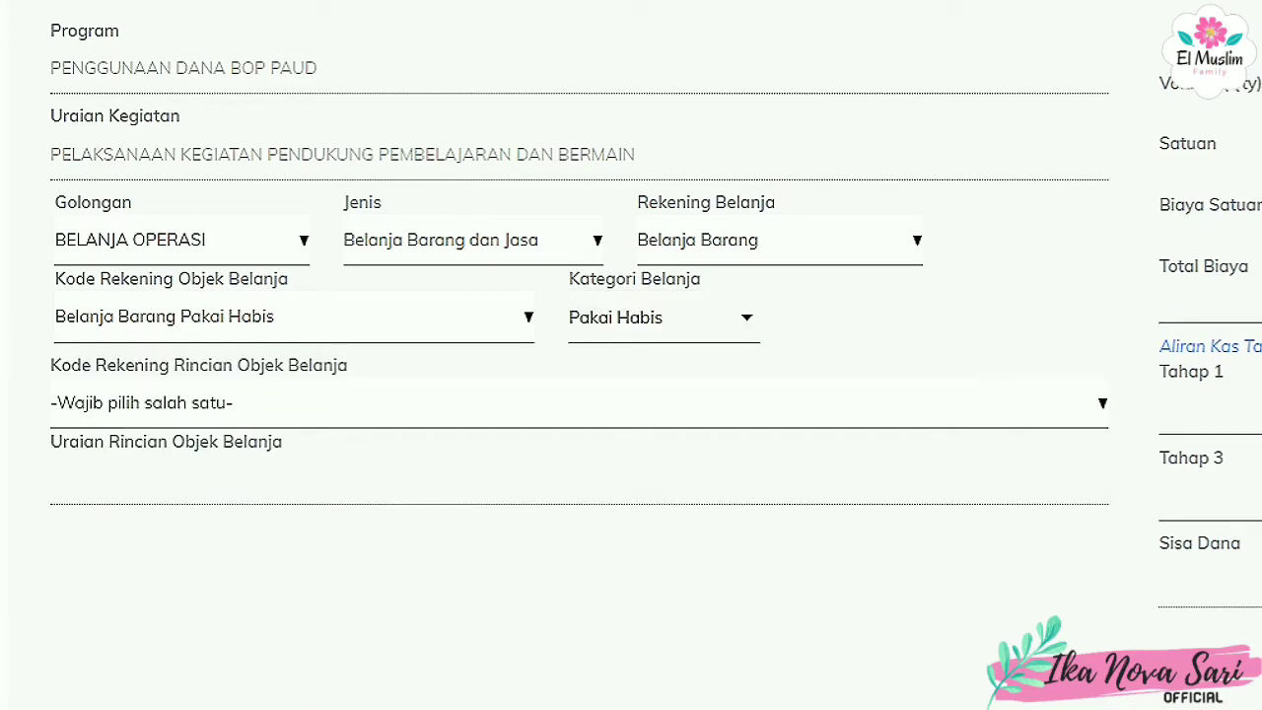
click(580, 403)
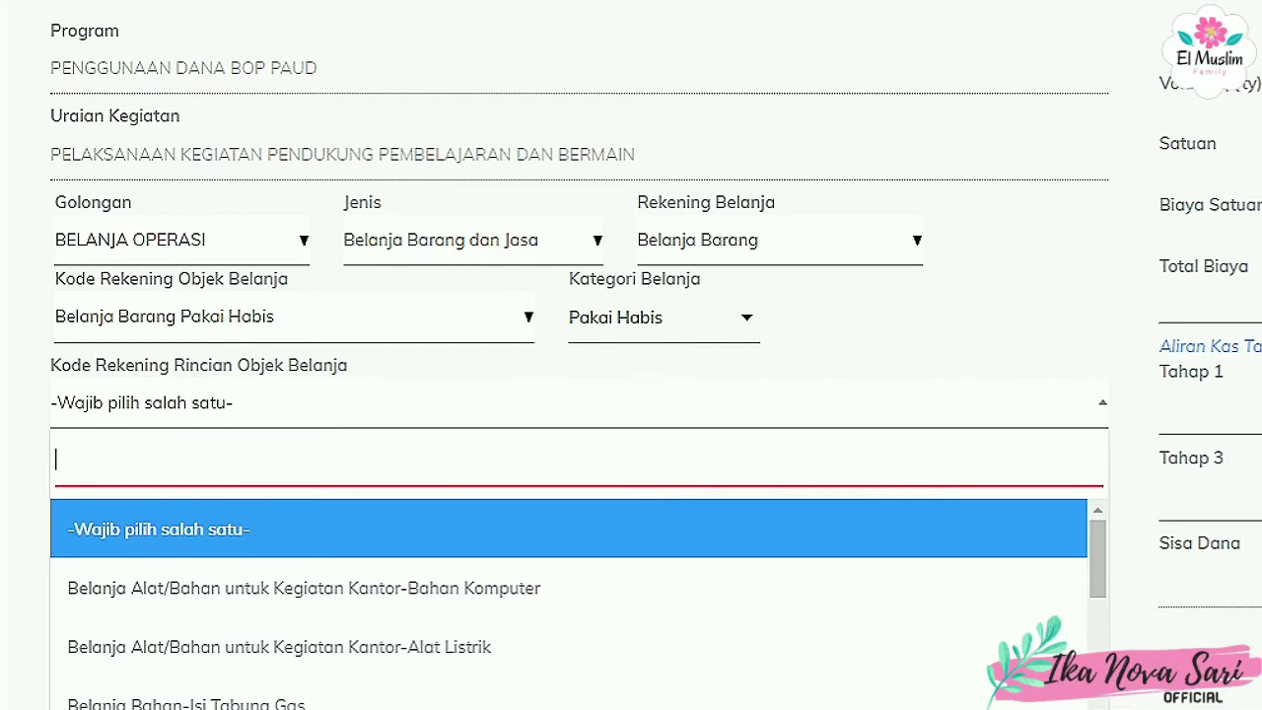
Examine the Kode Rekening Rincian Objek Belanja options for Pakai Habis, from office computer supplies through fuel and lubricants, without choosing one
key(Down)
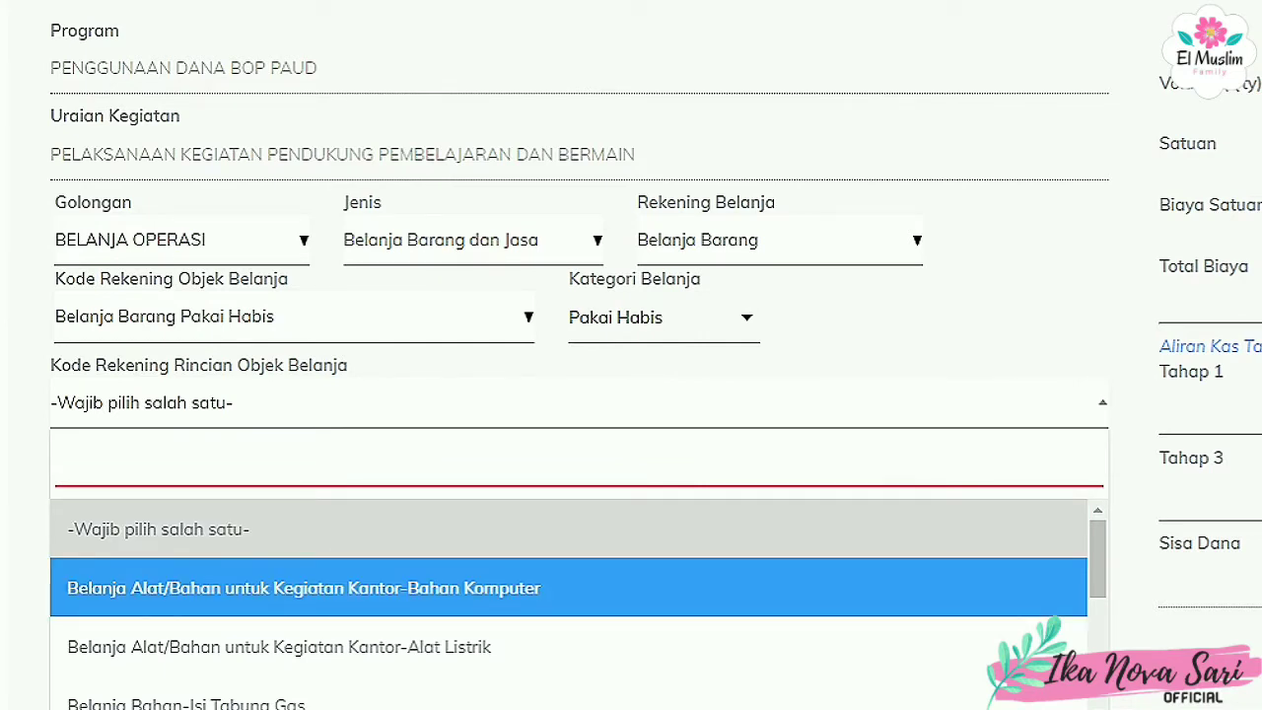
key(Down)
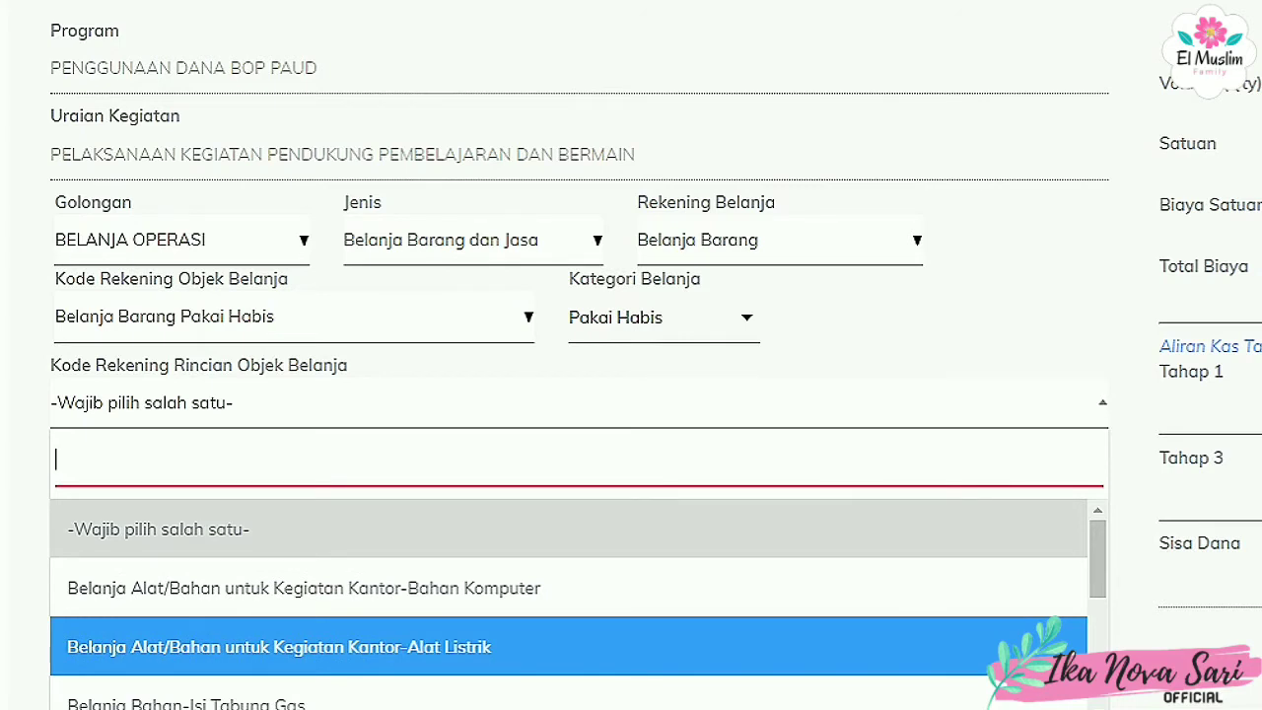
key(Down)
key(Up)
key(Up)
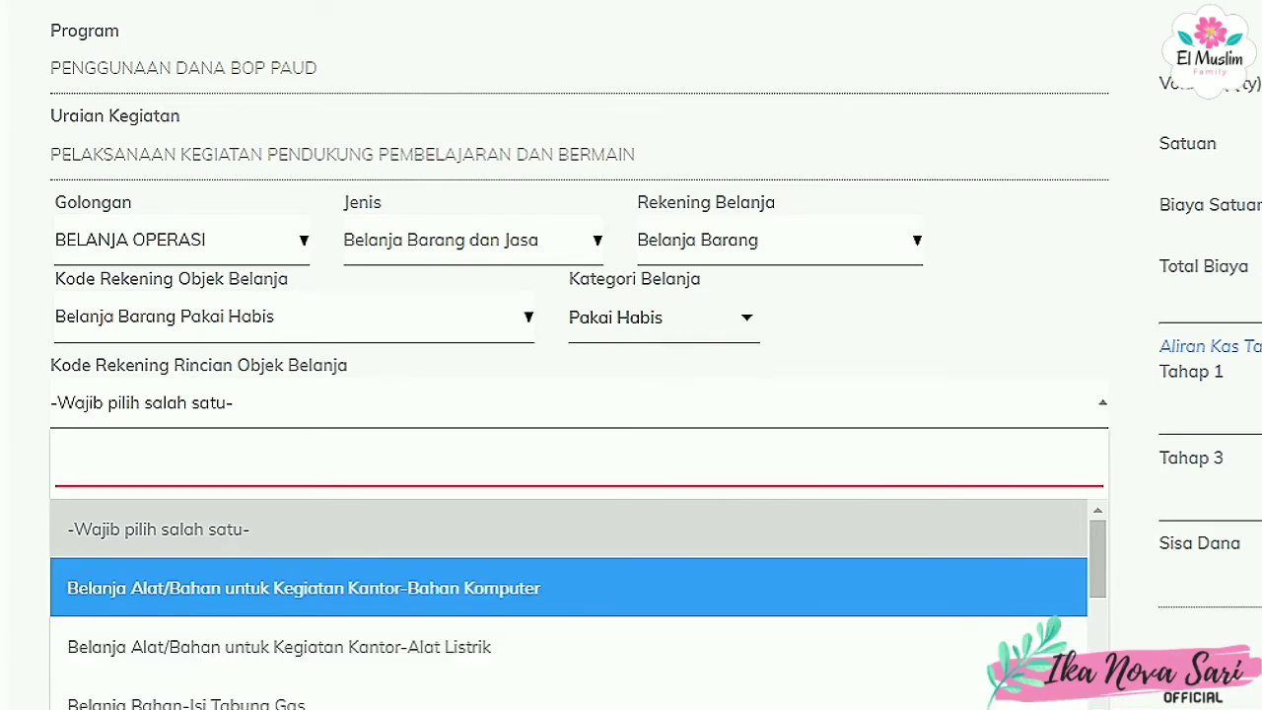
drag(1097, 558, 1097, 642)
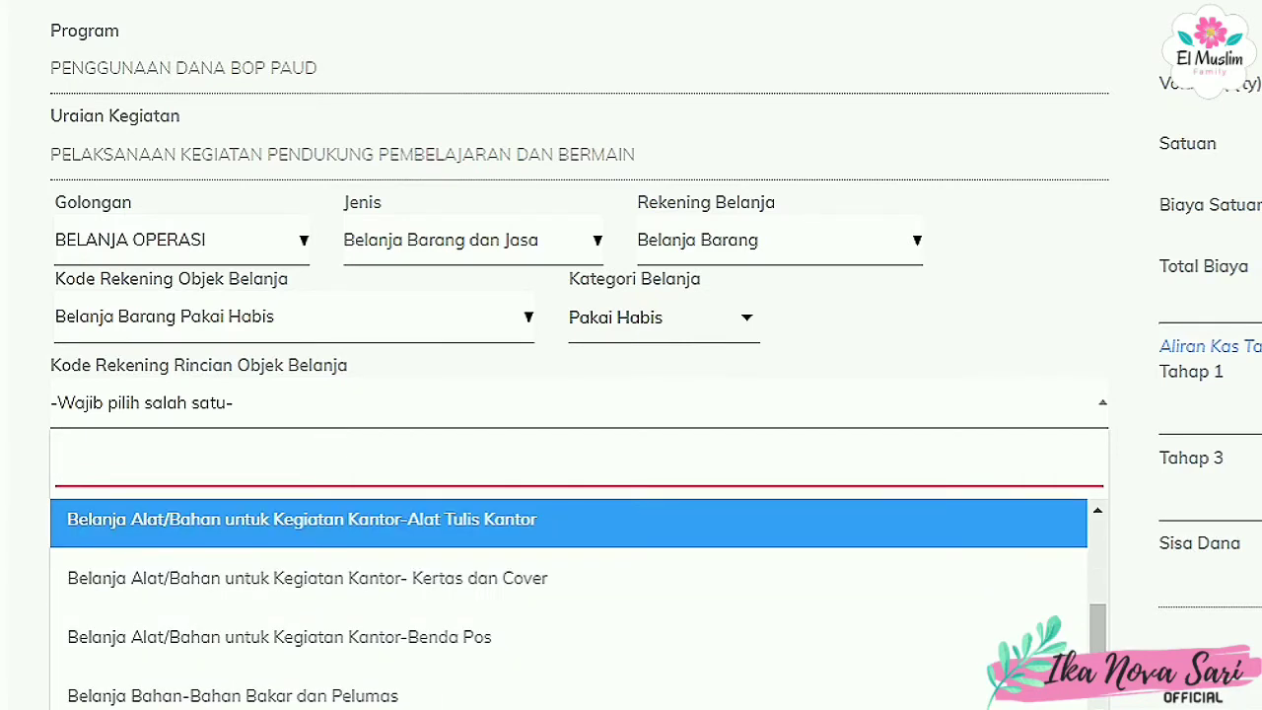
key(Down)
key(Up)
key(Down)
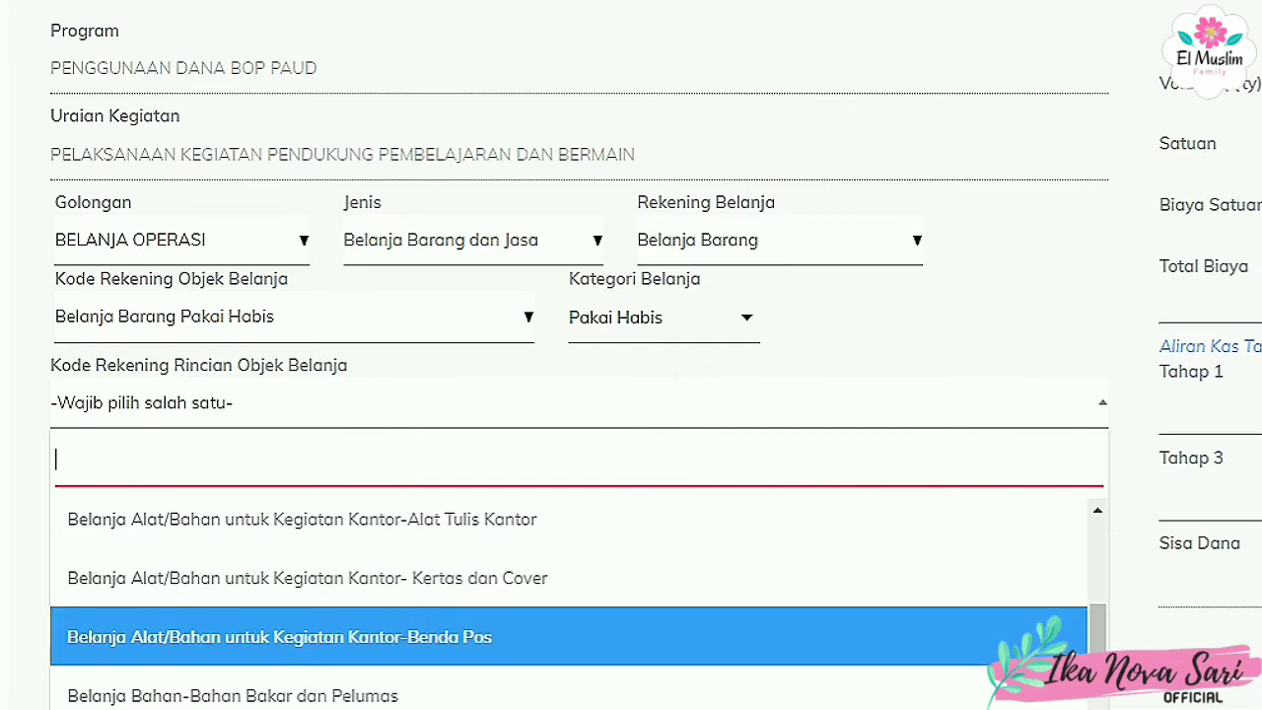
drag(1098, 635, 1097, 657)
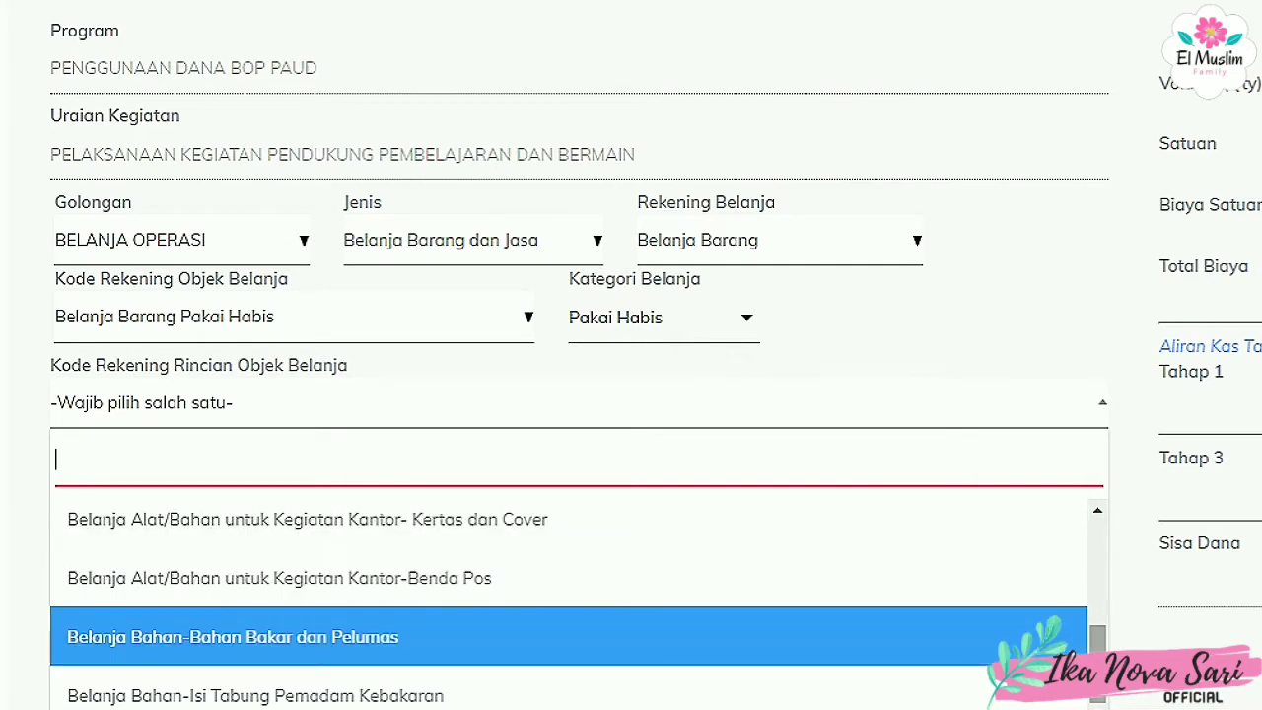
drag(1097, 640, 1097, 533)
Switch Kategori Belanja to Pemeliharaan and review its Kode Rekening Rincian Objek Belanja options, leaving the detail code unselected
click(680, 318)
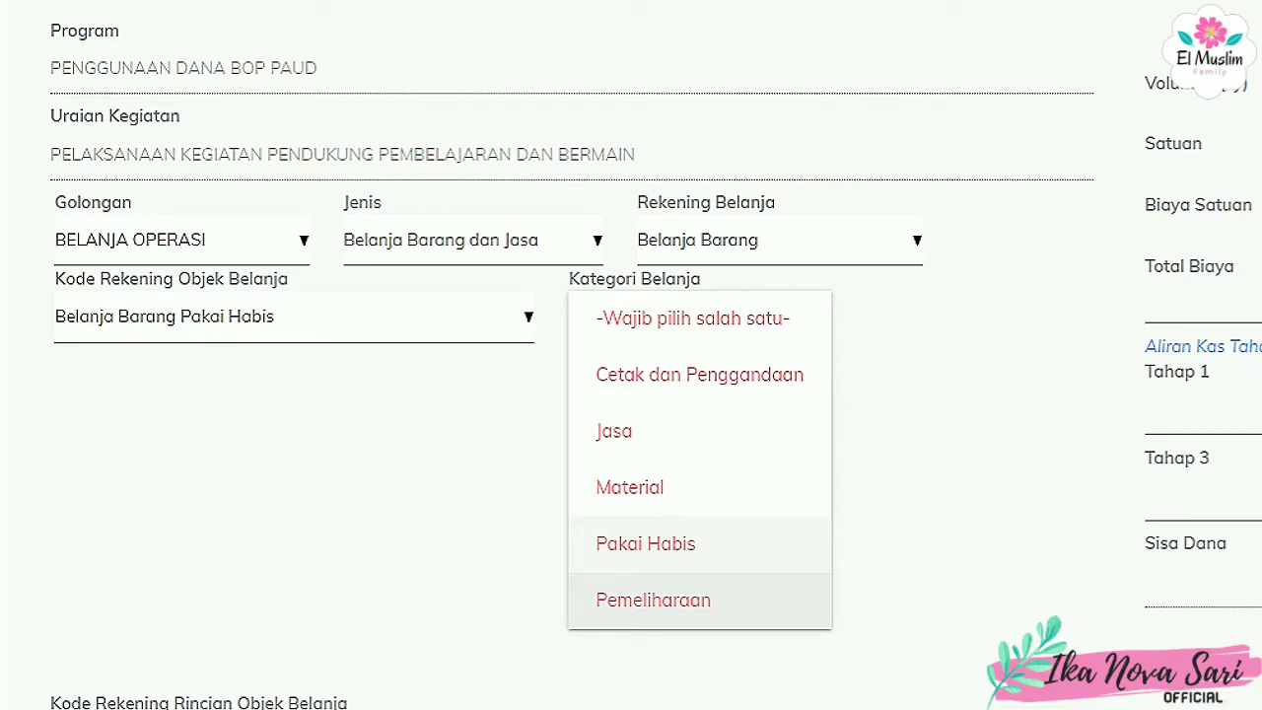
click(653, 600)
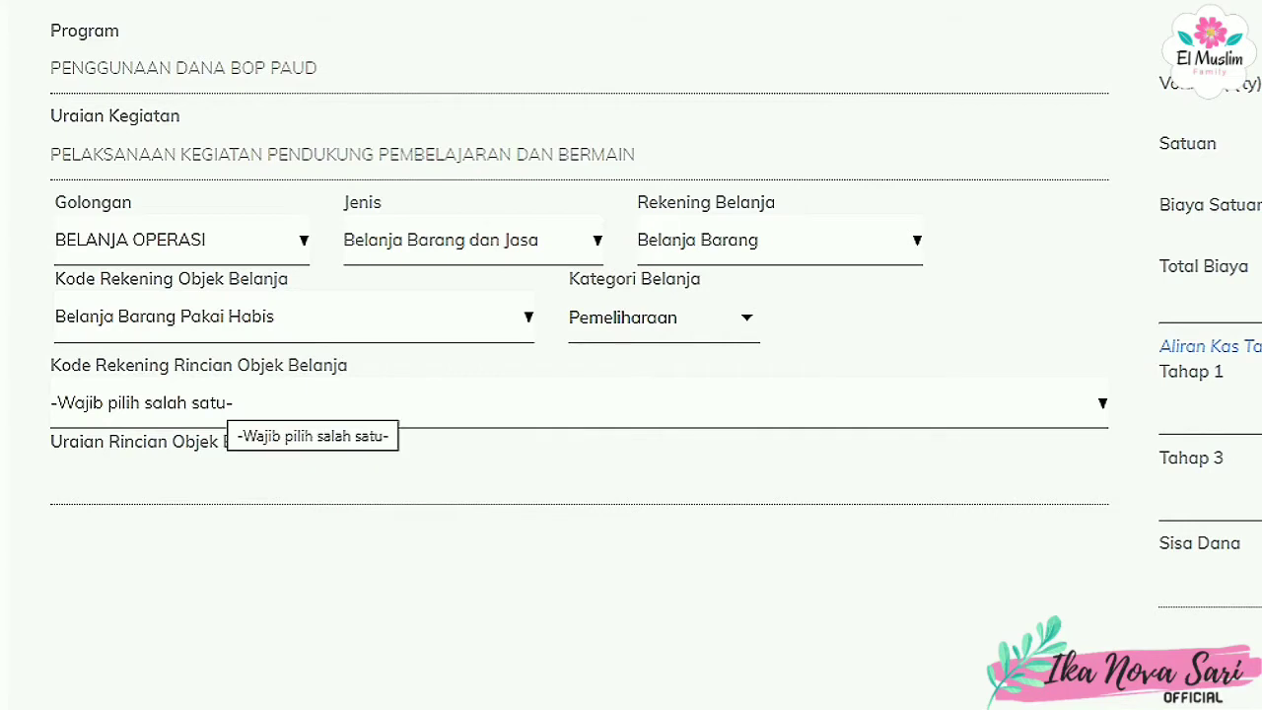
click(232, 406)
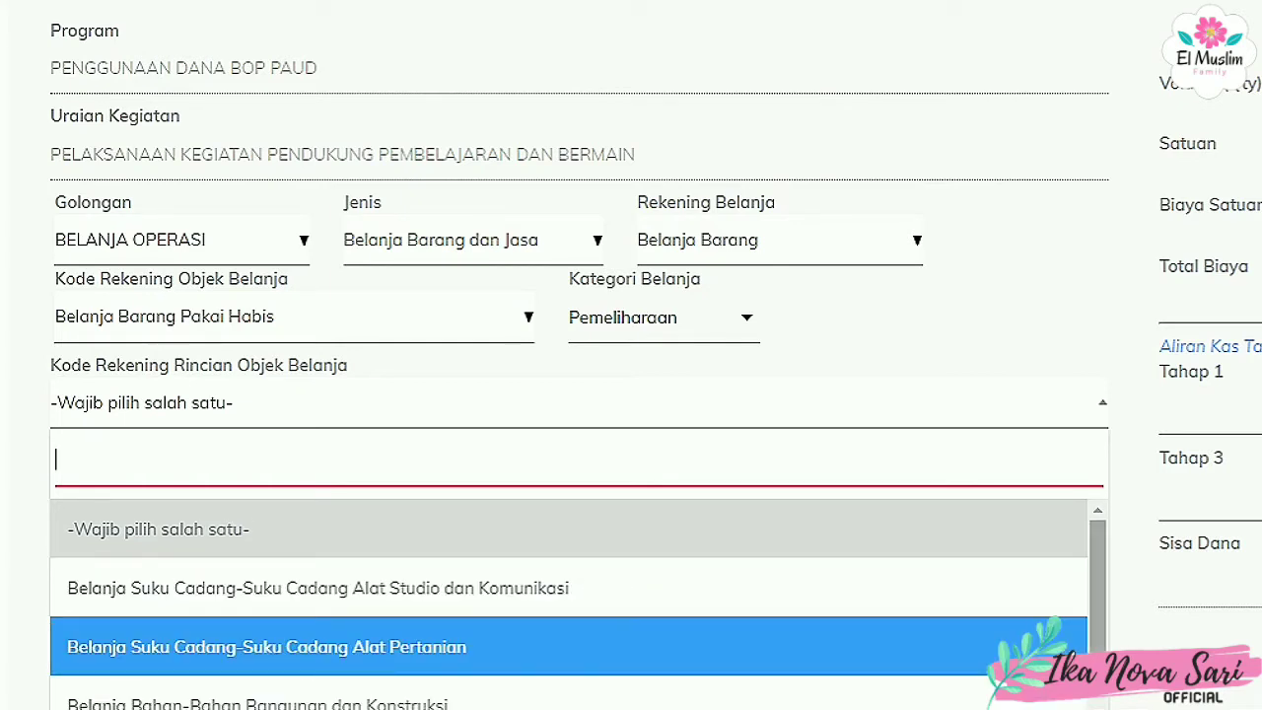
drag(1097, 635, 1097, 671)
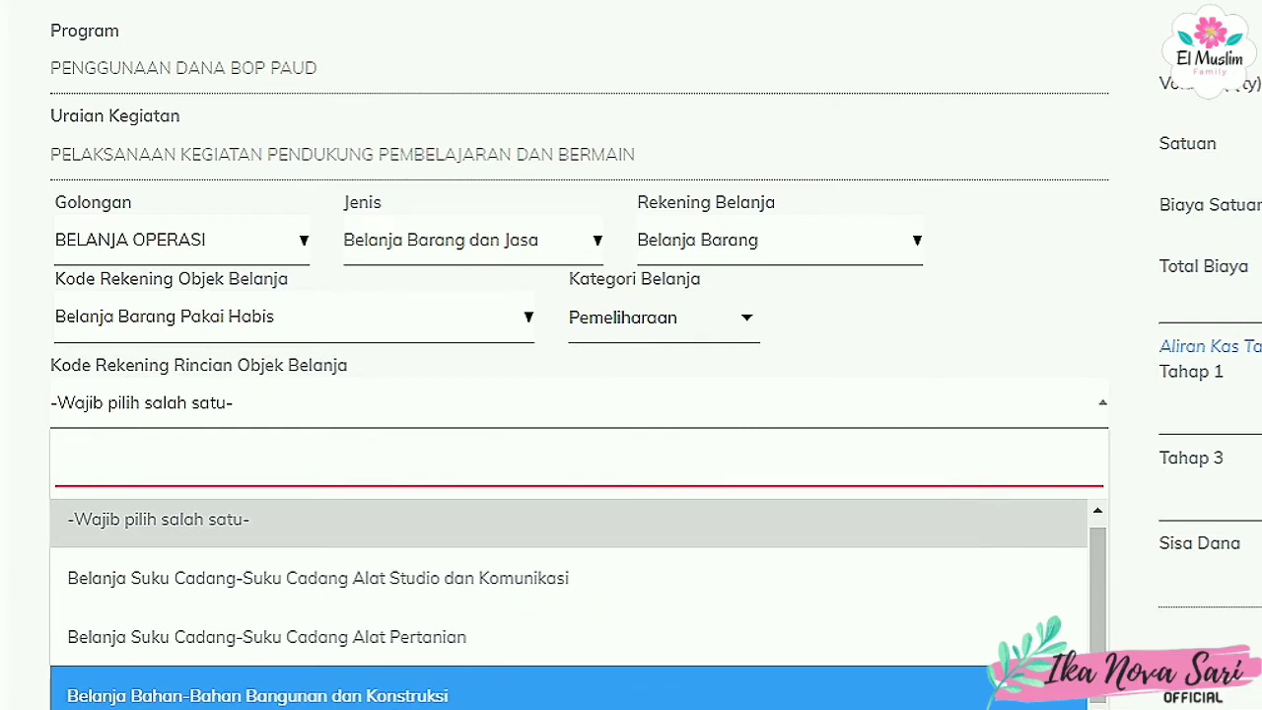
click(568, 520)
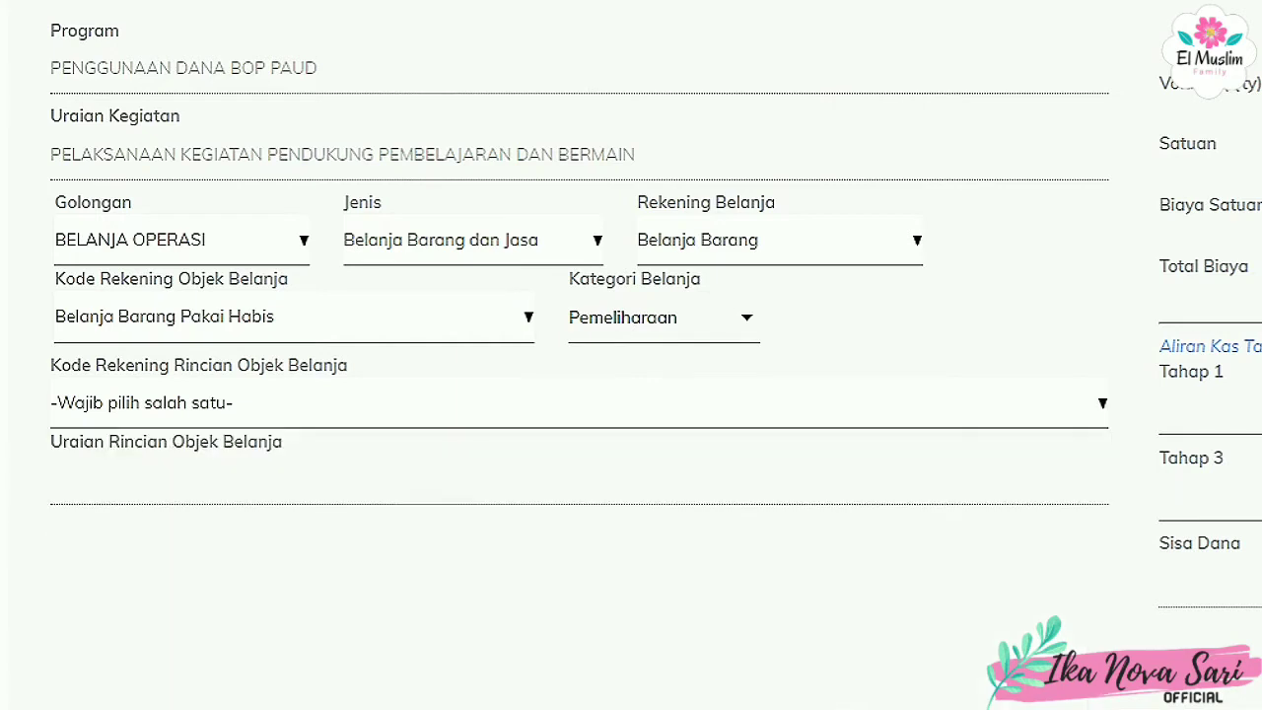
click(663, 317)
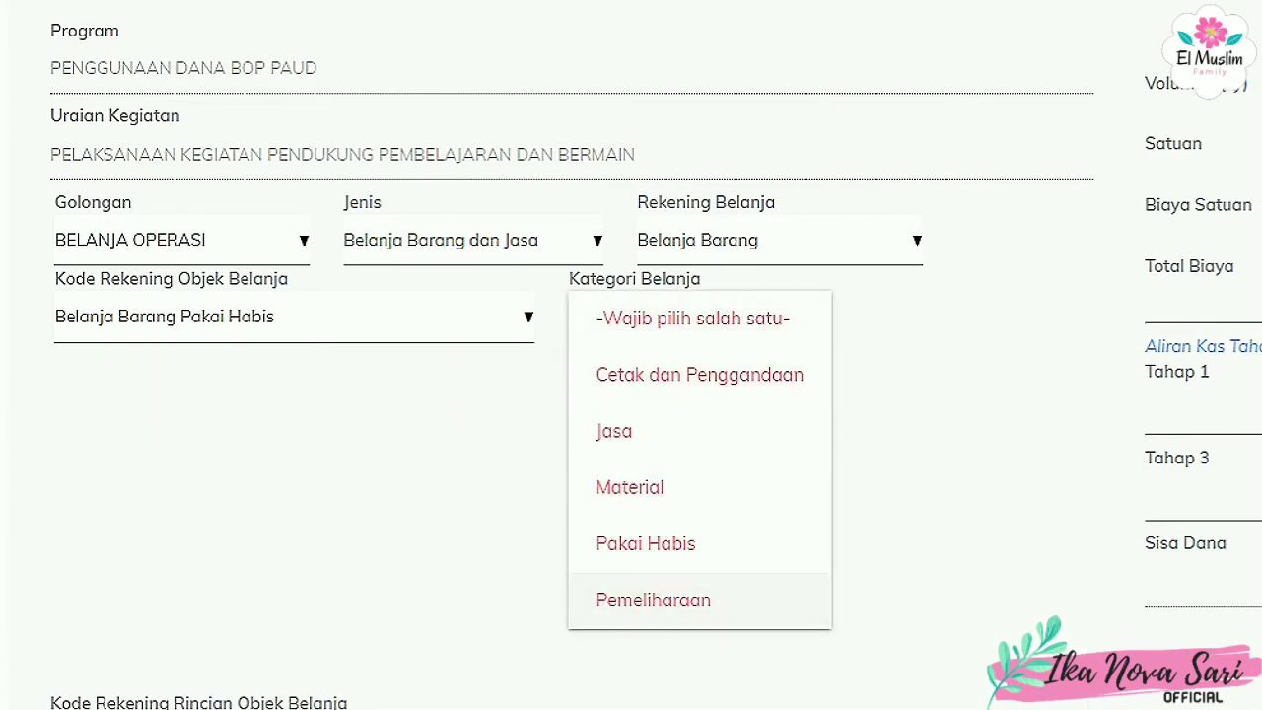
click(652, 600)
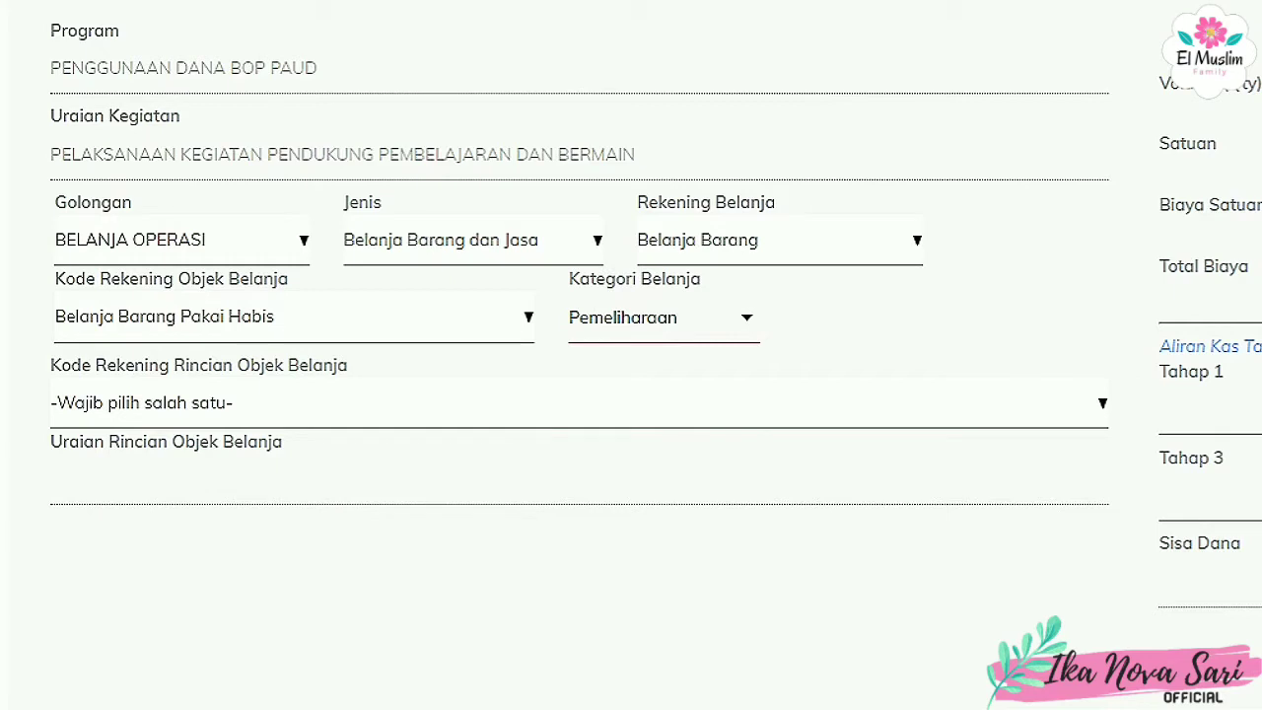
Set Rekening Belanja to Belanja Jasa and Kode Rekening Objek Belanja to Belanja Jasa Kantor
click(778, 240)
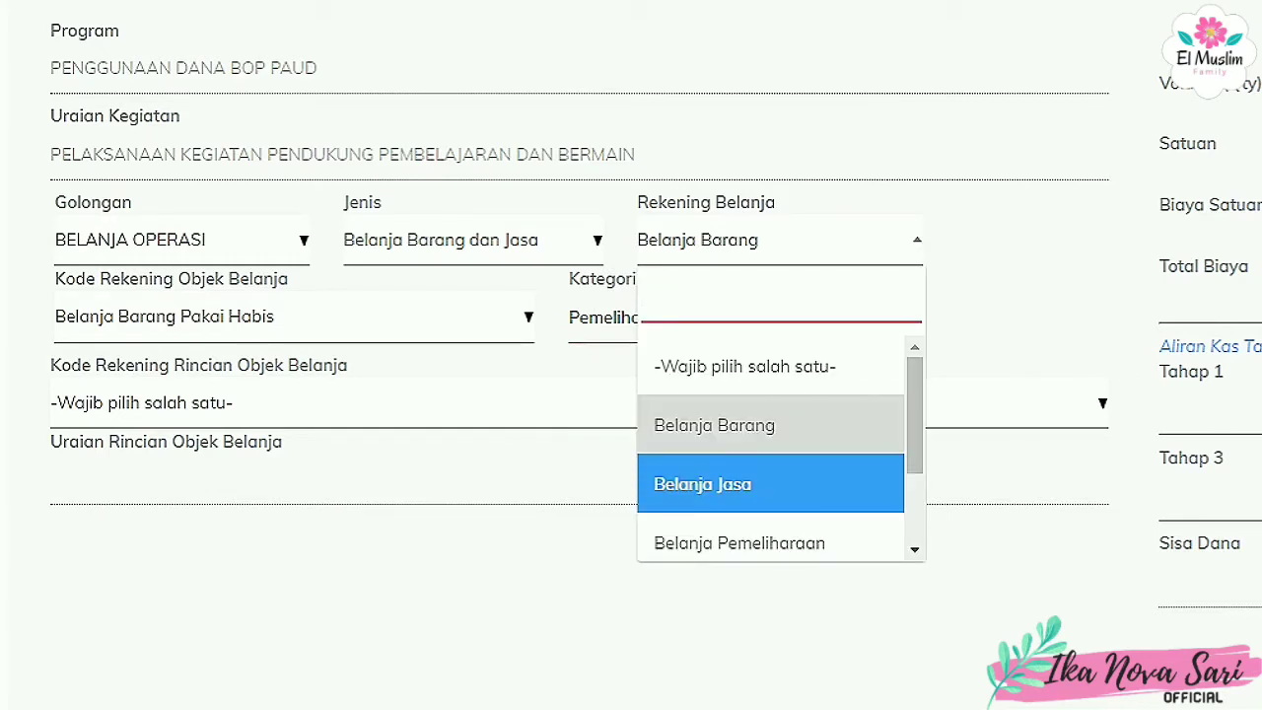
click(703, 484)
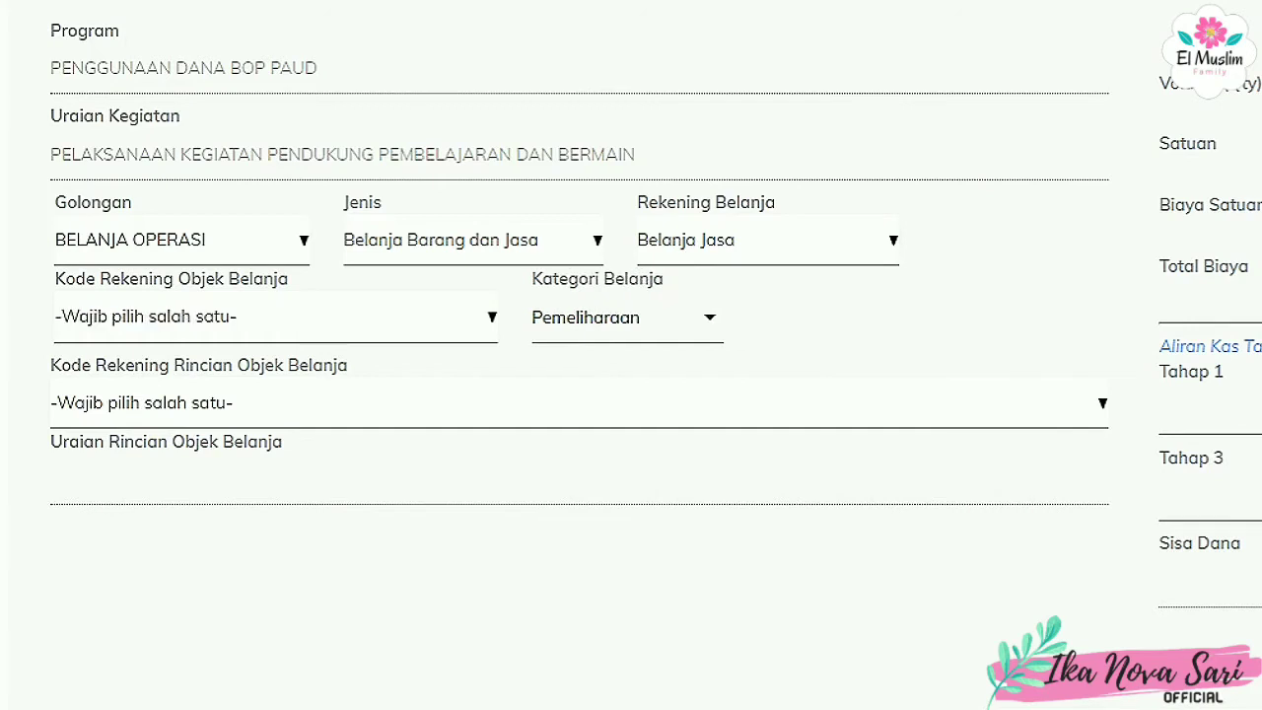
click(276, 317)
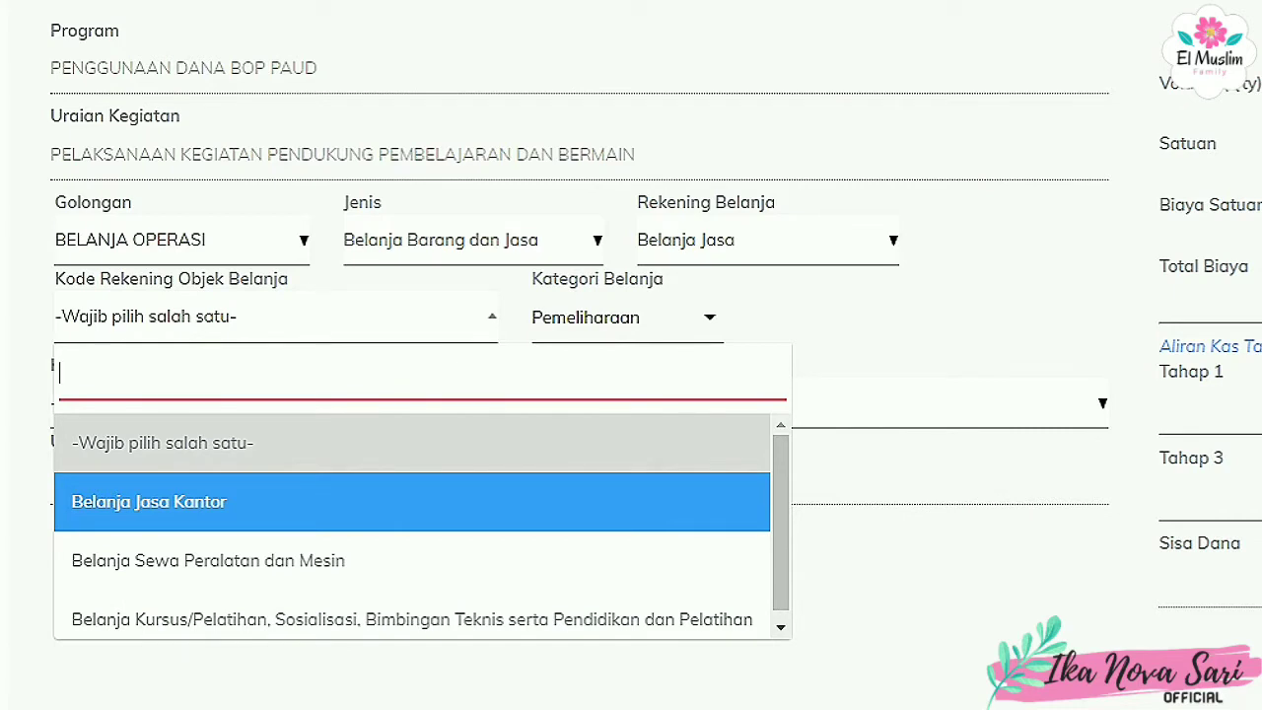
click(413, 502)
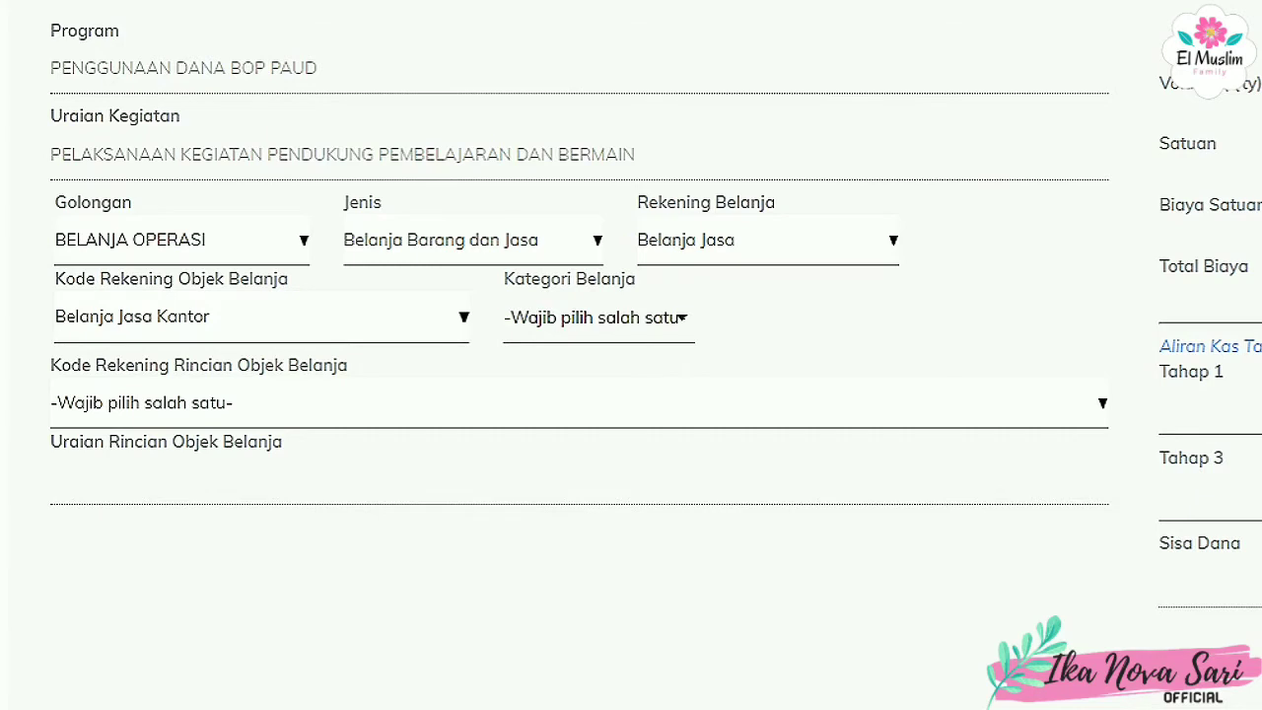
Set Kategori Belanja to Belanja Pegawai and examine its Kode Rekening Rincian Objek Belanja options without choosing one
click(599, 317)
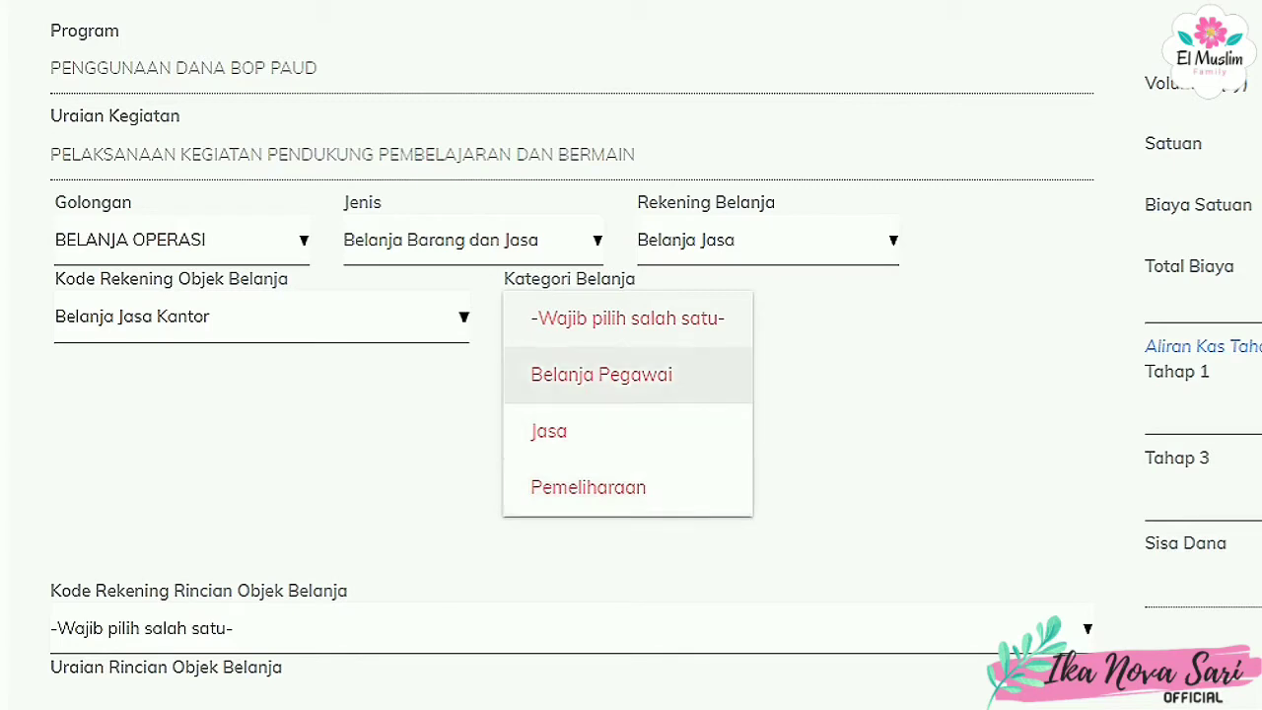
click(601, 375)
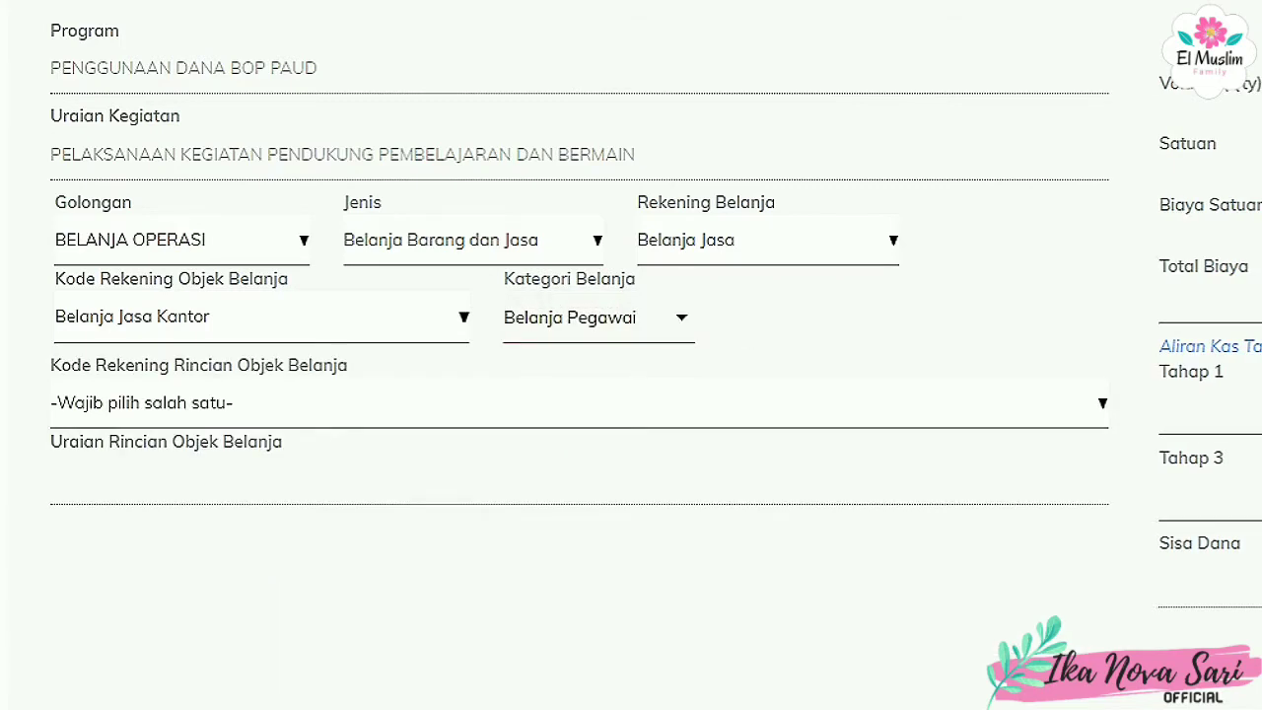
click(579, 403)
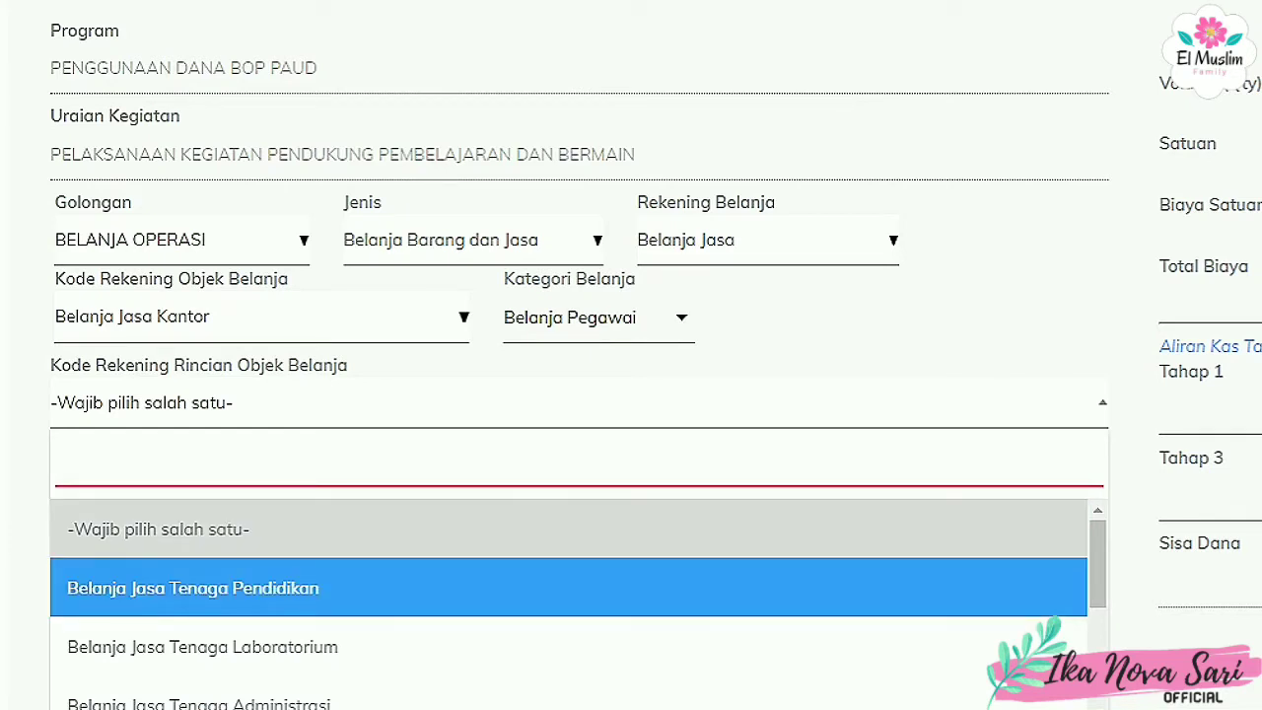
key(Down)
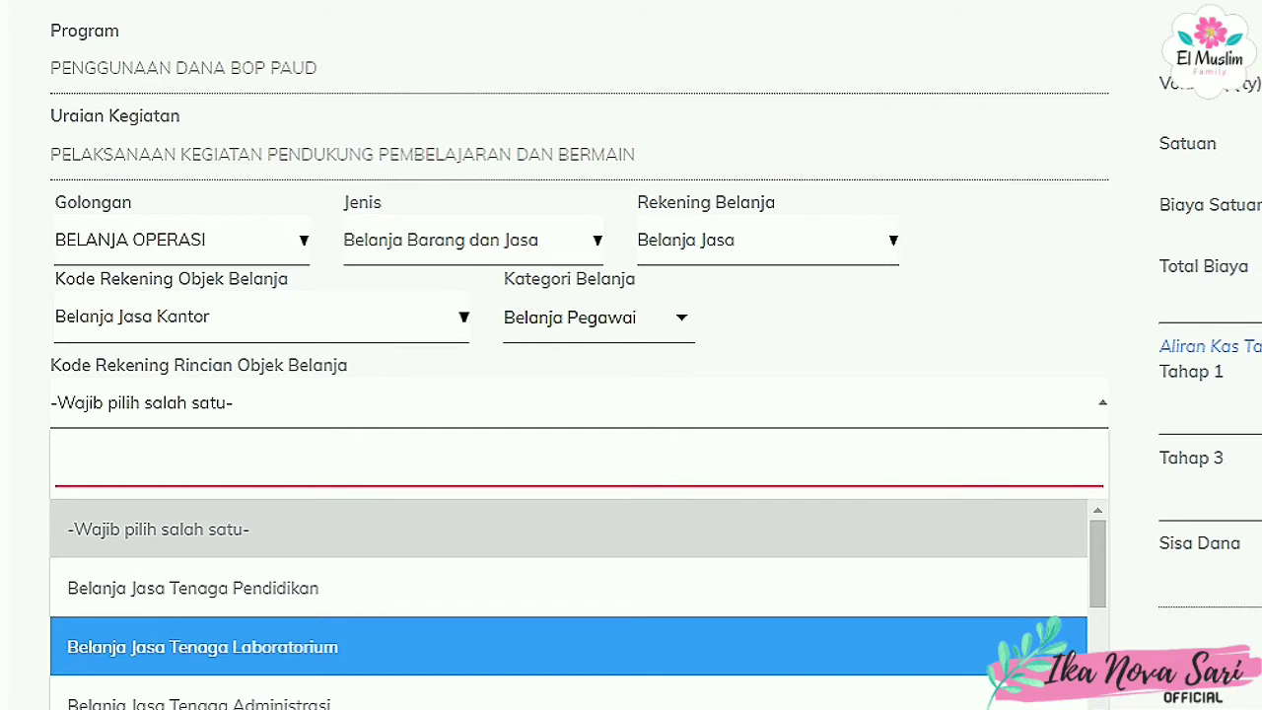
key(Down)
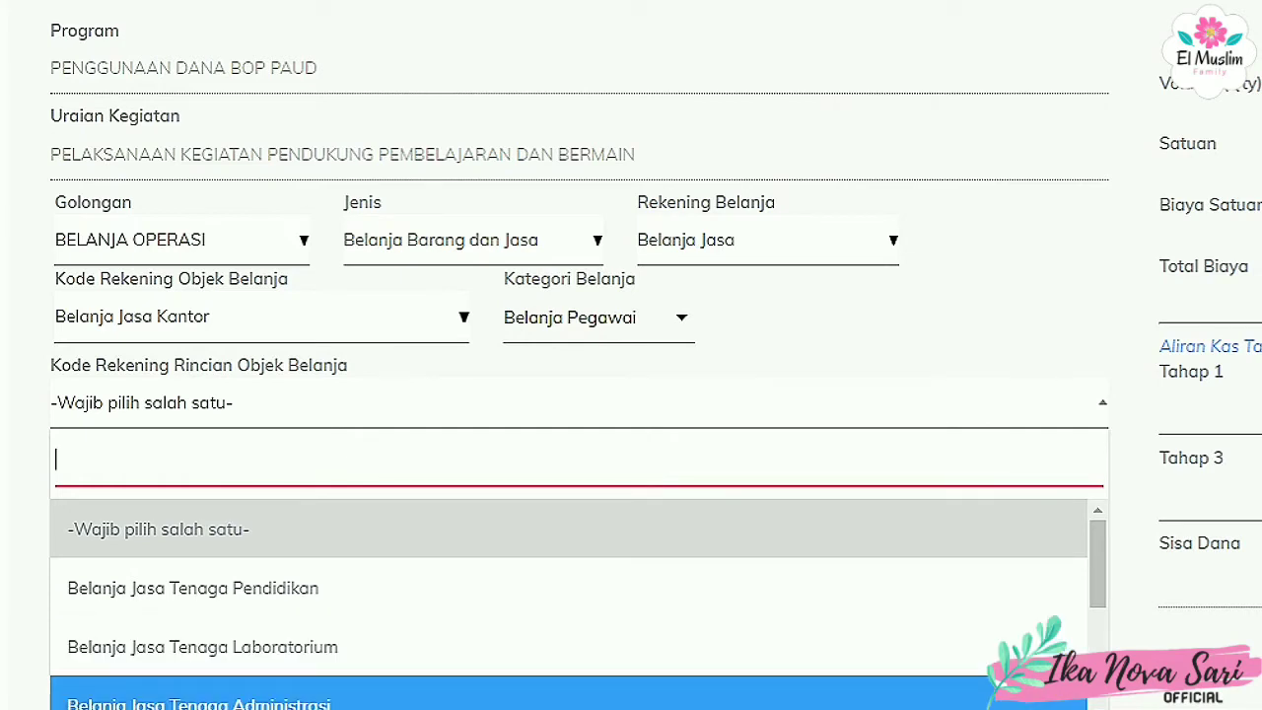
click(193, 587)
scroll(568, 602, down, 1)
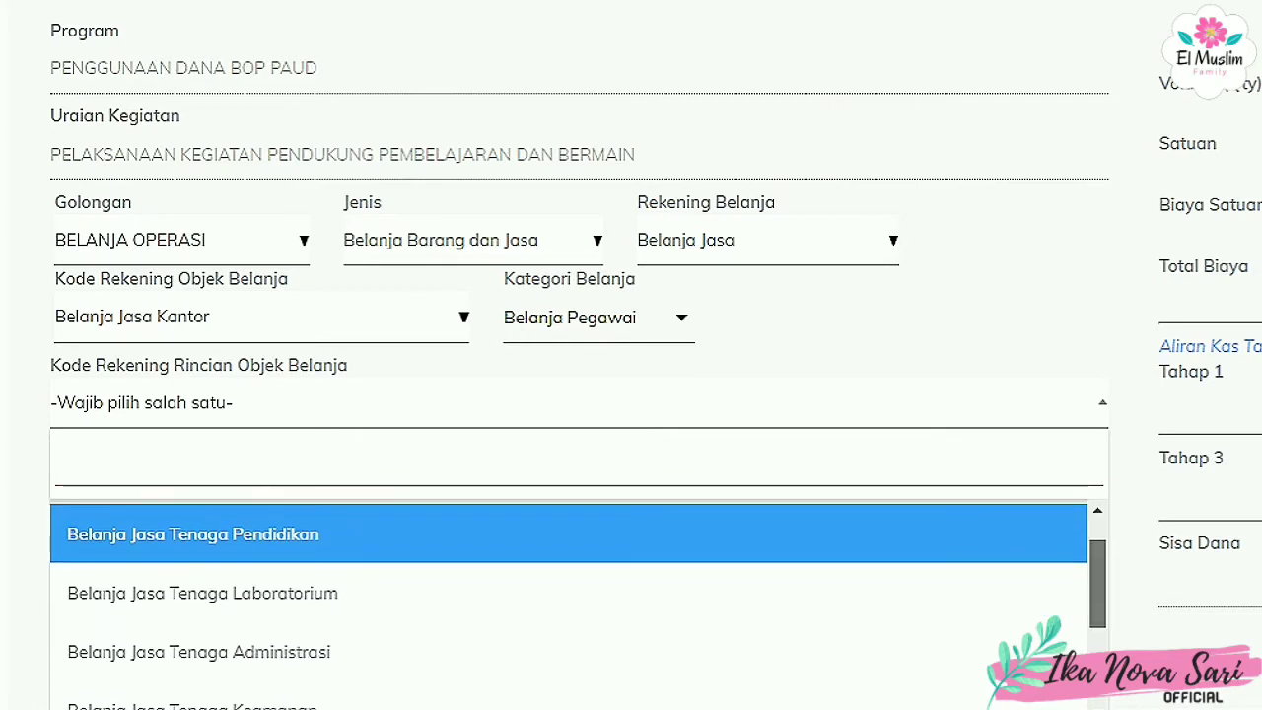
scroll(568, 602, down, 3)
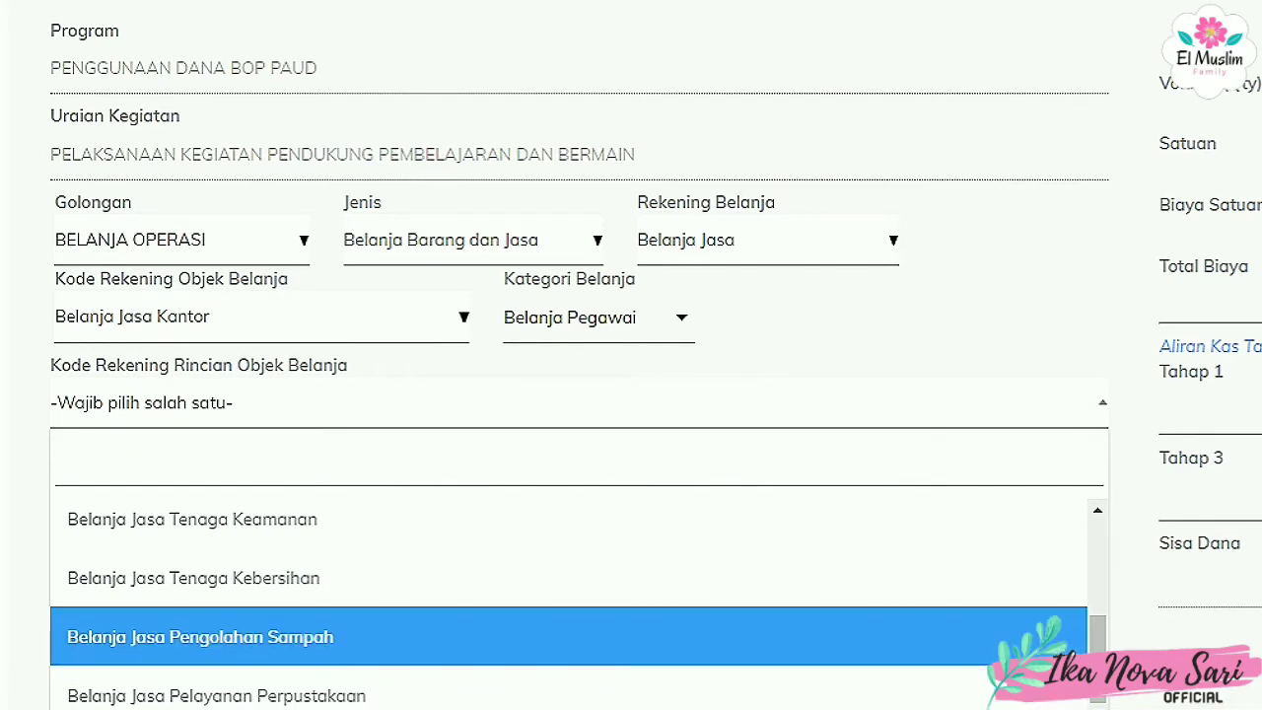
scroll(571, 601, up, 1)
scroll(572, 601, up, 3)
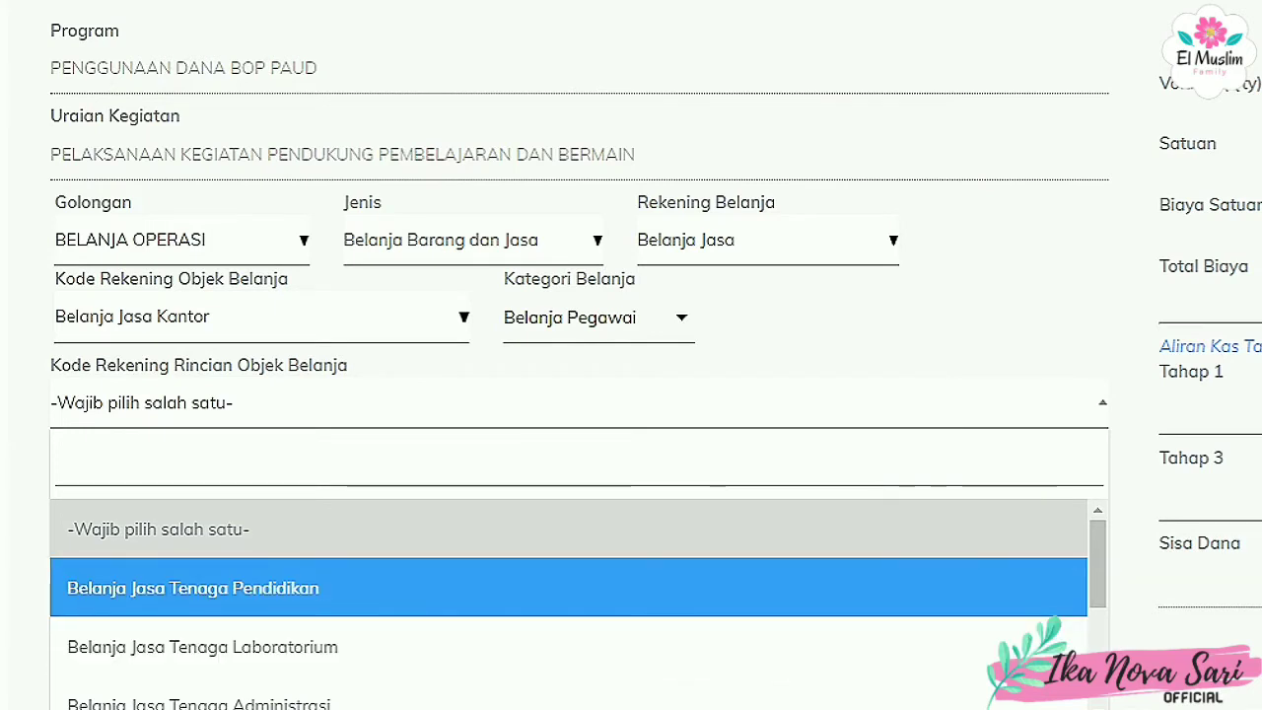
key(Up)
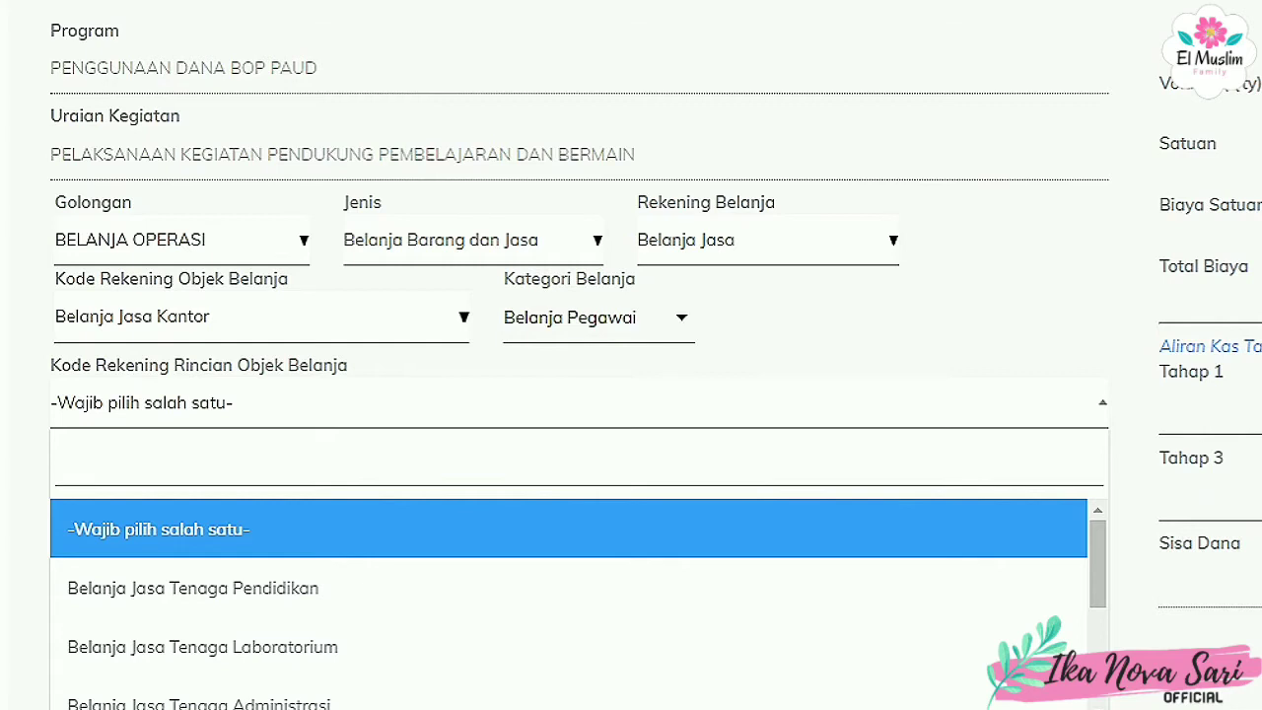
Change Kategori Belanja to Jasa and browse its Kode Rekening Rincian Objek Belanja options down to Belanja Jasa Tenaga Ahli
click(598, 317)
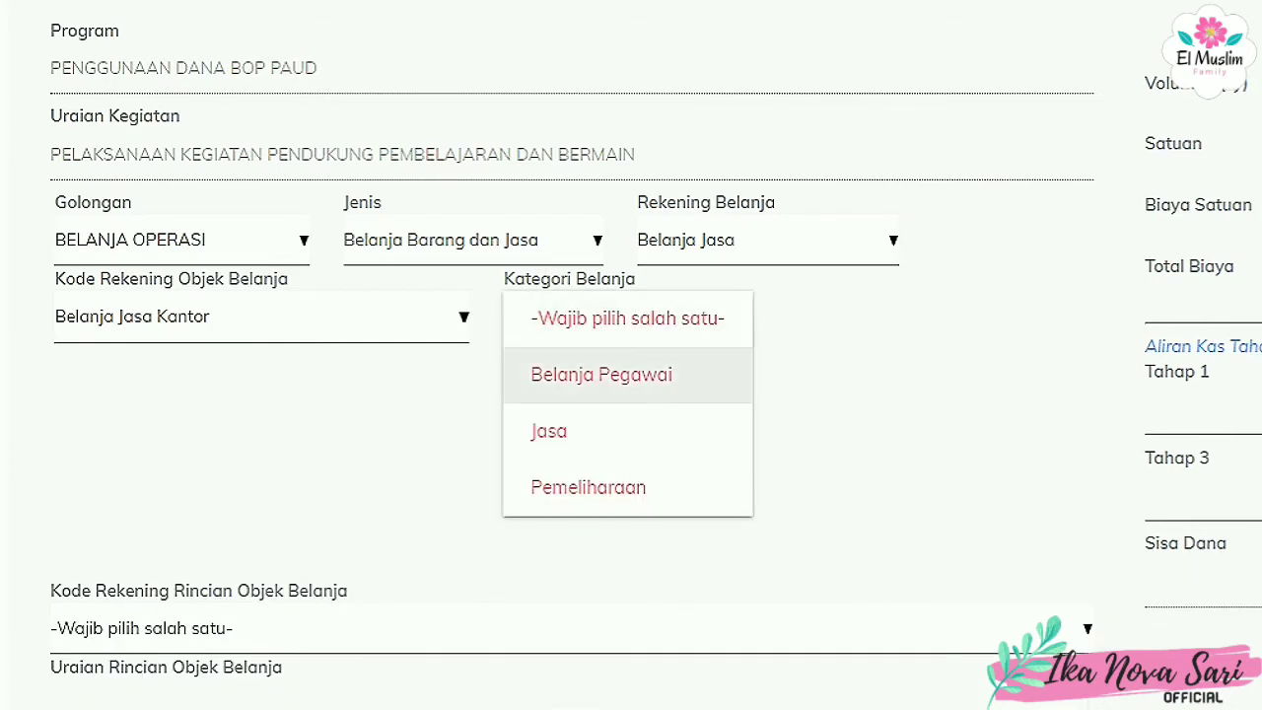
click(548, 431)
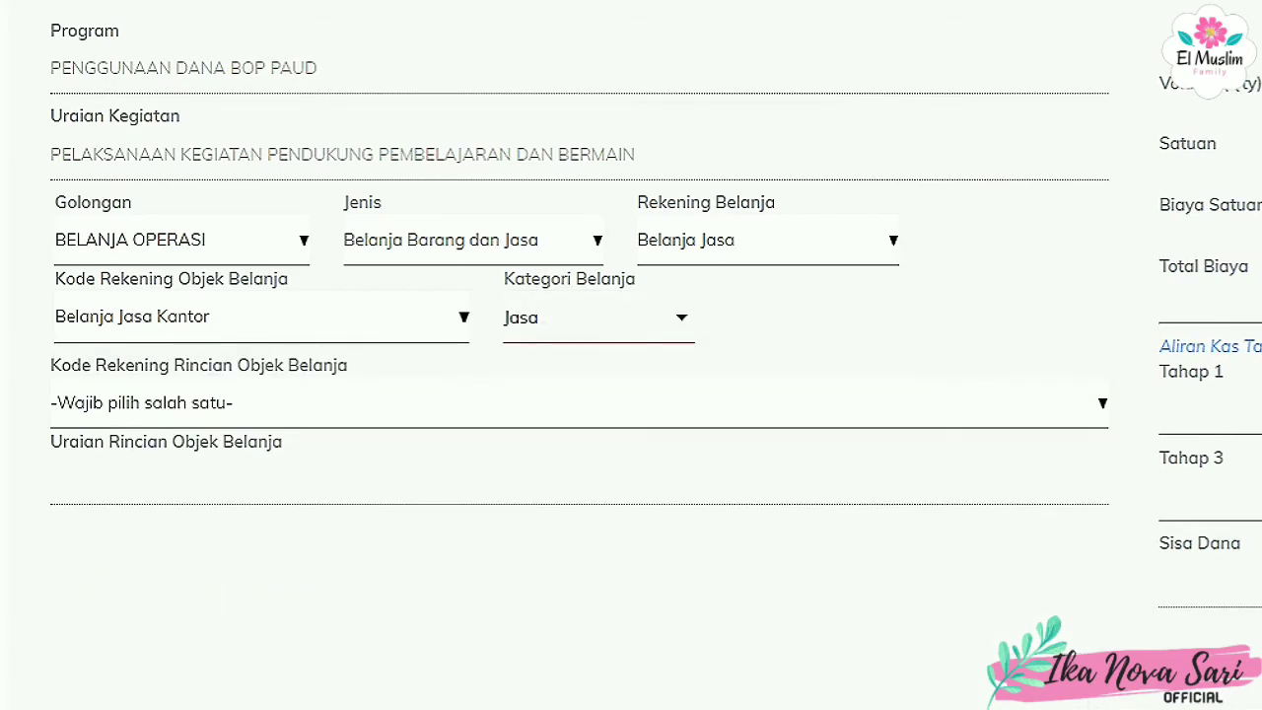
click(578, 403)
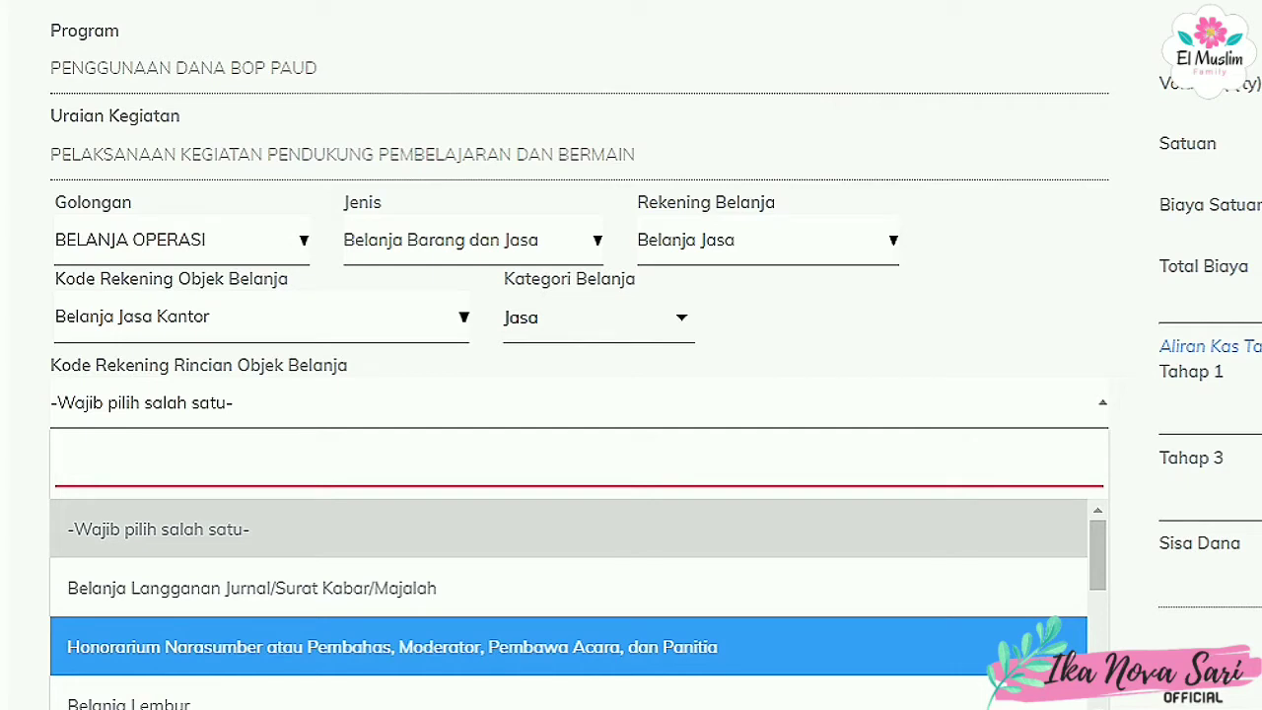
drag(1097, 557, 1097, 584)
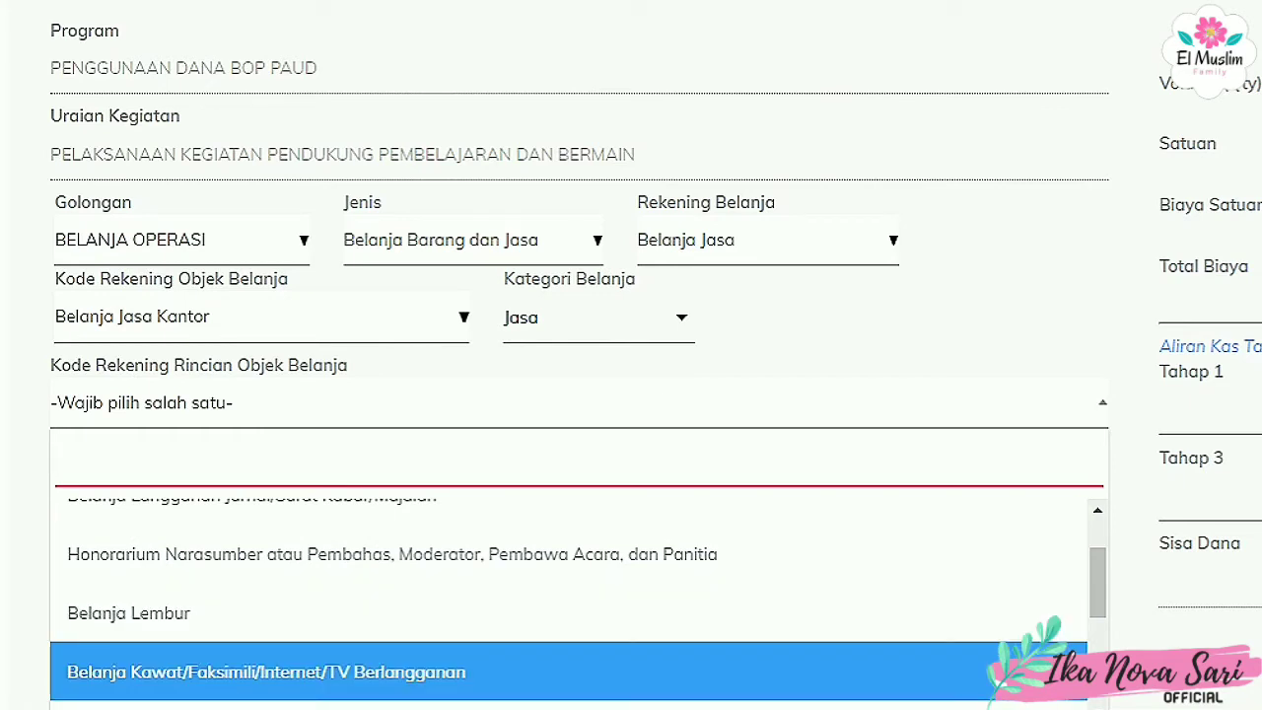
drag(1098, 598, 1097, 667)
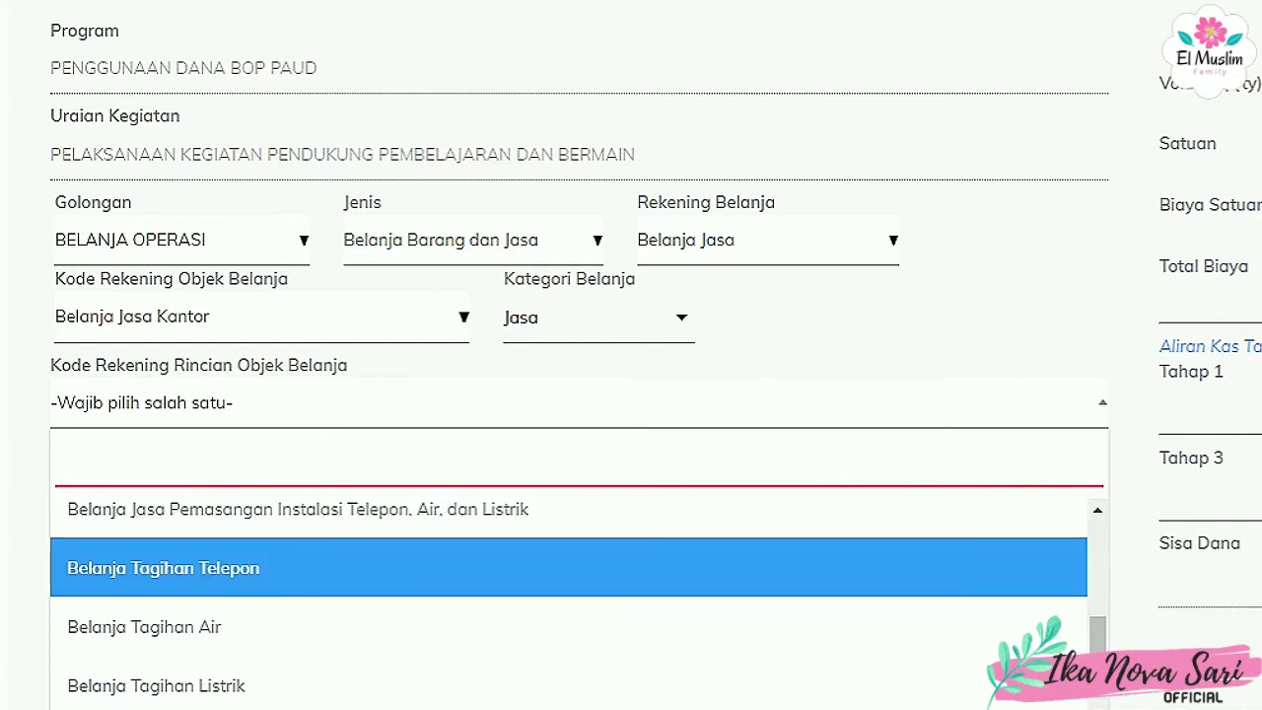
scroll(569, 592, down, 1)
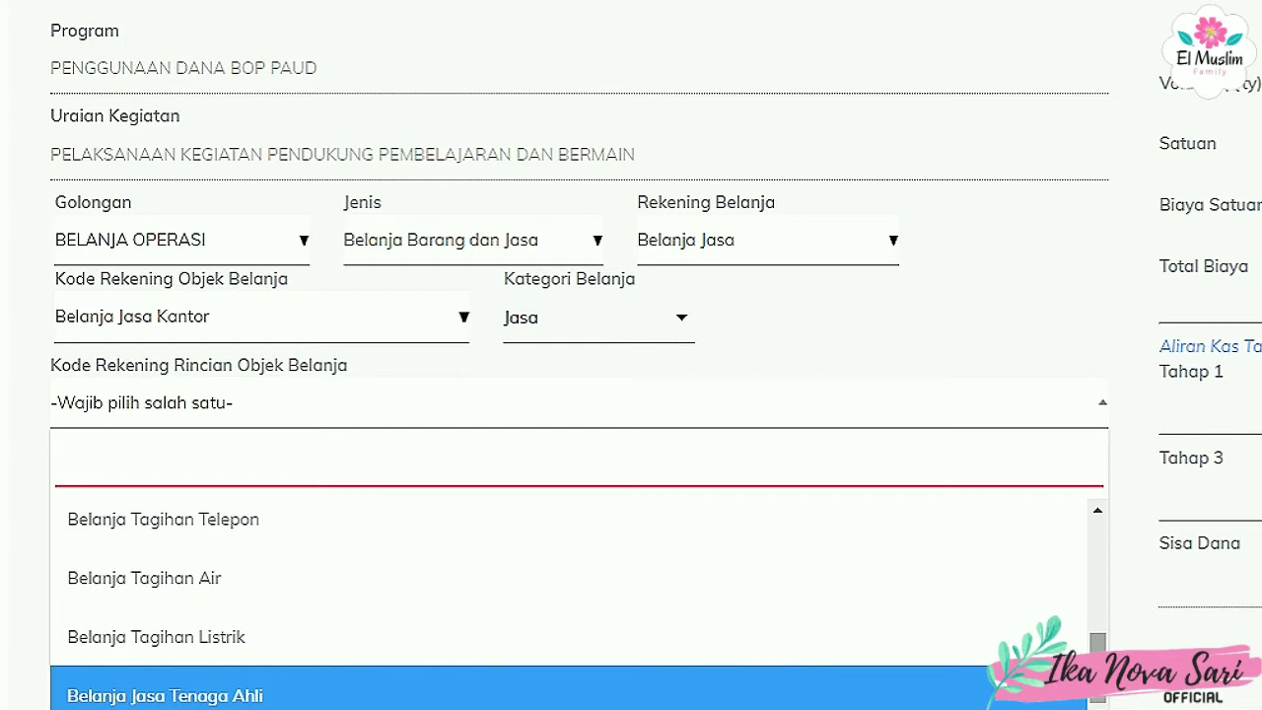
Change Kategori Belanja to Pemeliharaan and review its Kode Rekening Rincian Objek Belanja options without choosing one
scroll(571, 611, up, 1)
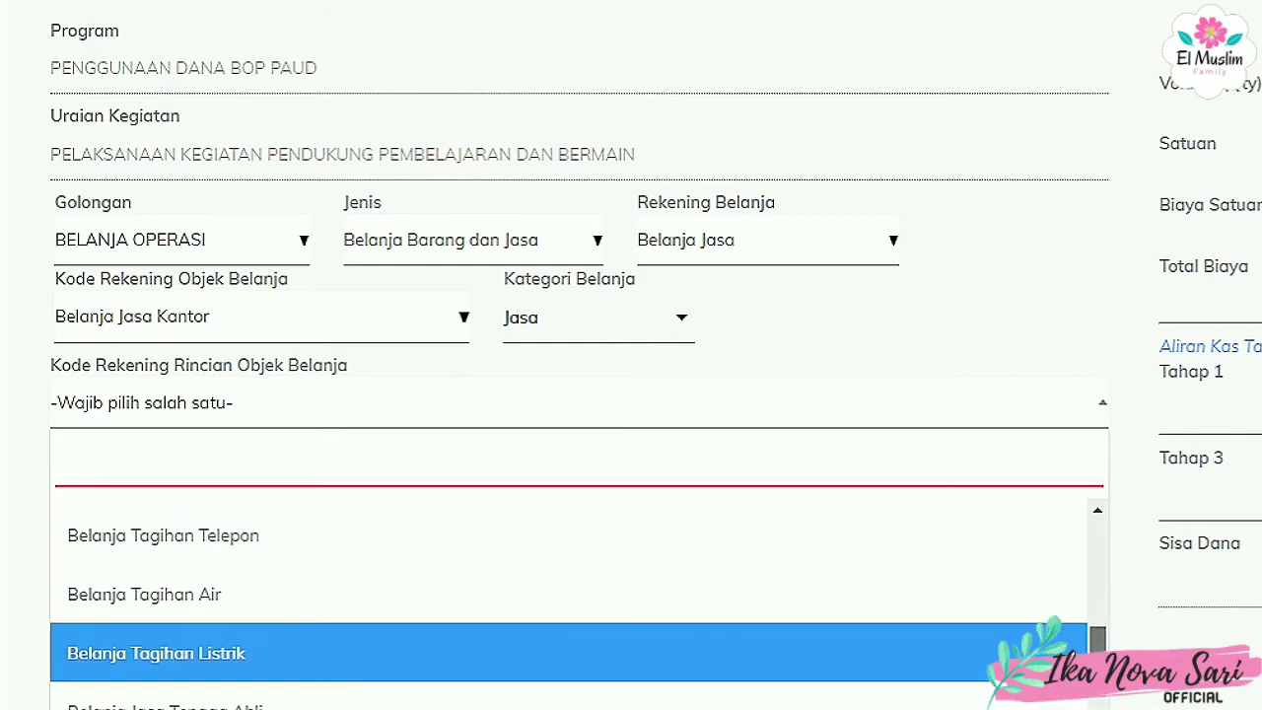
scroll(572, 601, up, 3)
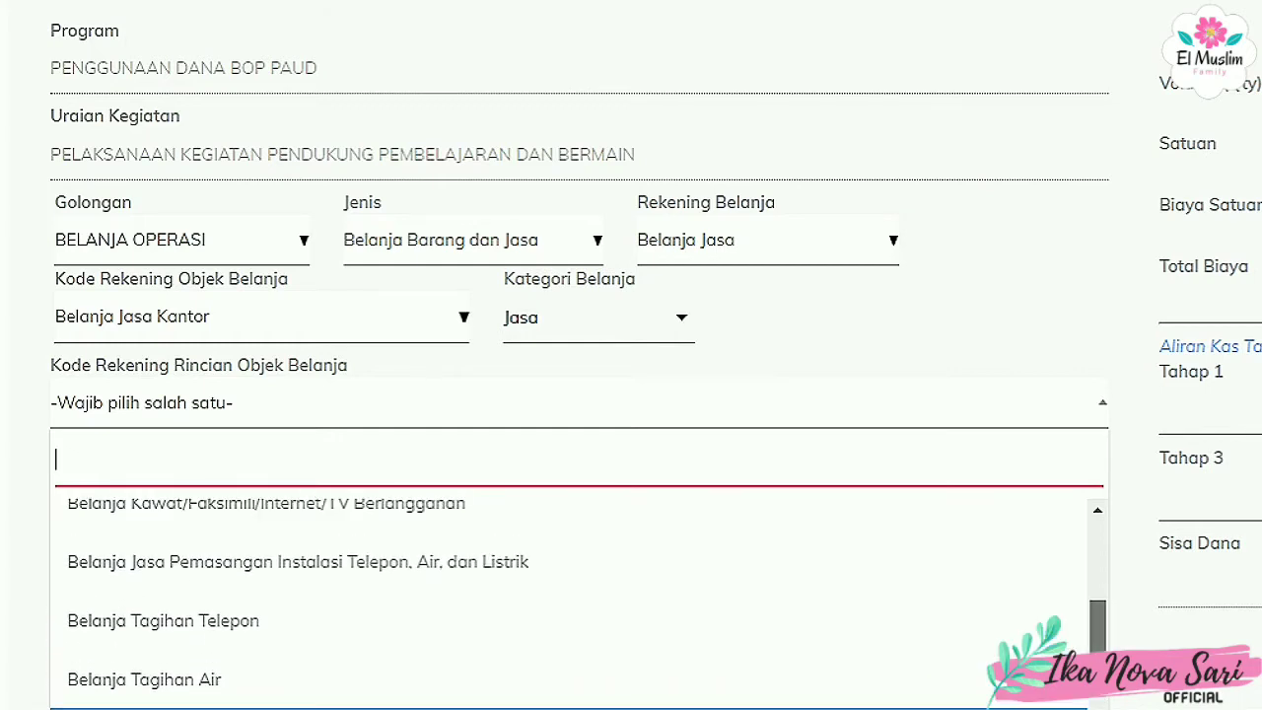
scroll(572, 601, up, 4)
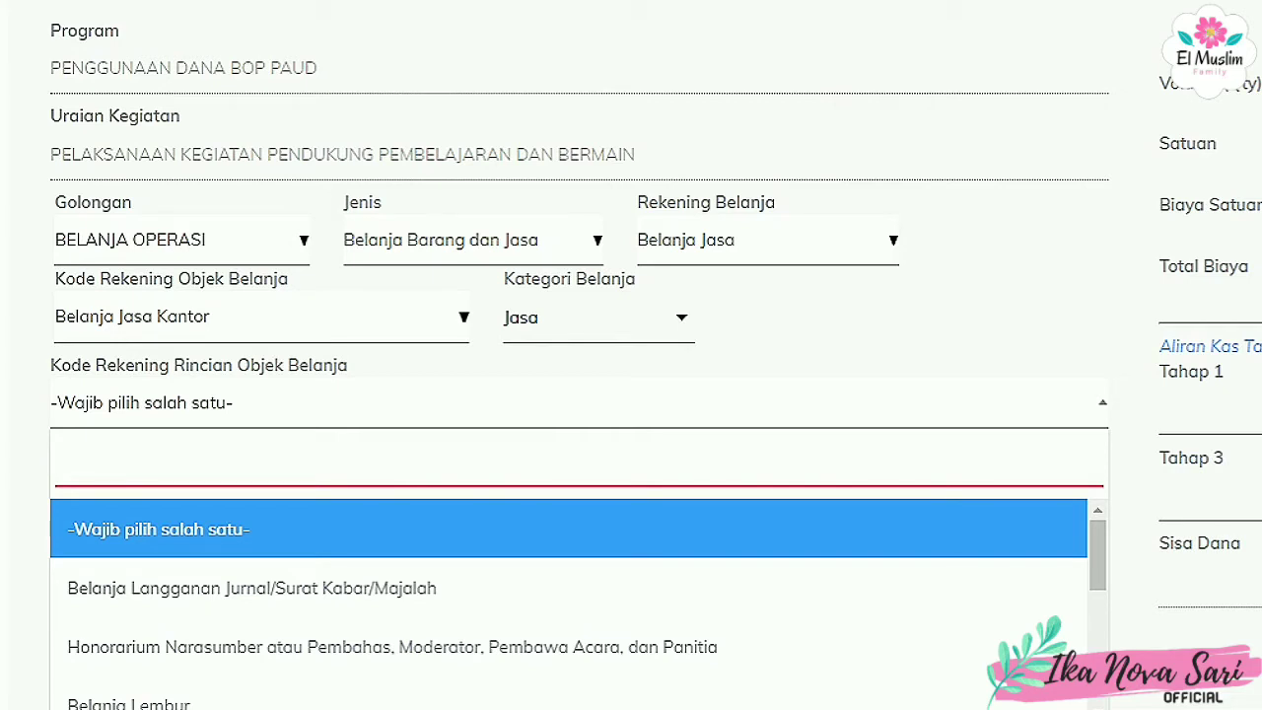
click(599, 317)
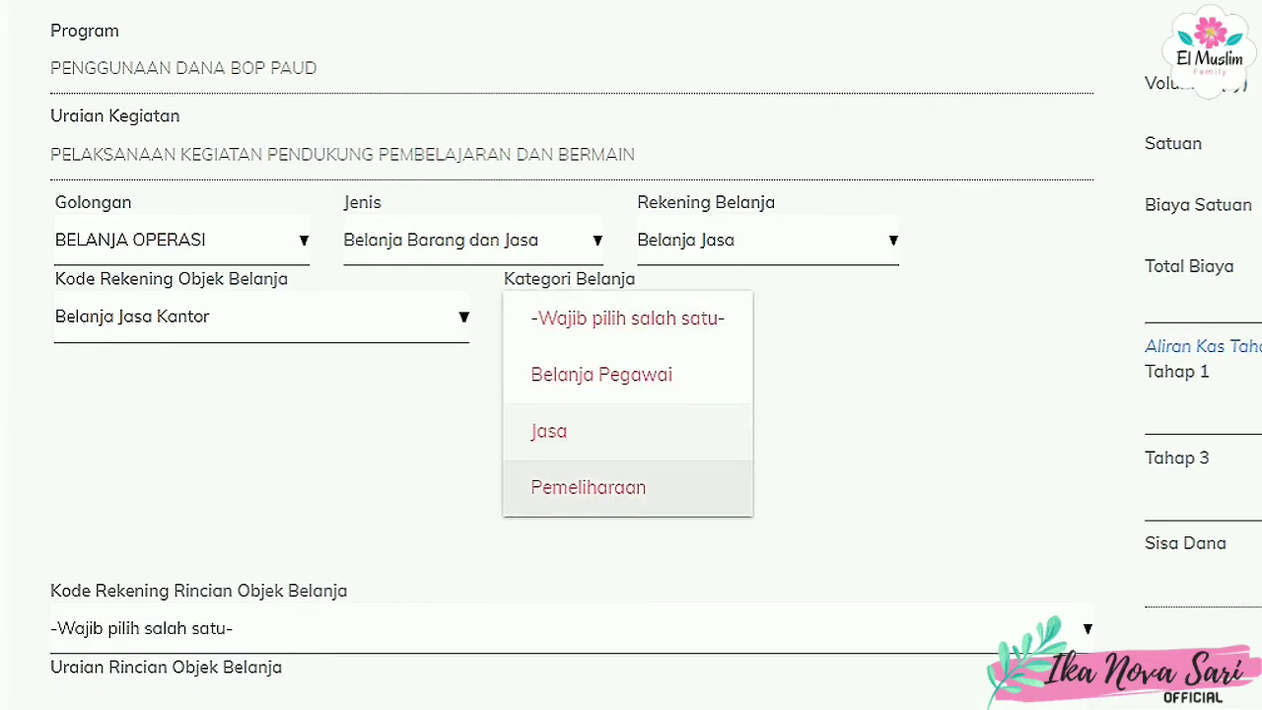
click(590, 487)
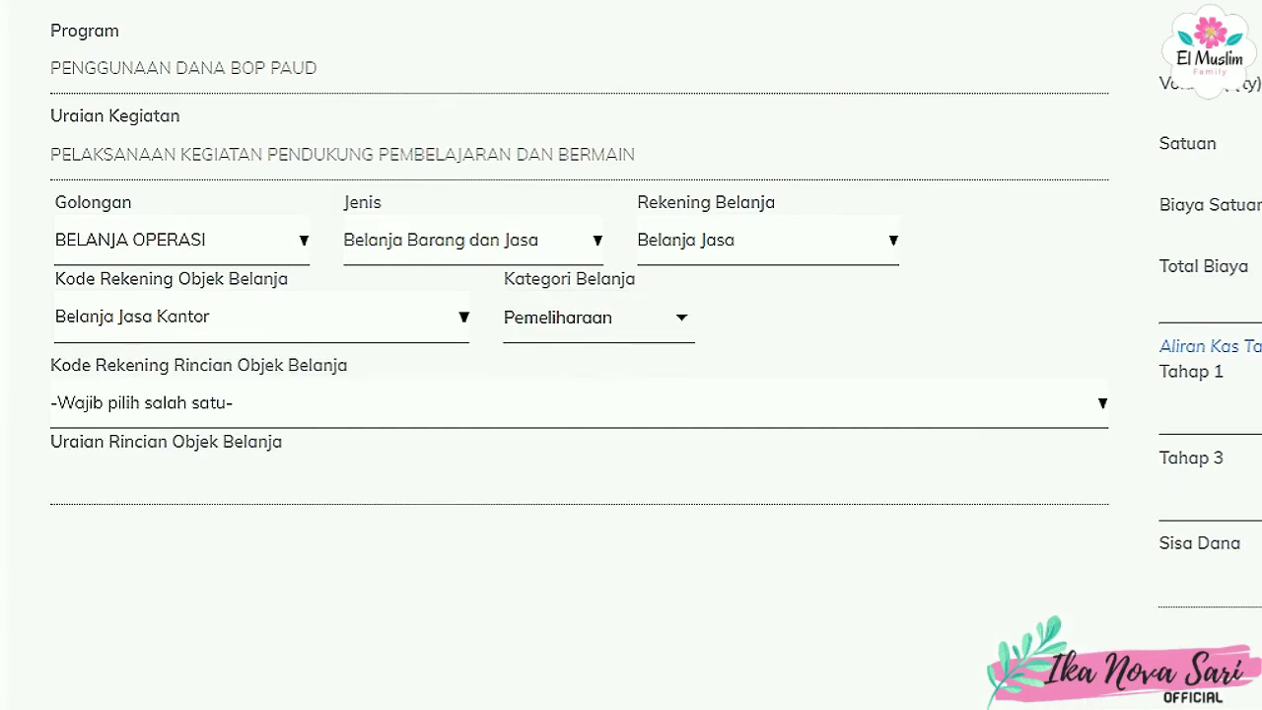
click(580, 403)
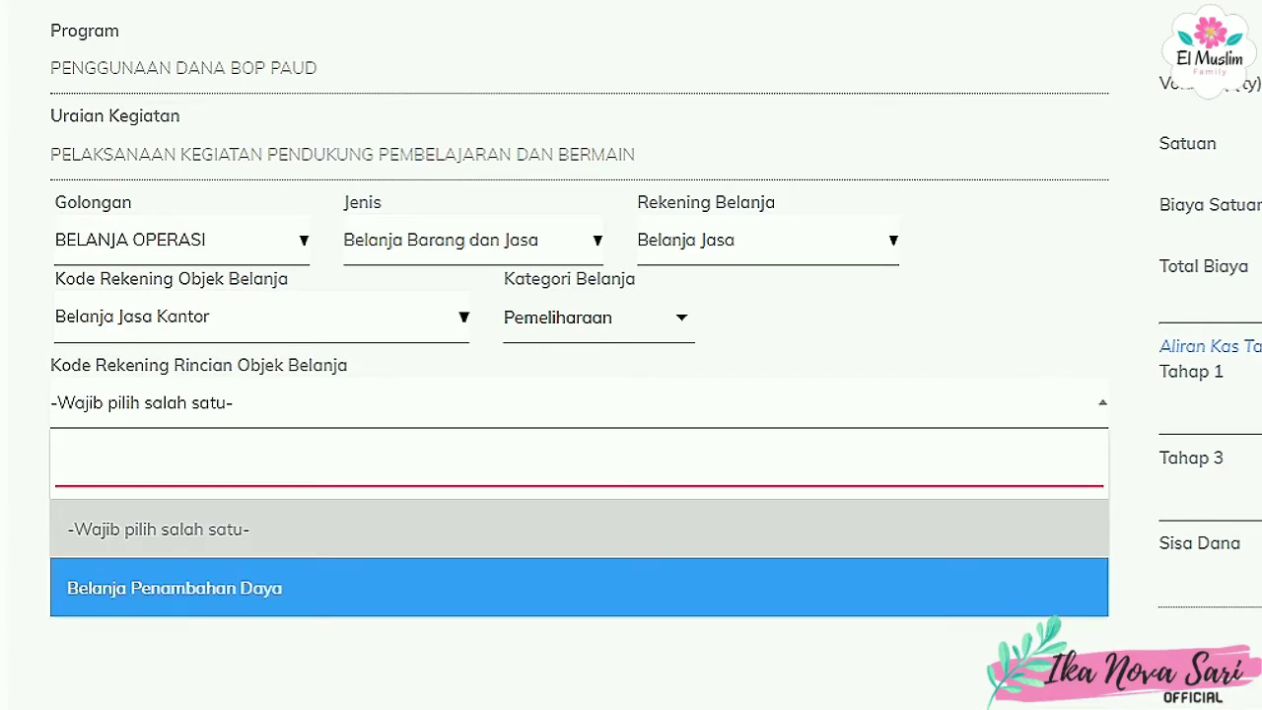
key(Escape)
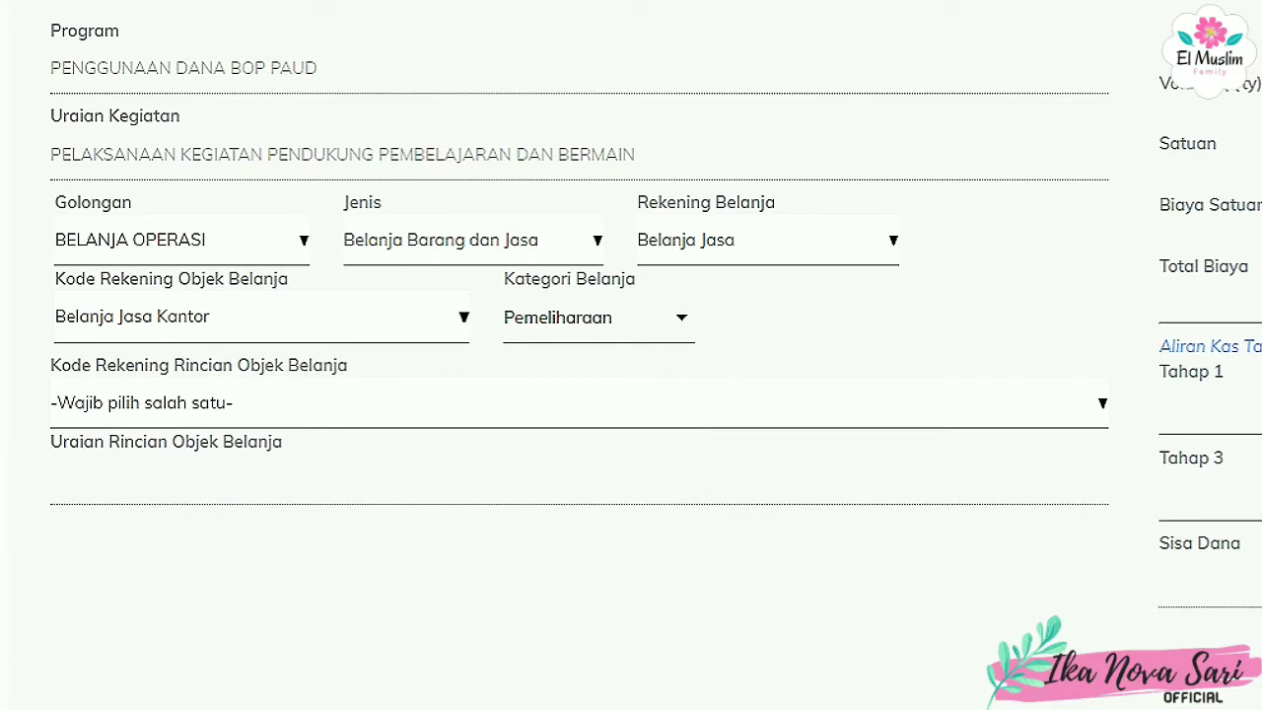
Set Kode Rekening Objek Belanja to Belanja Sewa Peralatan dan Mesin and Kategori Belanja to Jasa
click(261, 316)
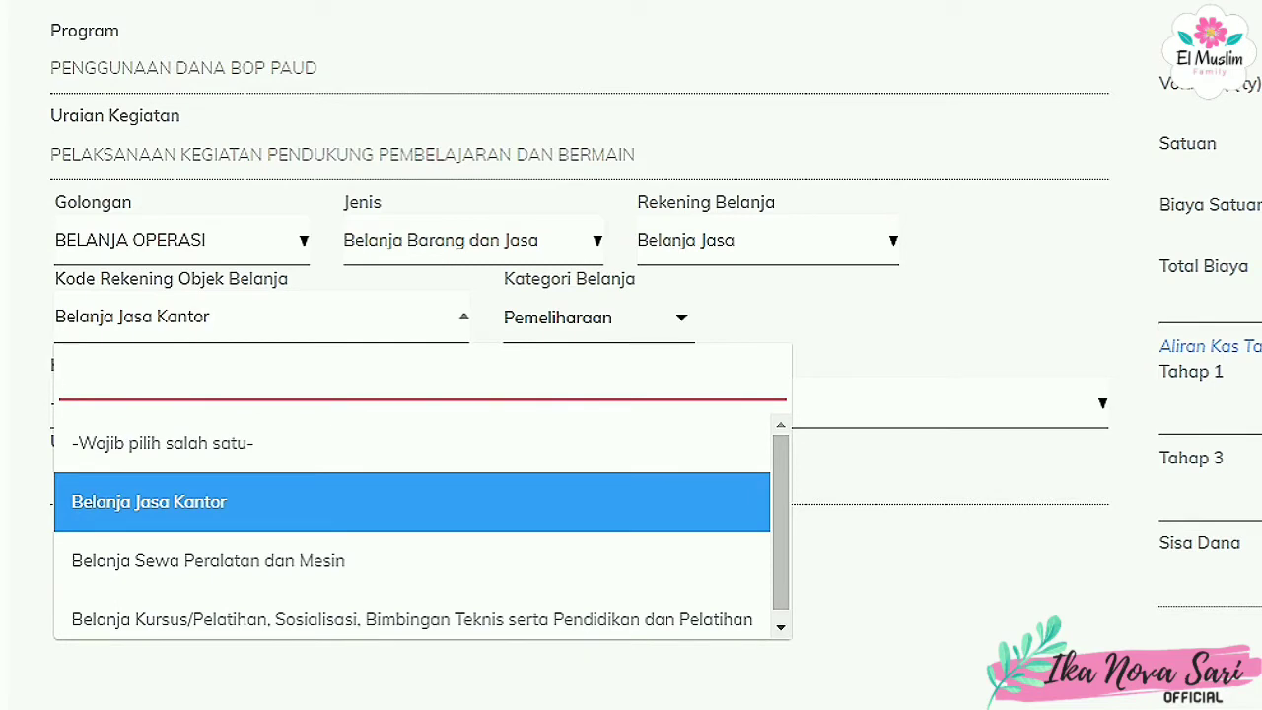
key(Down)
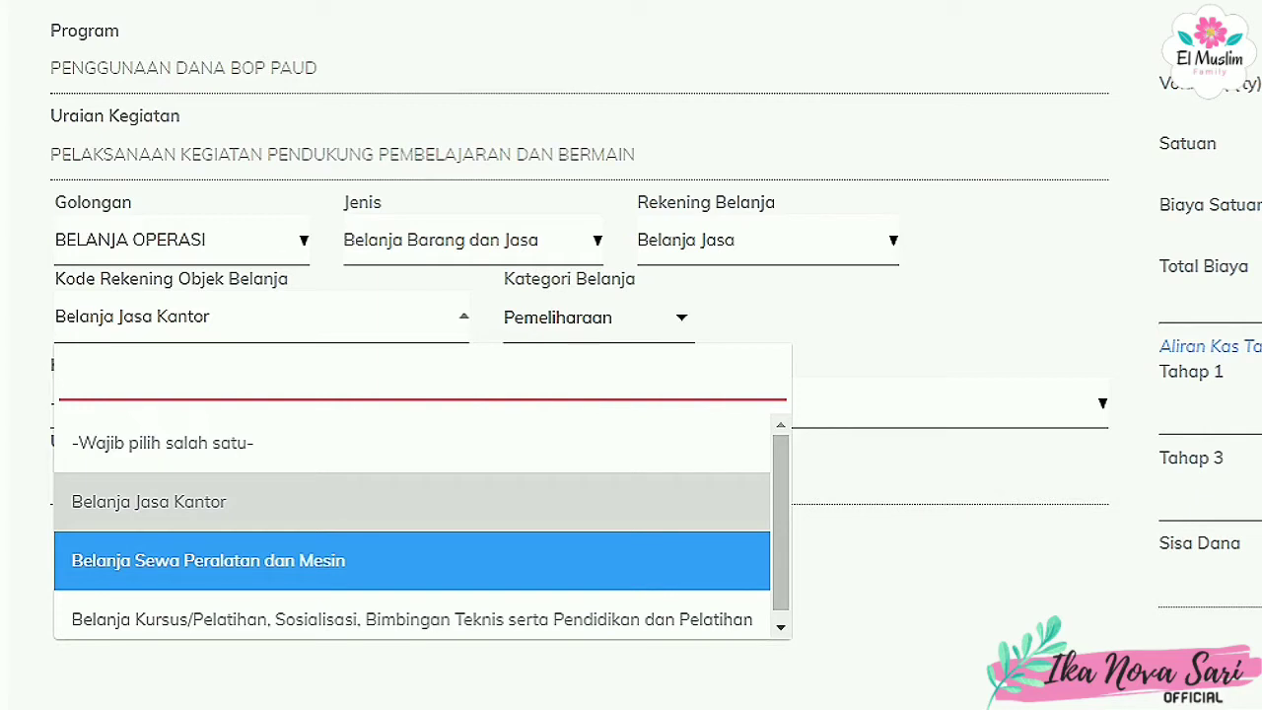
key(Return)
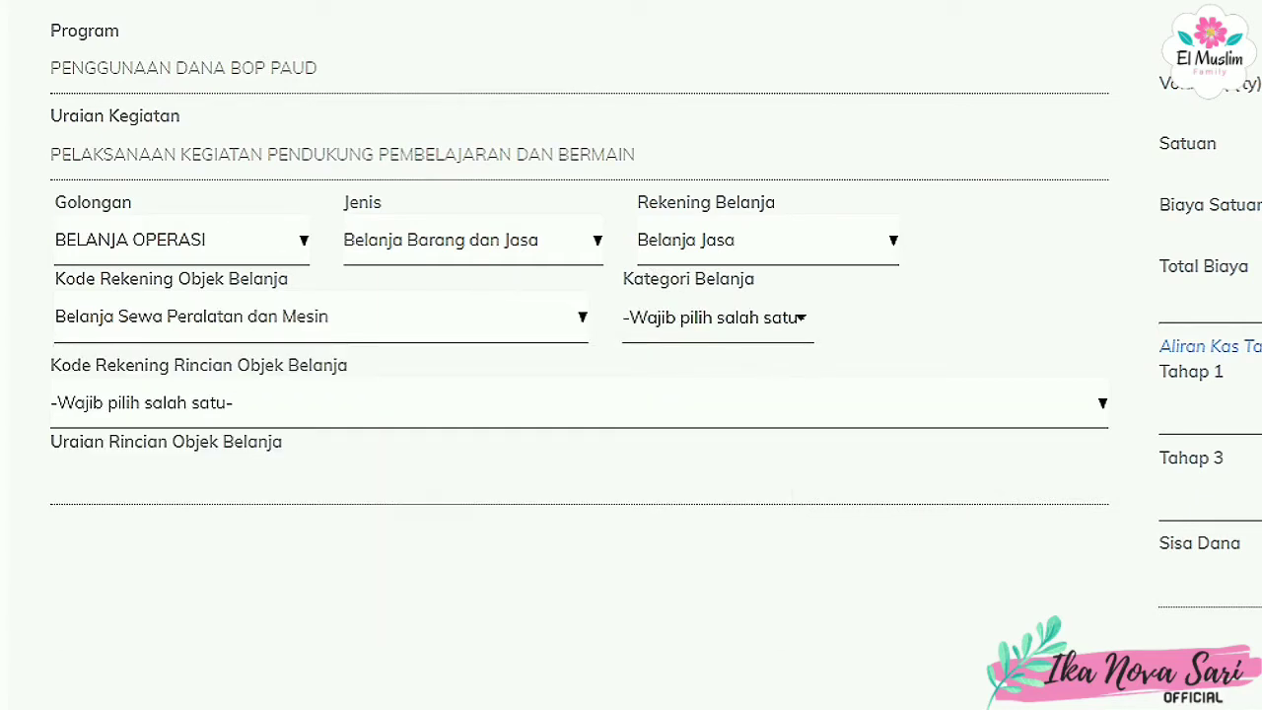
click(717, 319)
key(Return)
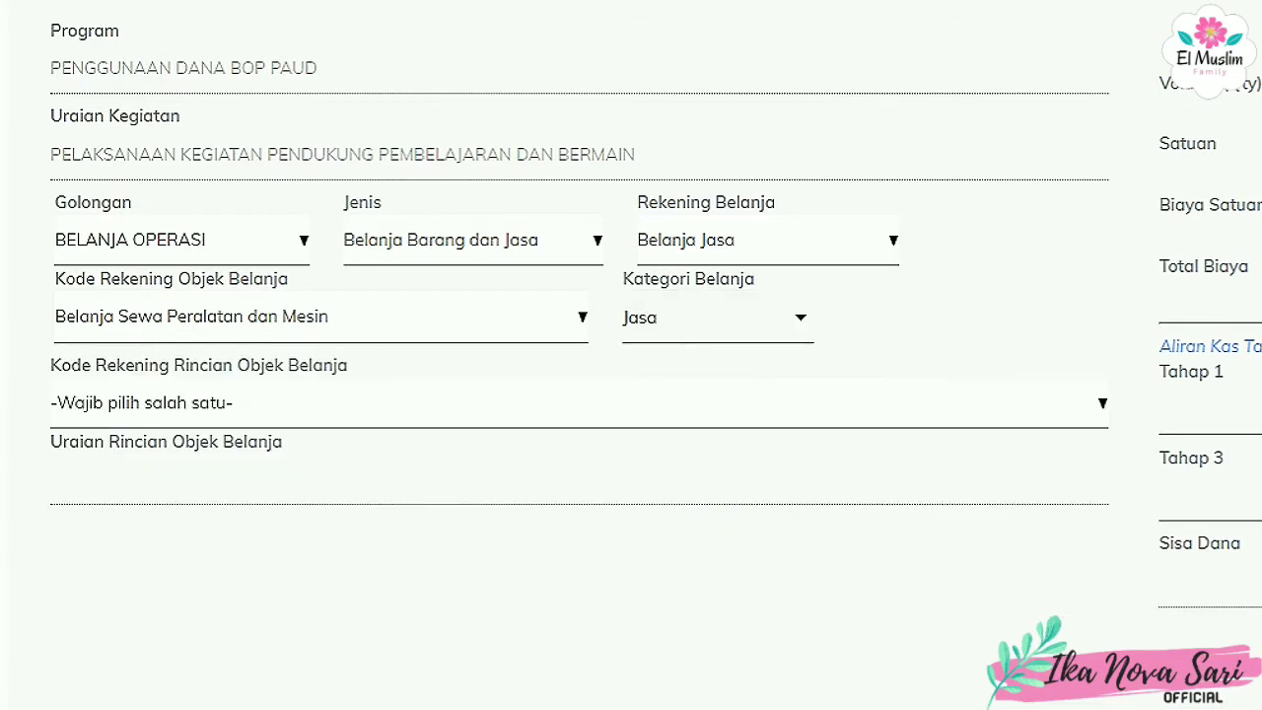
Examine the equipment and vehicle rental options in Kode Rekening Rincian Objek Belanja, leaving the detail code unselected
click(579, 403)
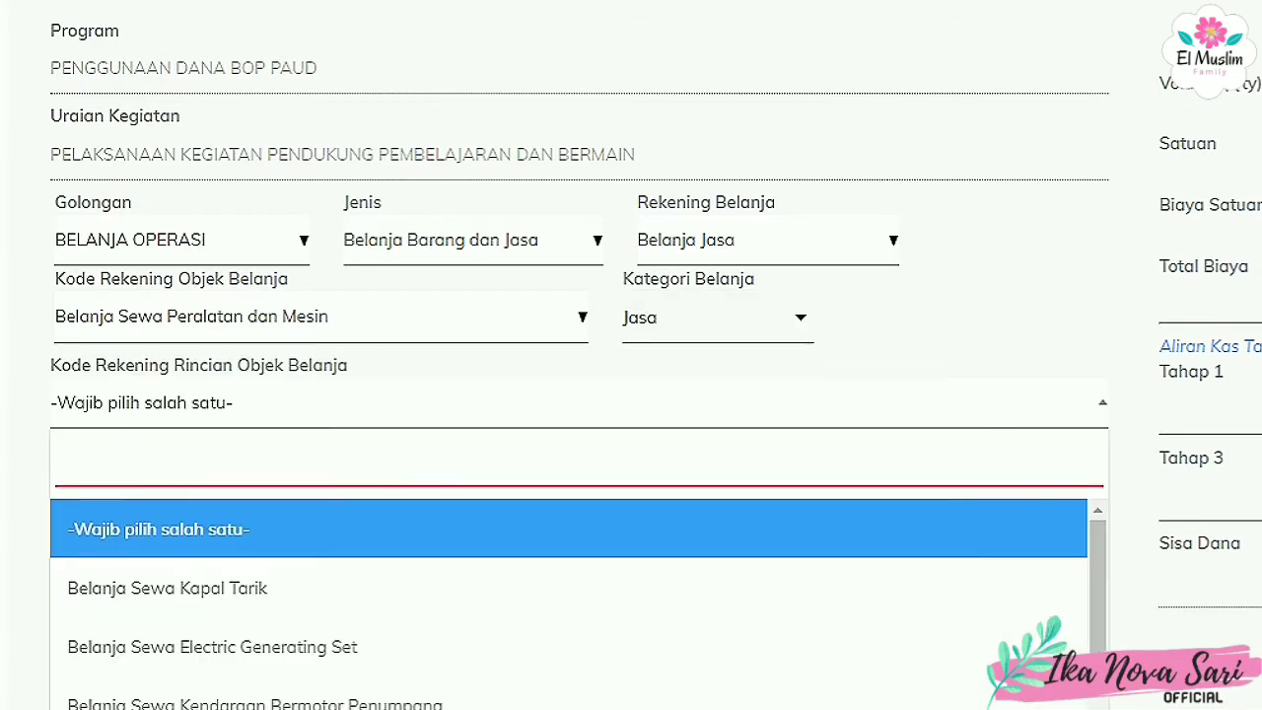
key(Down)
key(Down)
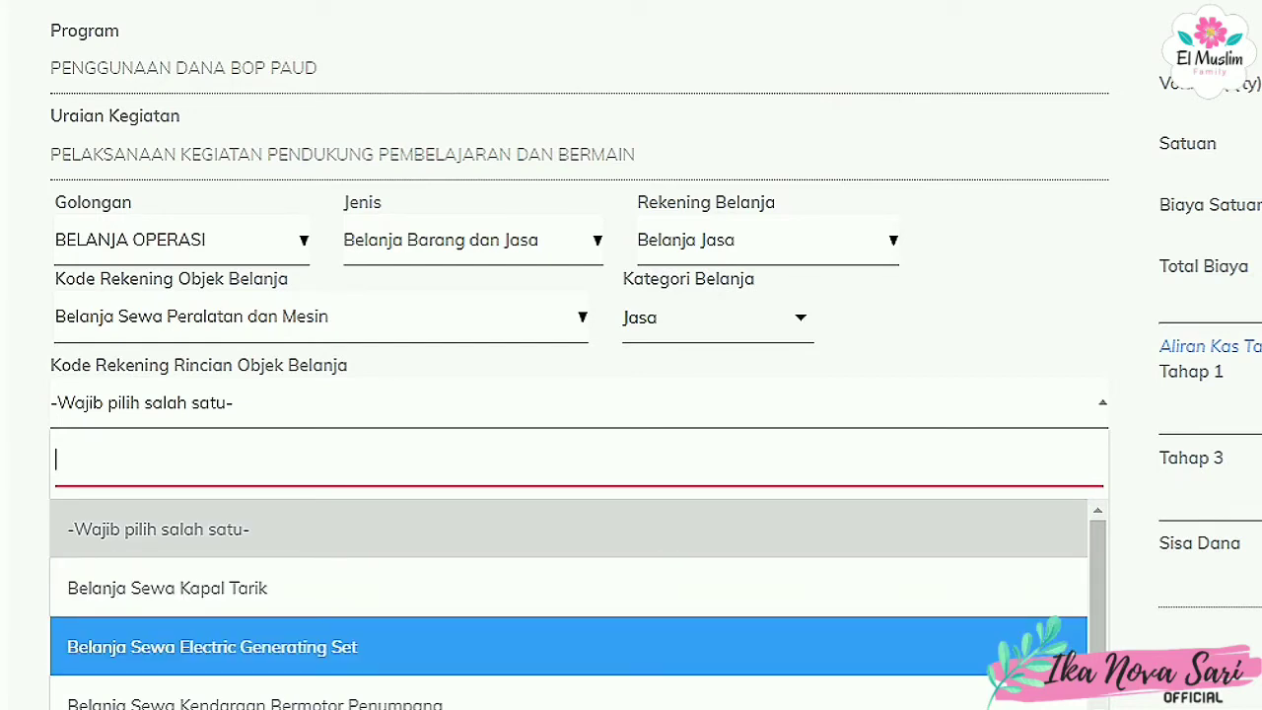
key(Up)
key(Down)
scroll(568, 602, down, 1)
key(Down)
key(Down)
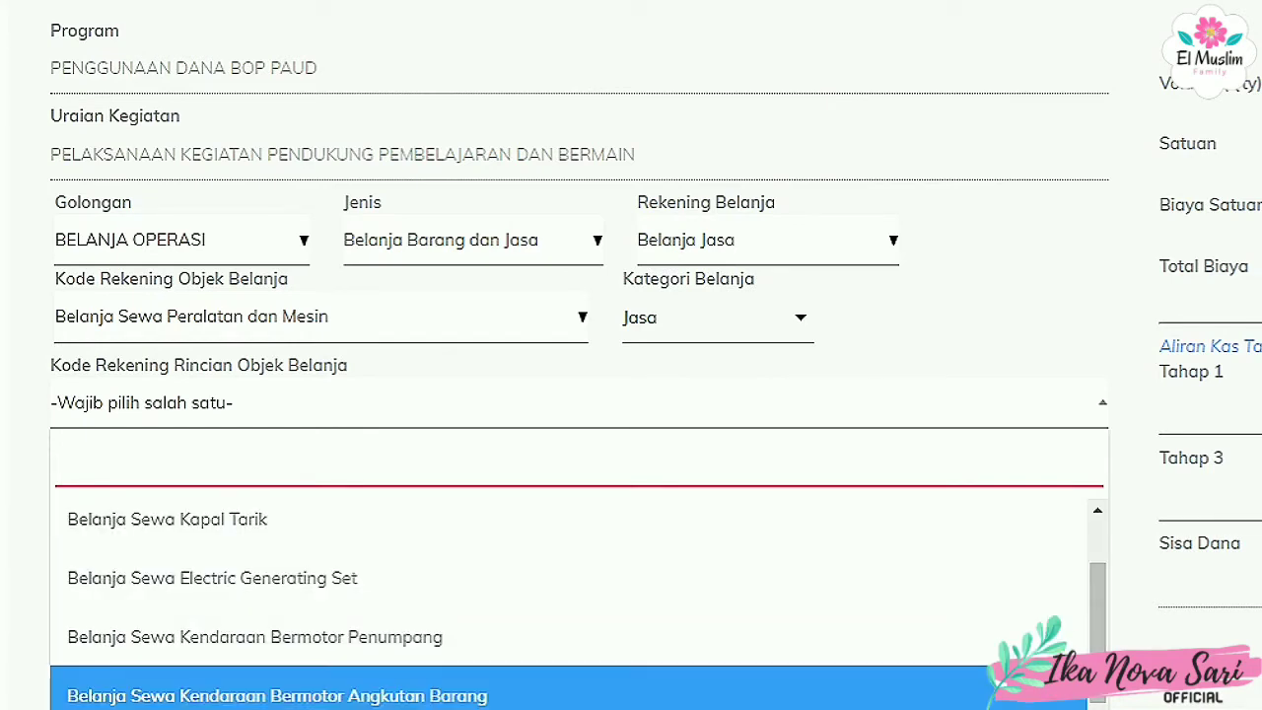
key(Up)
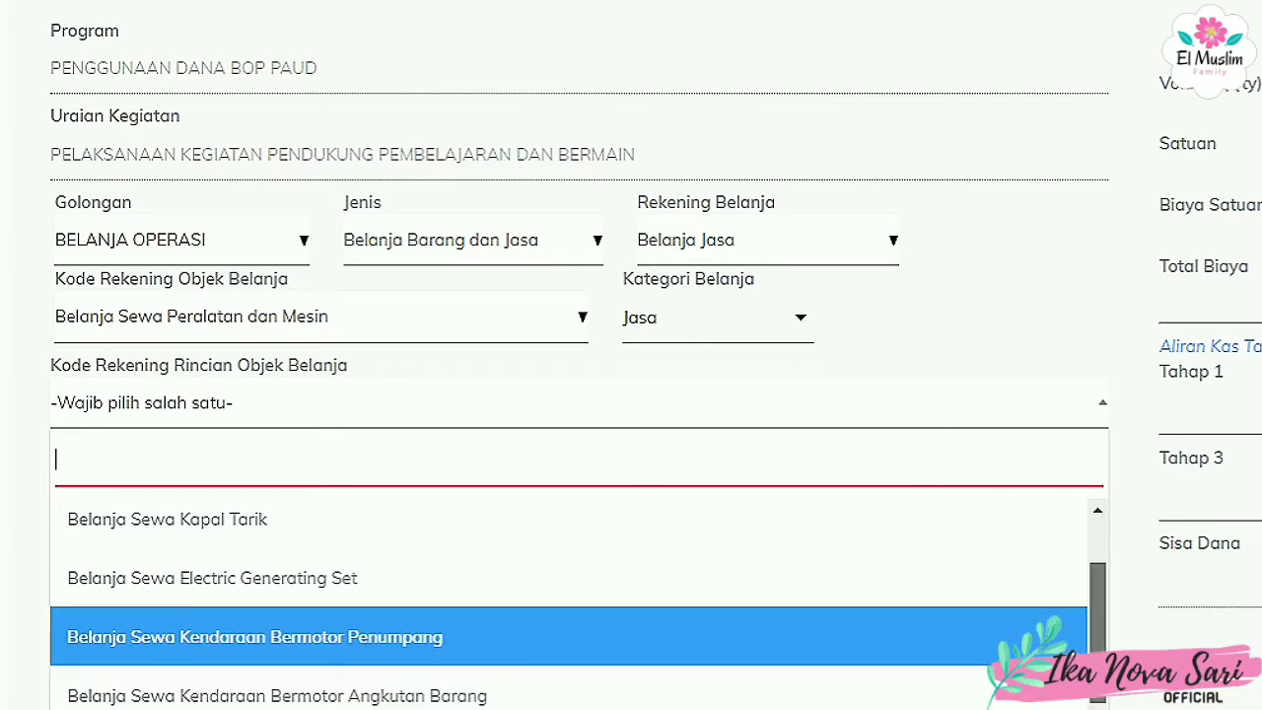
key(Up)
key(Up)
key(Down)
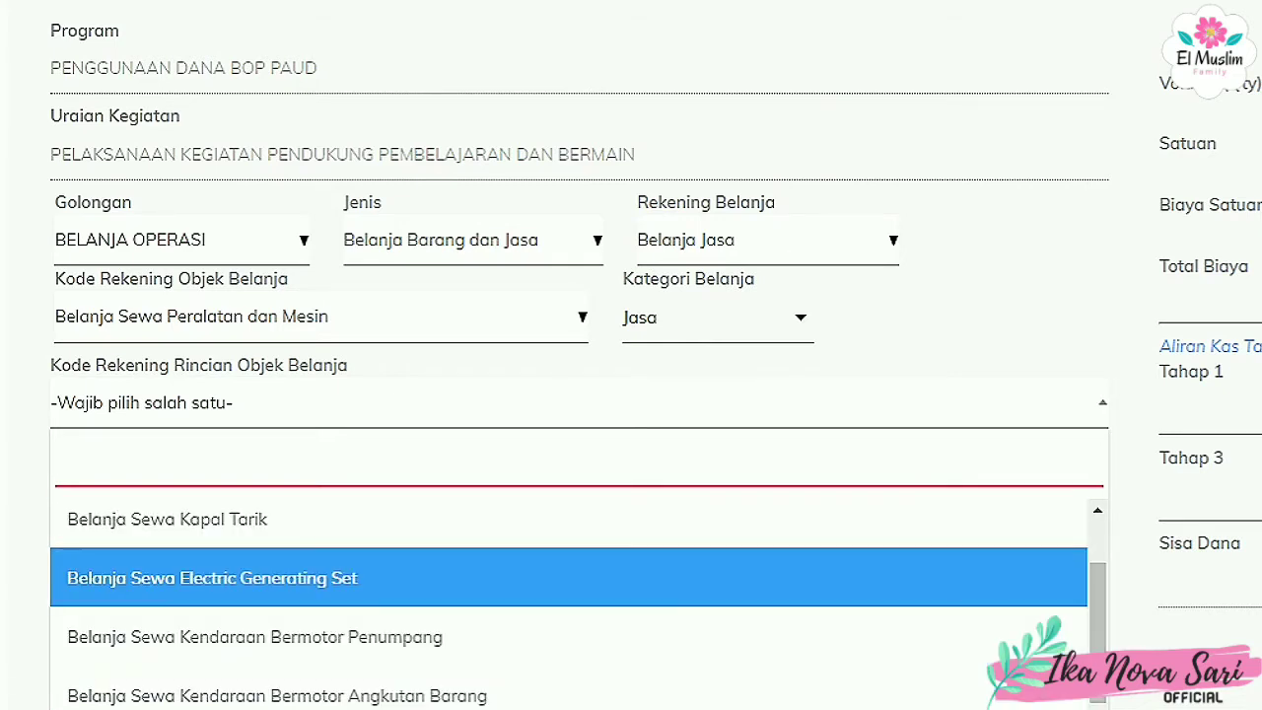
key(Up)
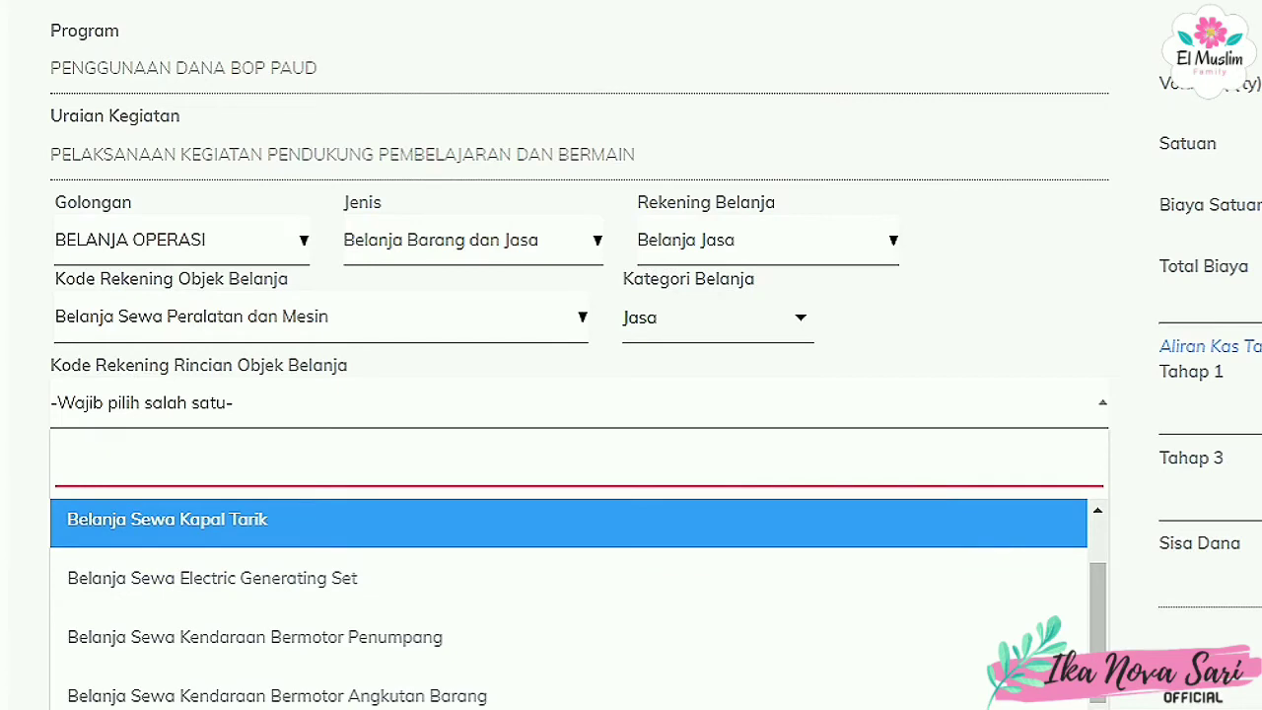
Set Kode Rekening Objek Belanja to Belanja Kursus/Pelatihan, Sosialisasi, Bimbingan Teknis serta Pendidikan dan Pelatihan
click(321, 317)
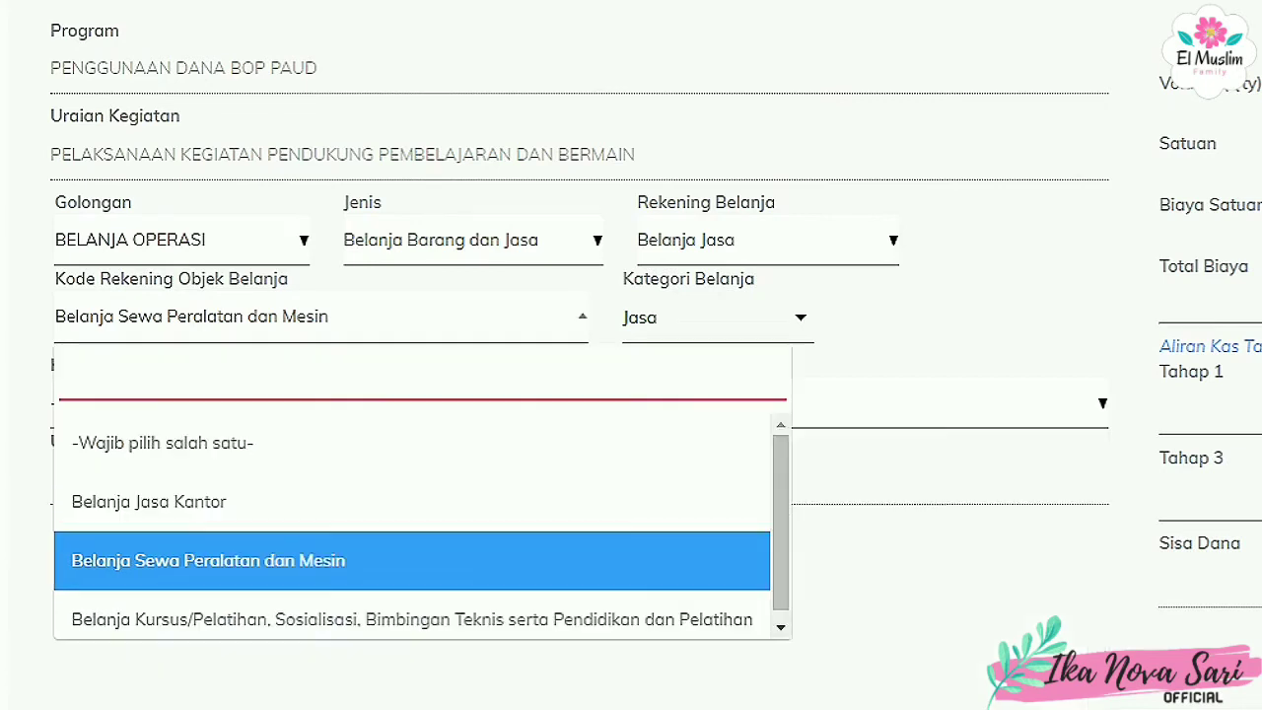
key(Down)
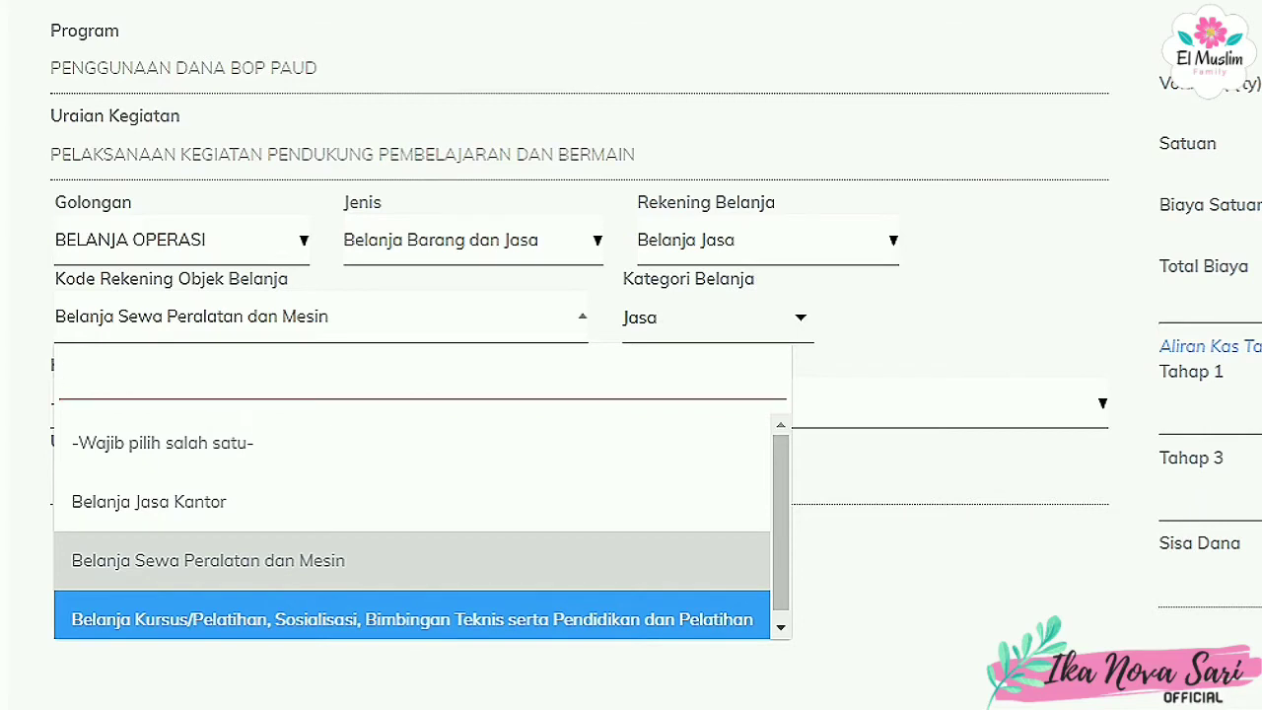
key(Return)
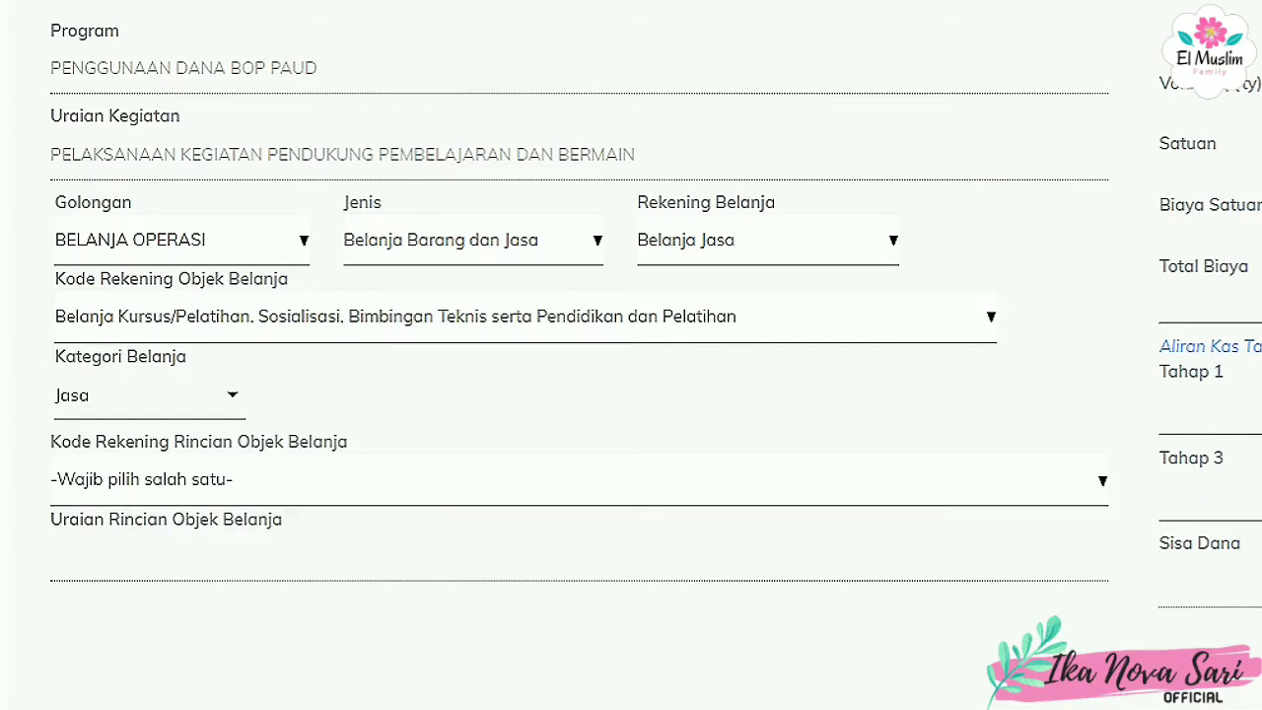
Change Kategori Belanja to Perjalanan Dinas and review its Kode Rekening Rincian Objek Belanja options without choosing one
click(149, 395)
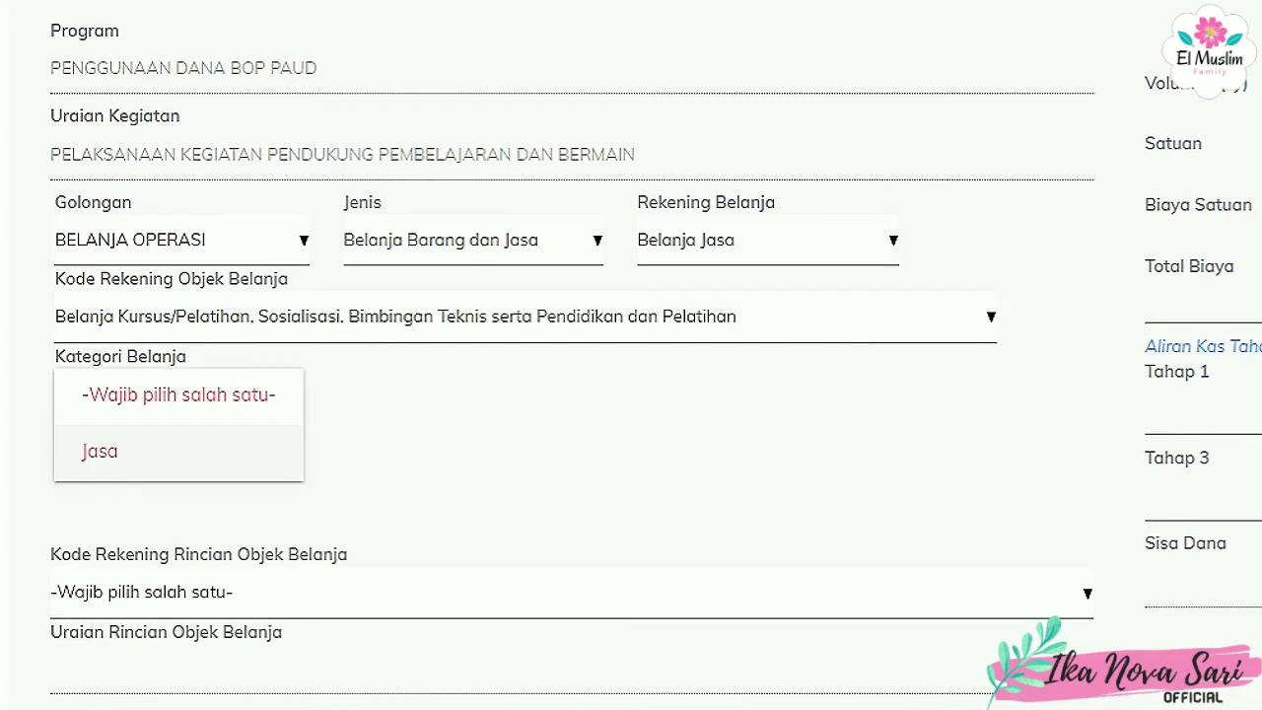
click(177, 395)
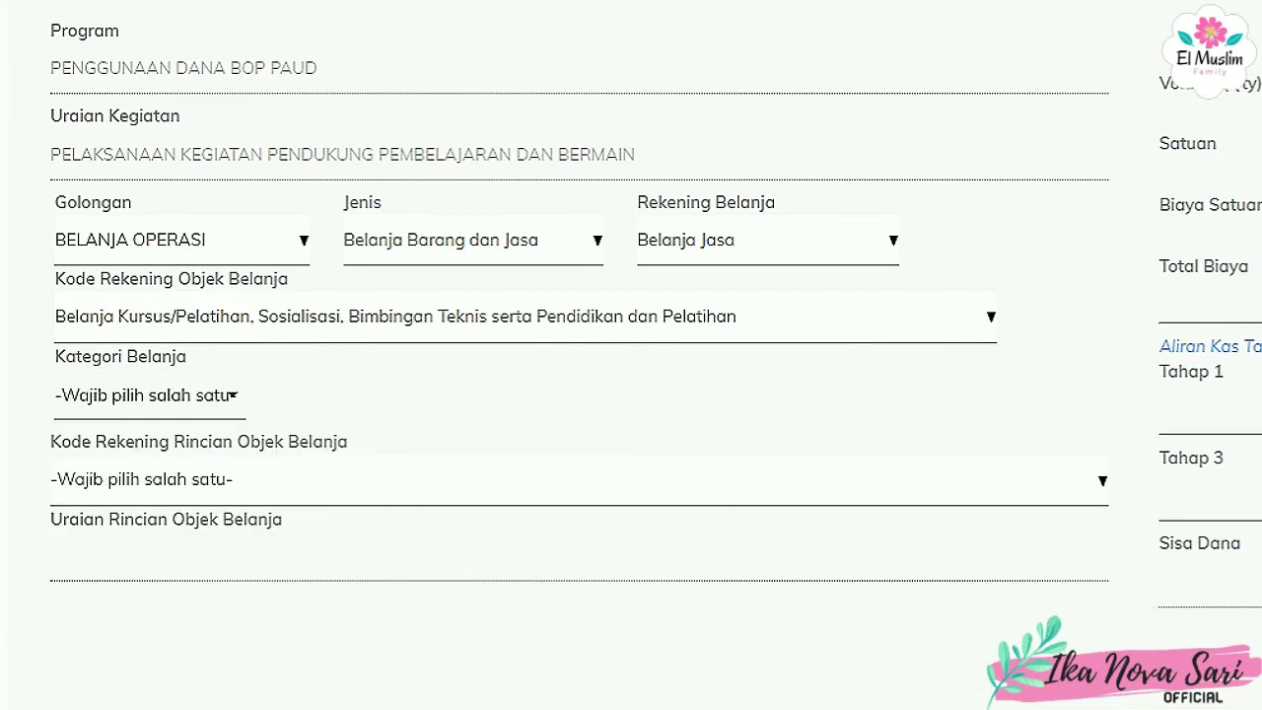
click(149, 395)
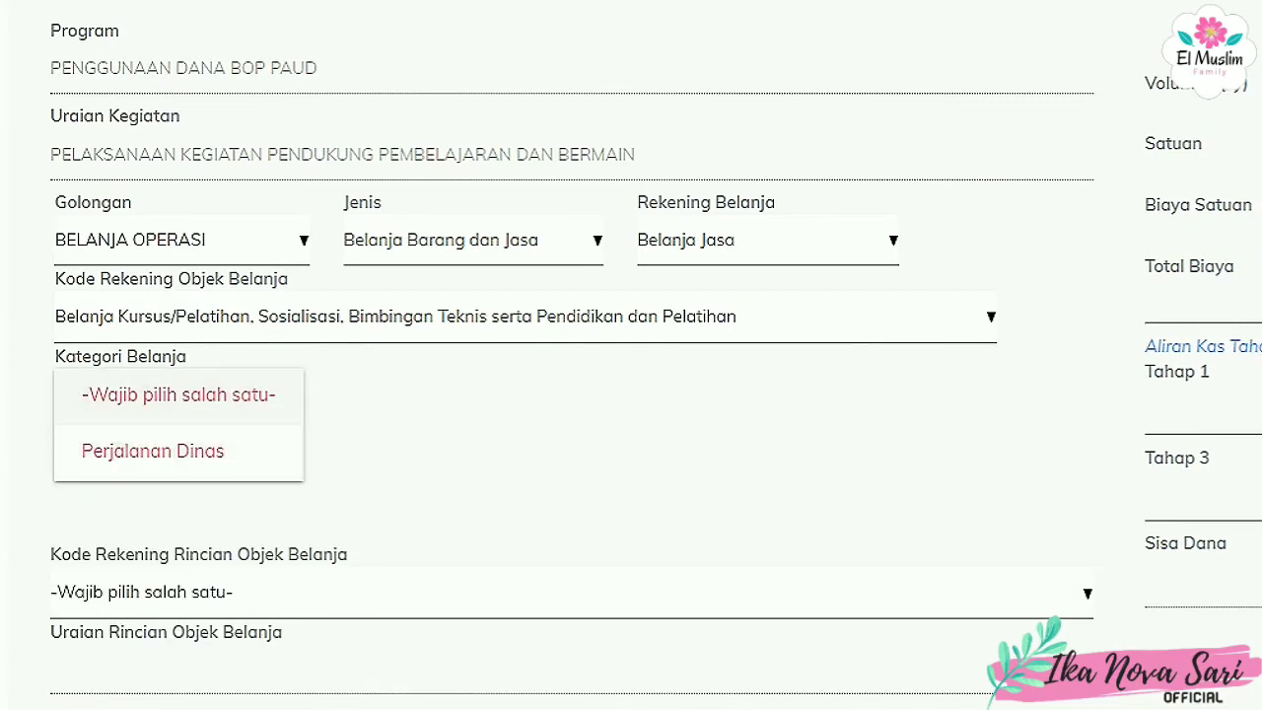
click(178, 395)
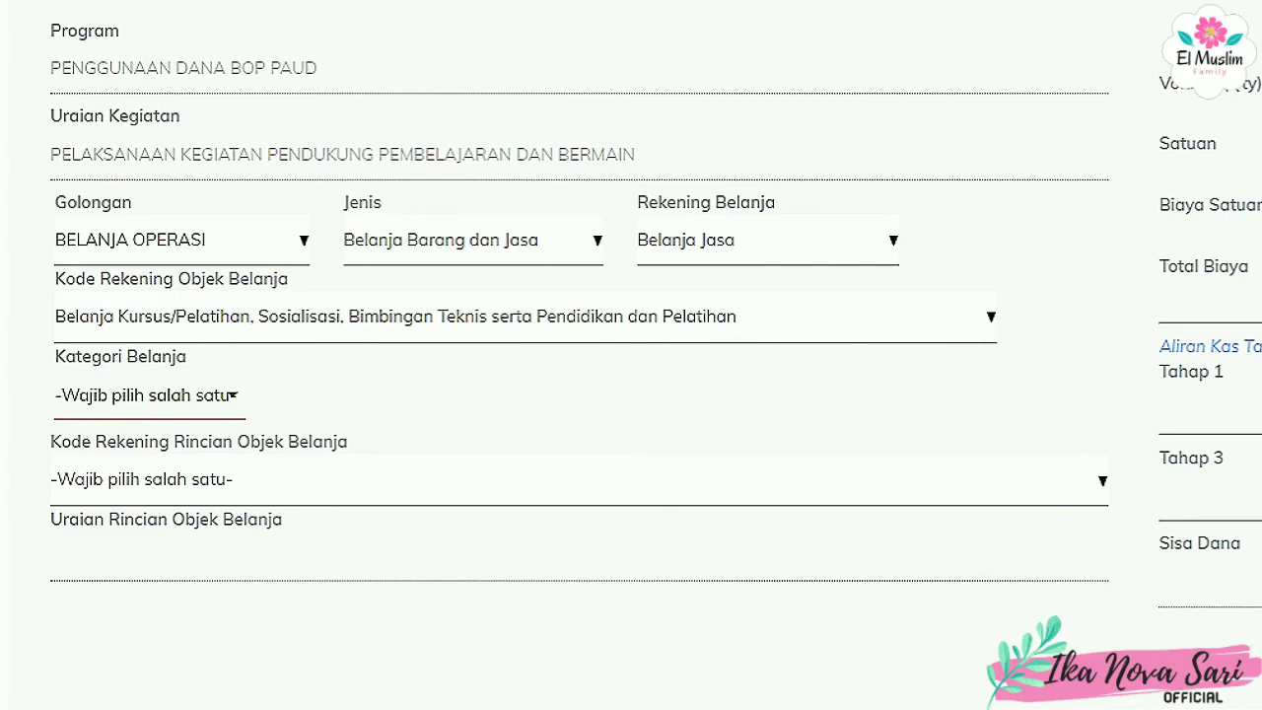
click(149, 396)
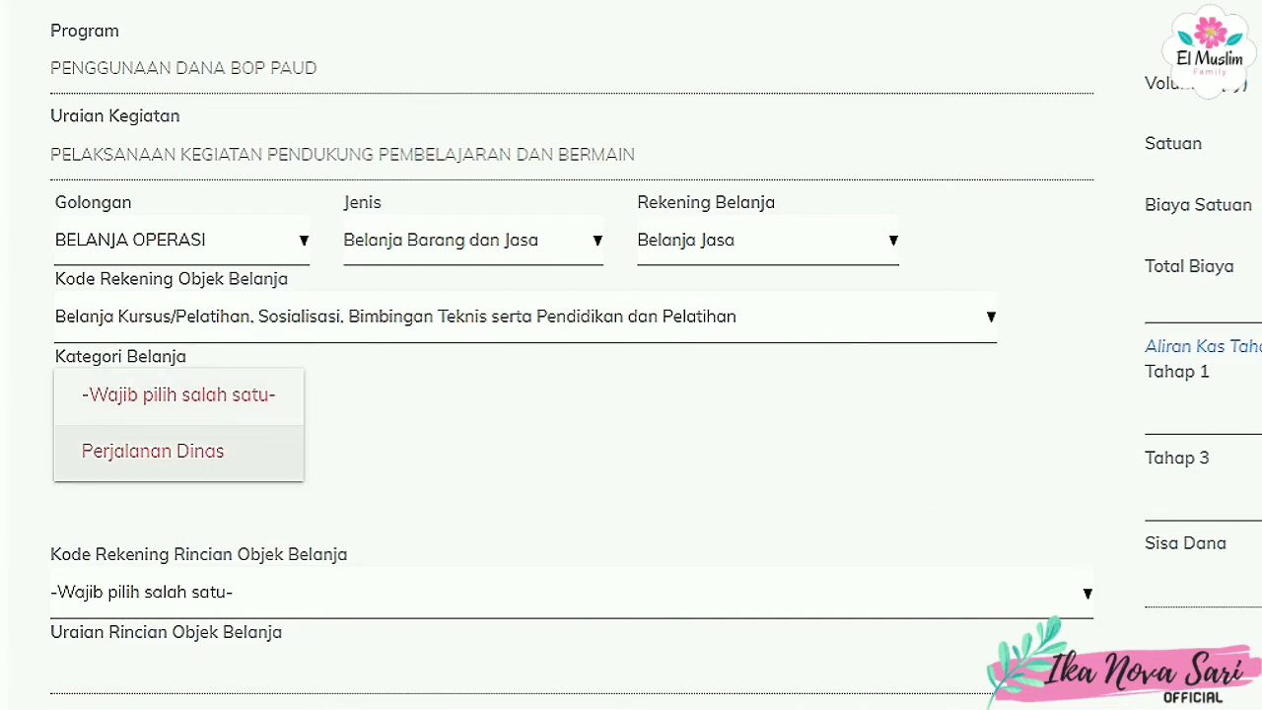
click(153, 452)
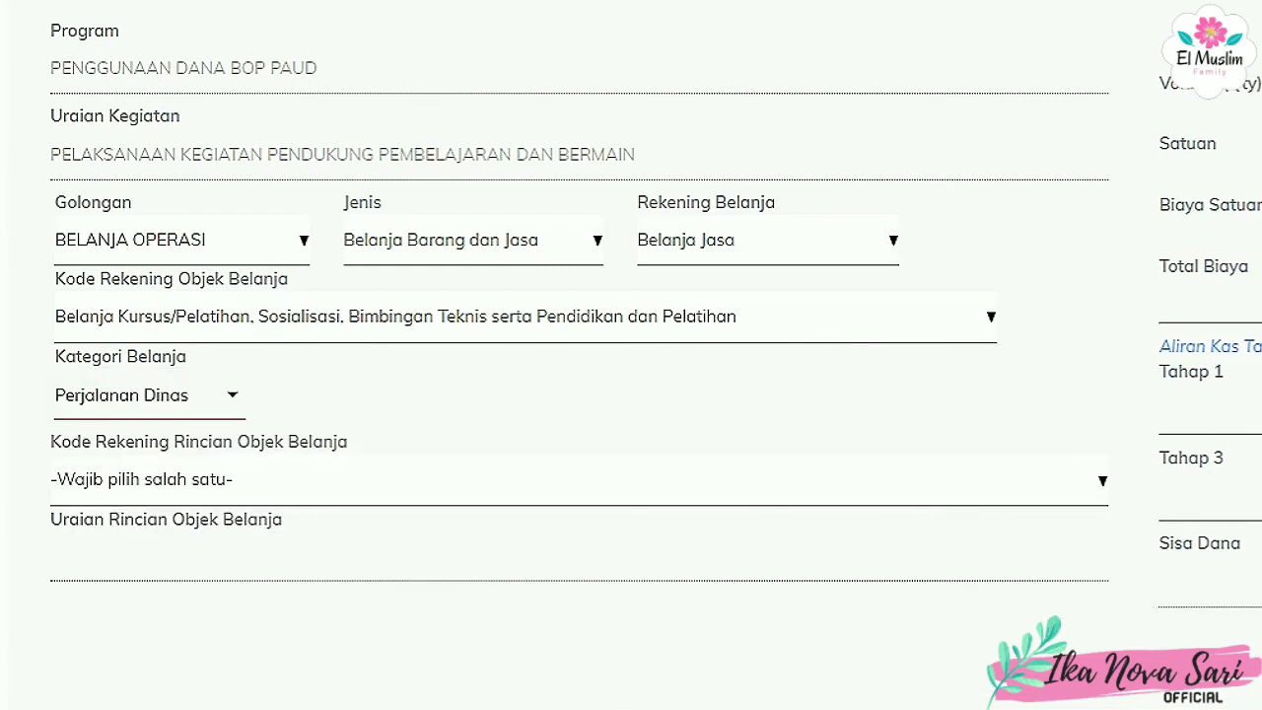
click(578, 480)
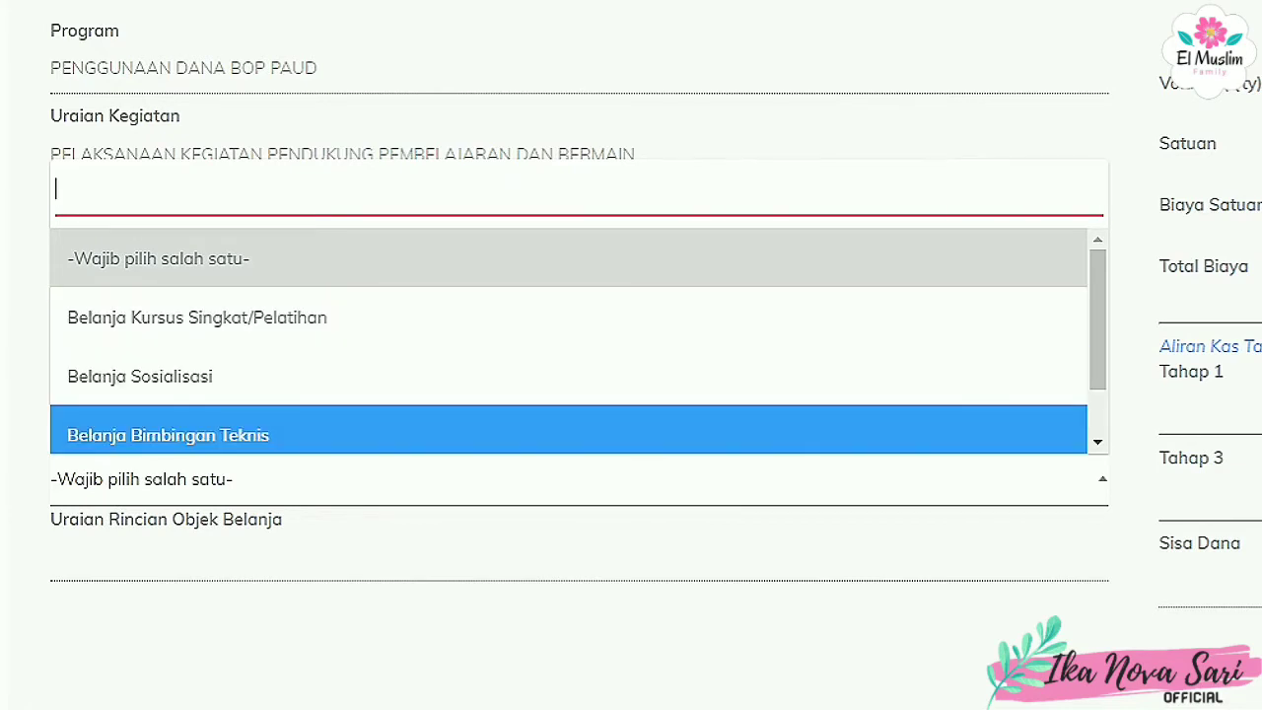
key(Escape)
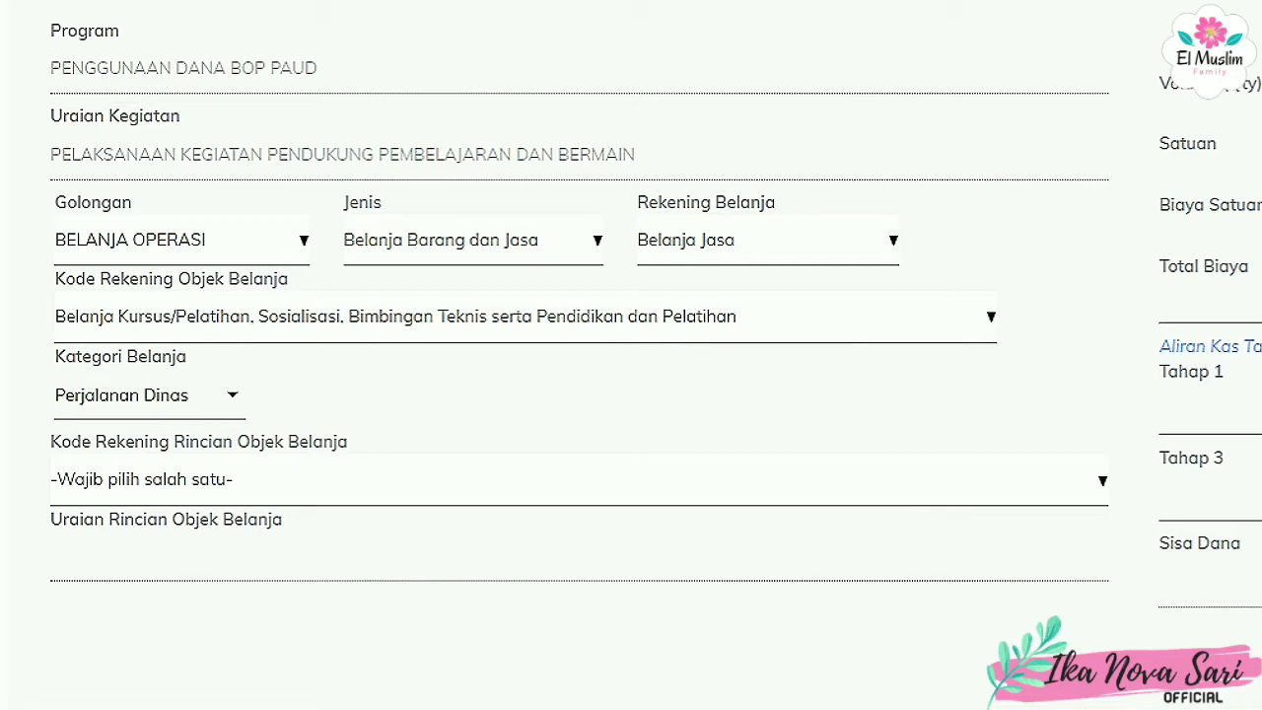
Look over the Kode Rekening Objek Belanja choices and switch Rekening Belanja to Belanja Pemeliharaan
click(525, 316)
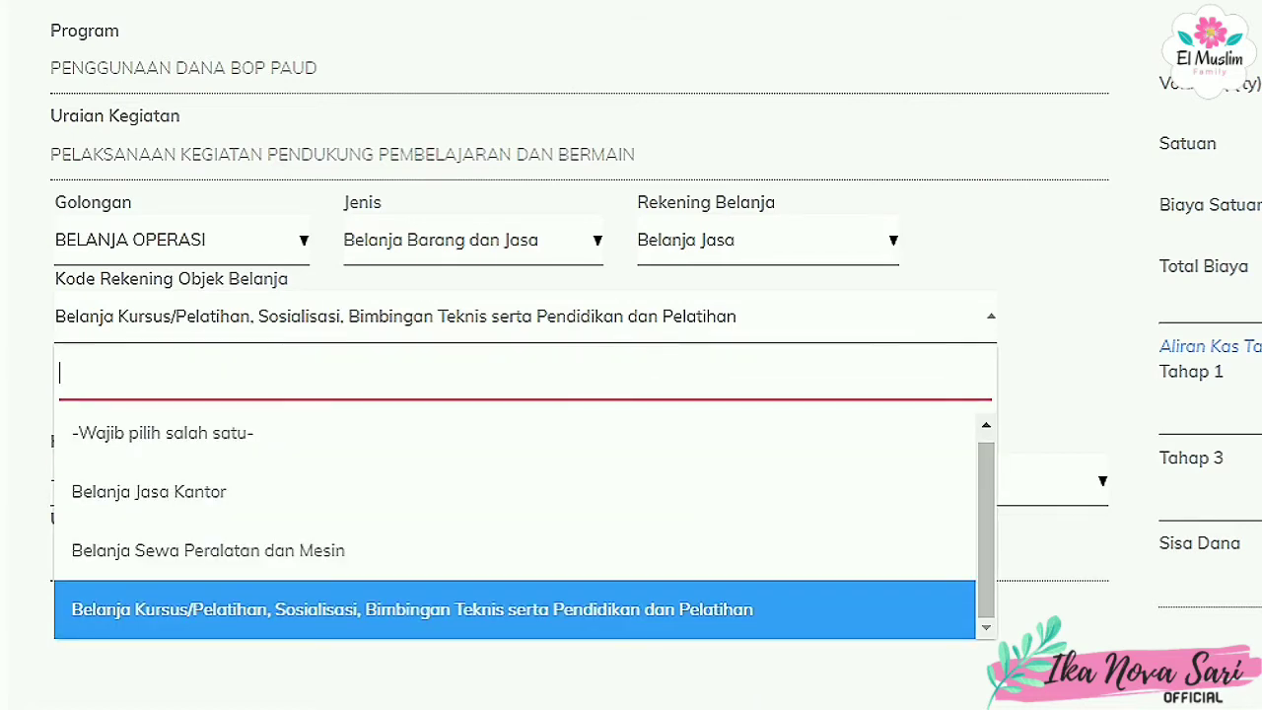
click(767, 239)
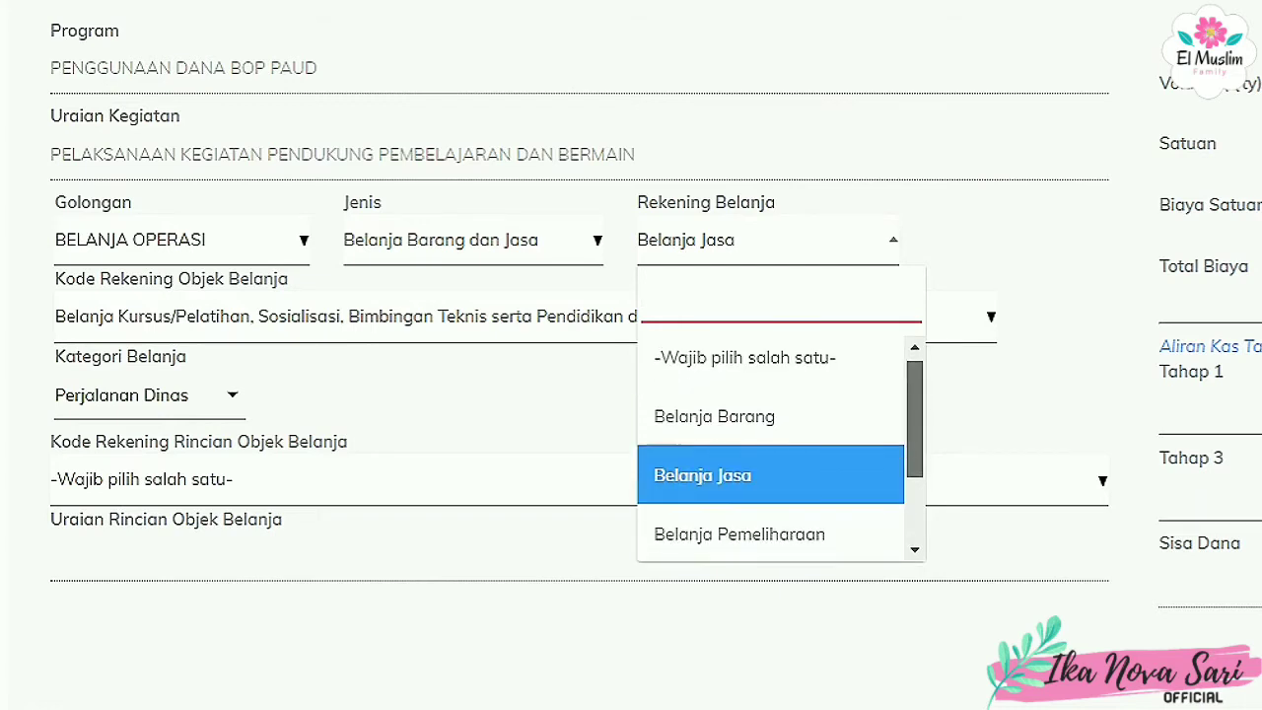
scroll(779, 449, down, 2)
key(Down)
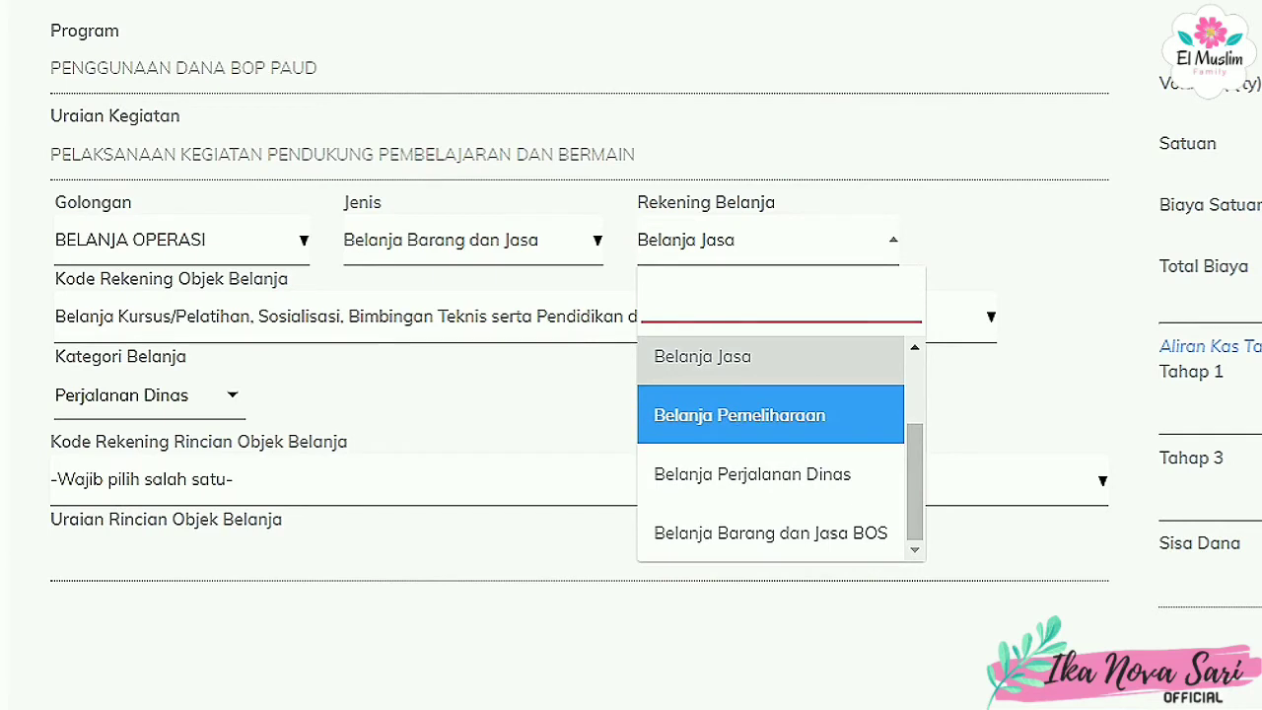
key(Return)
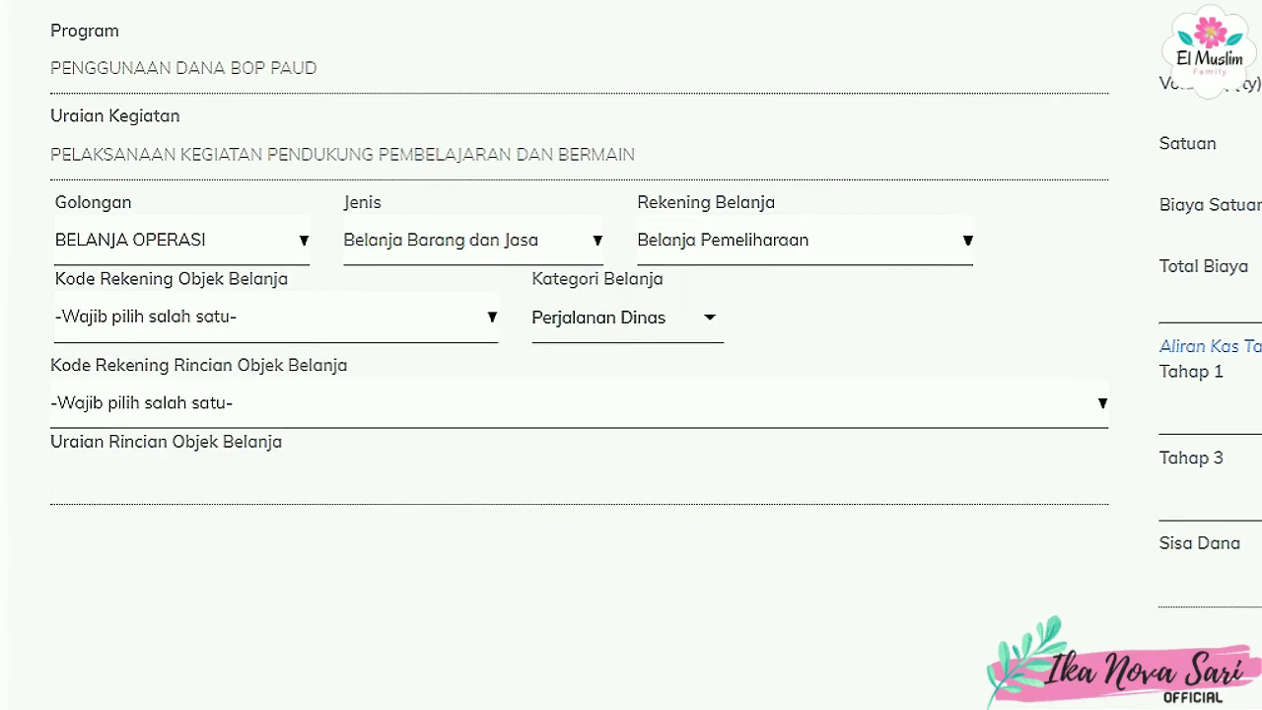
Set Kode Rekening Objek Belanja to Belanja Pemeliharaan Peralatan dan Mesin and Kategori Belanja to Pemeliharaan
click(276, 316)
key(Down)
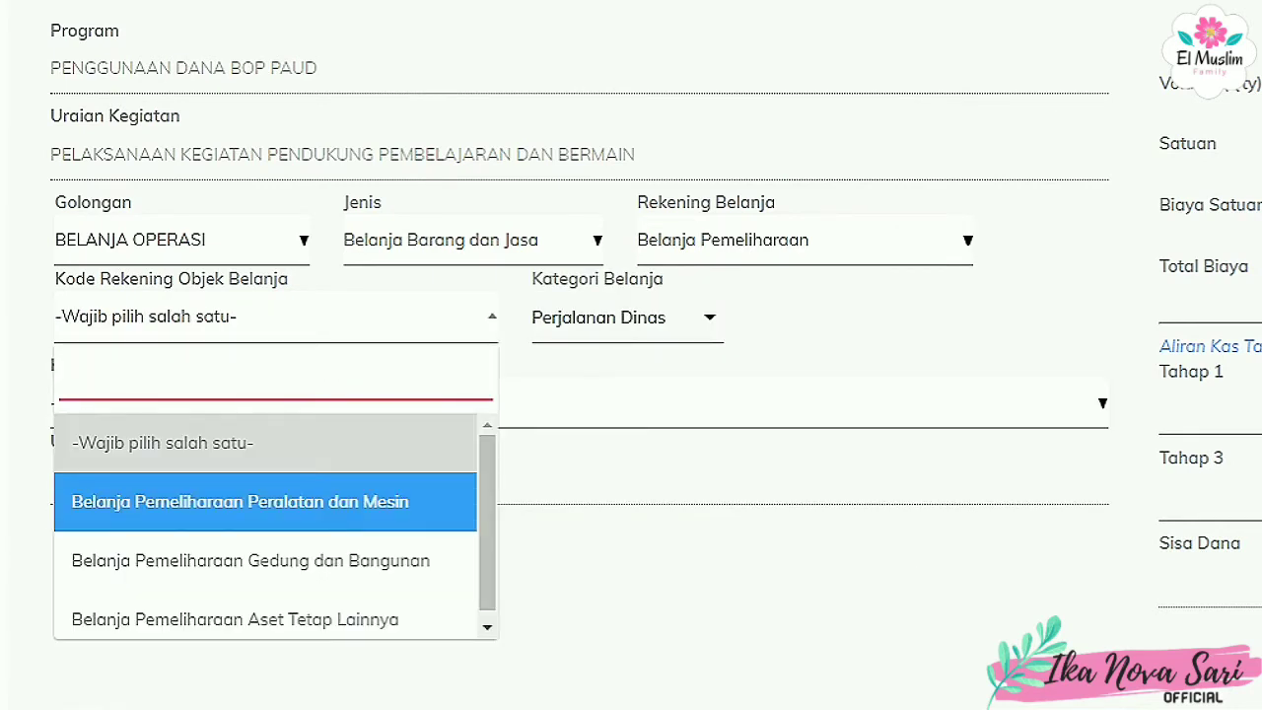
key(Down)
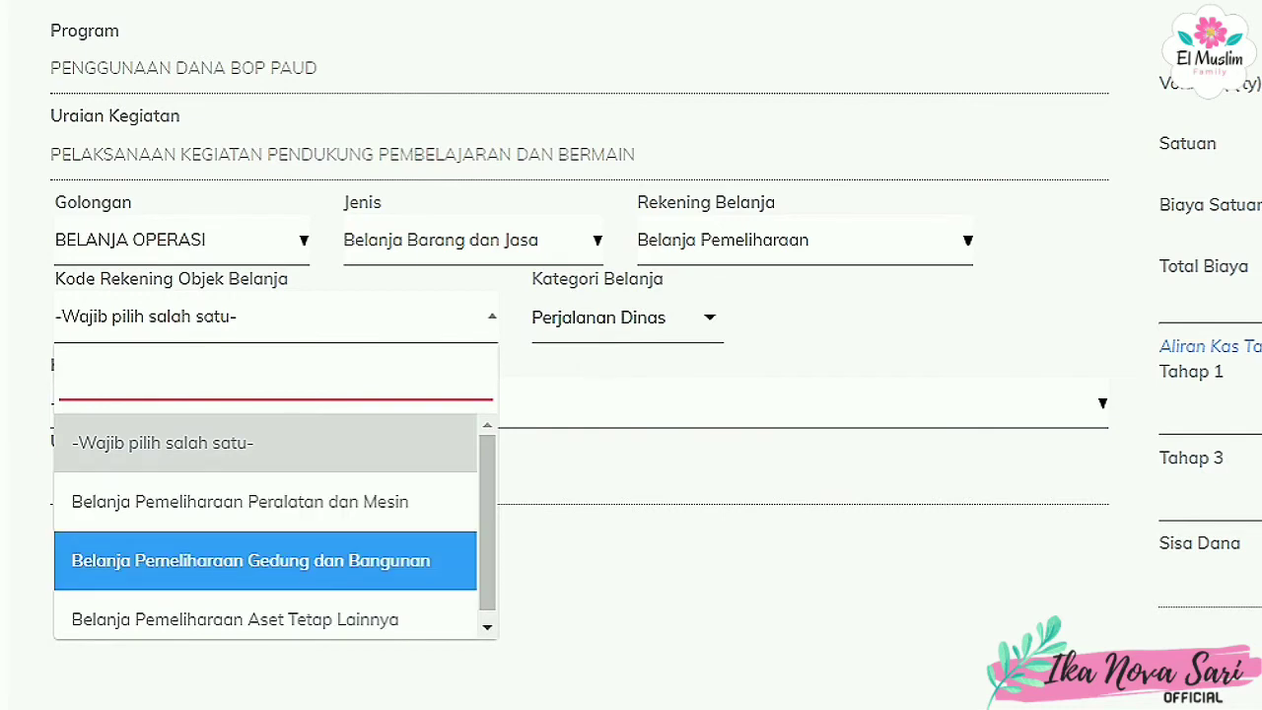
key(Down)
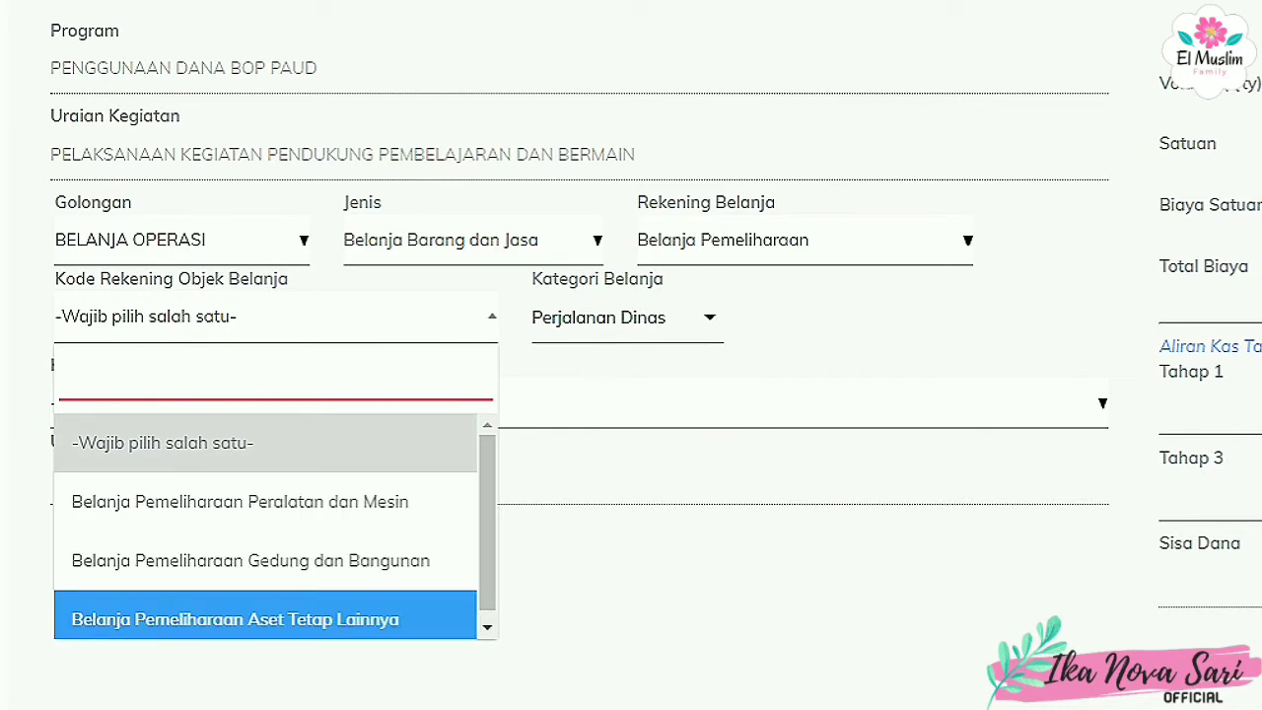
key(Up)
key(Up)
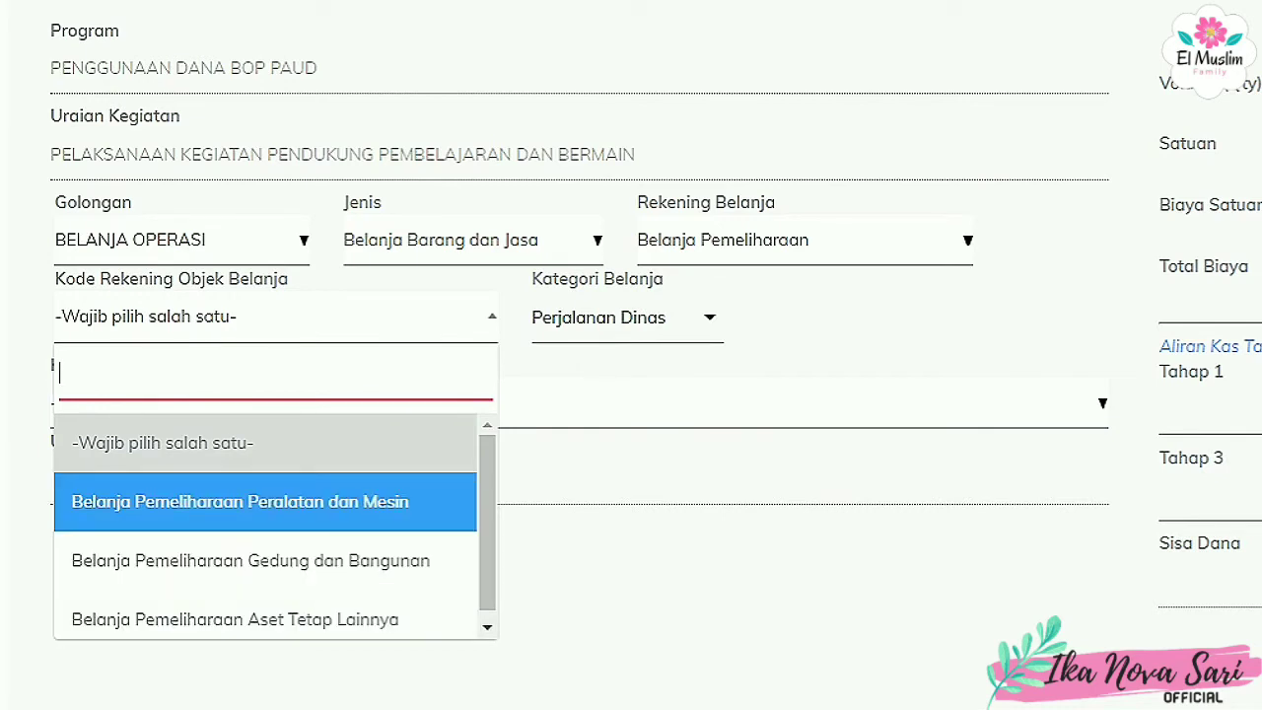
key(Return)
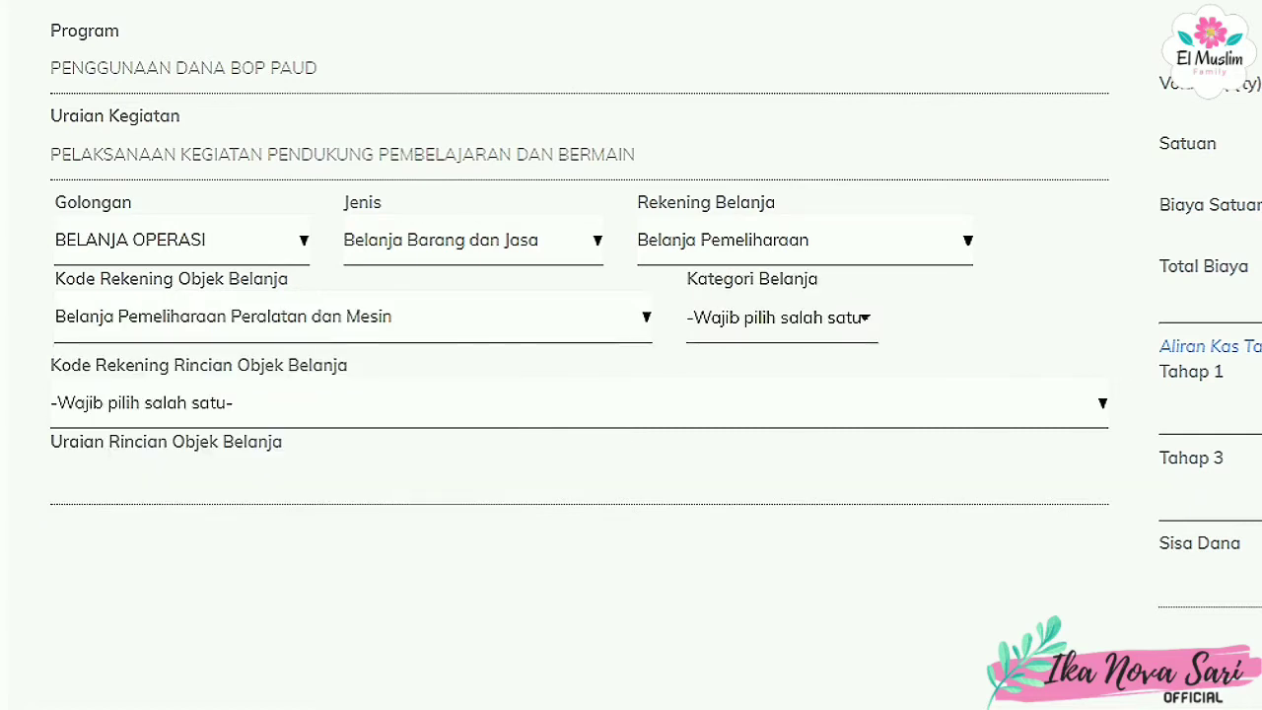
key(Tab)
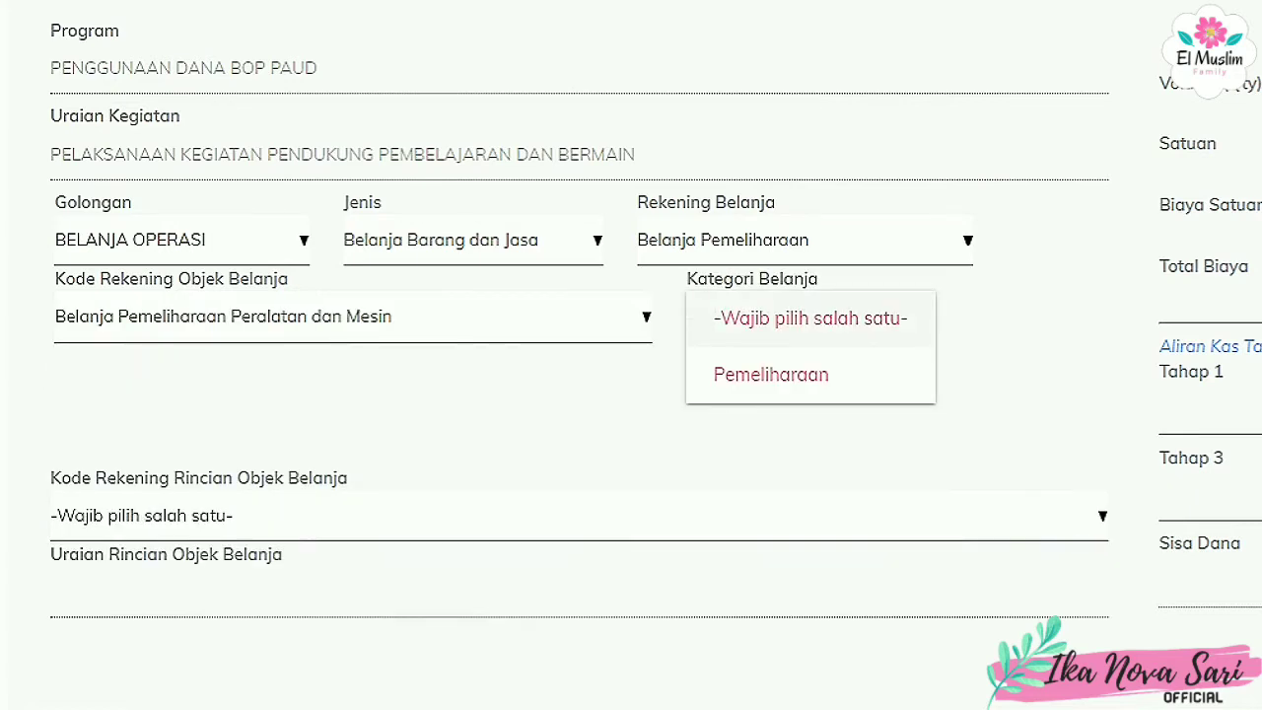
key(Down)
key(Return)
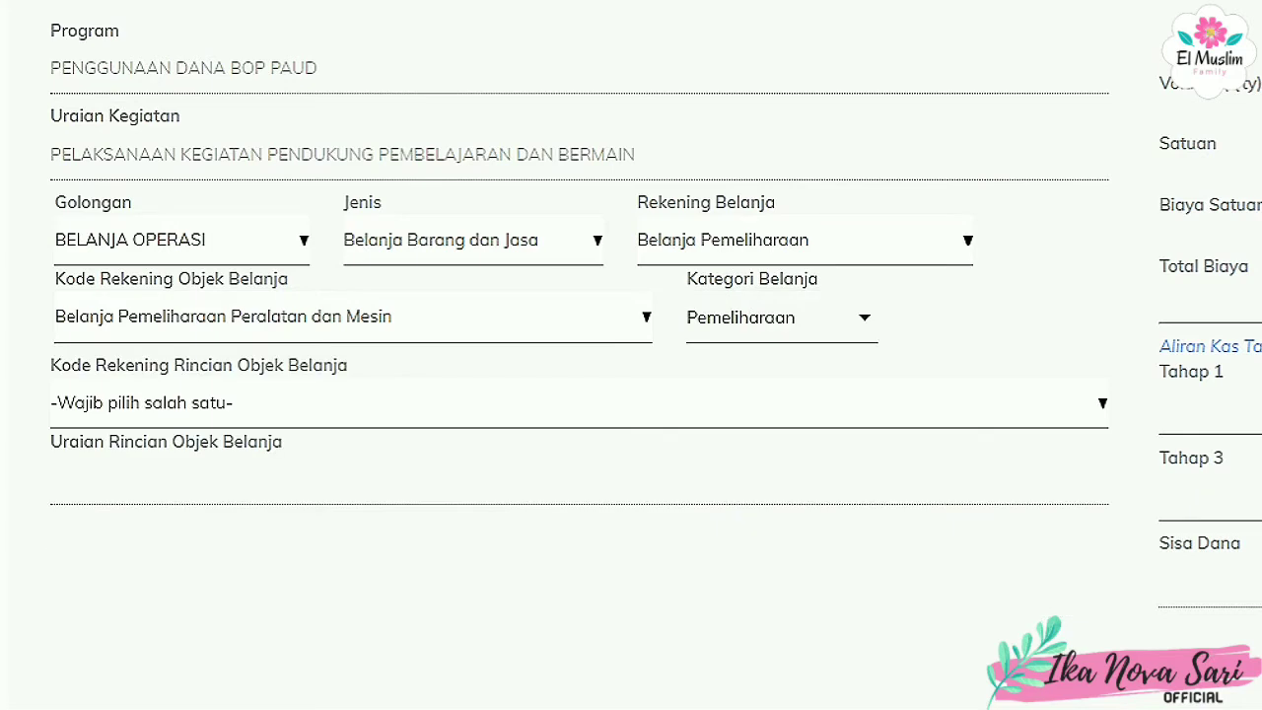
Examine the agricultural and office equipment maintenance options in Kode Rekening Rincian Objek Belanja
click(578, 403)
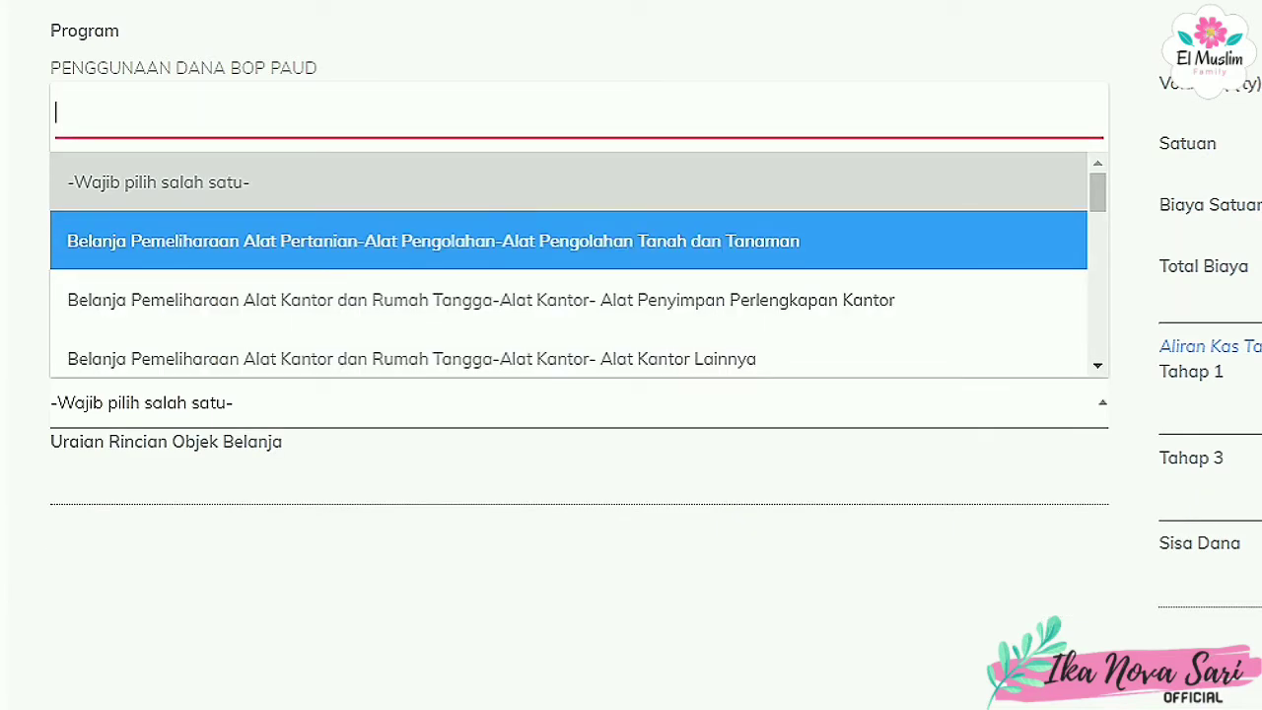
key(Down)
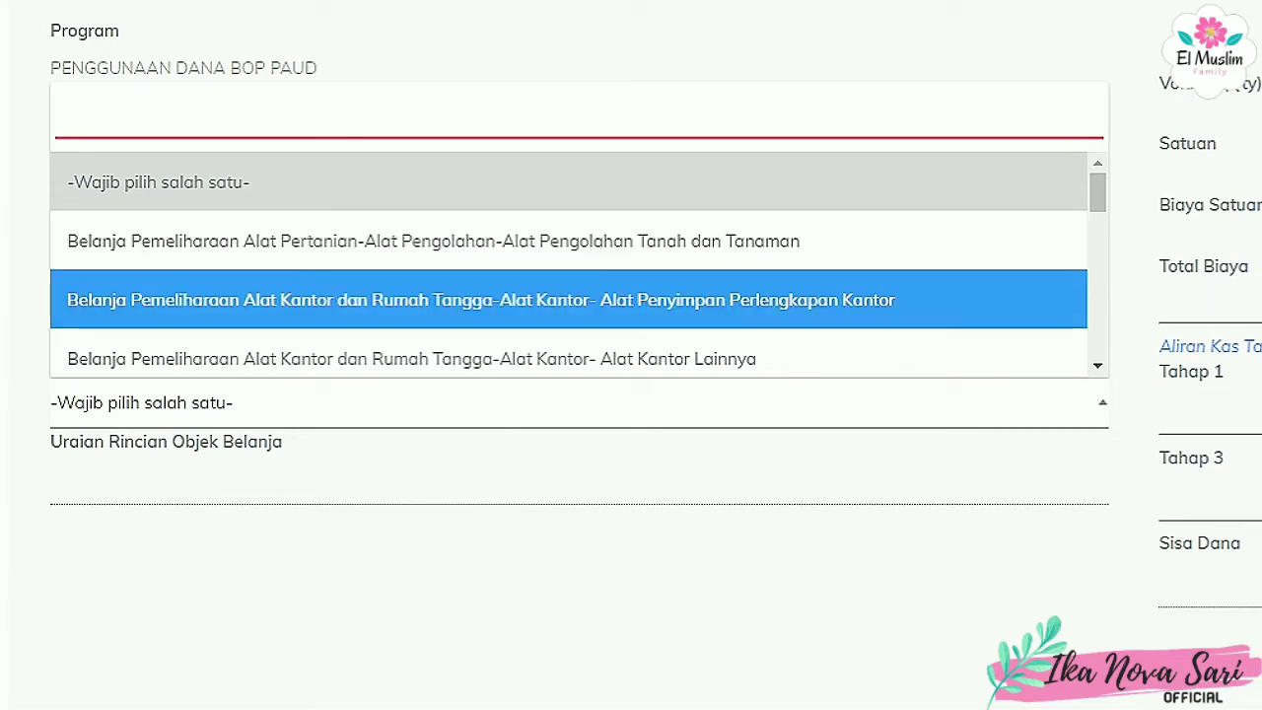
key(Down)
key(Up)
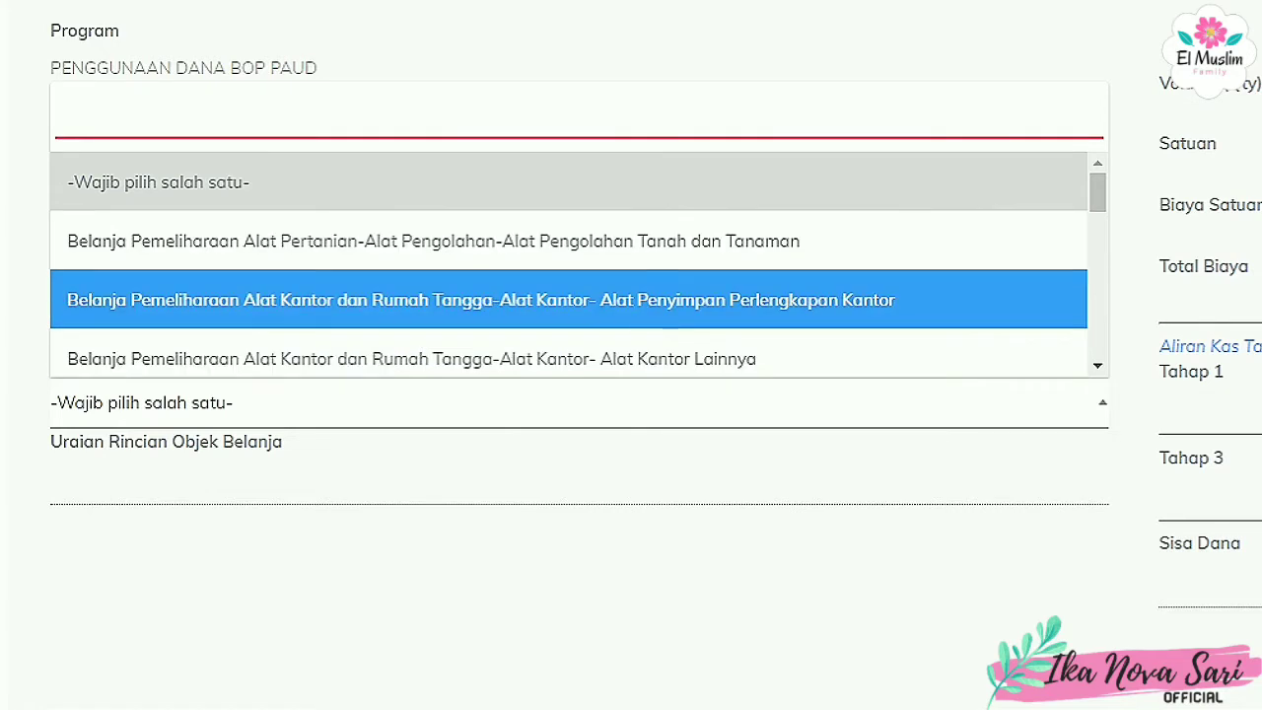
key(Down)
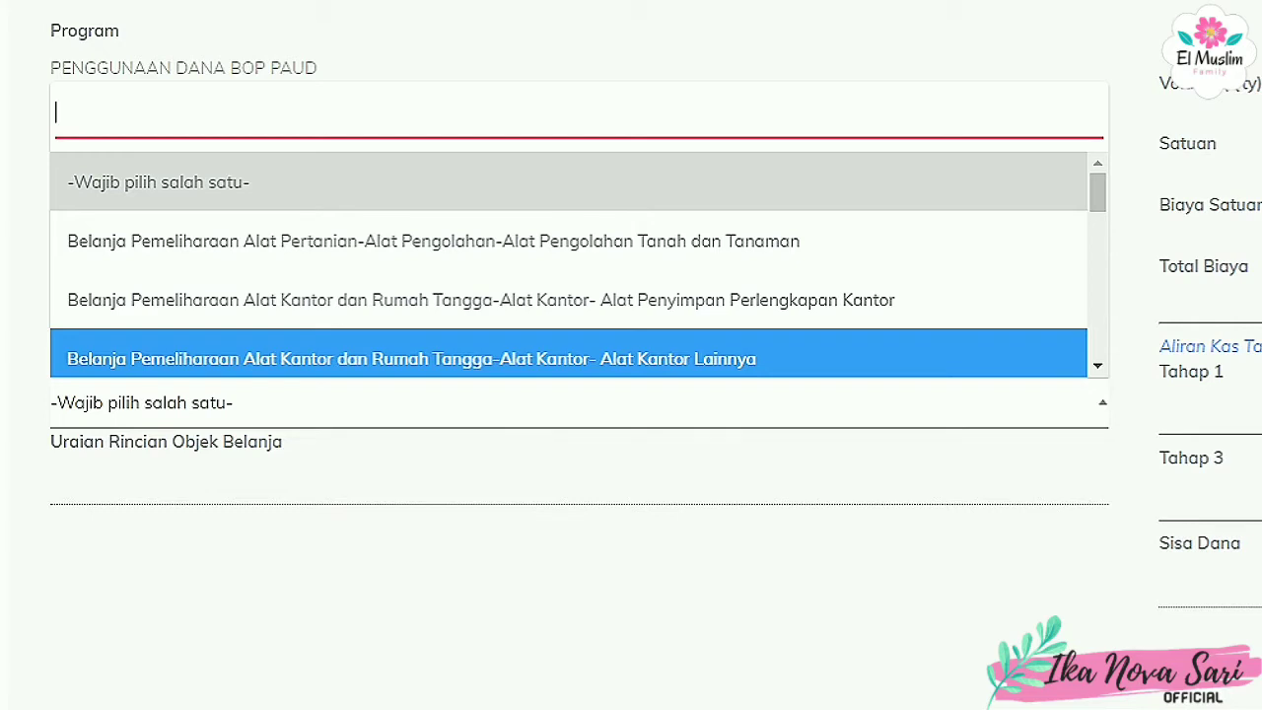
key(Up)
key(Up)
key(Up)
Review the household equipment and communication equipment maintenance options among the Kode Rekening Rincian Objek Belanja choices
scroll(567, 266, down, 3)
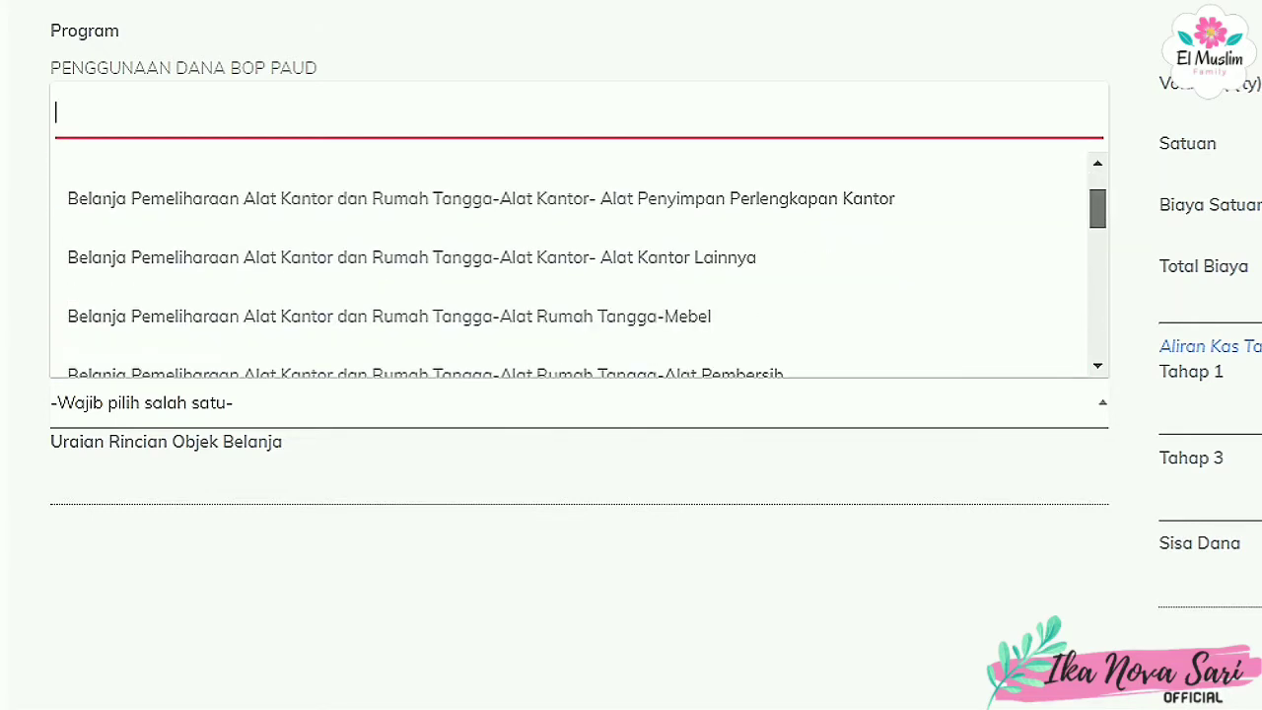
scroll(567, 266, down, 1)
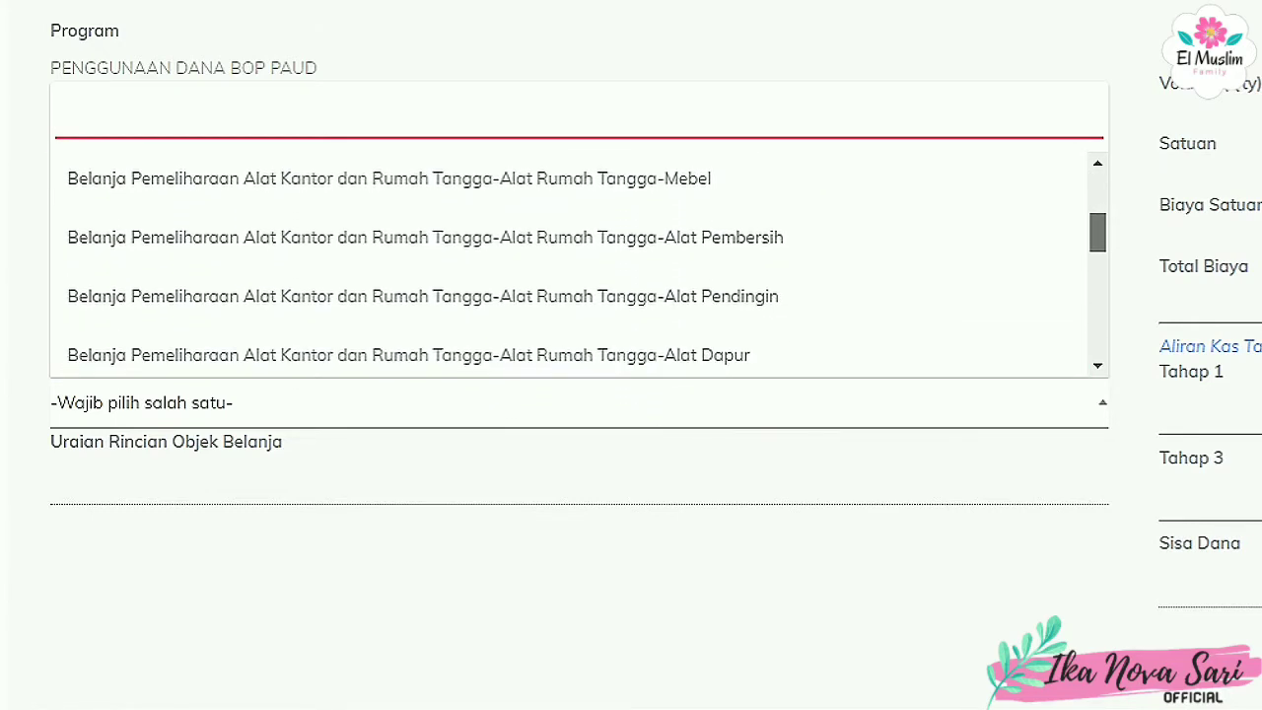
key(Up)
key(Down)
key(Down)
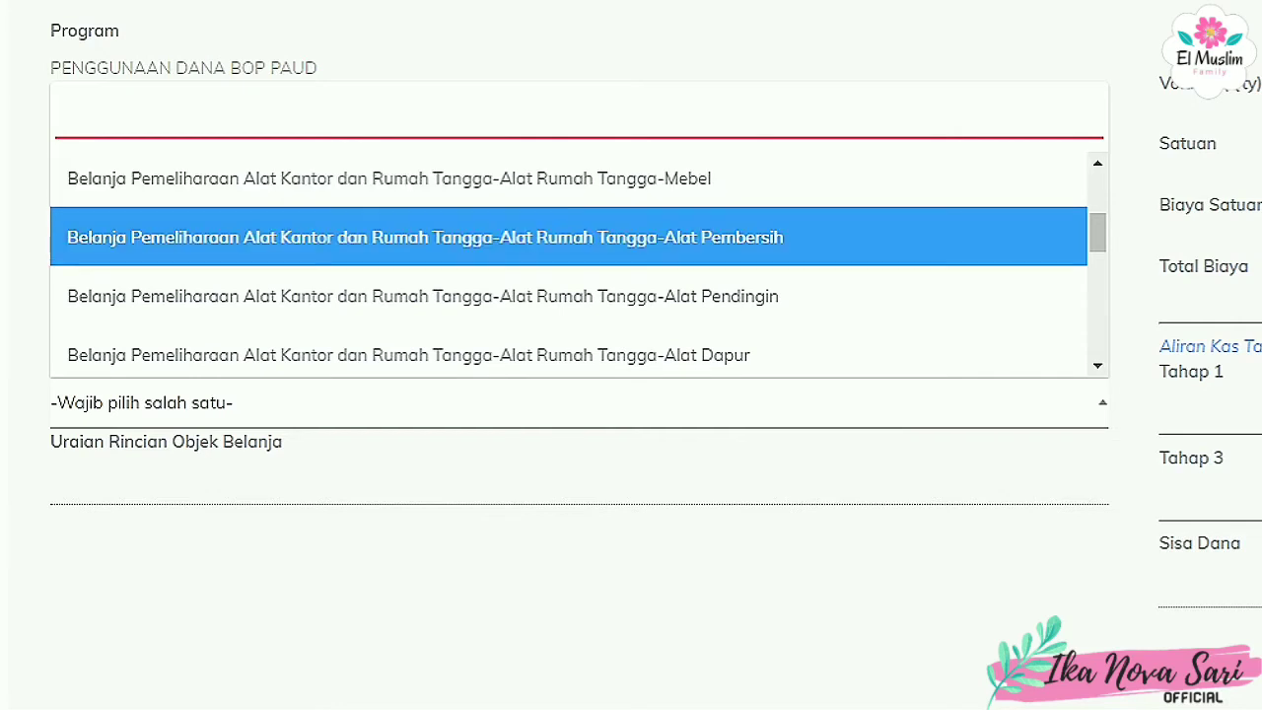
key(Down)
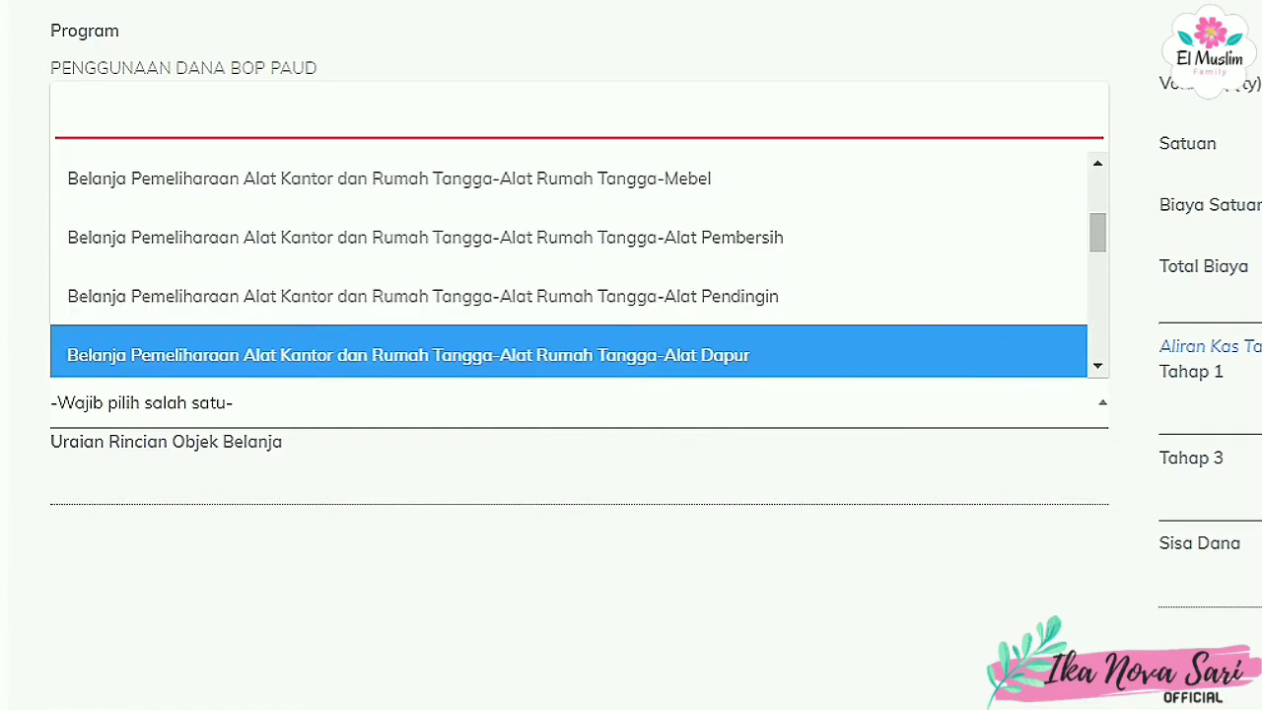
key(Up)
key(Up)
scroll(567, 266, down, 2)
scroll(579, 266, down, 1)
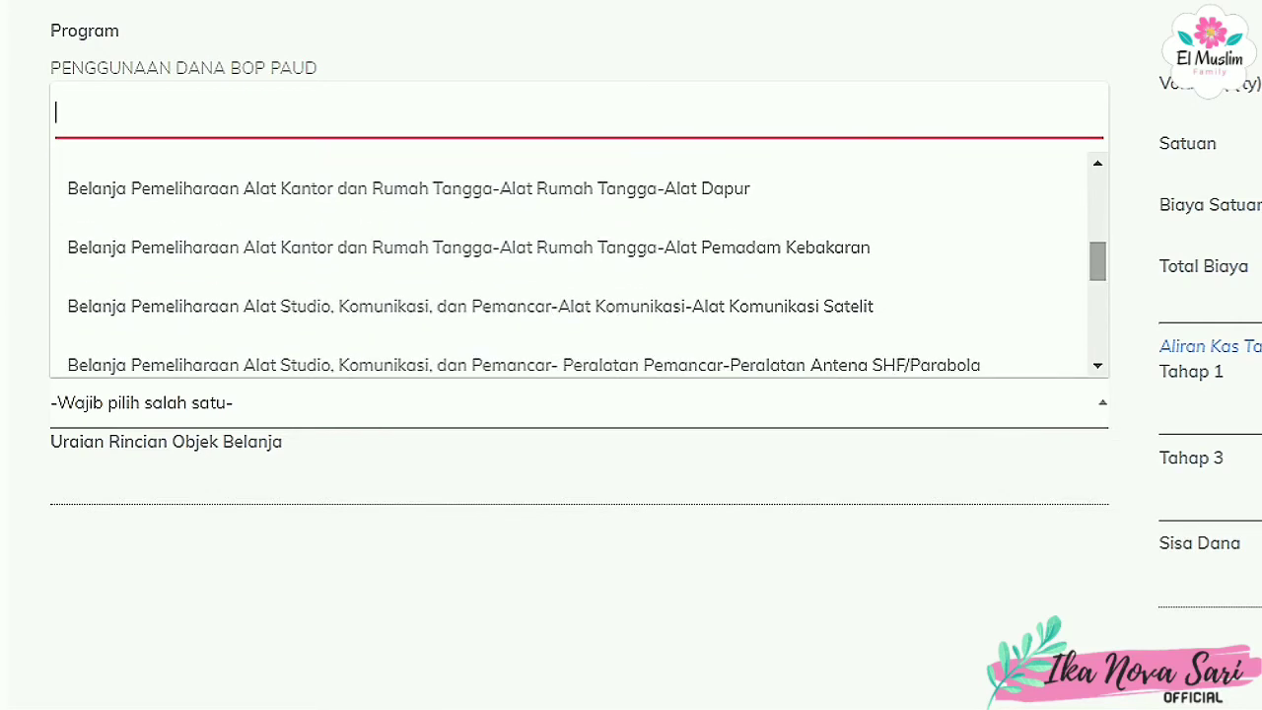
key(Up)
key(Down)
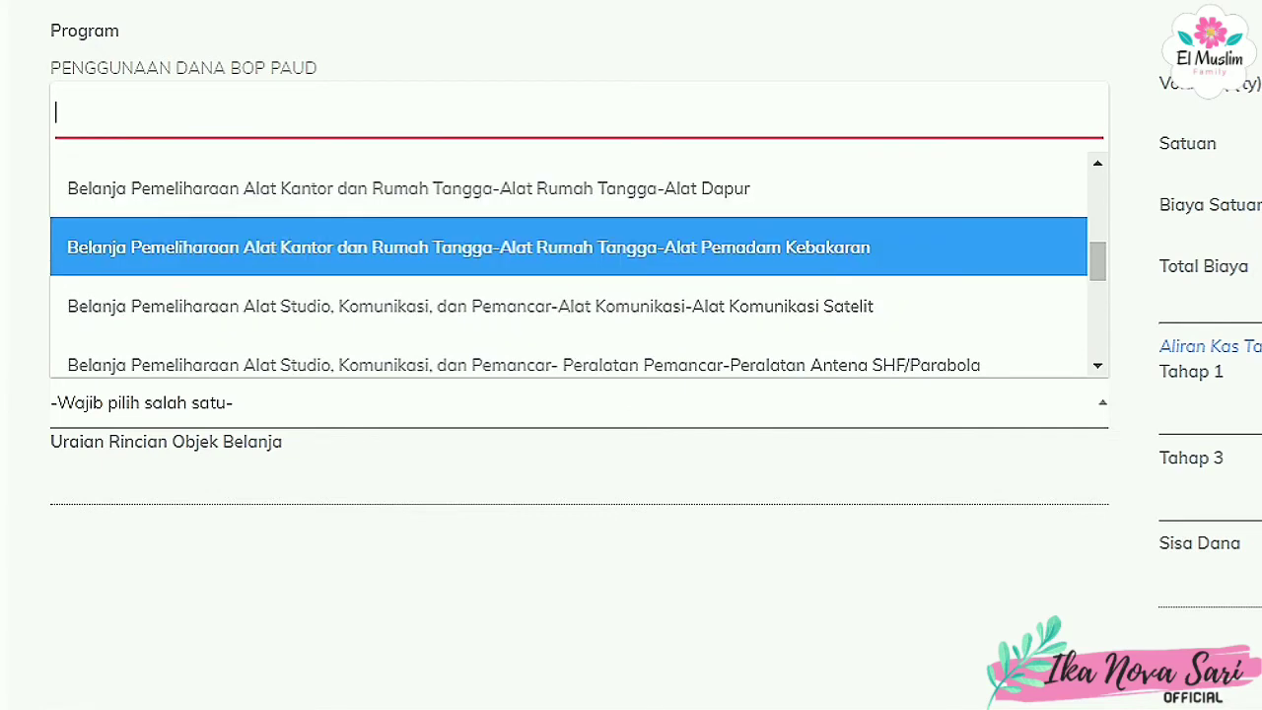
key(Down)
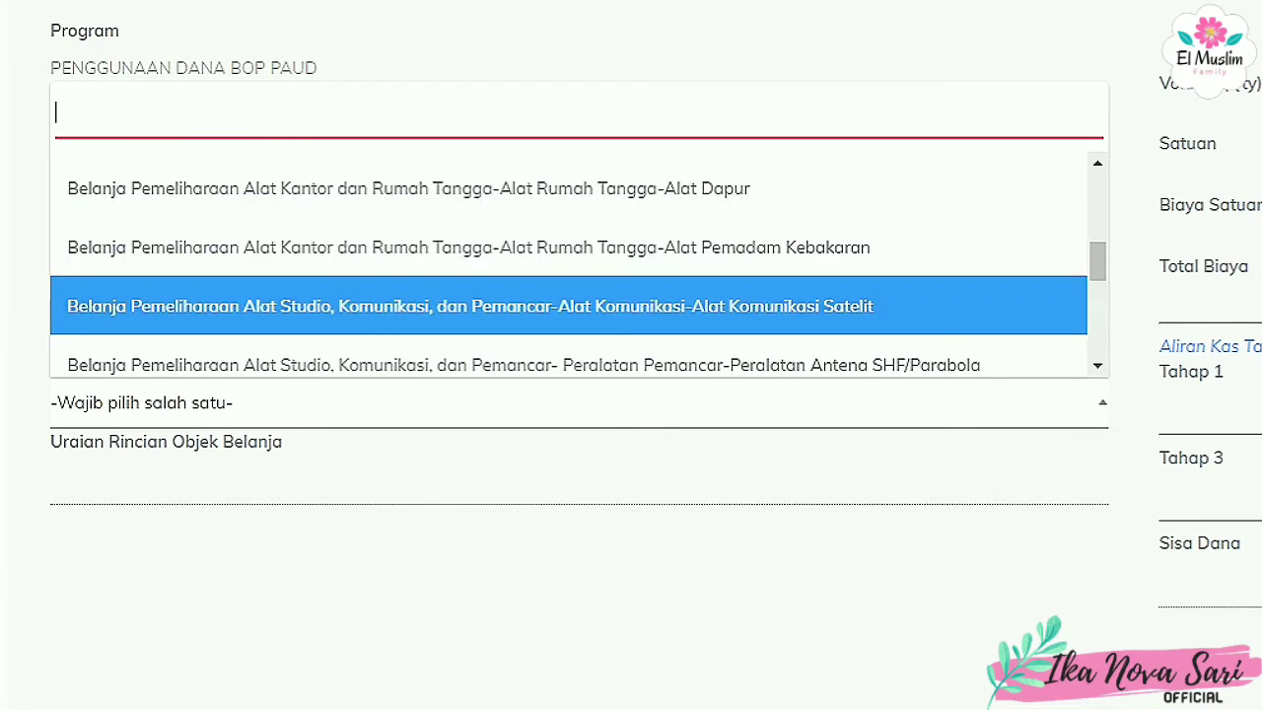
key(Up)
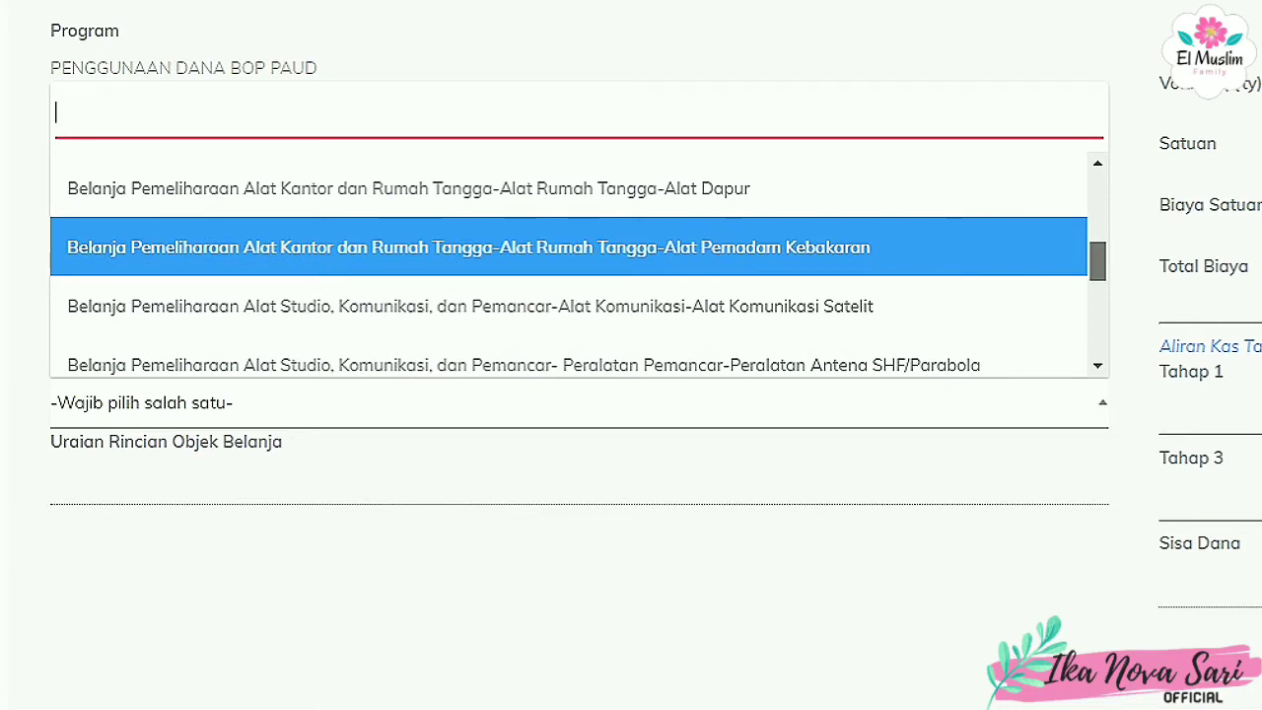
Look through the laboratory and school practice teaching aid maintenance options in the detail code list
scroll(578, 256, down, 3)
drag(1097, 286, 1098, 291)
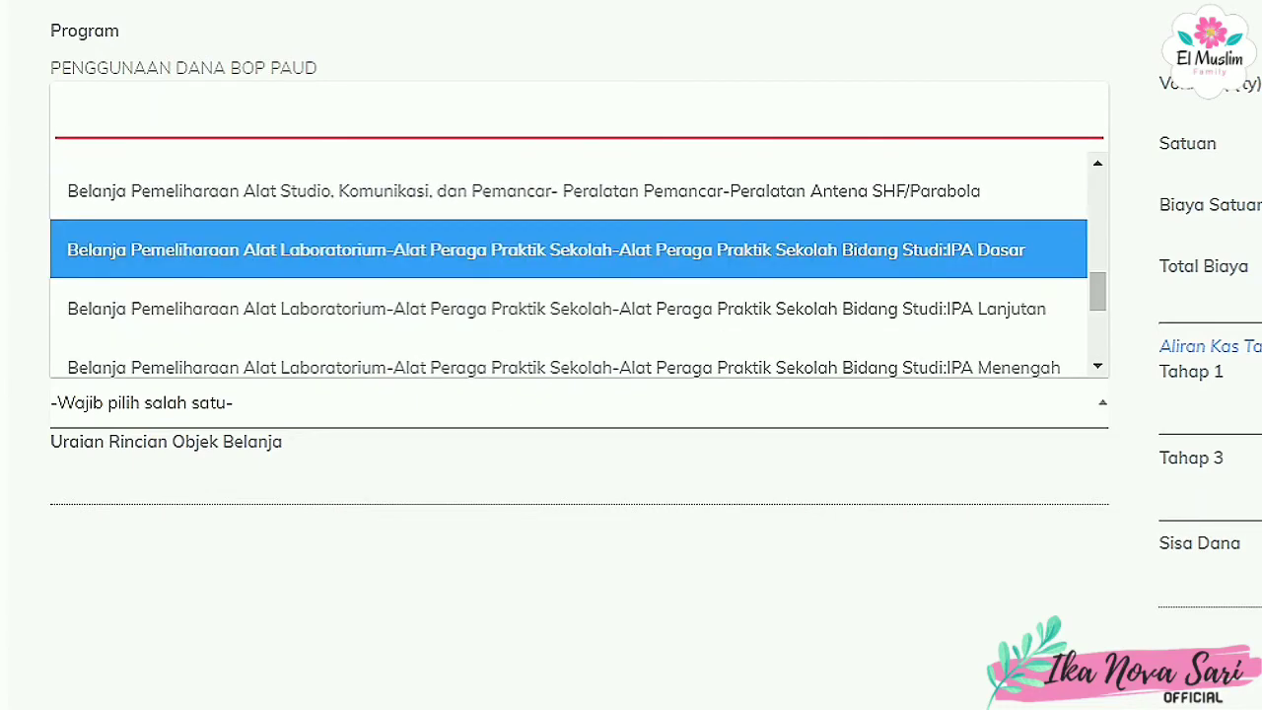
key(Down)
key(Down)
key(Up)
key(Down)
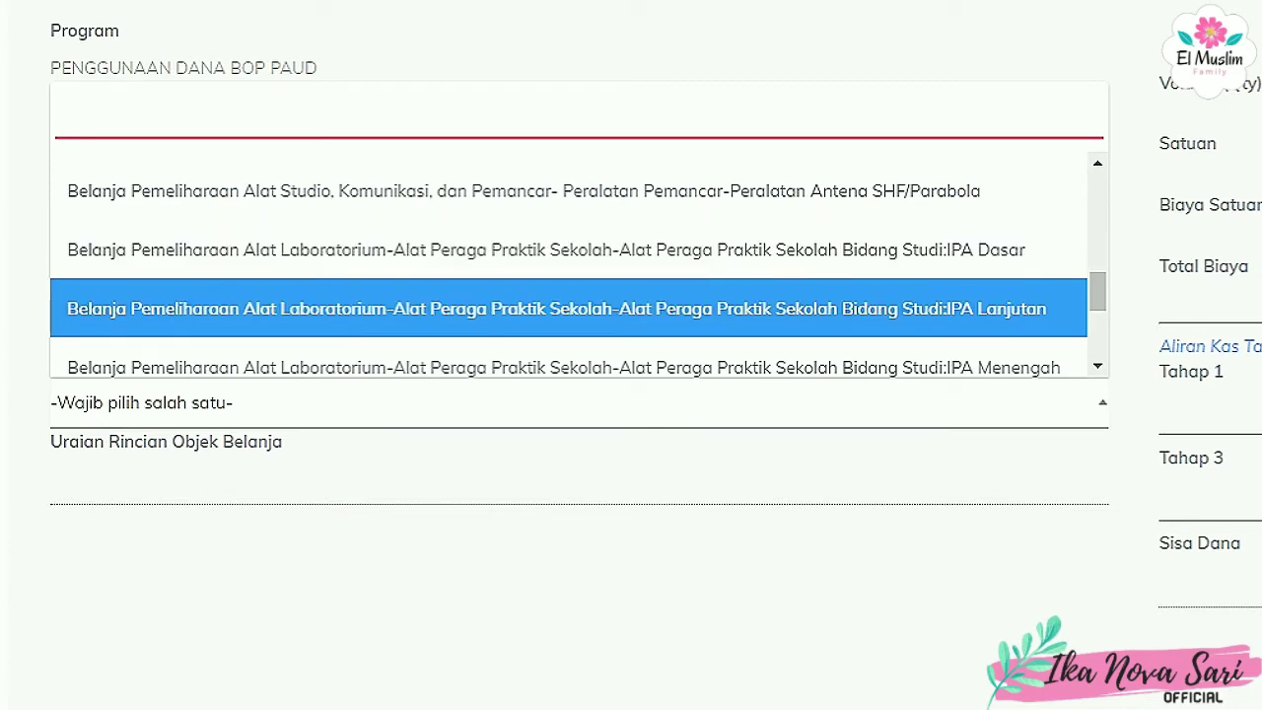
key(Down)
key(Down)
key(Down)
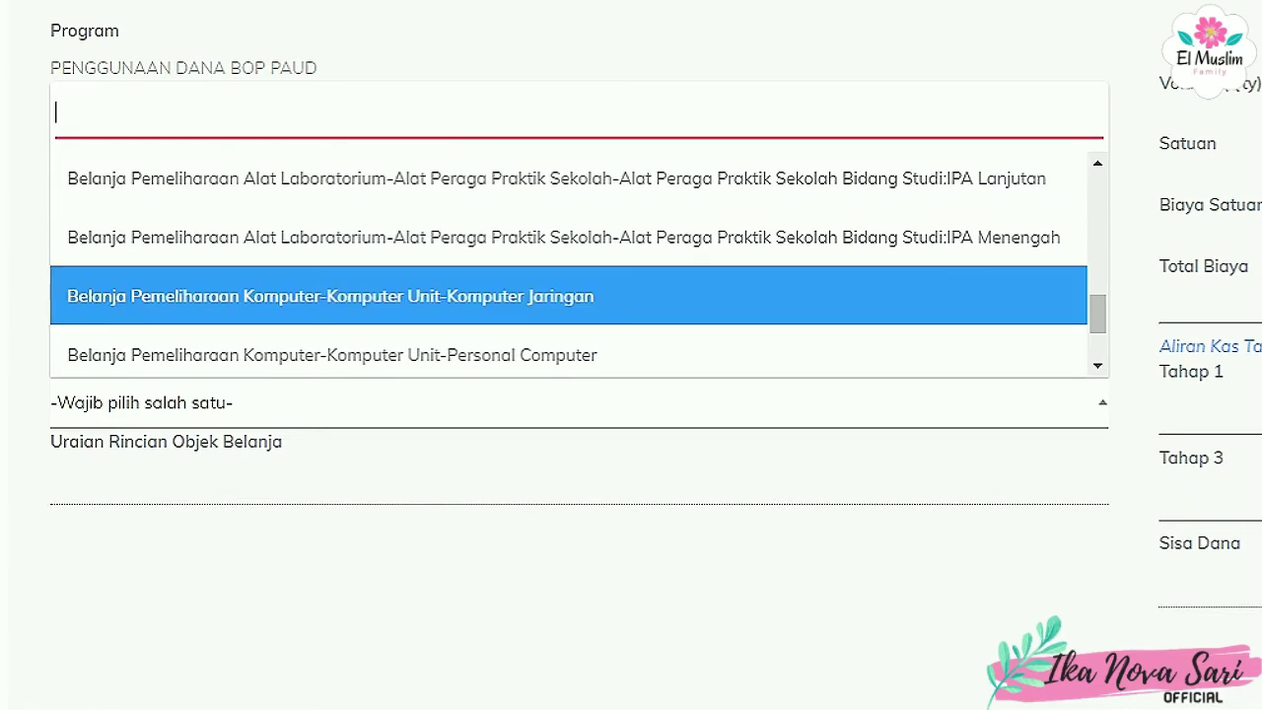
key(Up)
Examine the computer unit and computer equipment maintenance options, leaving Kode Rekening Rincian Objek Belanja unselected
scroll(578, 266, down, 3)
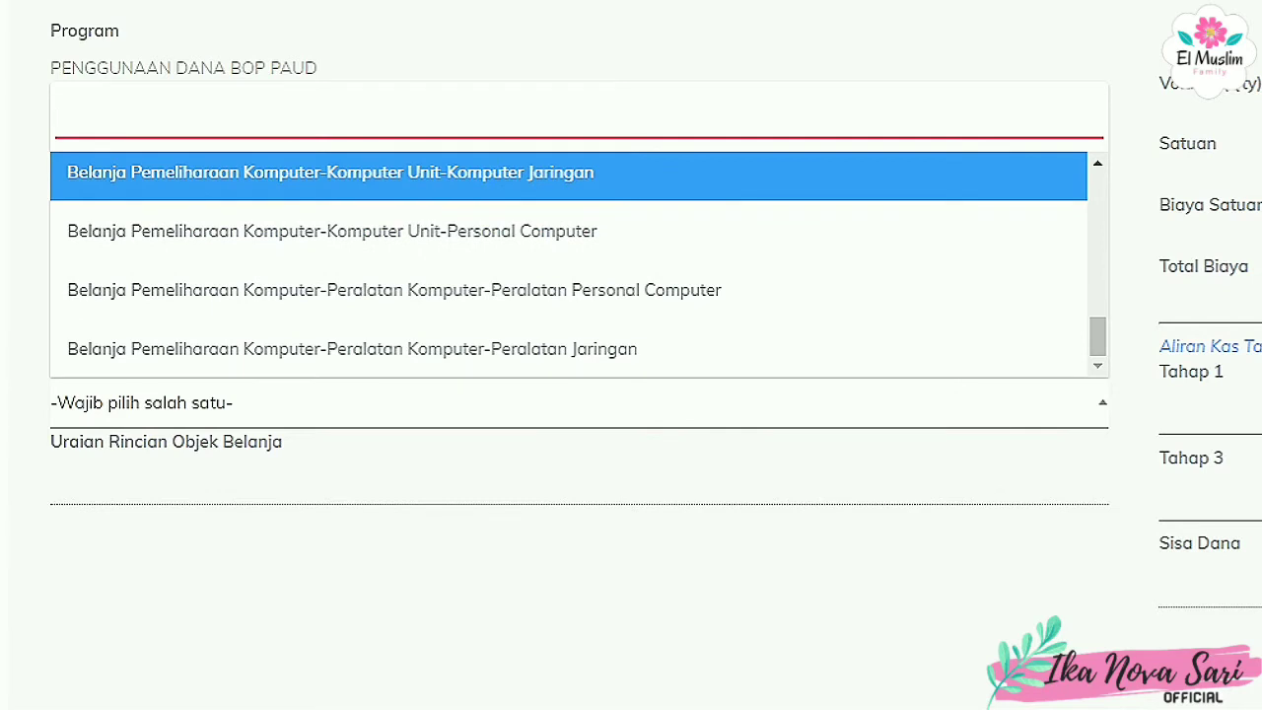
key(Down)
key(Down)
key(Up)
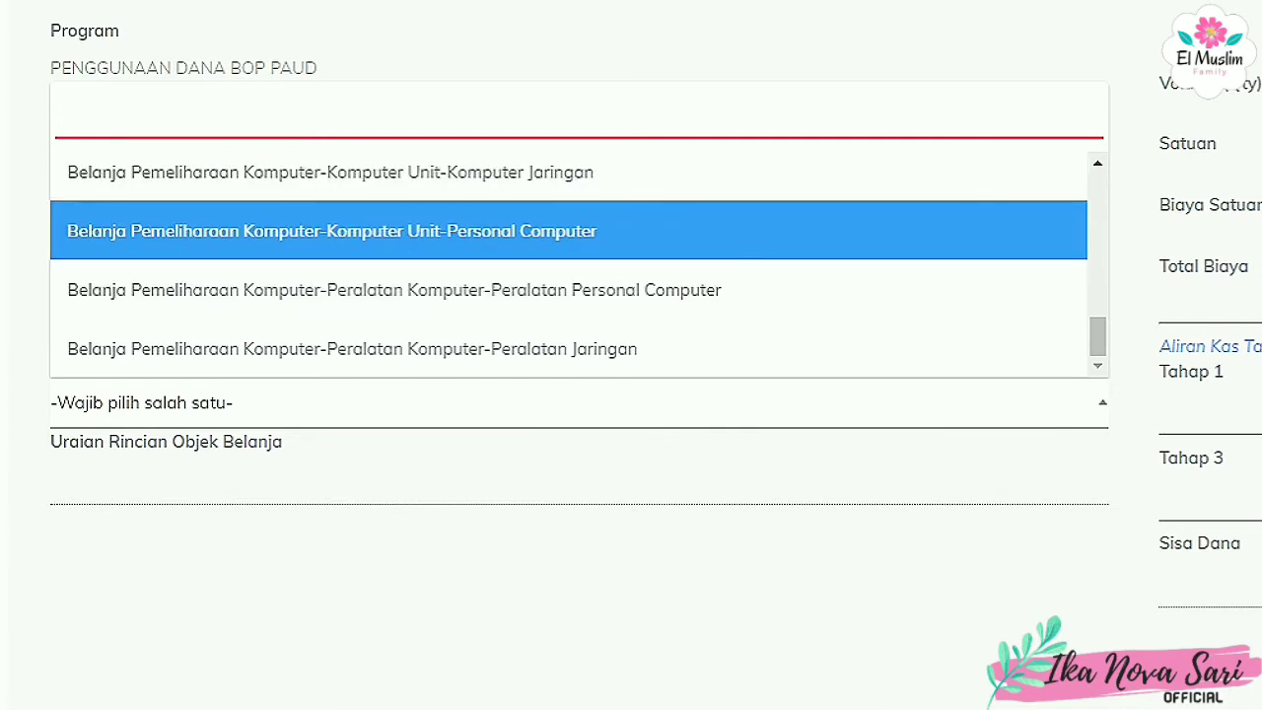
key(Down)
key(Down)
key(Up)
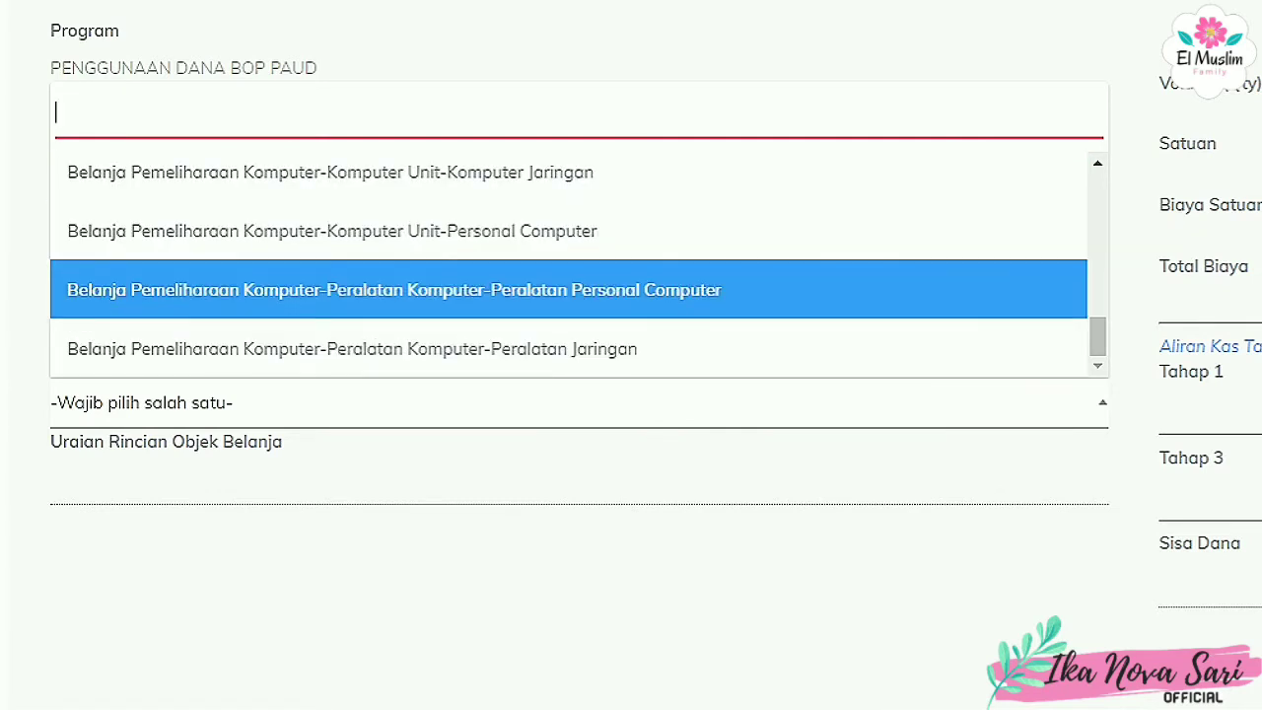
key(Down)
key(Up)
key(Down)
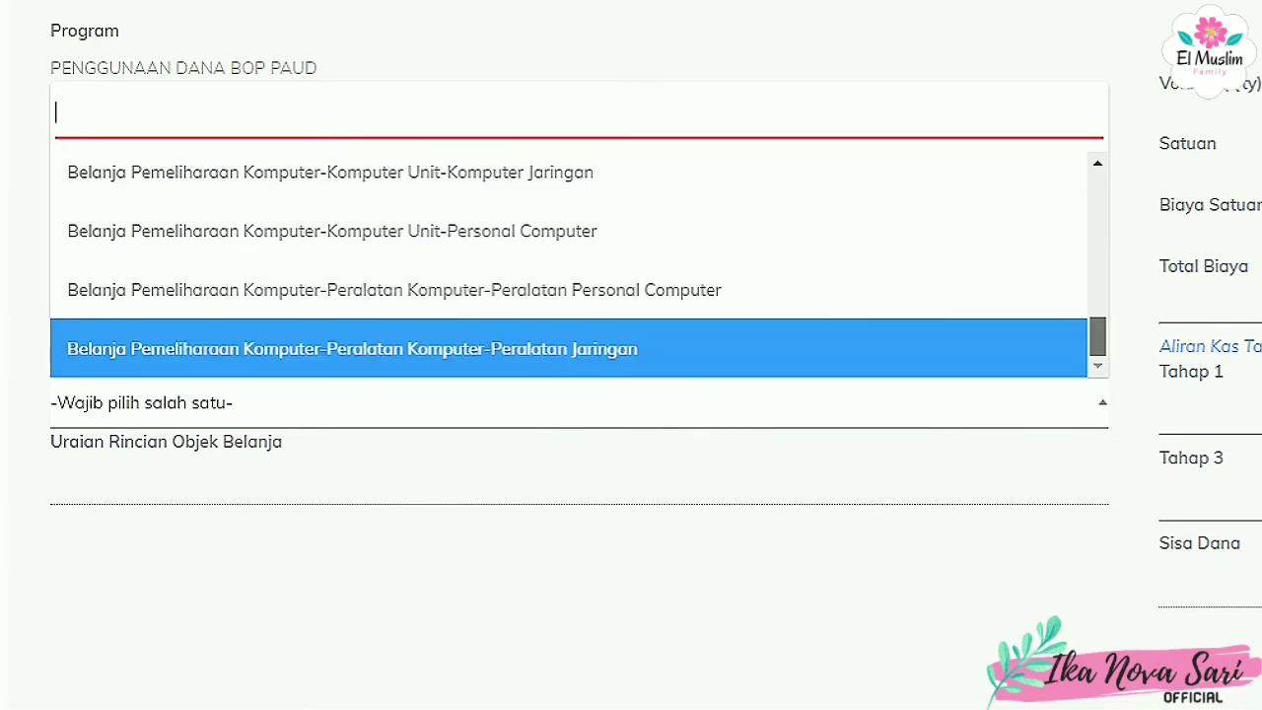
key(Up)
key(Up)
key(Up)
key(Down)
key(Down)
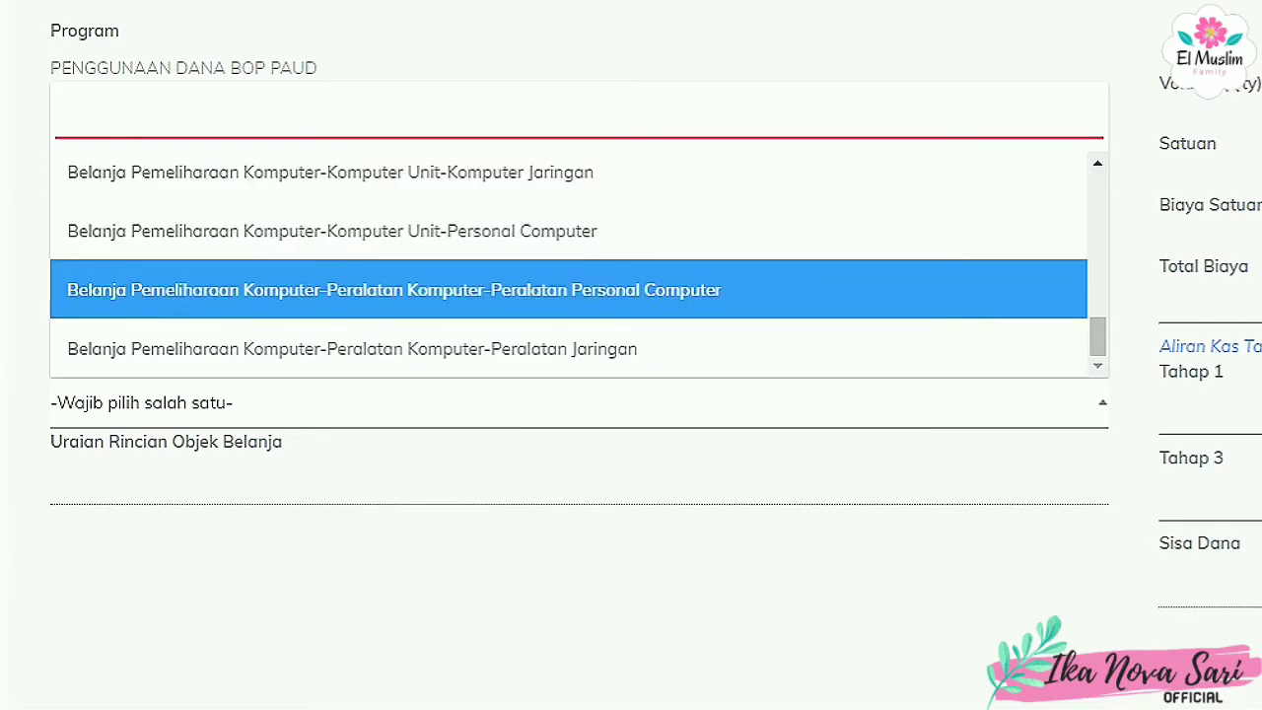
key(Up)
key(Down)
key(Up)
key(Up)
key(Down)
key(Up)
key(Down)
key(Down)
key(Up)
key(Up)
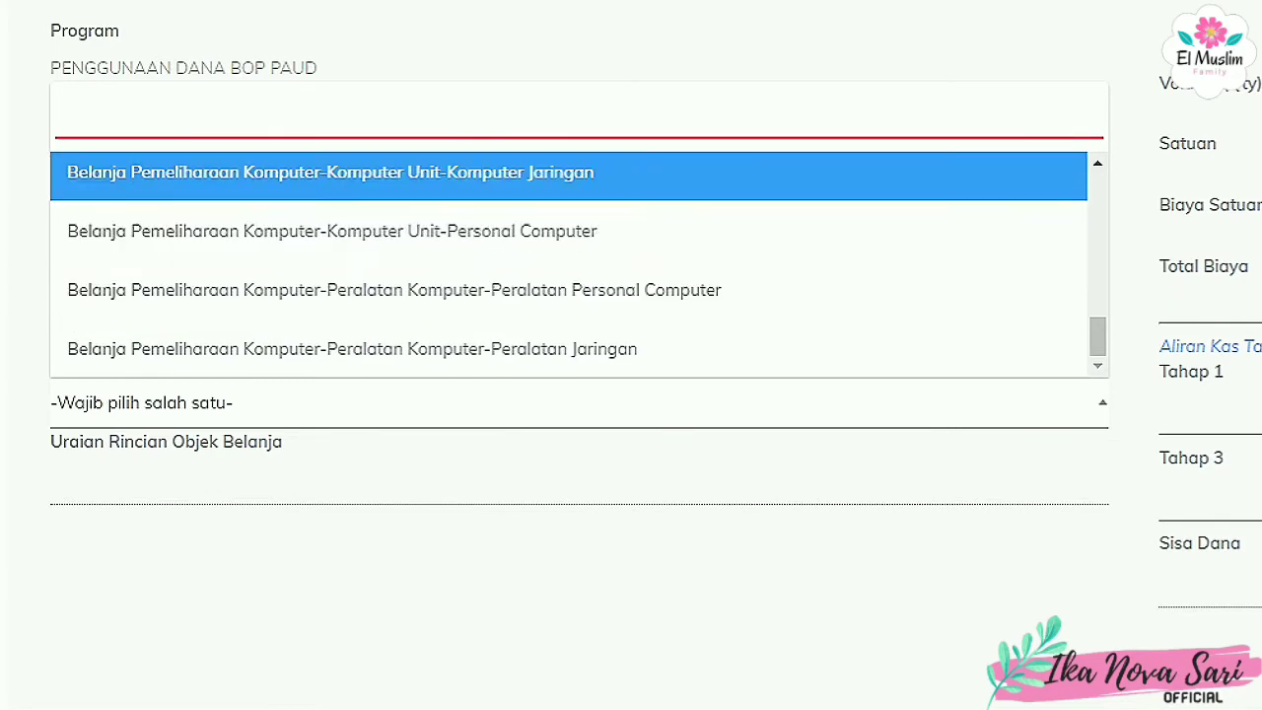
key(Down)
key(Down)
scroll(579, 266, up, 15)
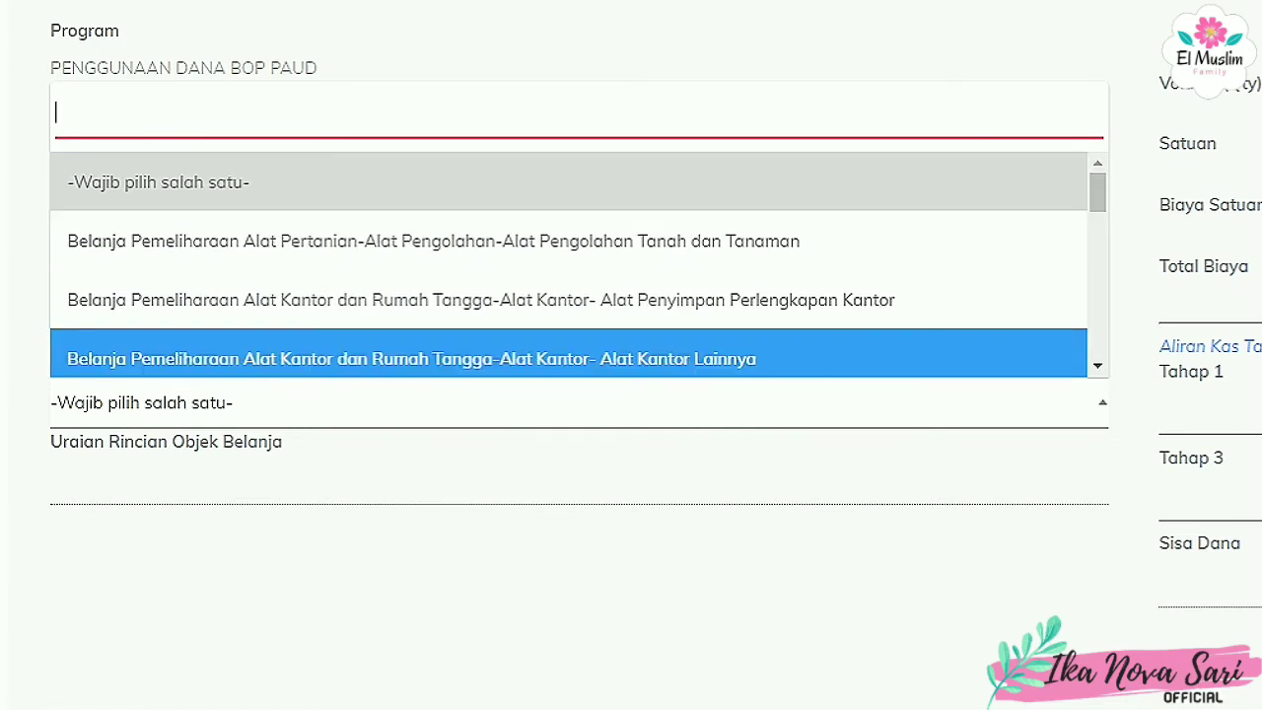
key(Escape)
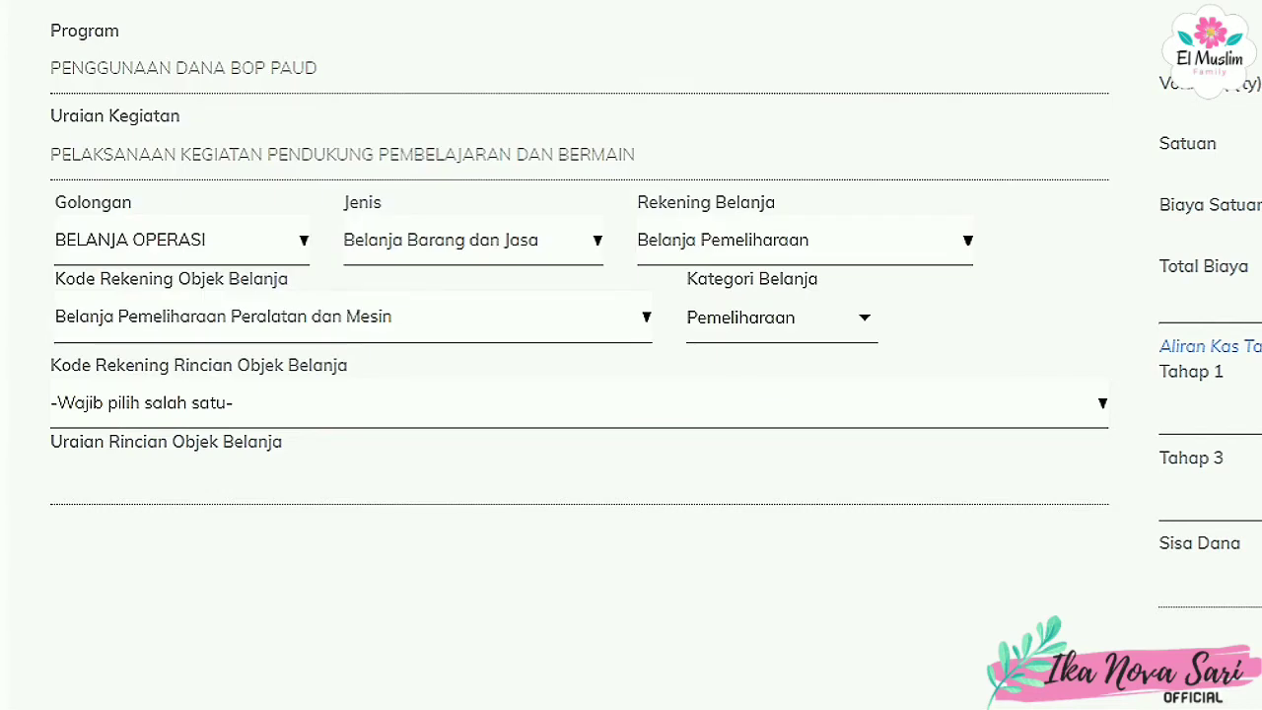
Change Kode Rekening Objek Belanja to Belanja Pemeliharaan Gedung dan Bangunan and set Kategori Belanja to Pemeliharaan
click(353, 316)
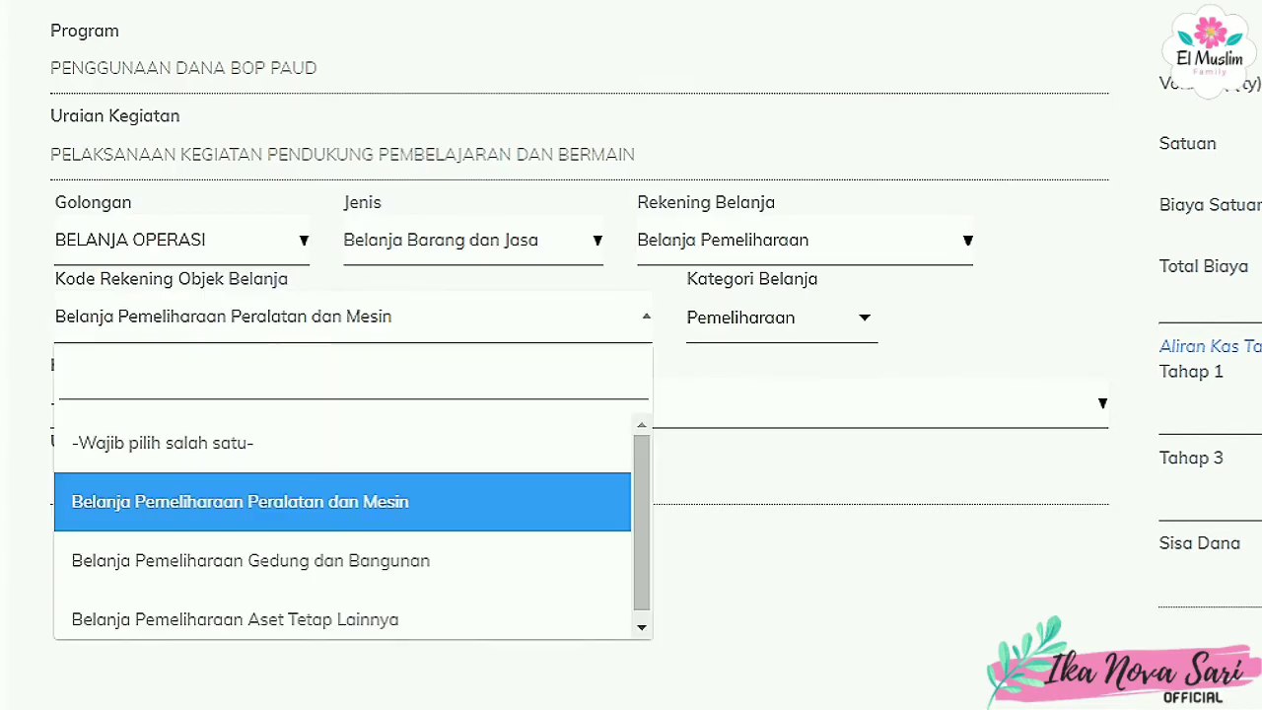
key(Down)
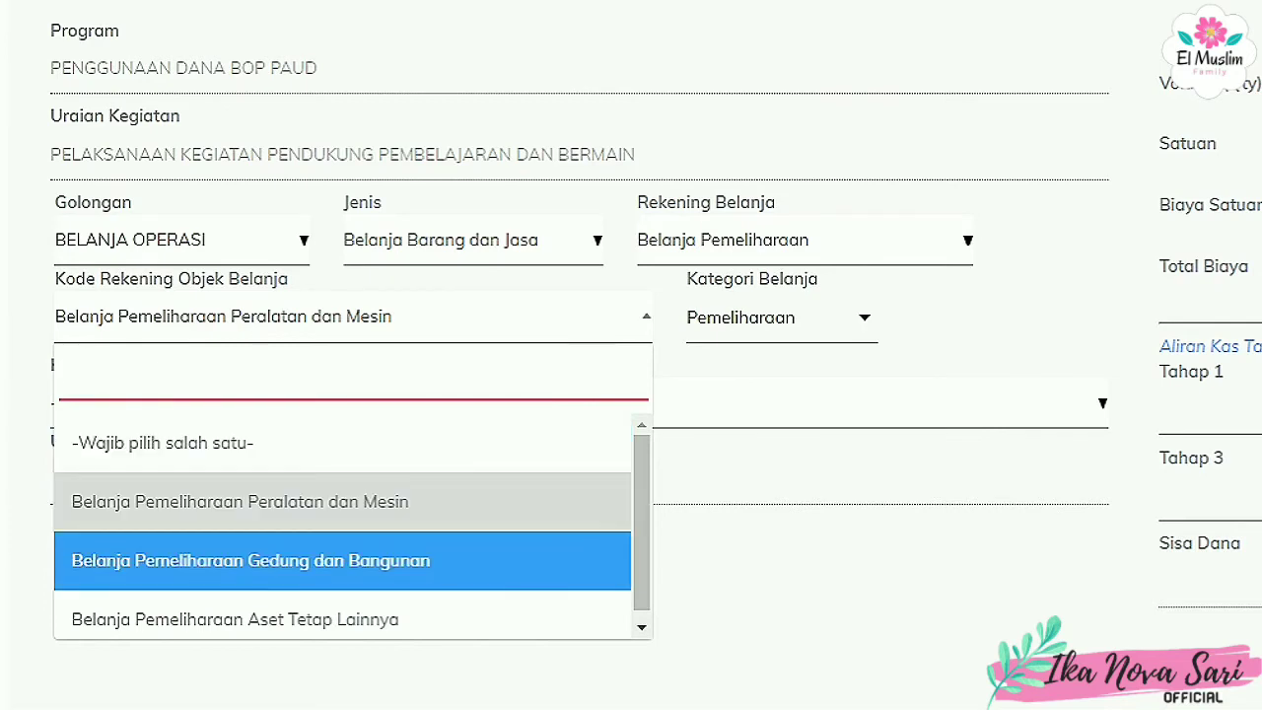
key(Return)
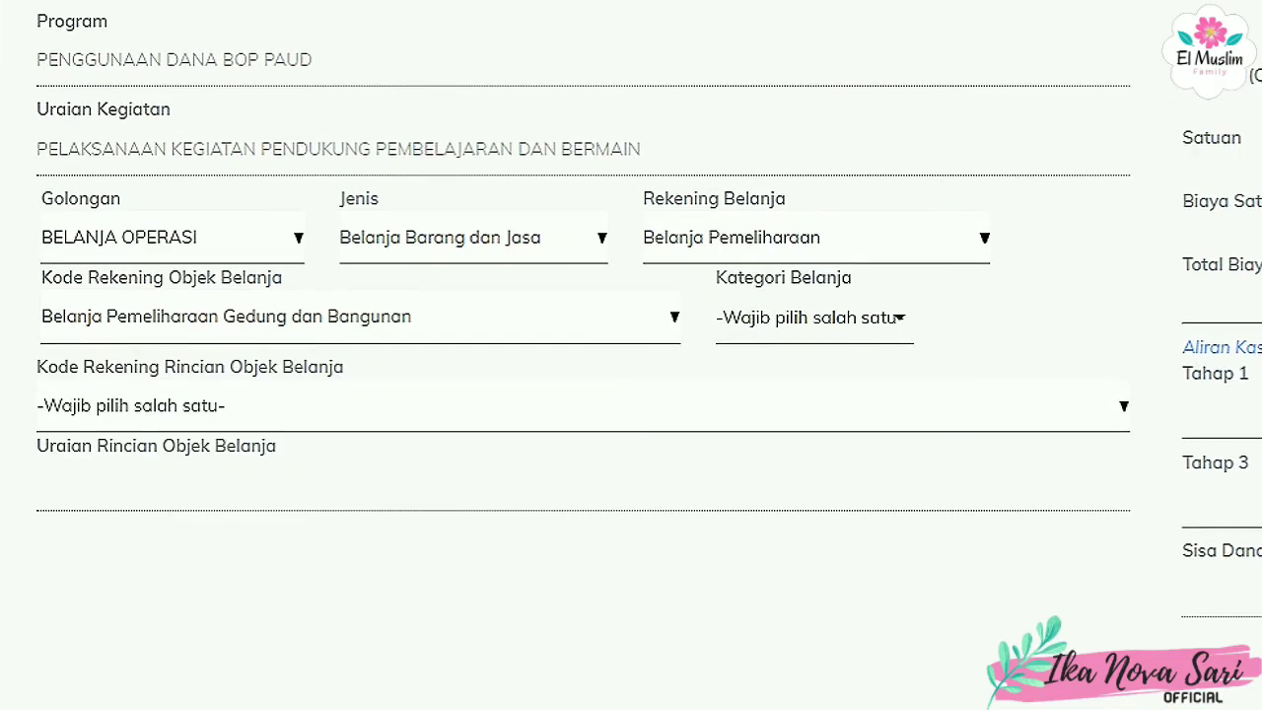
click(814, 317)
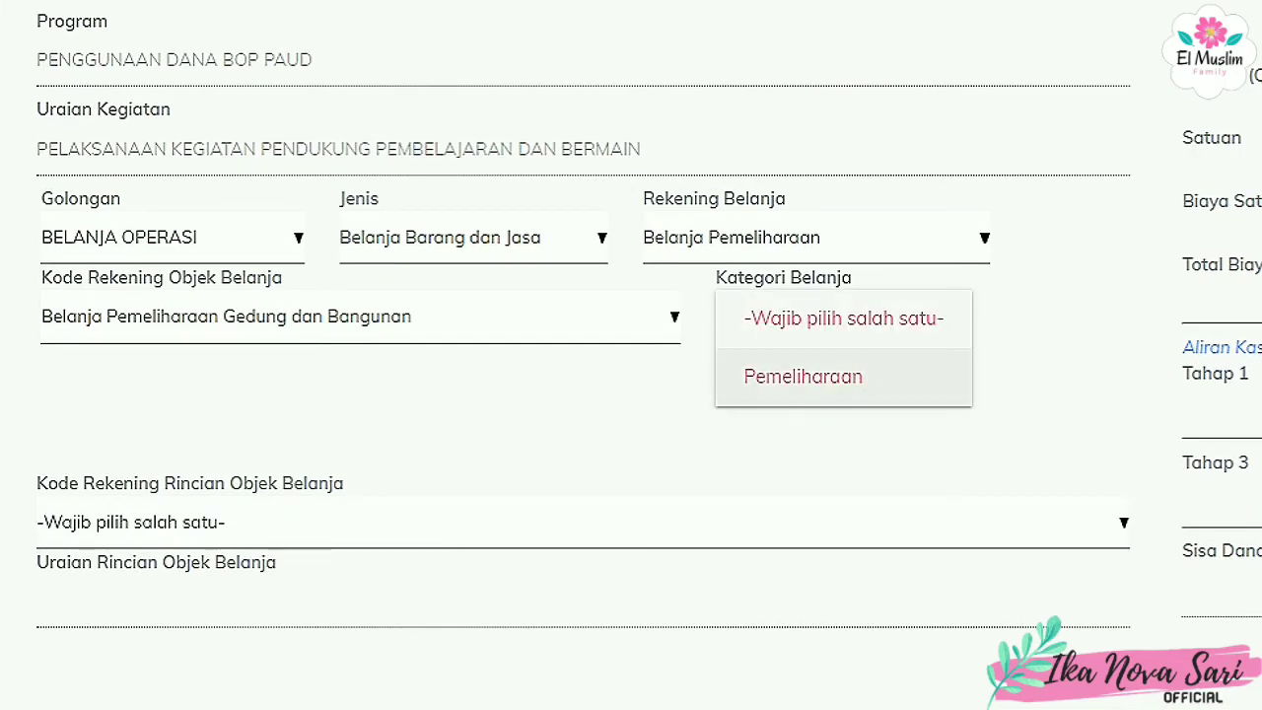
click(803, 376)
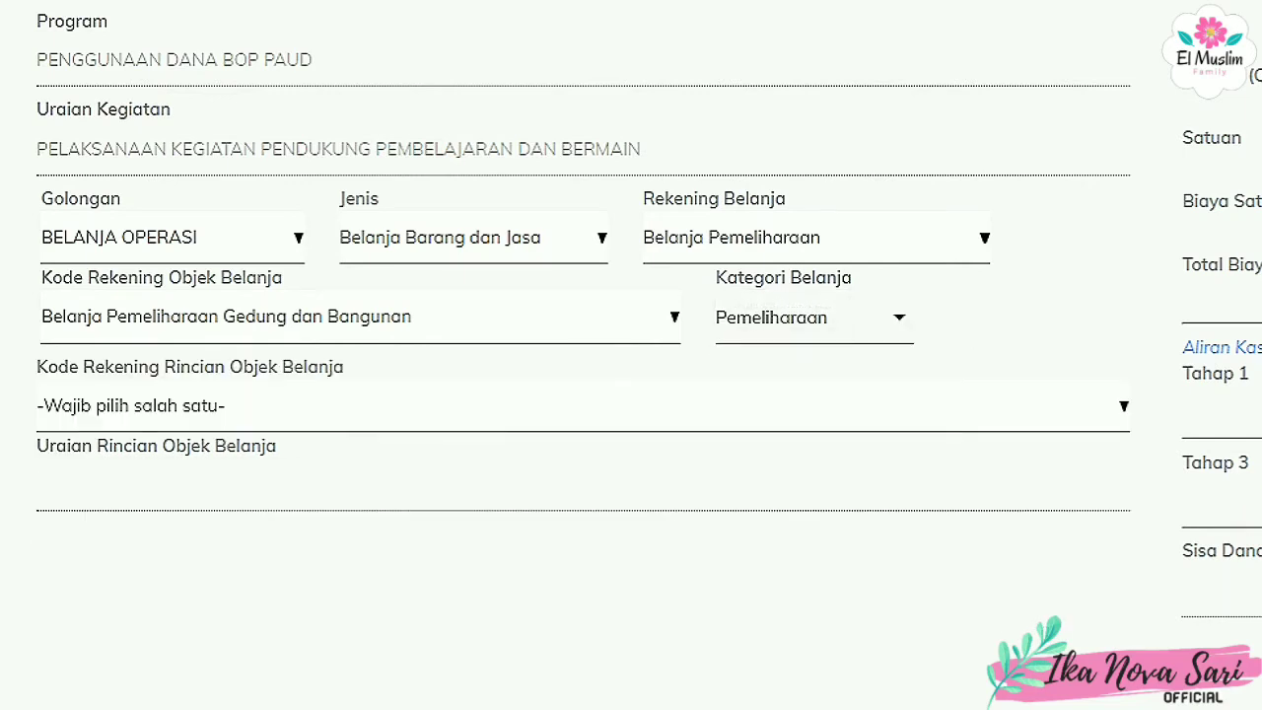
Check the building maintenance detail codes, and set Kode Rekening Objek Belanja to Belanja Pemeliharaan Aset Tetap Lainnya with Kategori Belanja Pemeliharaan
click(582, 406)
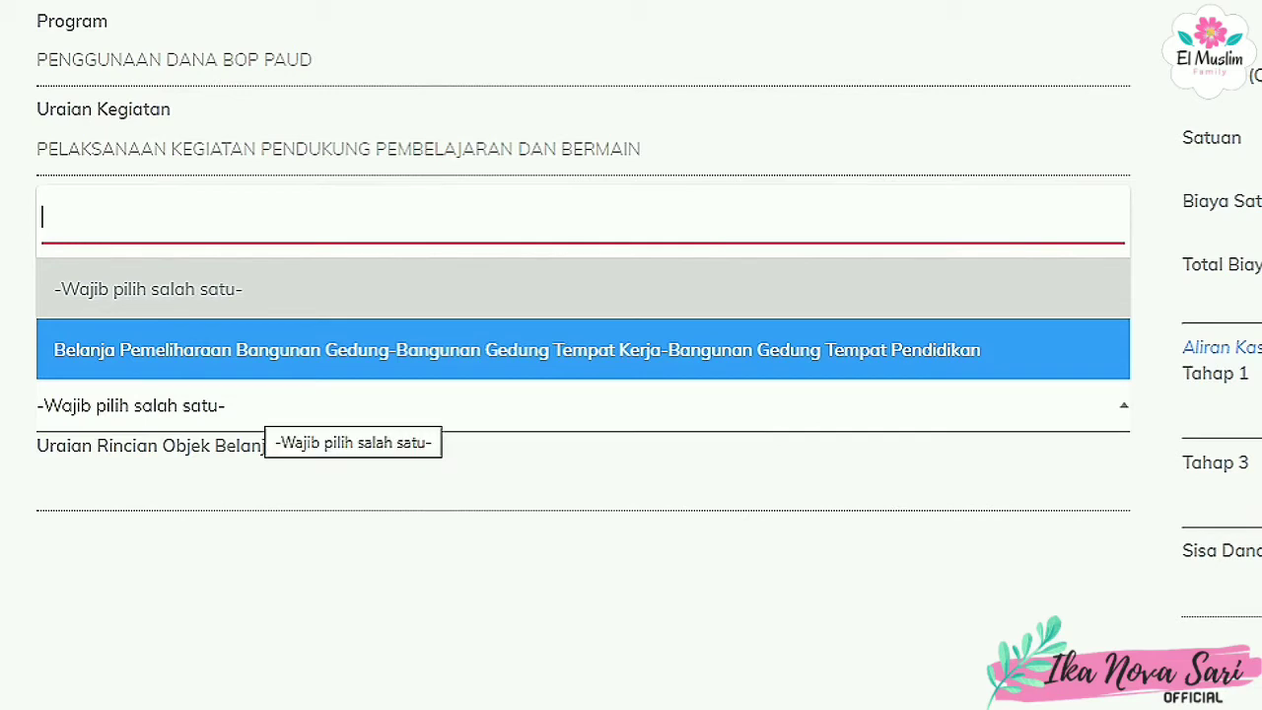
click(264, 406)
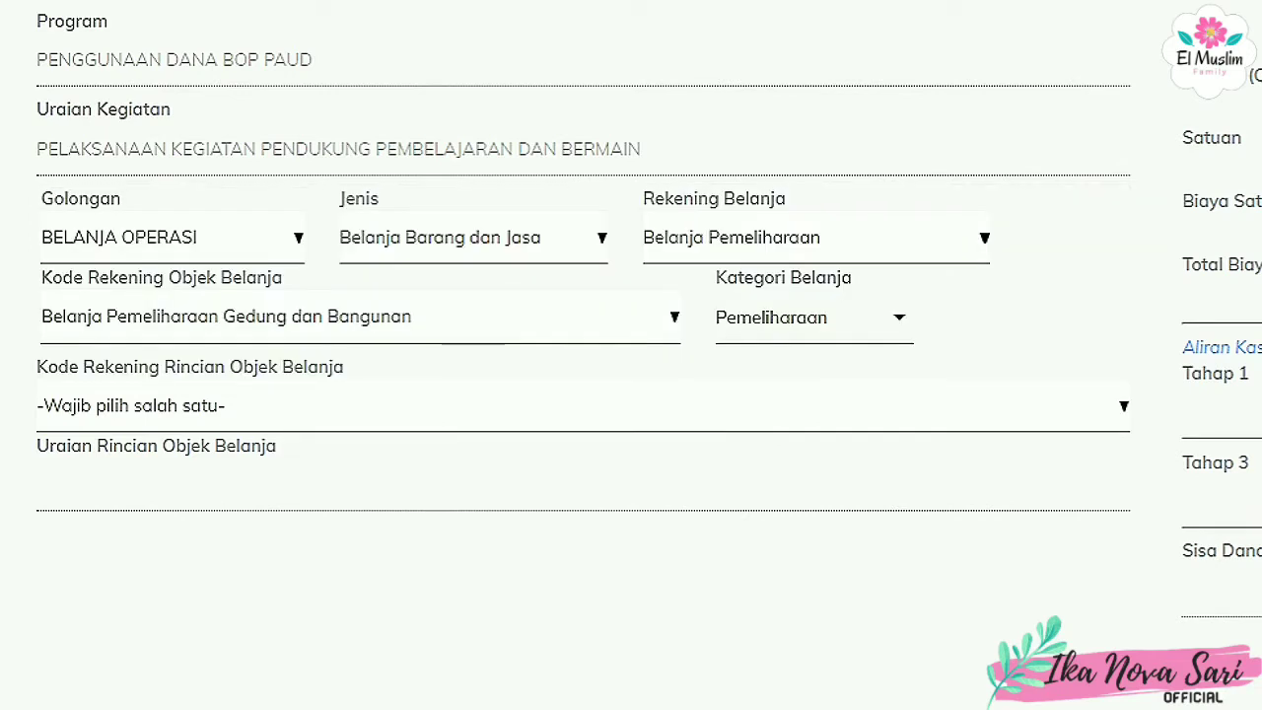
click(379, 316)
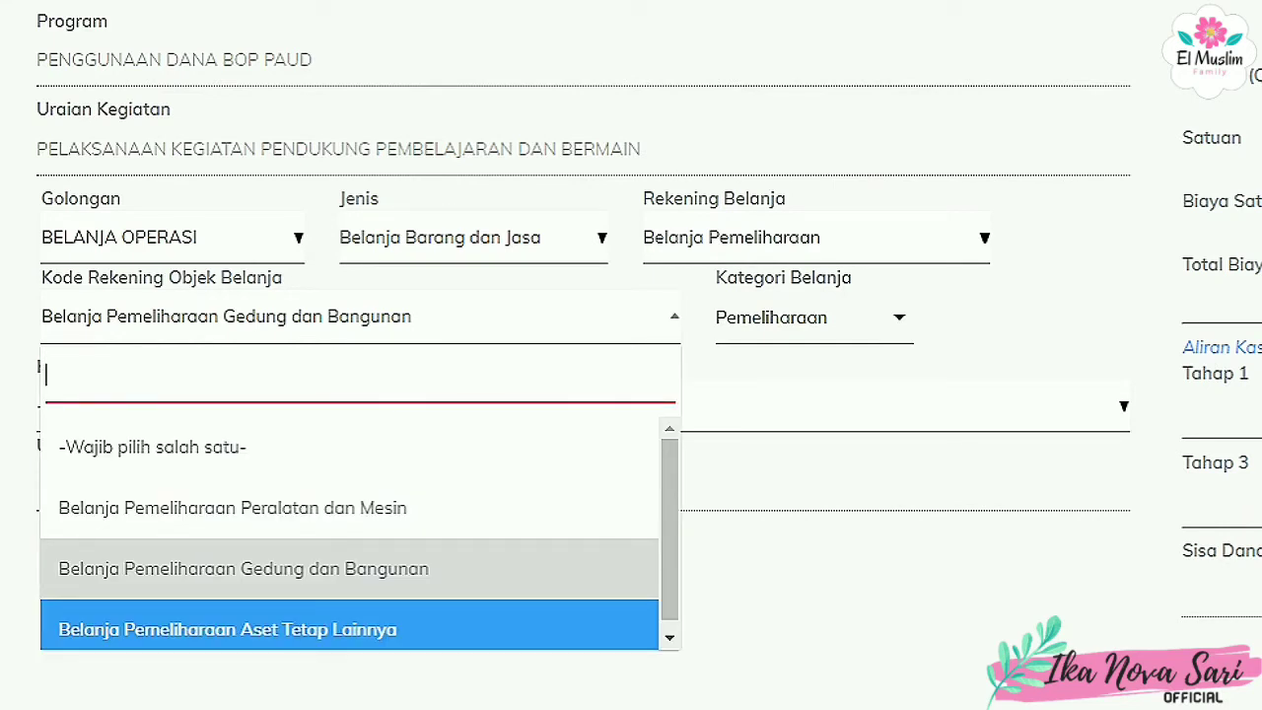
click(227, 629)
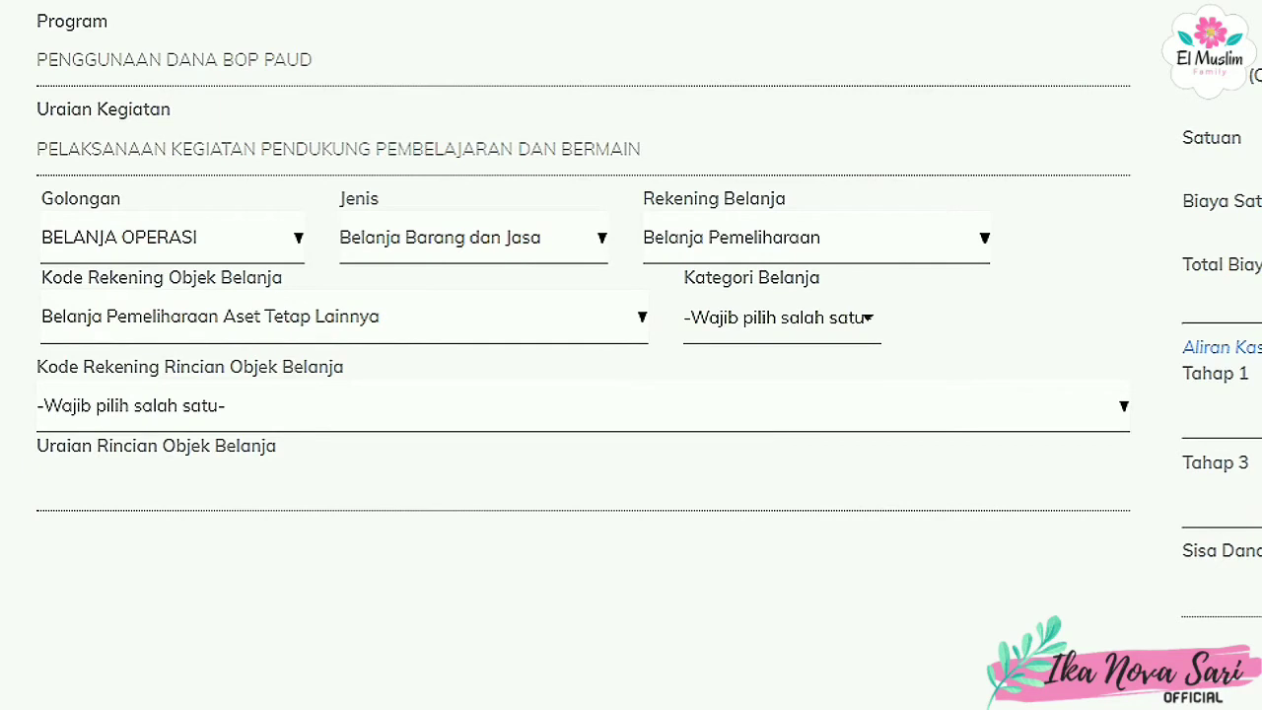
click(779, 318)
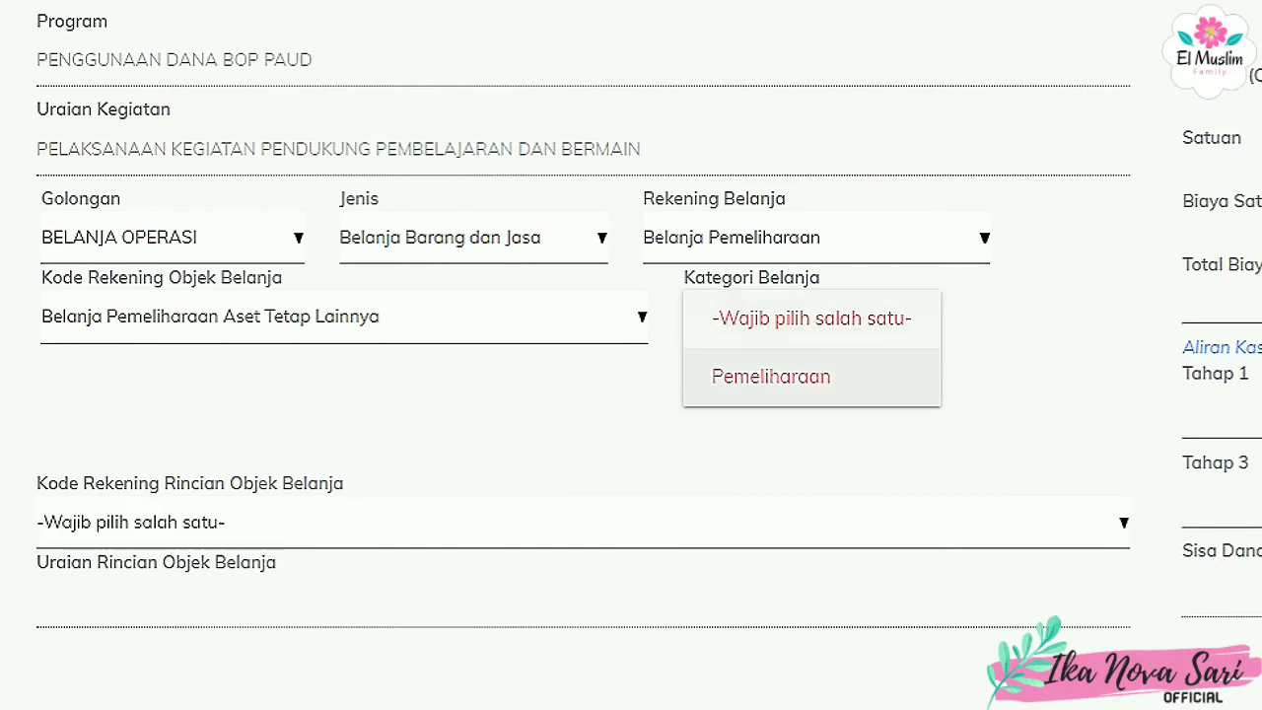
click(772, 376)
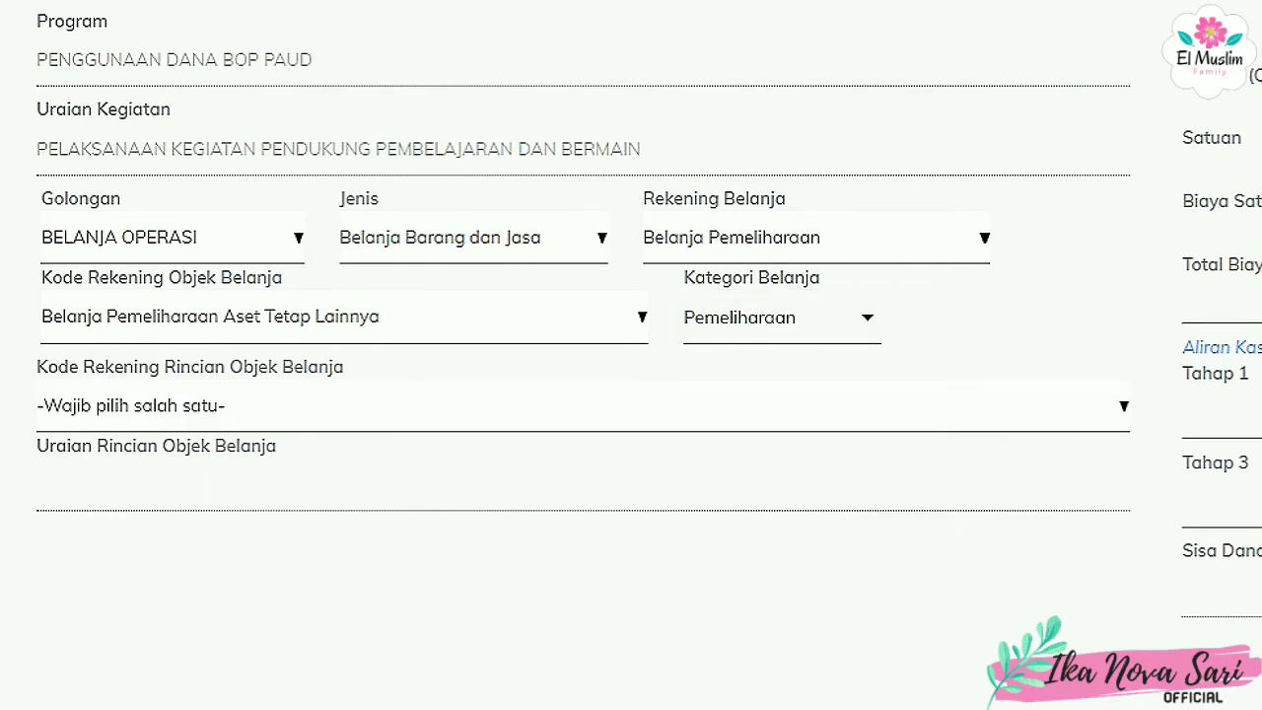
Review the library material maintenance detail codes and change Rekening Belanja to Belanja Perjalanan Dinas
click(582, 406)
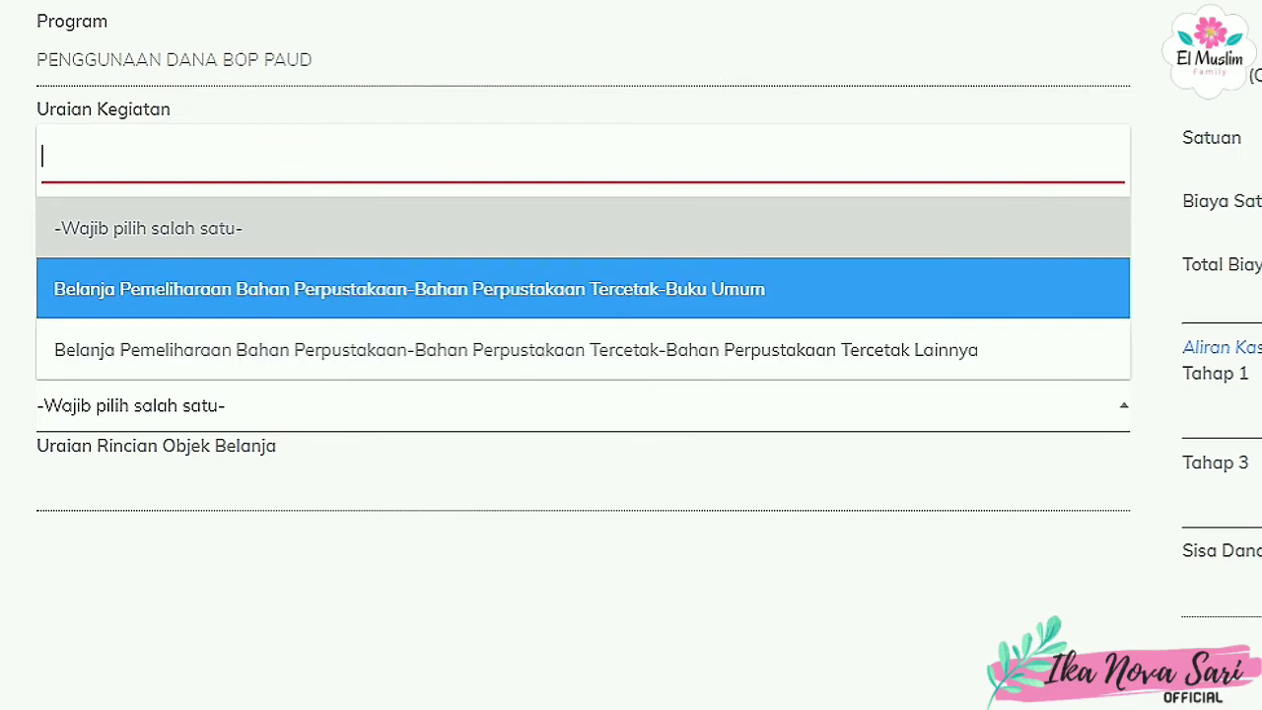
key(Escape)
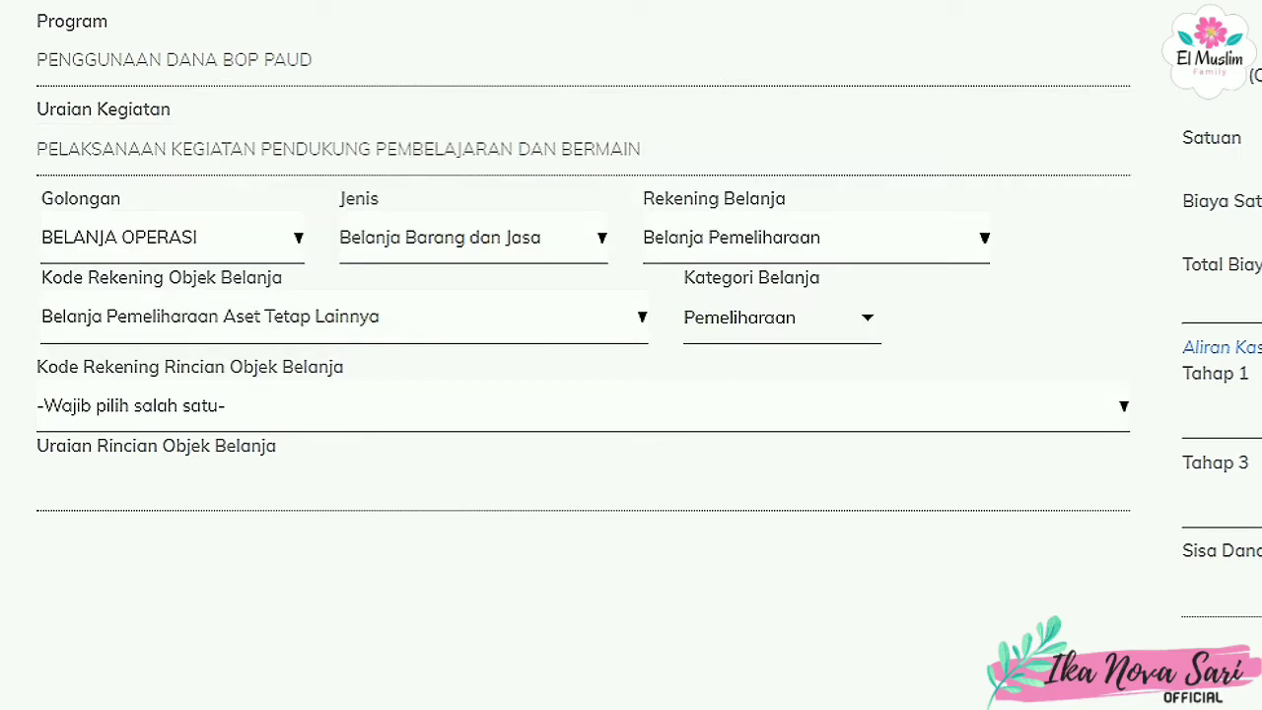
click(344, 316)
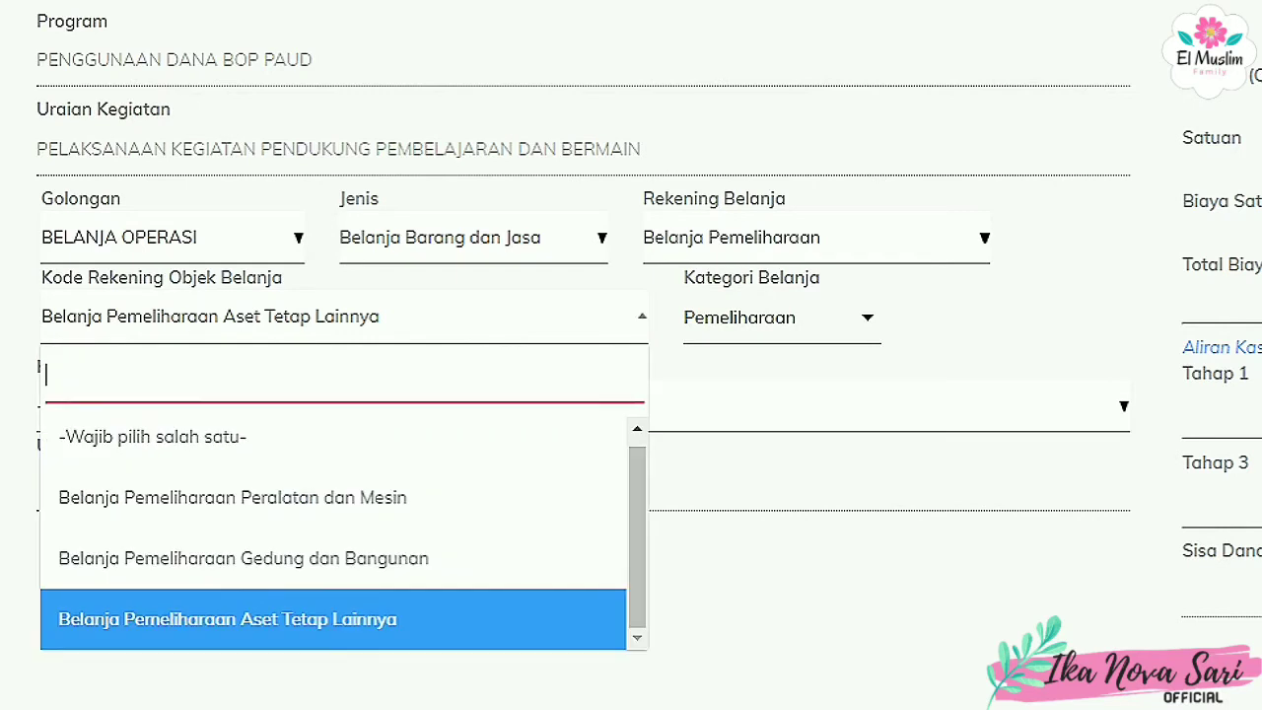
click(817, 238)
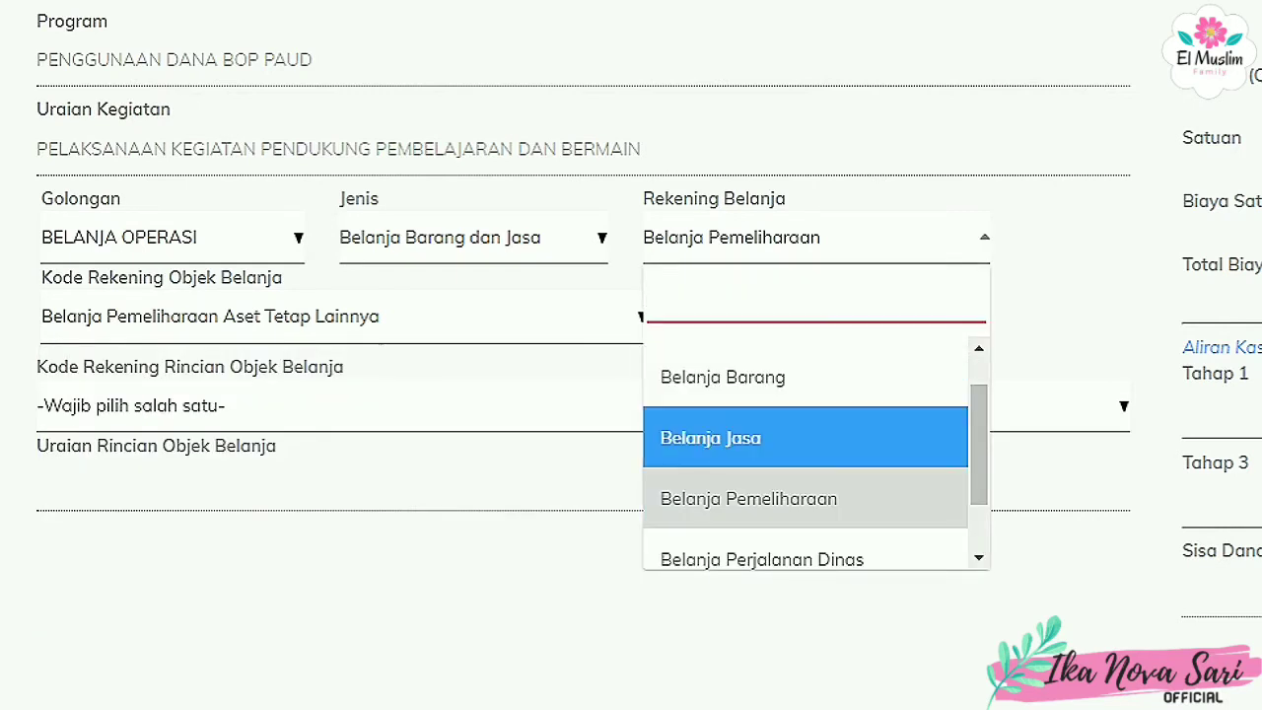
drag(979, 445, 979, 488)
click(762, 479)
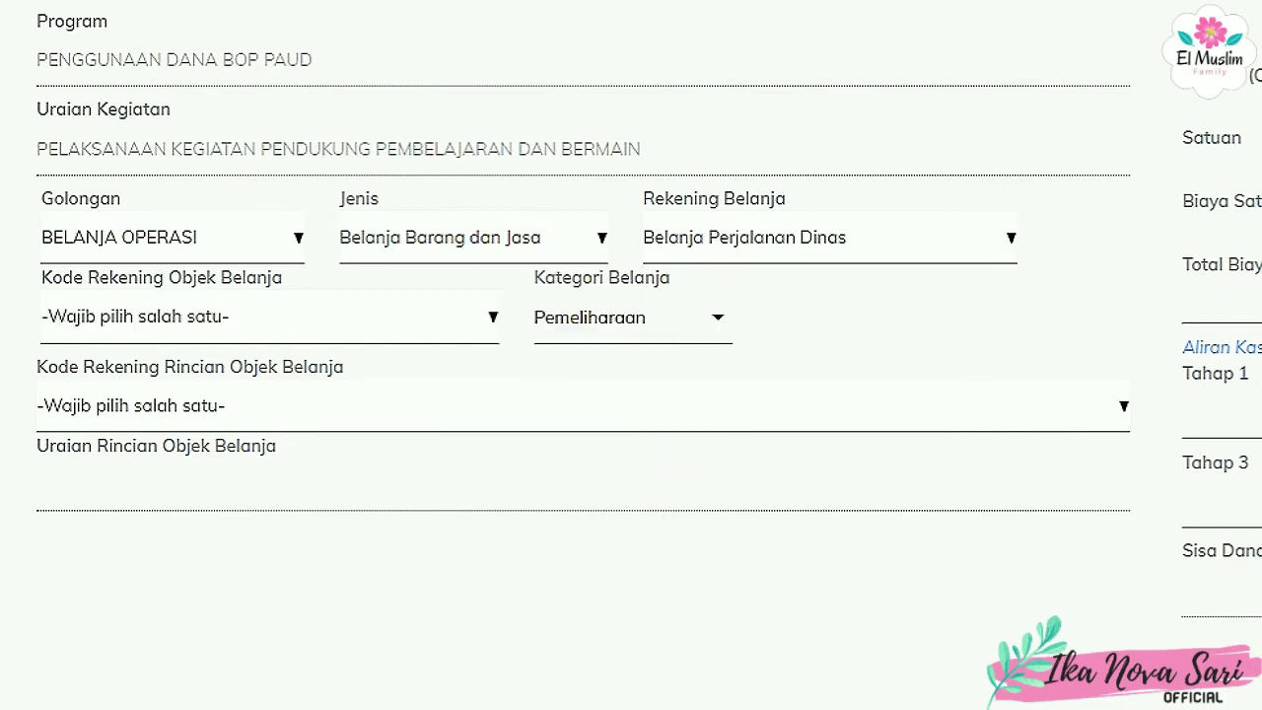
Set Kode Rekening Objek Belanja to Belanja Perjalanan Dinas Dalam Negeri and Kategori Belanja to Perjalanan Dinas
click(266, 316)
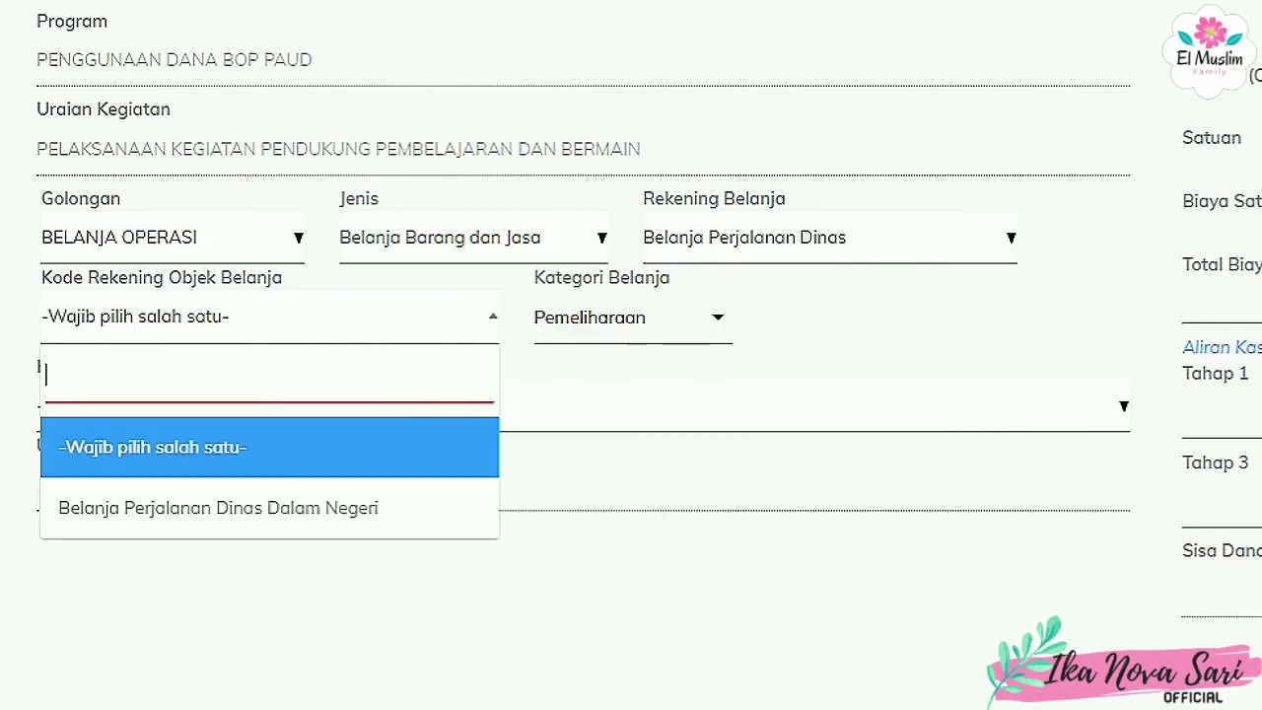
key(Return)
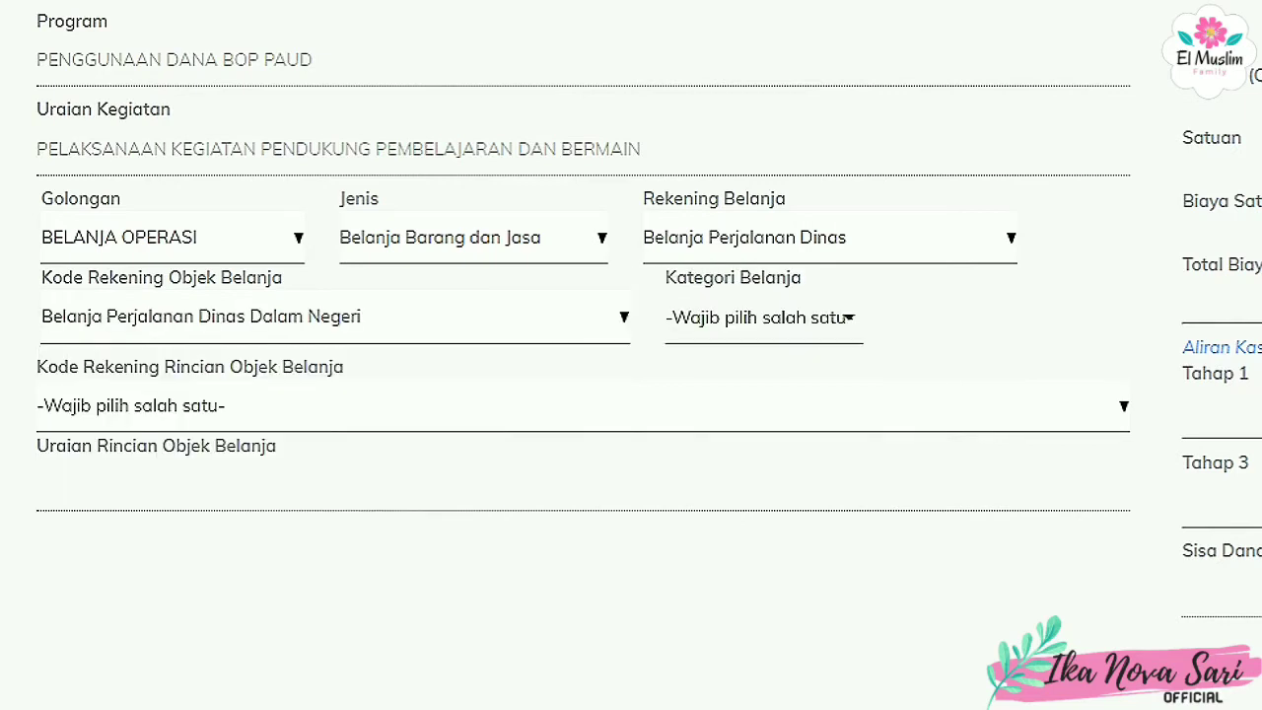
click(763, 318)
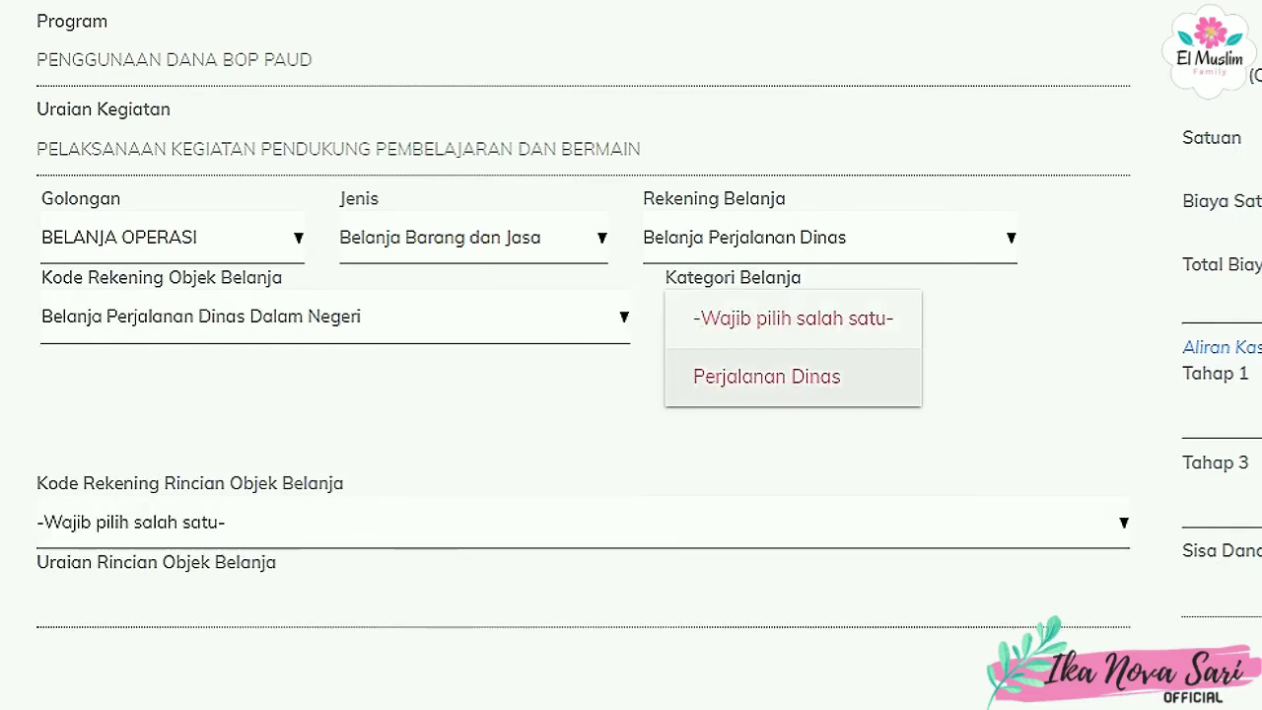
click(767, 376)
Review the travel options for Kode Rekening Rincian Objek Belanja, leaving the detail code unselected
click(581, 405)
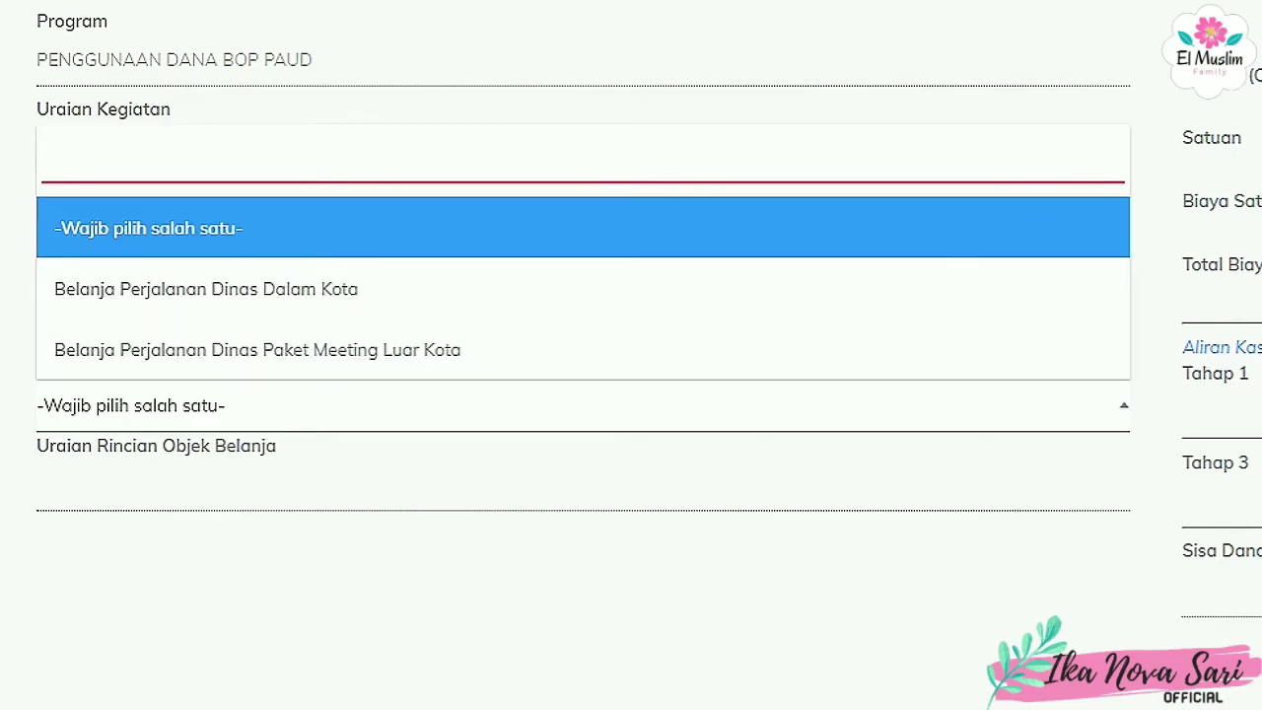
key(Down)
key(Down)
key(Up)
key(Down)
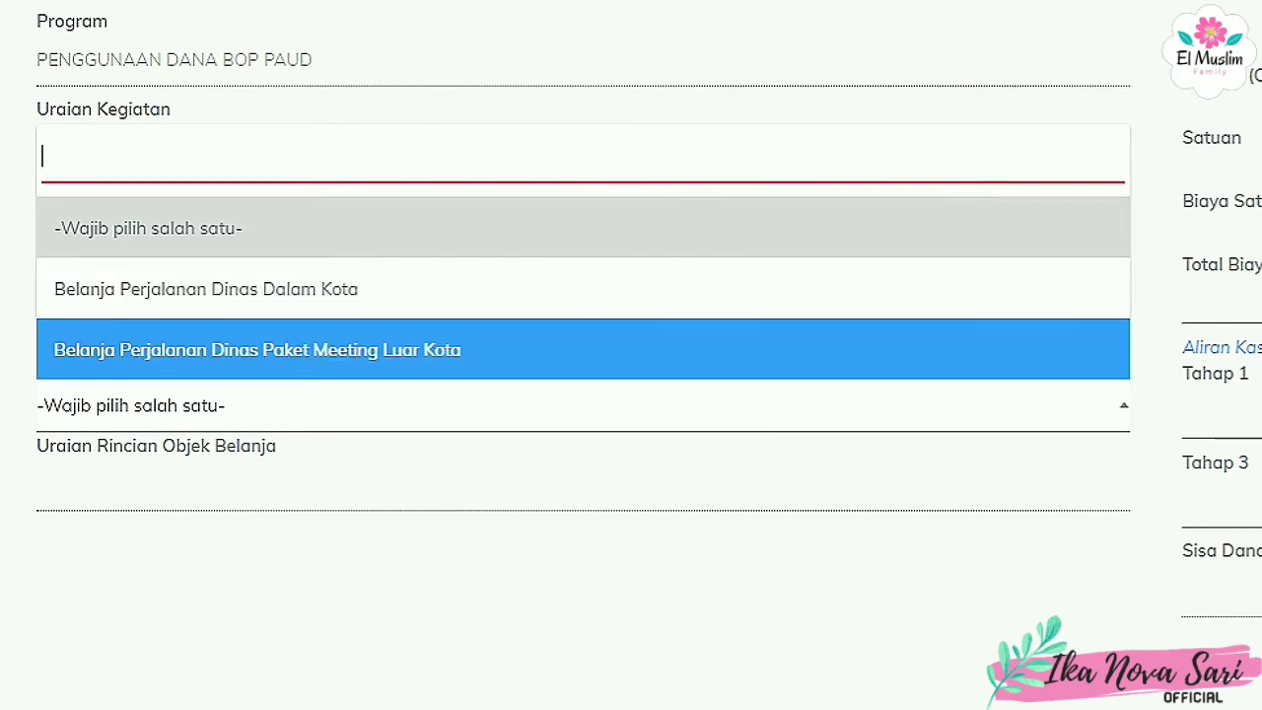
key(Escape)
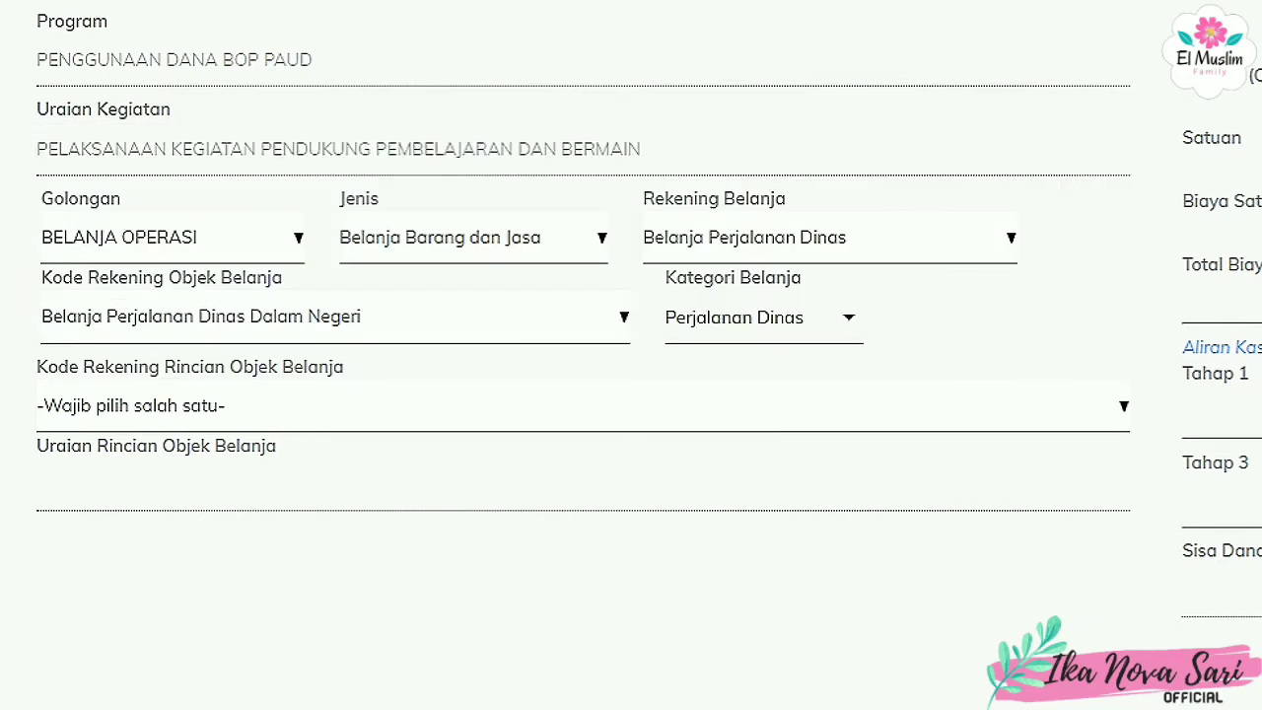
Set both Rekening Belanja and Kode Rekening Objek Belanja to Belanja Barang dan Jasa BOS, with Kategori Belanja Jasa
key(Return)
key(Down)
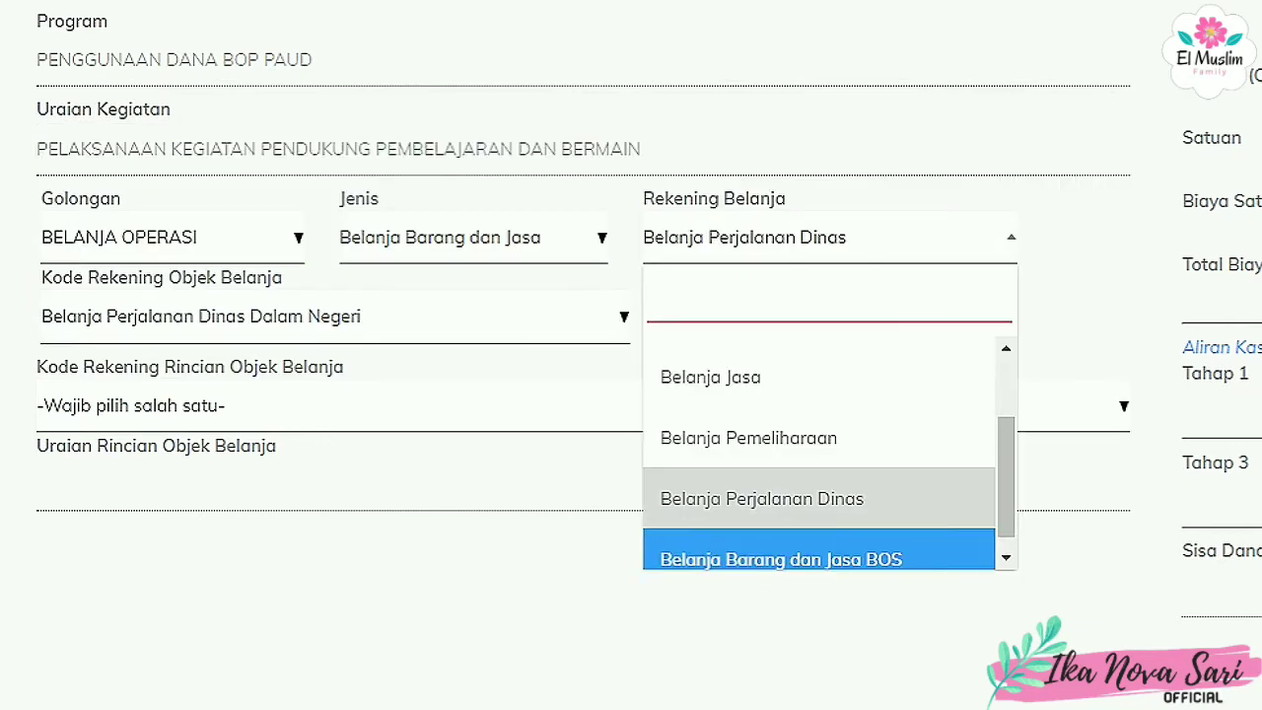
key(Return)
key(Return)
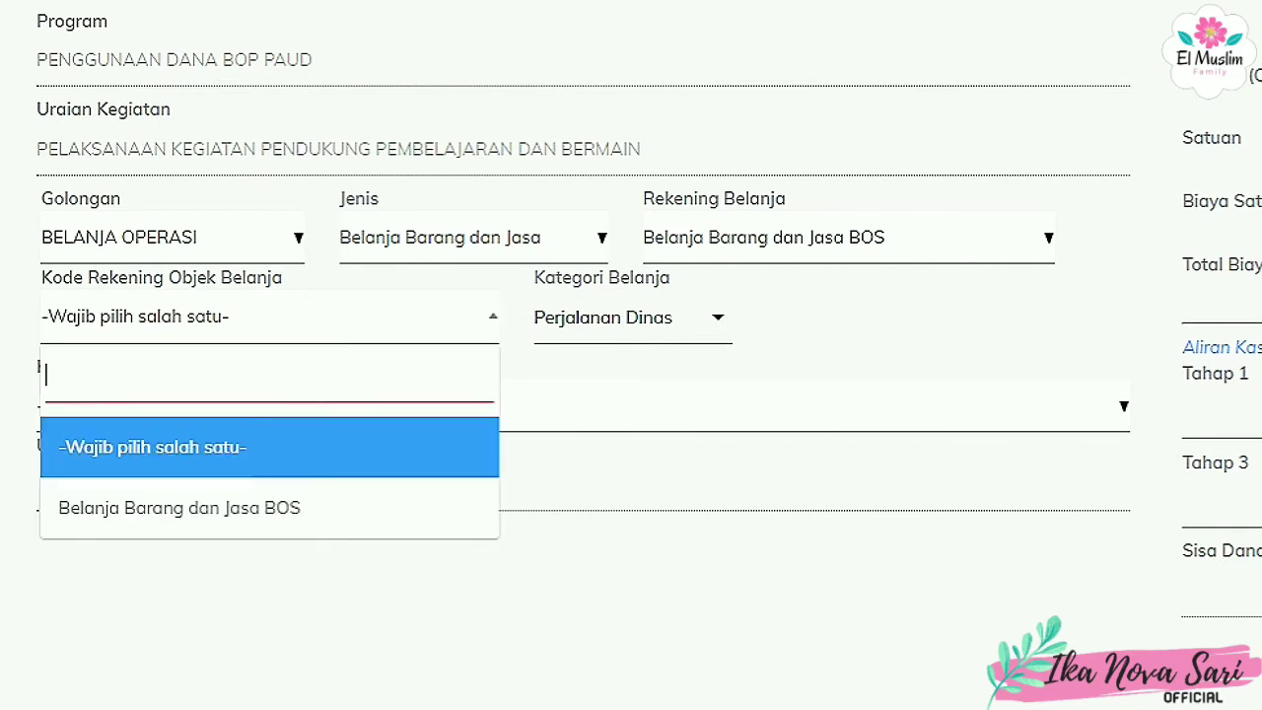
key(Down)
key(Return)
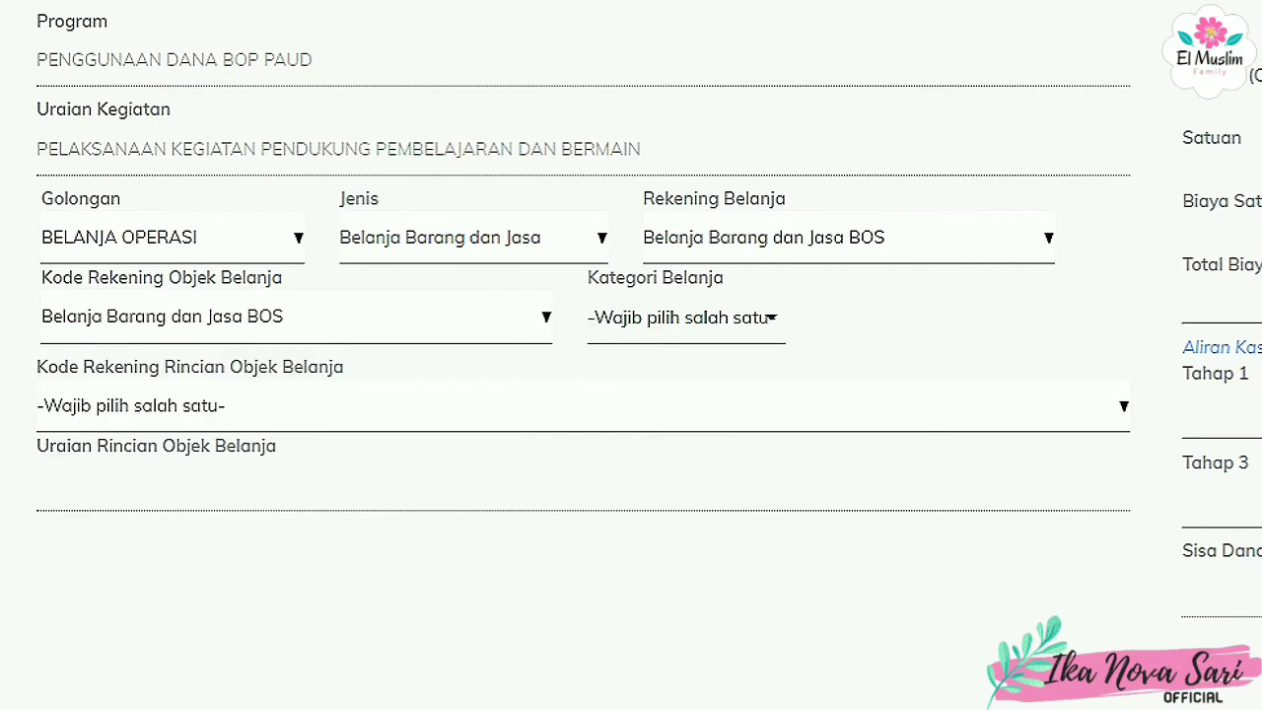
key(Return)
key(Down)
key(Return)
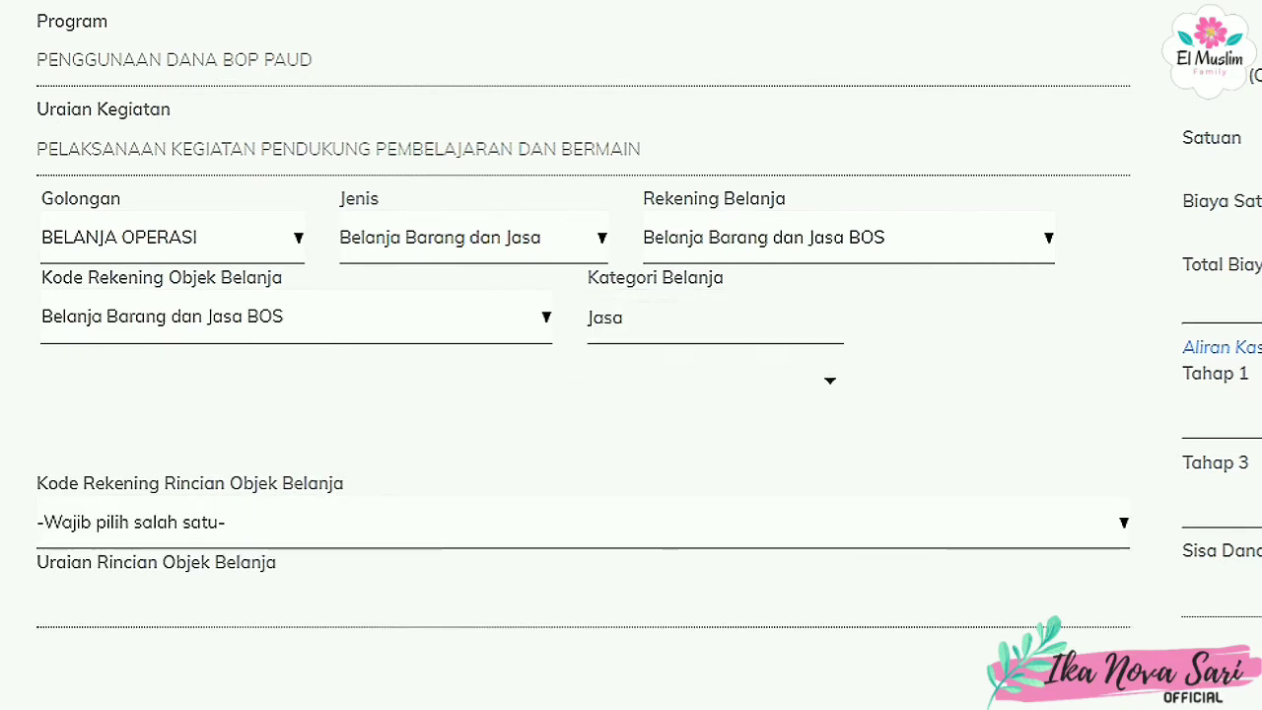
Check which detail codes Kode Rekening Rincian Objek Belanja offers for Belanja Barang dan Jasa BOS
key(Return)
key(Down)
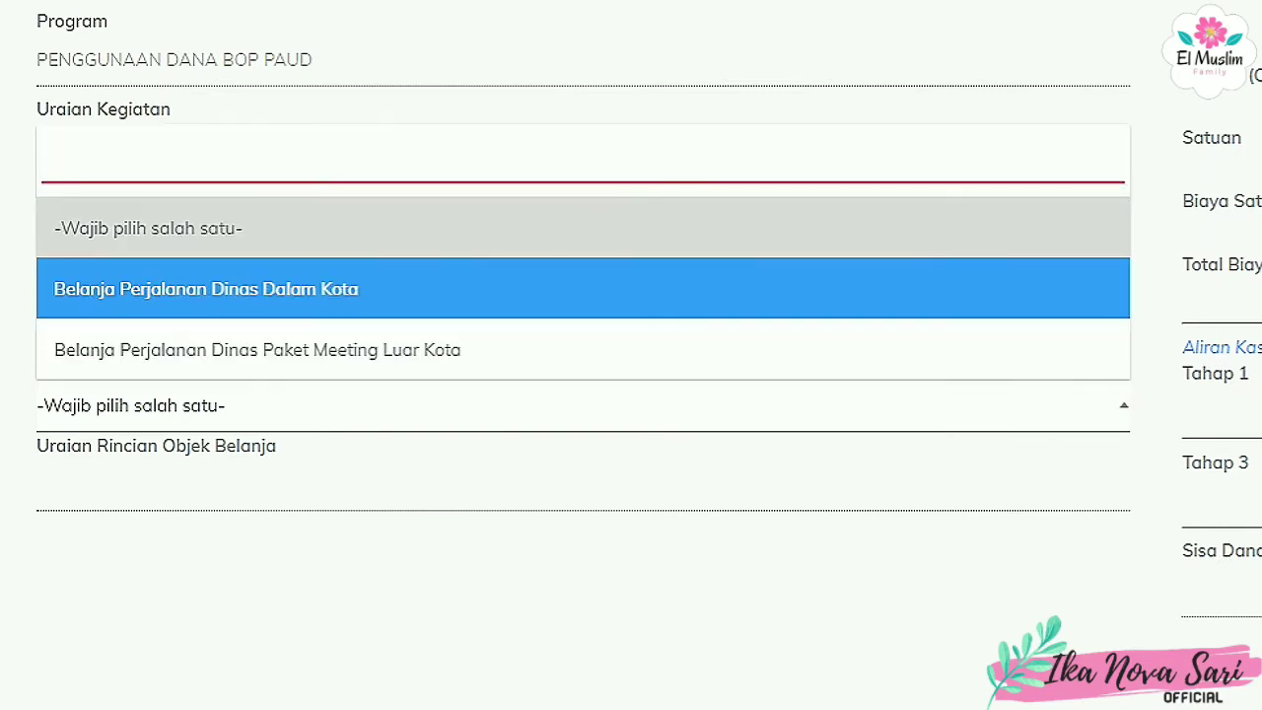
key(Down)
key(Escape)
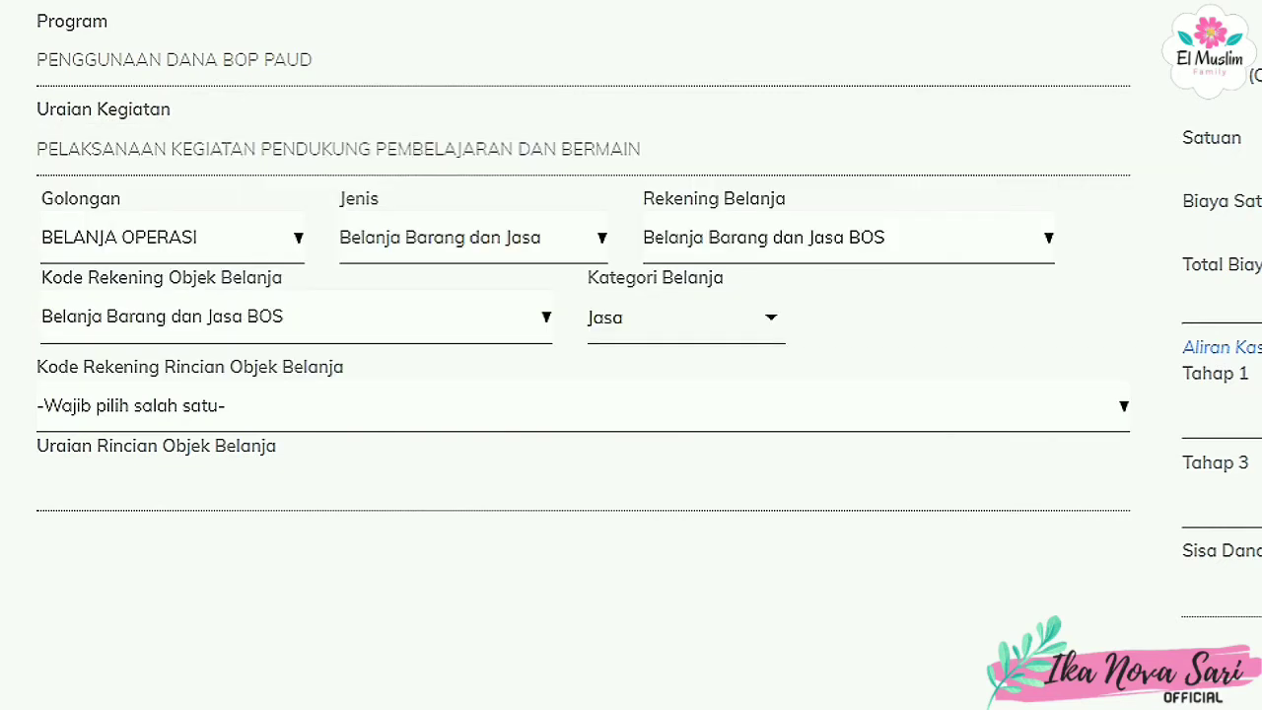
key(Return)
key(Down)
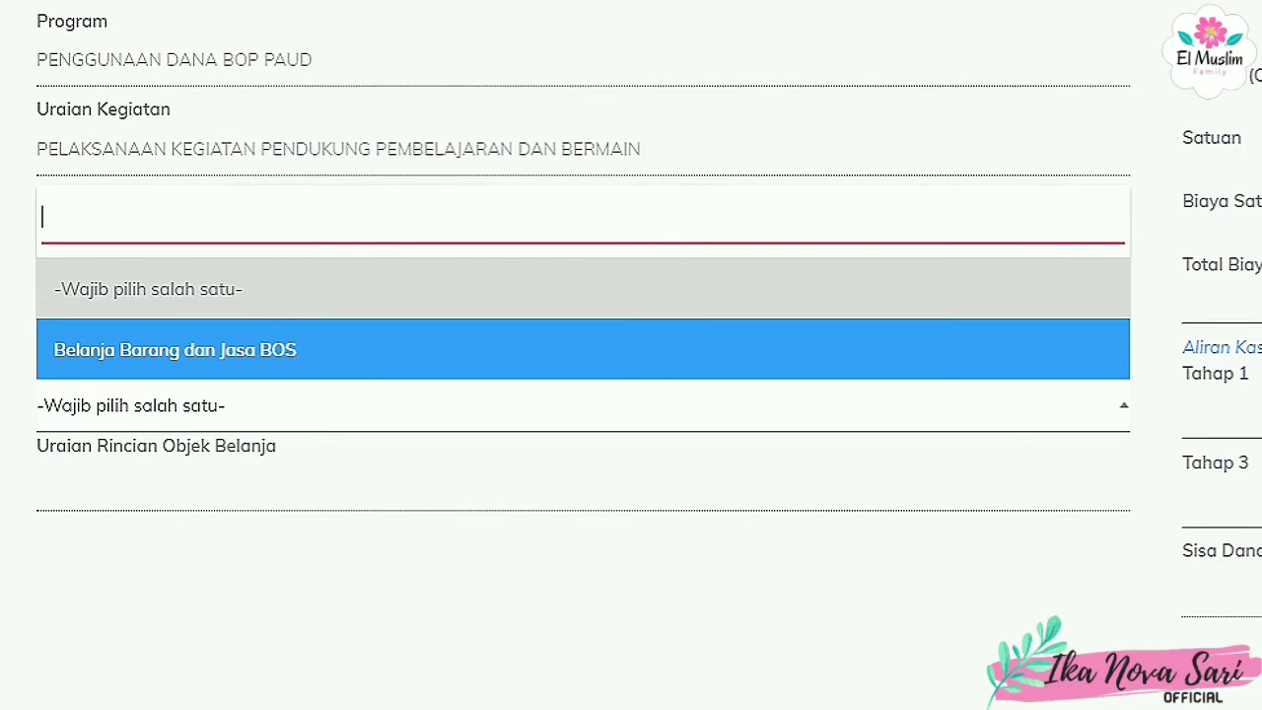
Review the Rekening Belanja and Jenis choices under BELANJA OPERASI, keeping the current selections
click(848, 238)
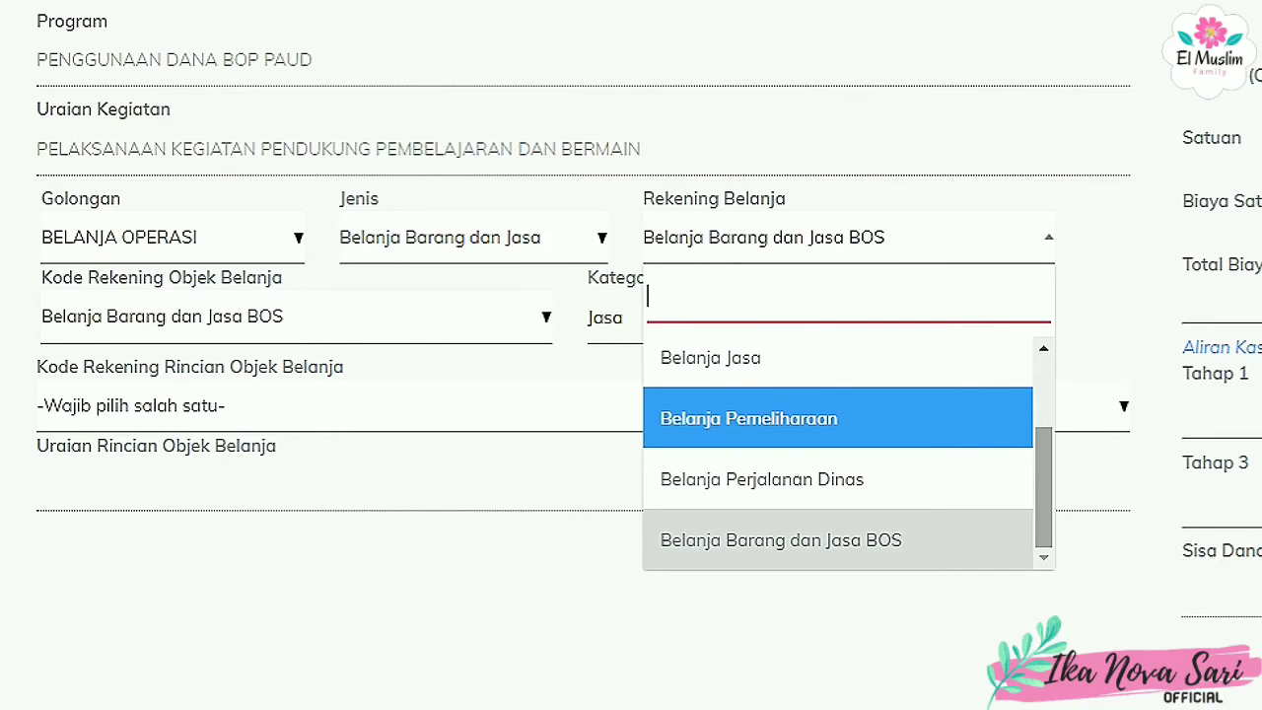
scroll(838, 454, up, 2)
scroll(838, 453, down, 2)
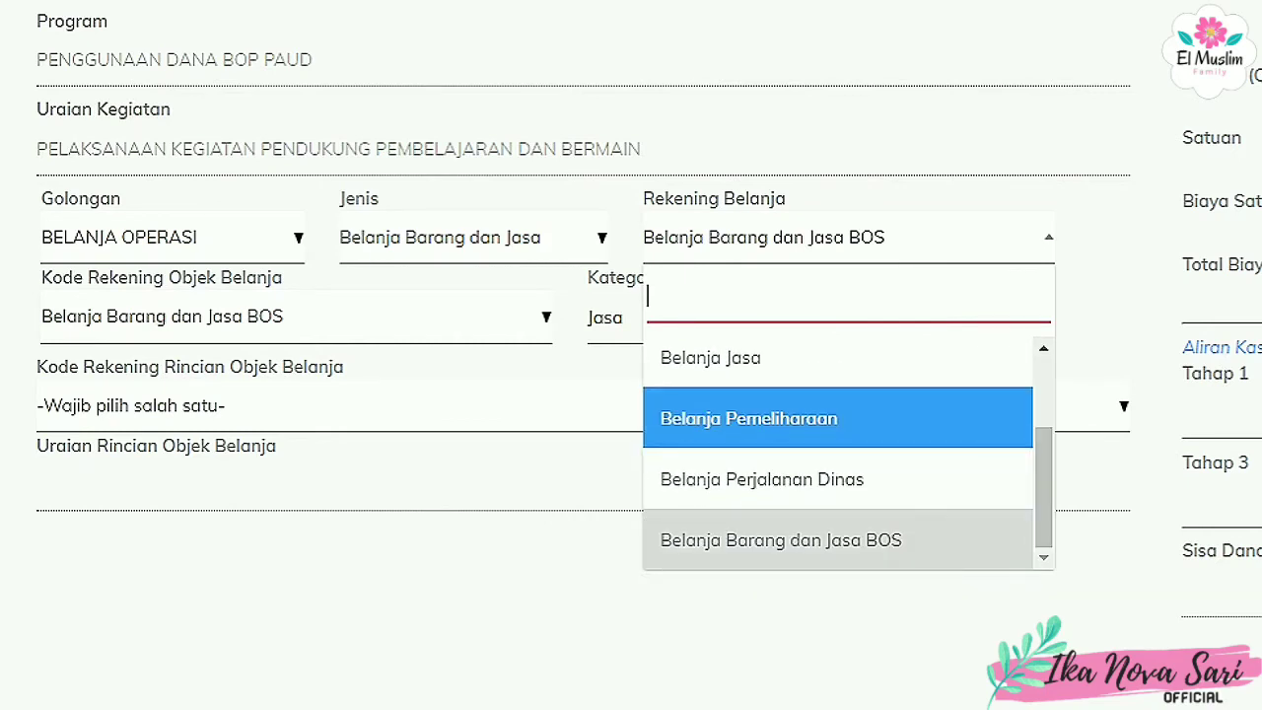
key(Return)
click(473, 237)
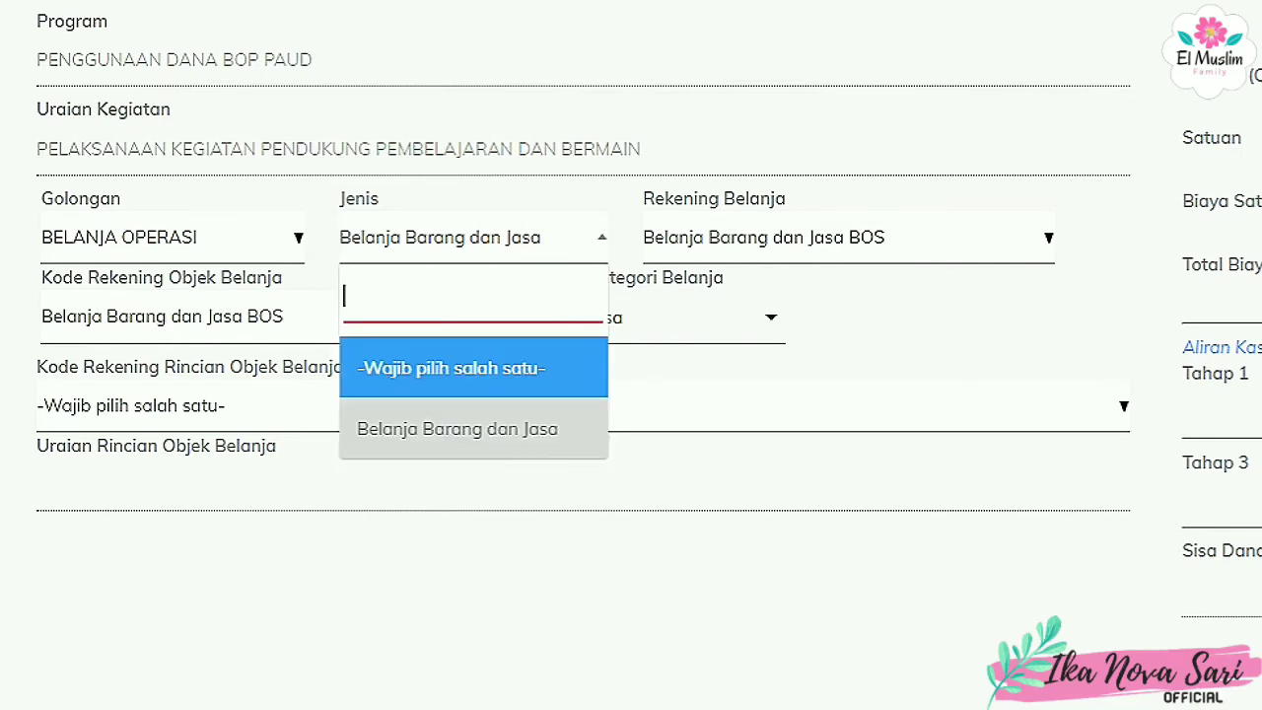
key(Escape)
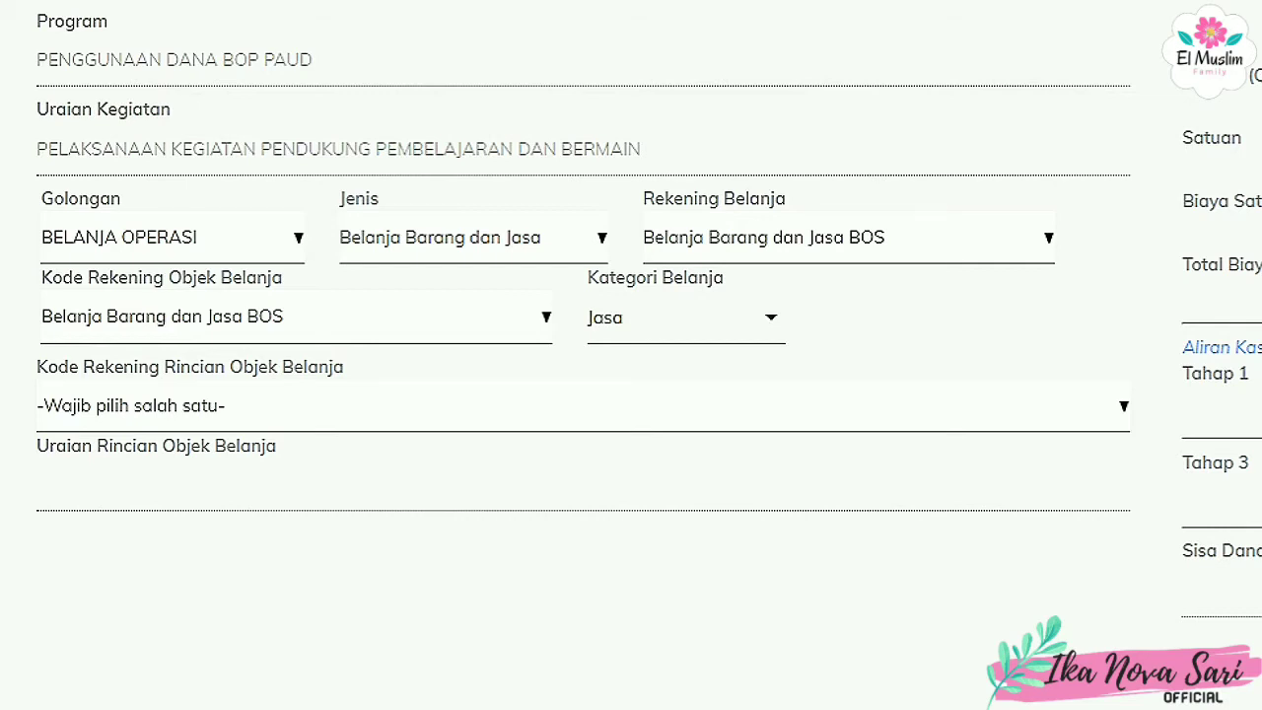
Change Golongan to BELANJA MODAL and set Jenis to Belanja Modal Peralatan dan Mesin
click(172, 238)
key(Down)
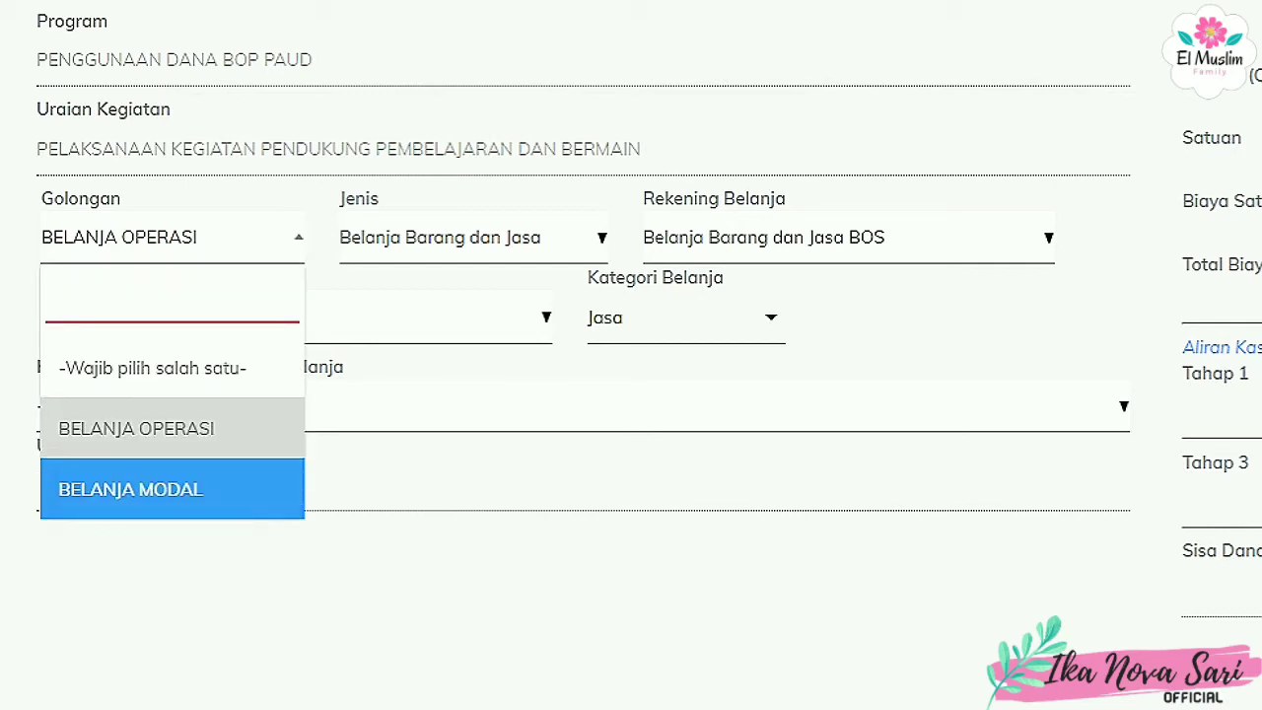
key(Return)
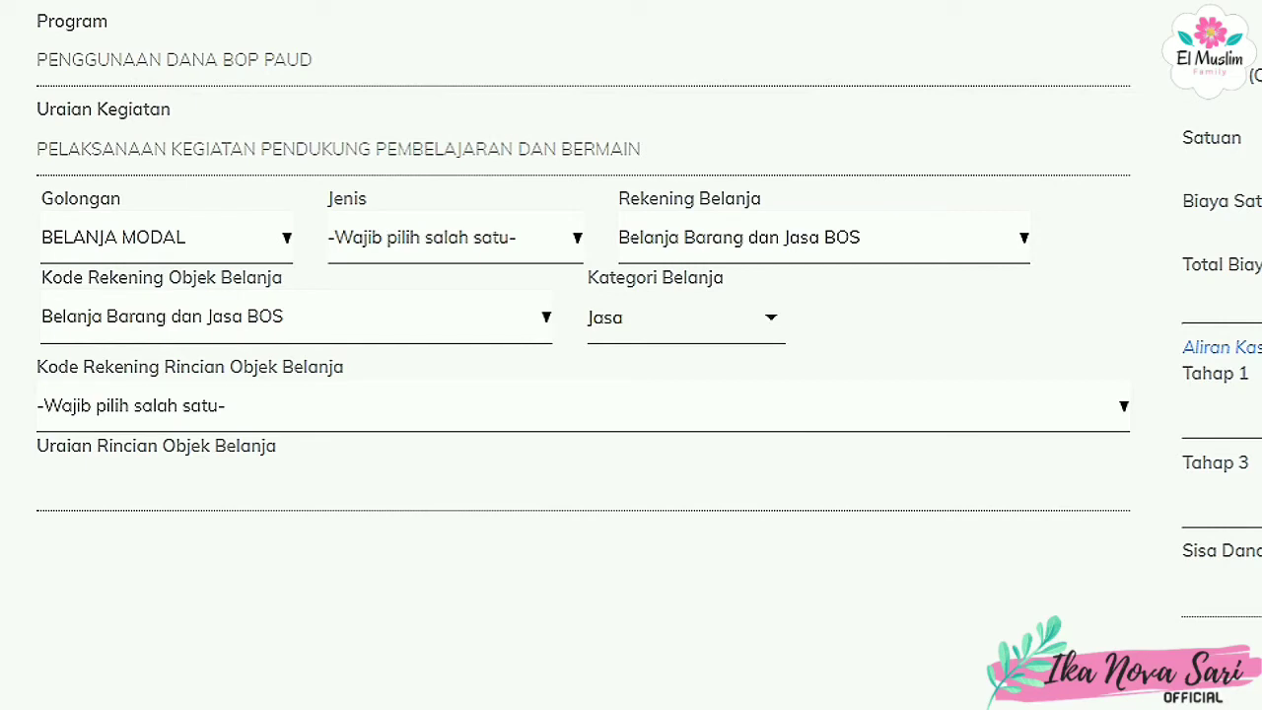
click(456, 237)
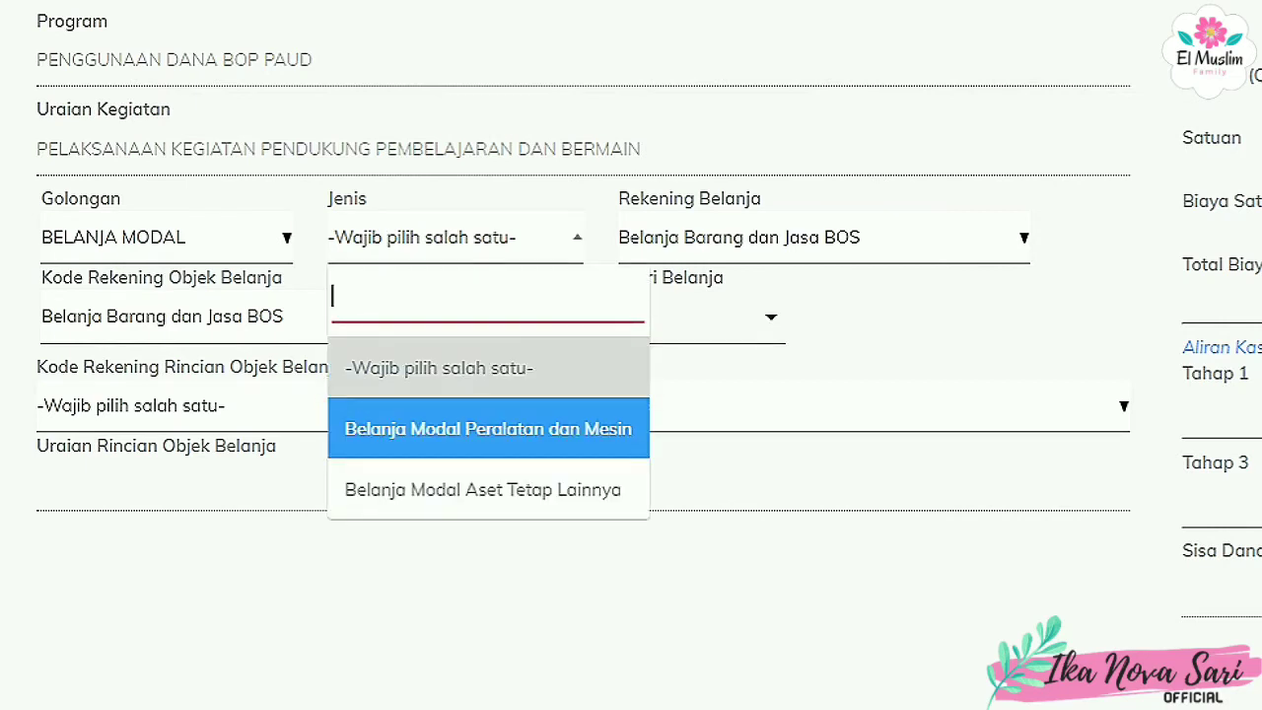
key(Down)
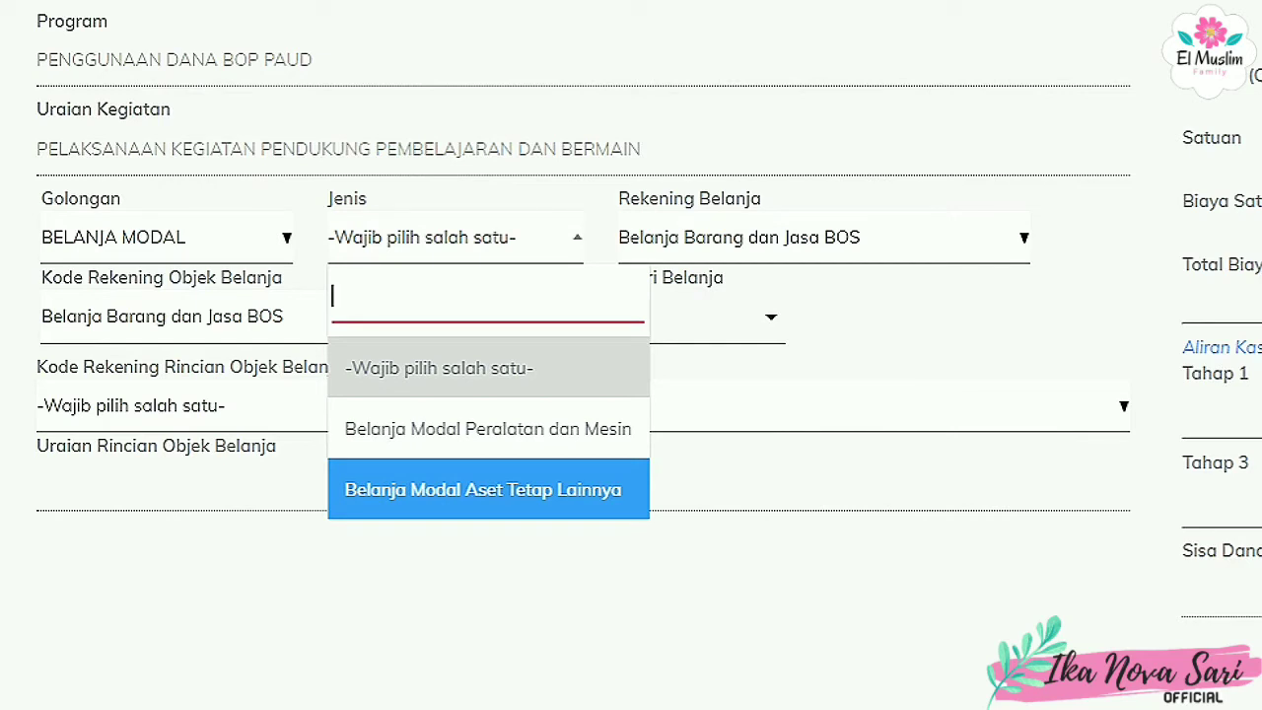
key(Up)
key(Return)
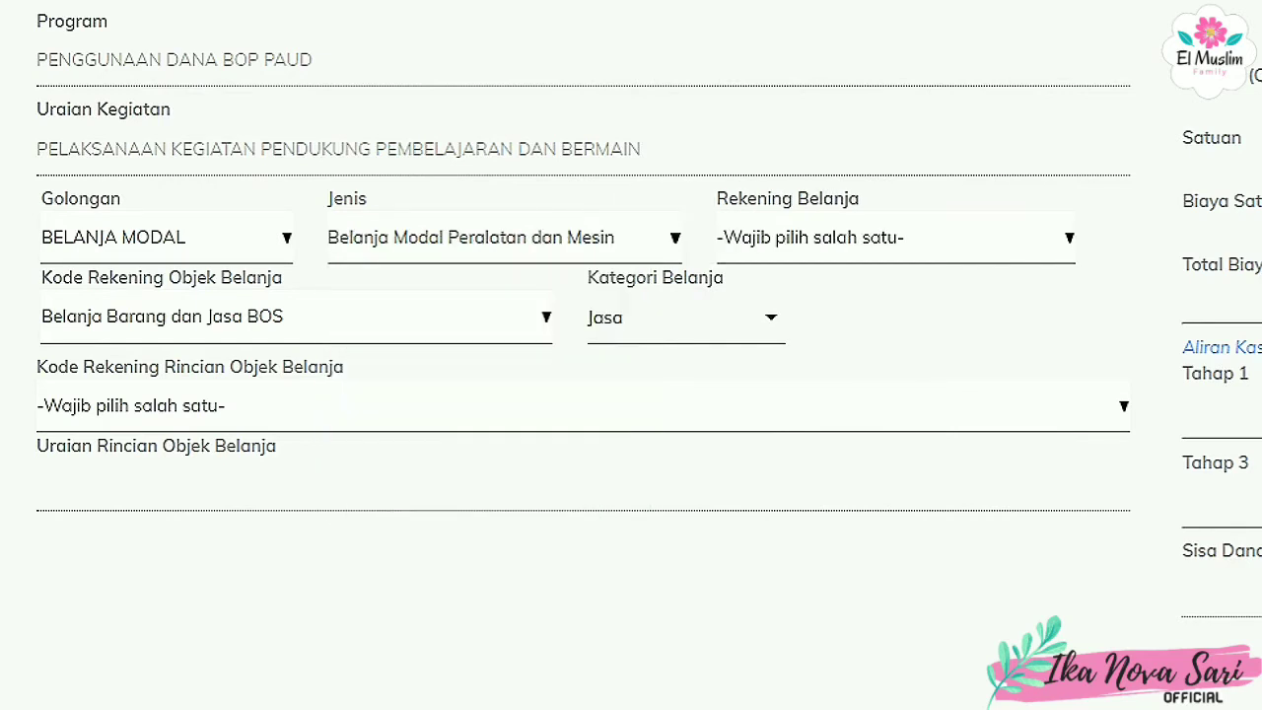
Review the Rekening Belanja choices offered for Belanja Modal Peralatan dan Mesin through to the end of the list
click(895, 238)
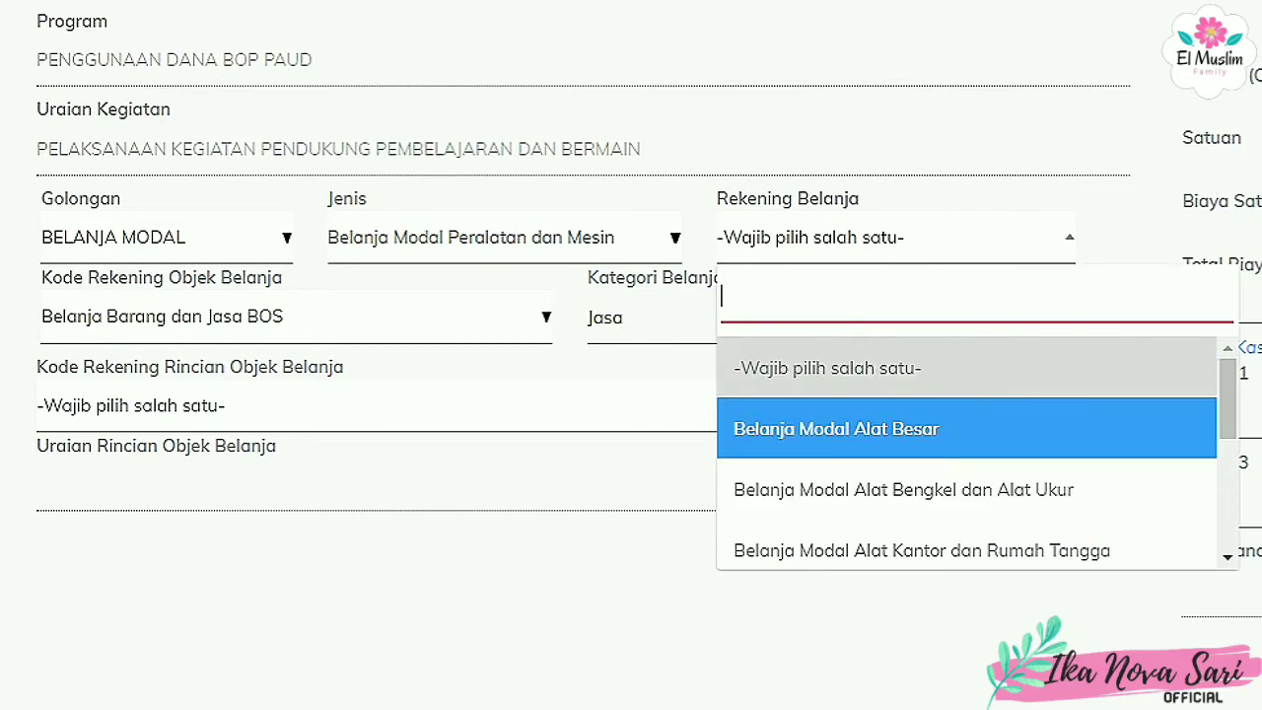
key(Down)
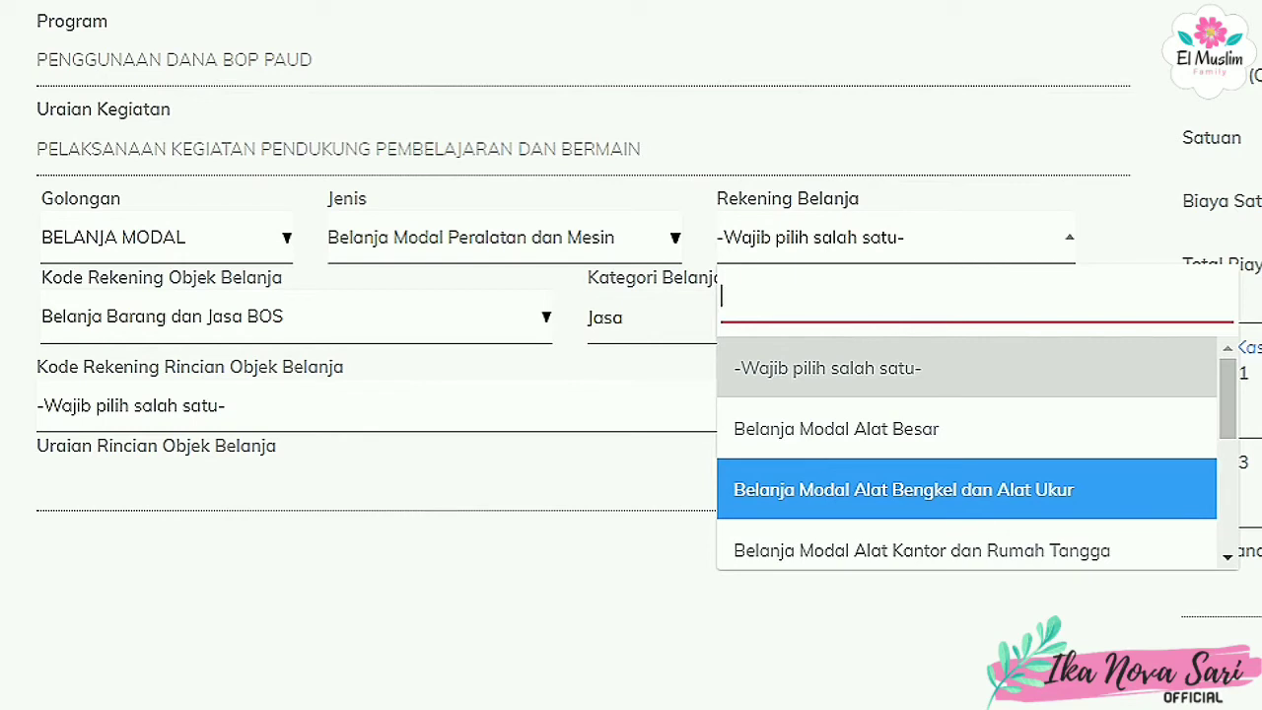
key(Up)
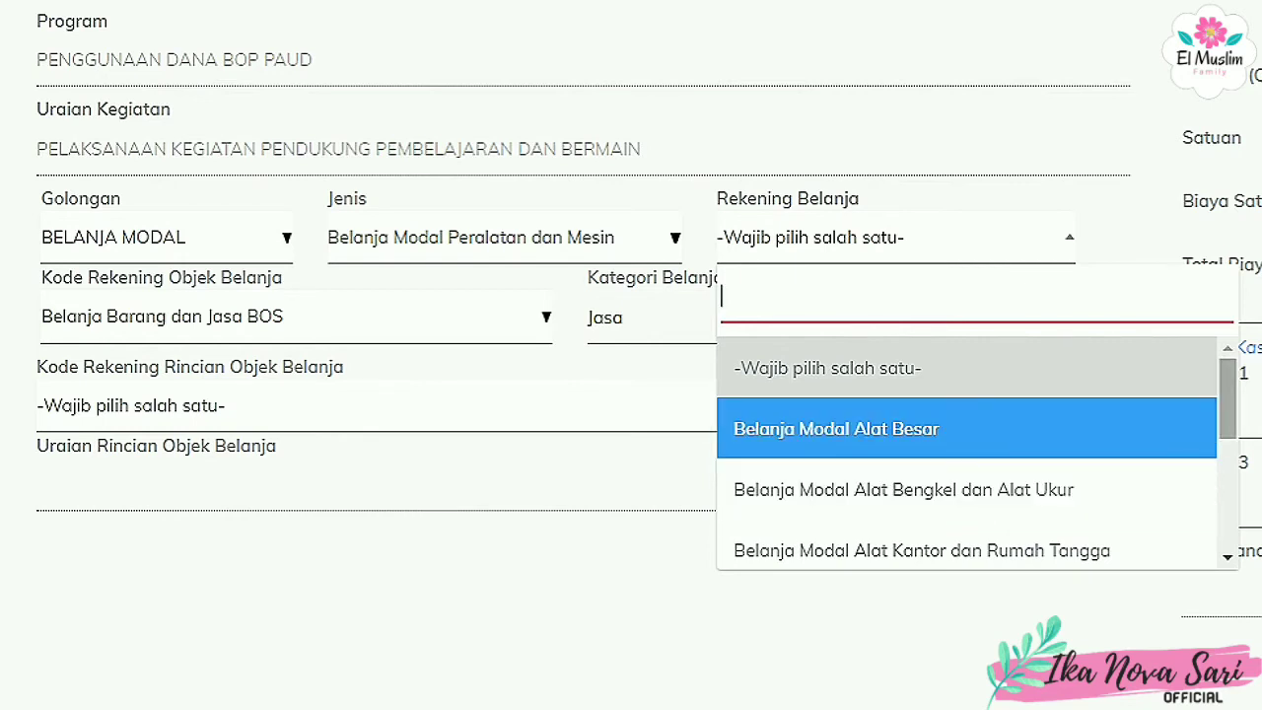
drag(1228, 403, 1227, 453)
key(Up)
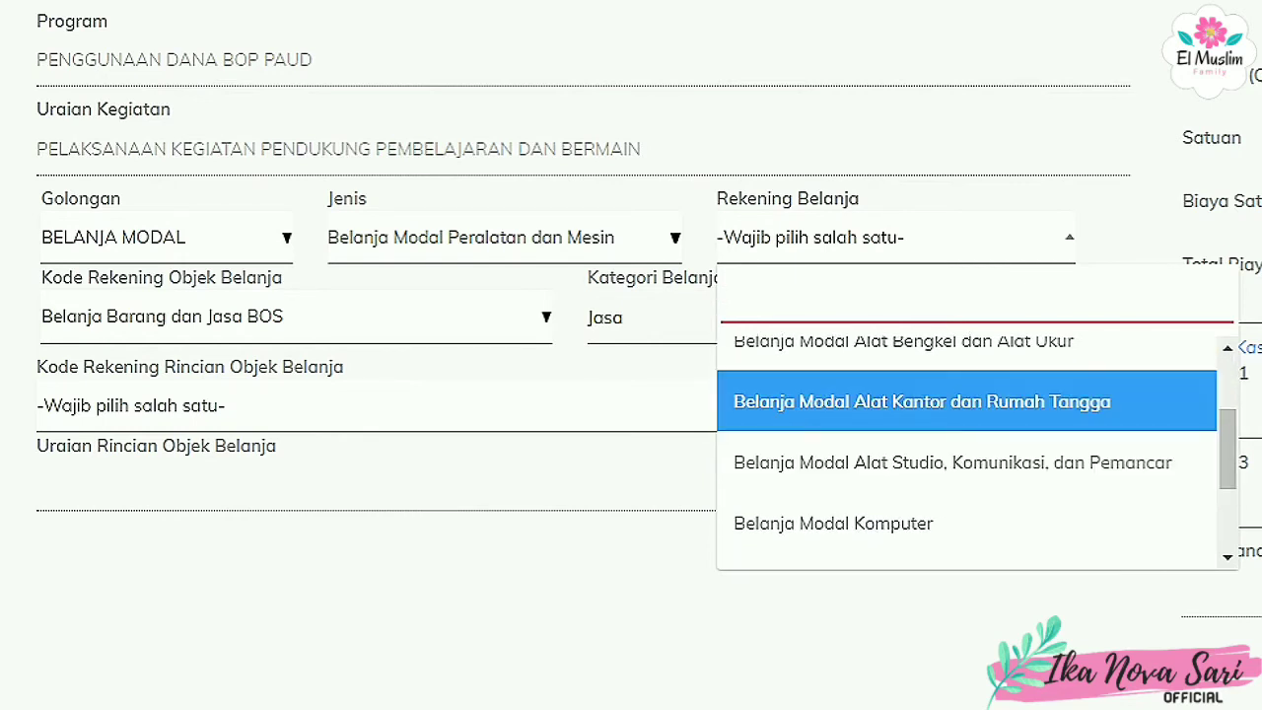
key(Down)
key(Down)
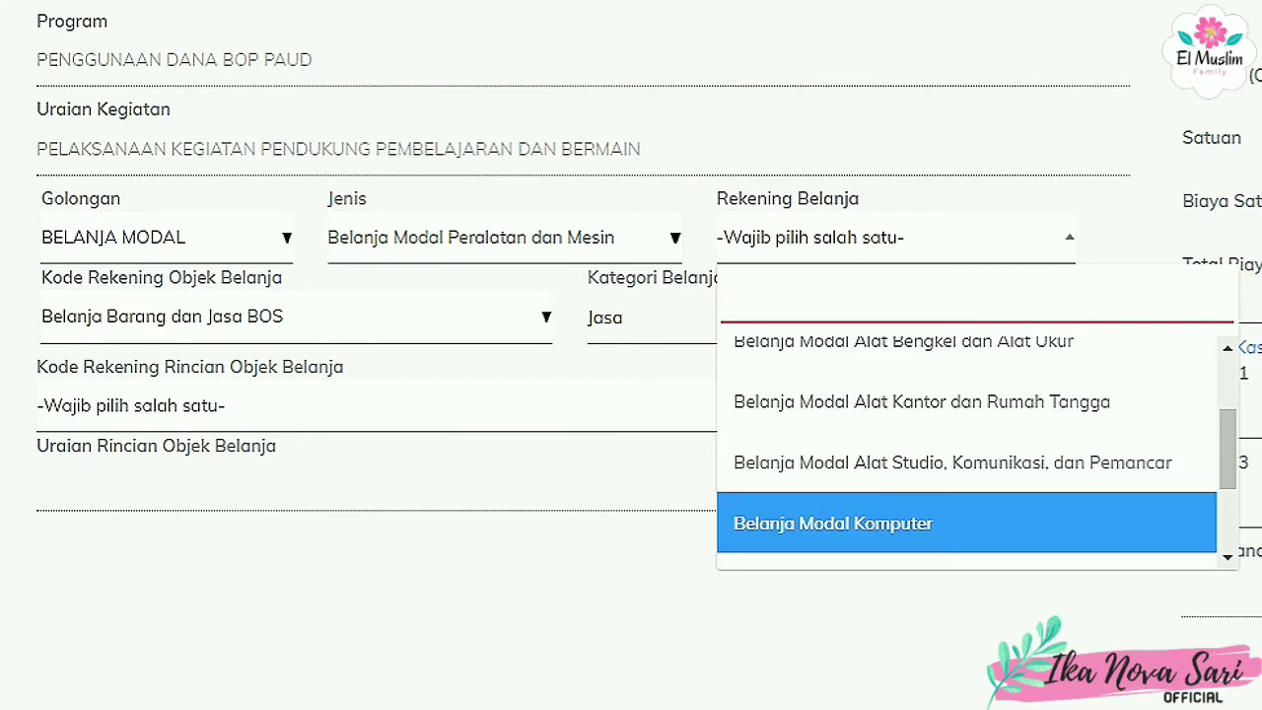
key(Up)
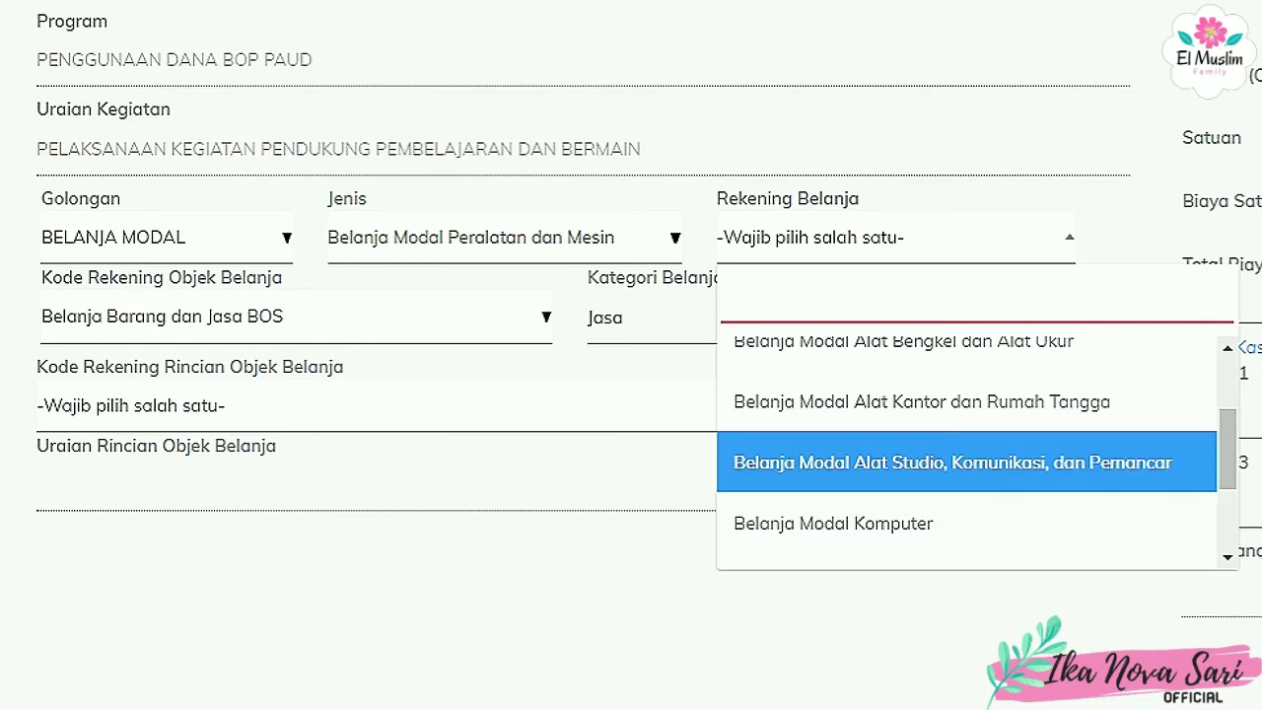
key(Down)
scroll(976, 443, down, 3)
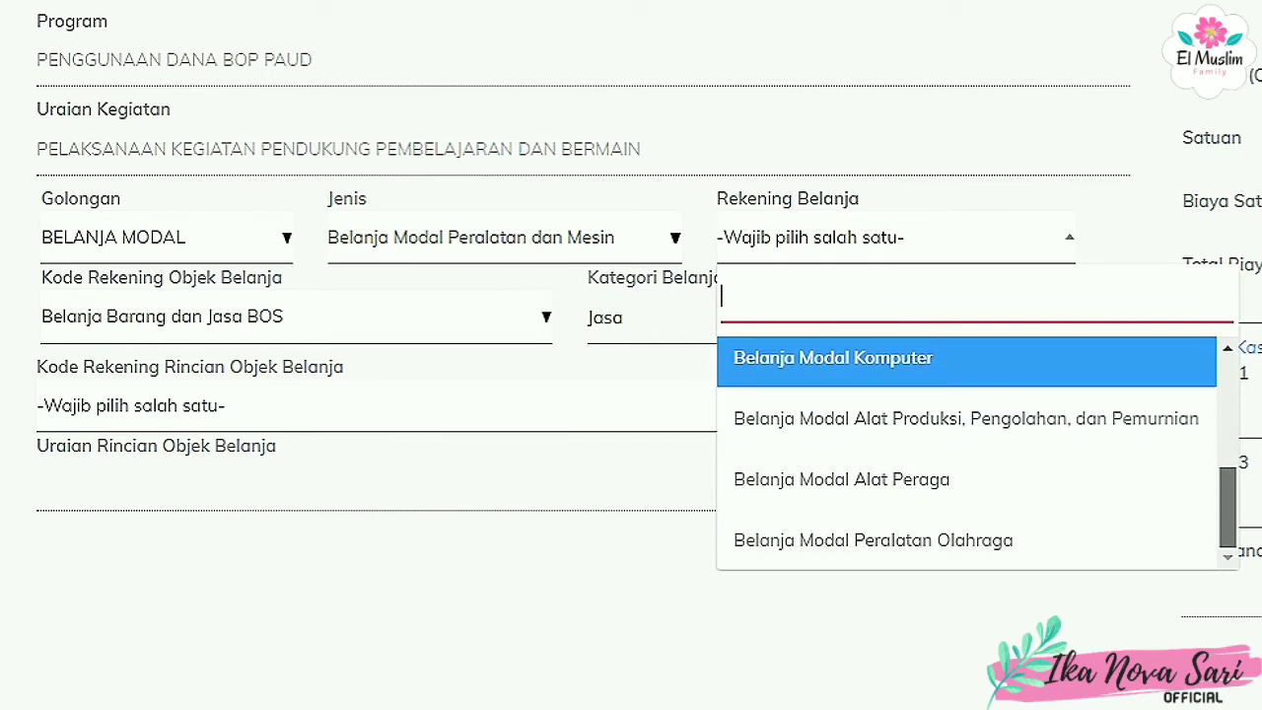
key(Down)
key(Down)
key(Down)
key(Up)
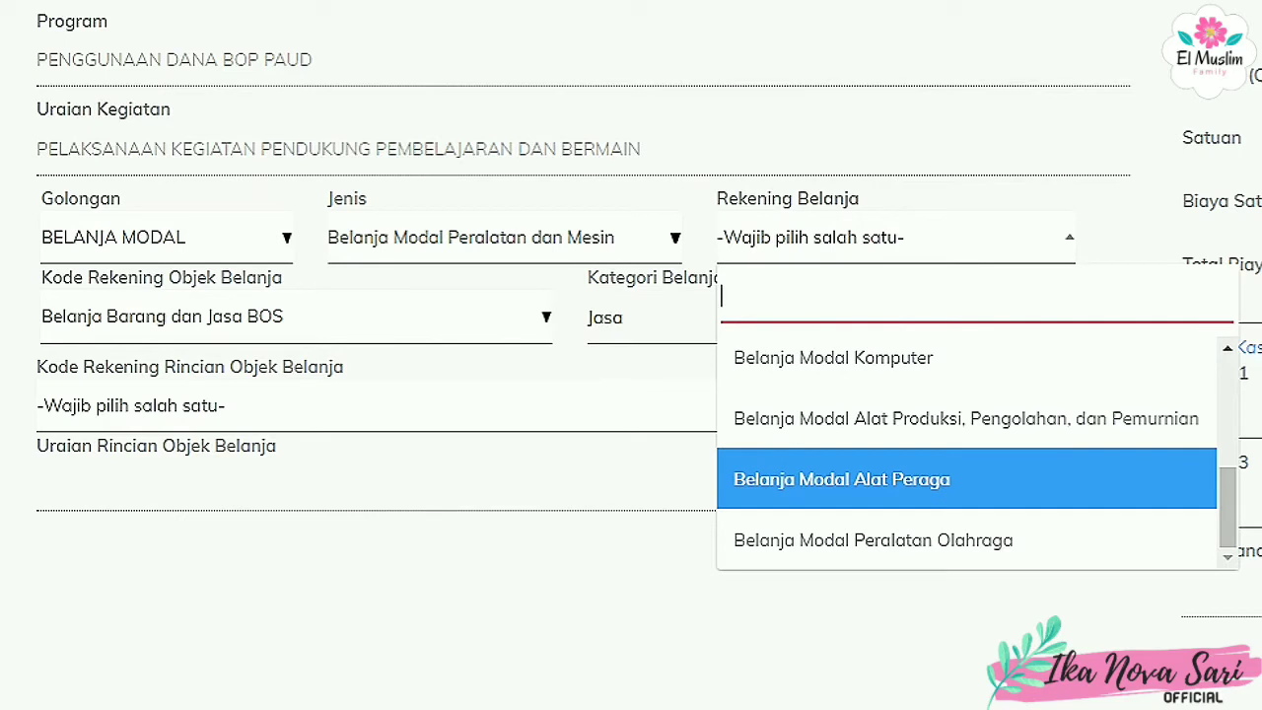
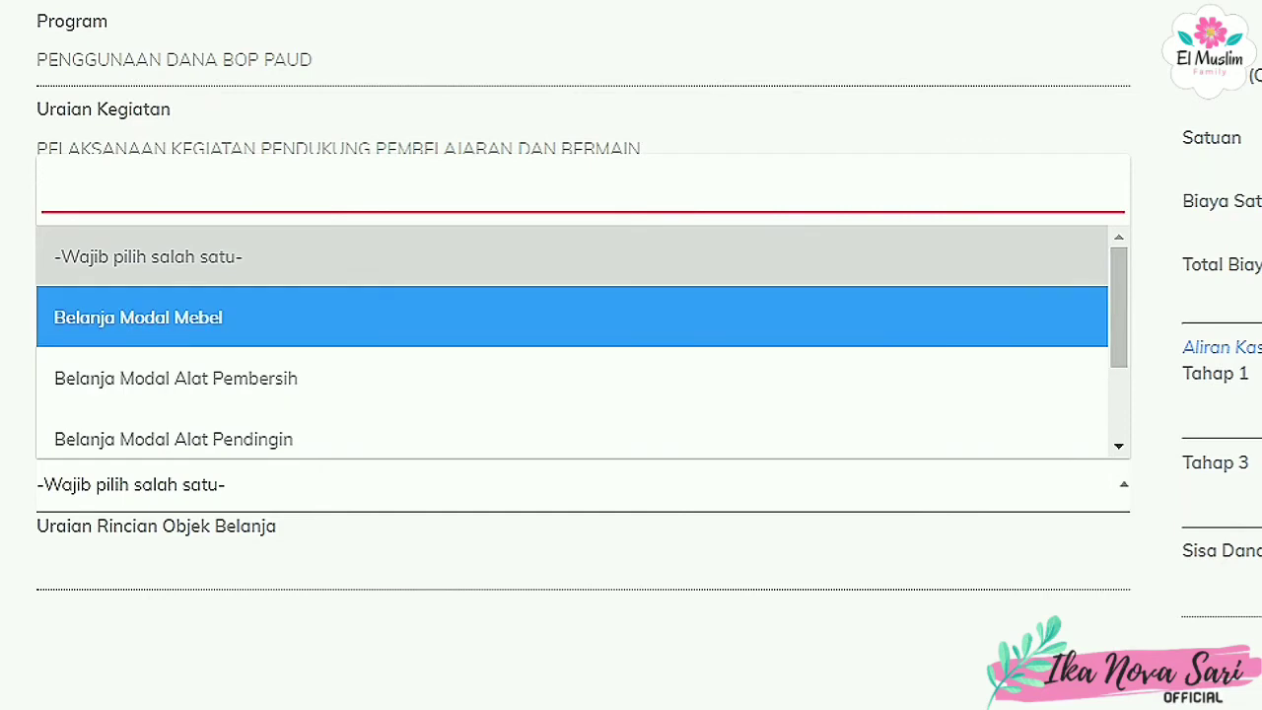
Review the detail codes for Belanja Modal Alat Rumah Tangga and check the Kode Rekening Objek Belanja choices
key(Down)
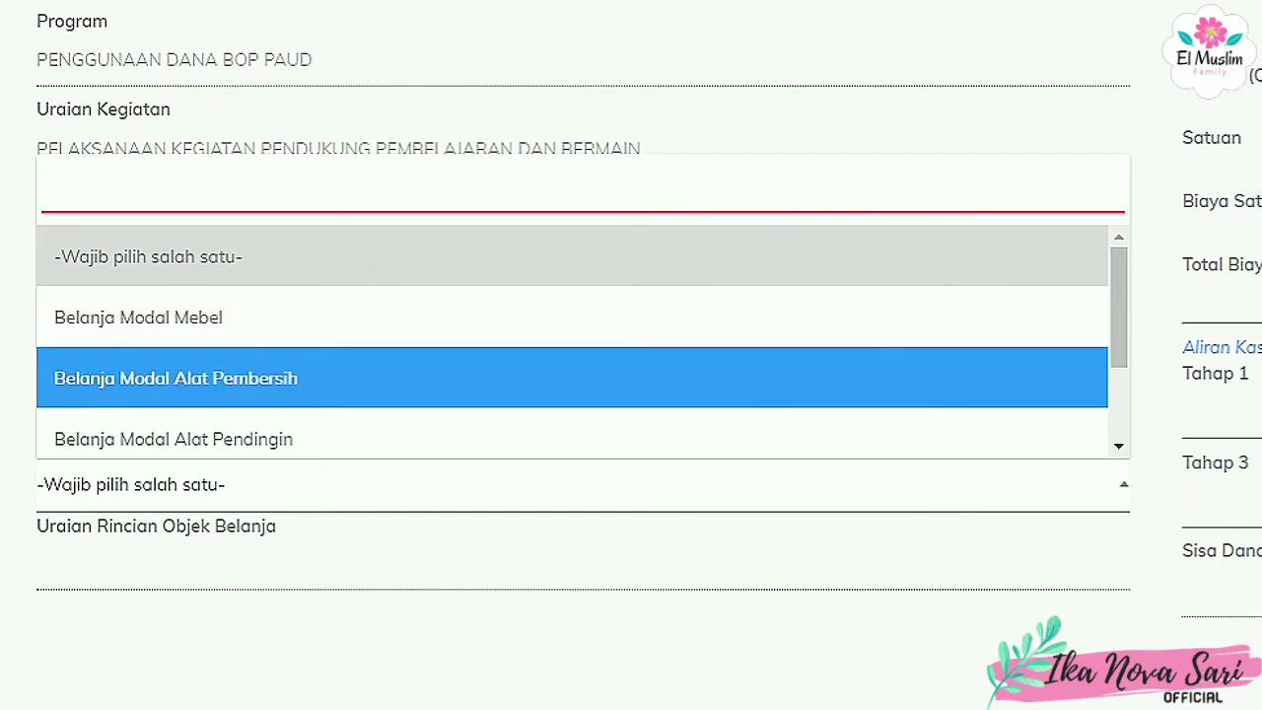
key(Up)
scroll(582, 335, down, 3)
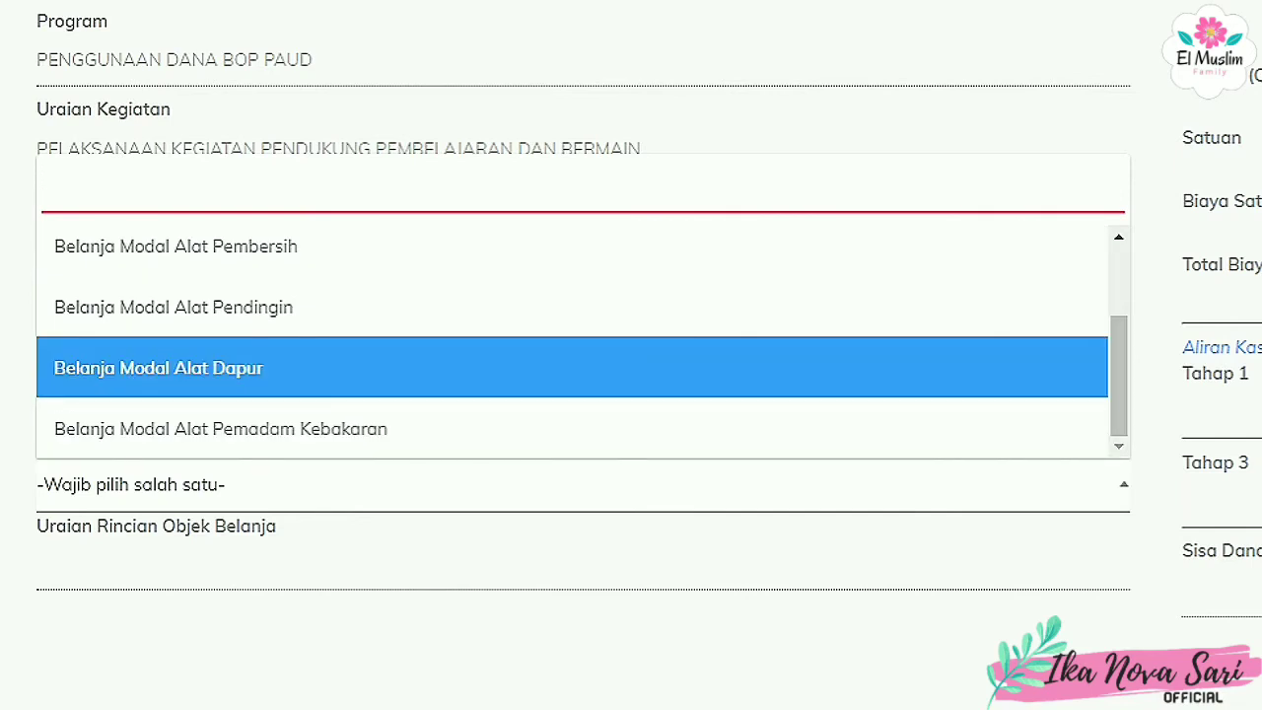
key(Down)
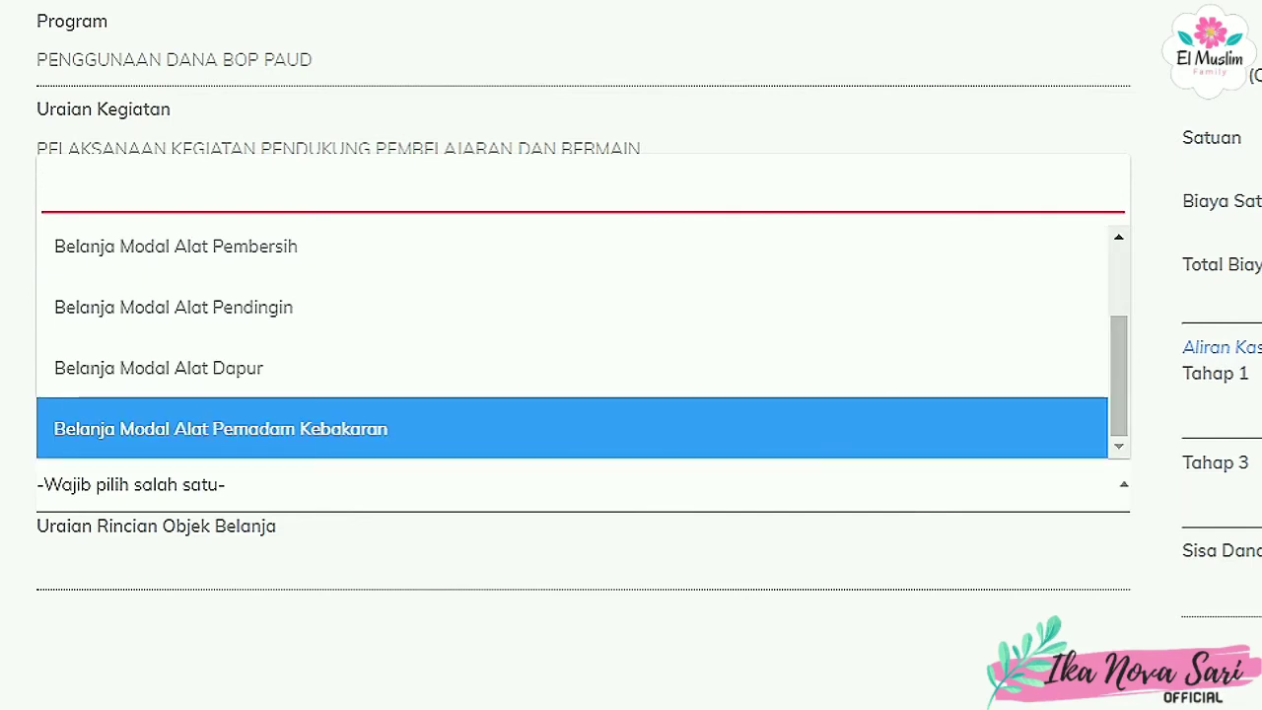
key(Escape)
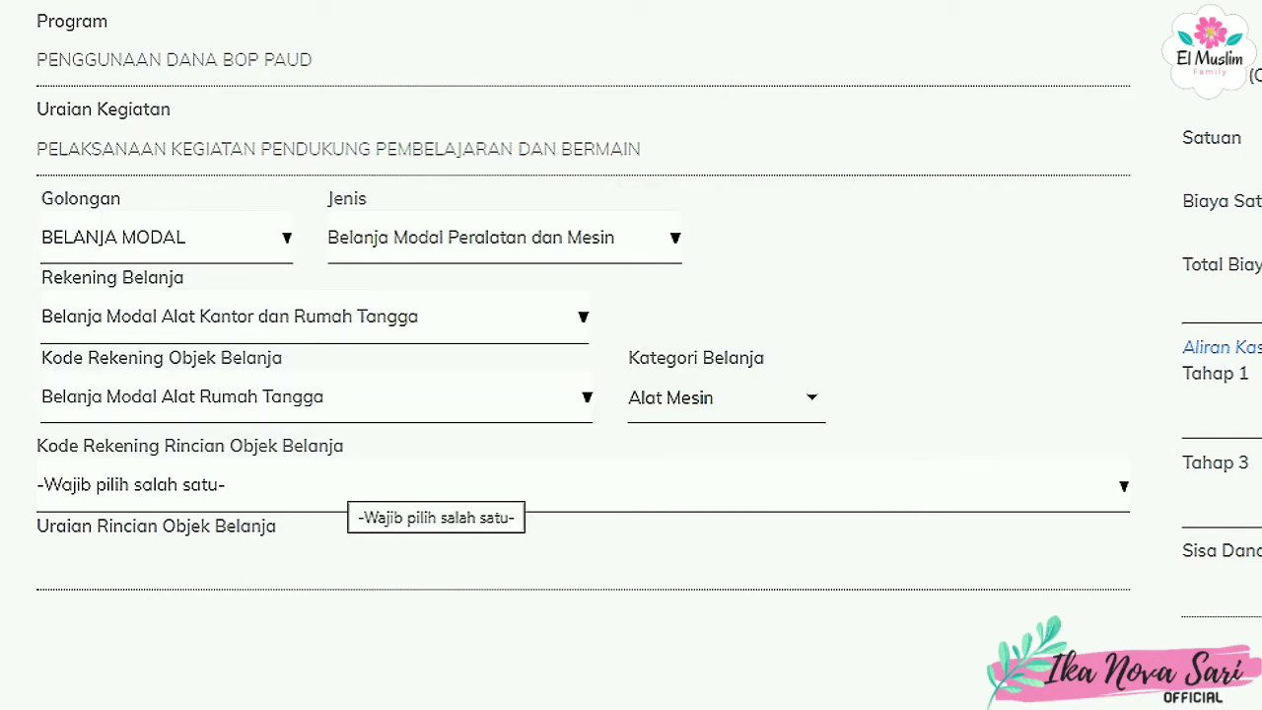
click(340, 397)
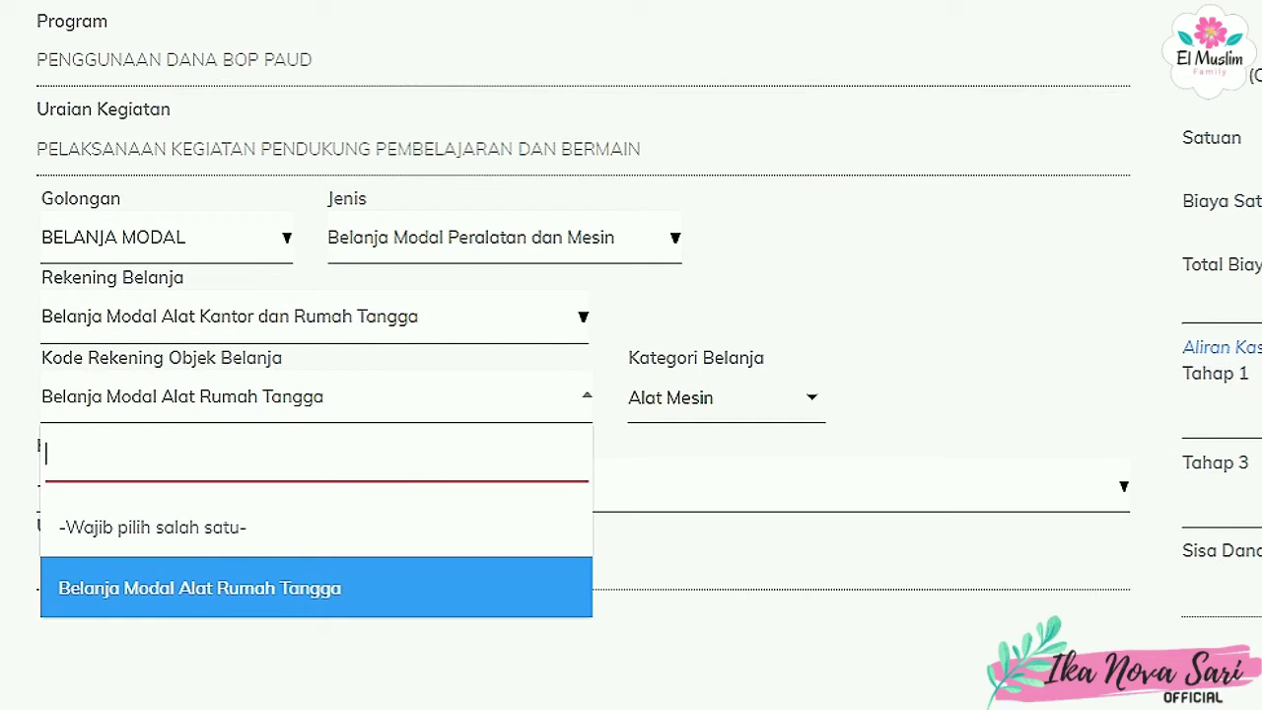
Change Rekening Belanja to Belanja Modal Alat Studio, Komunikasi, dan Pemancar
click(340, 316)
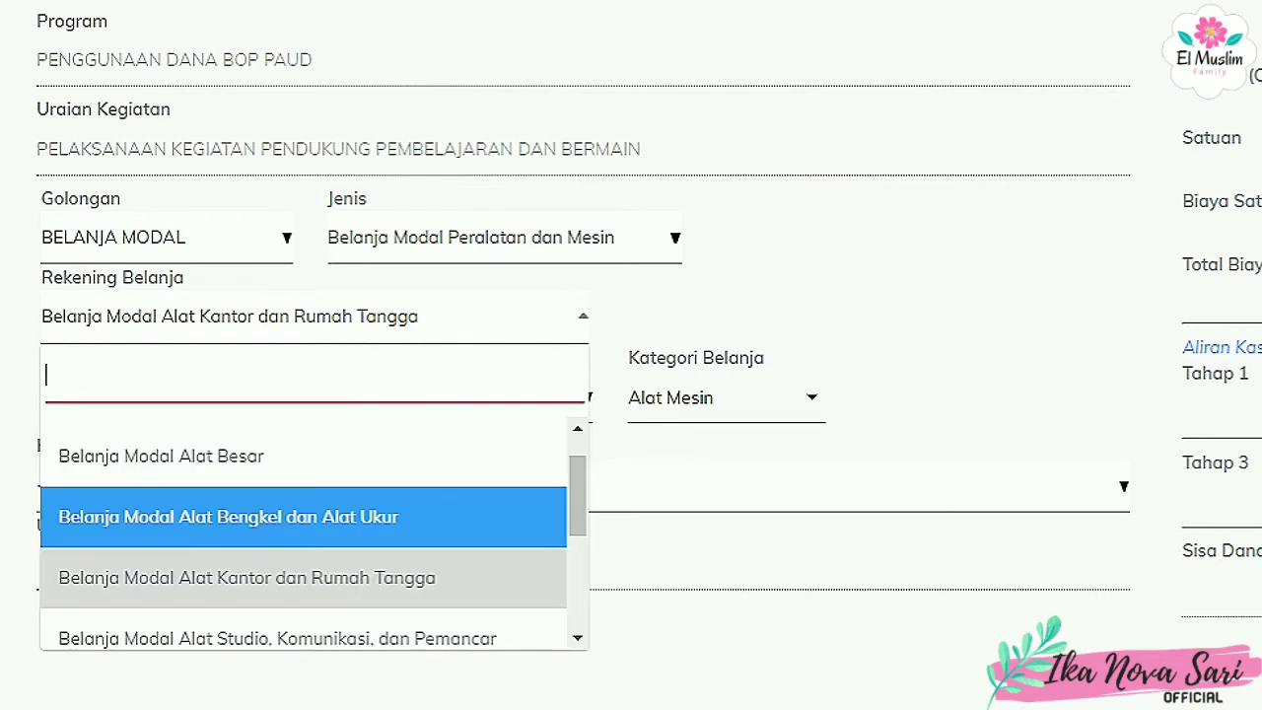
scroll(314, 532, down, 4)
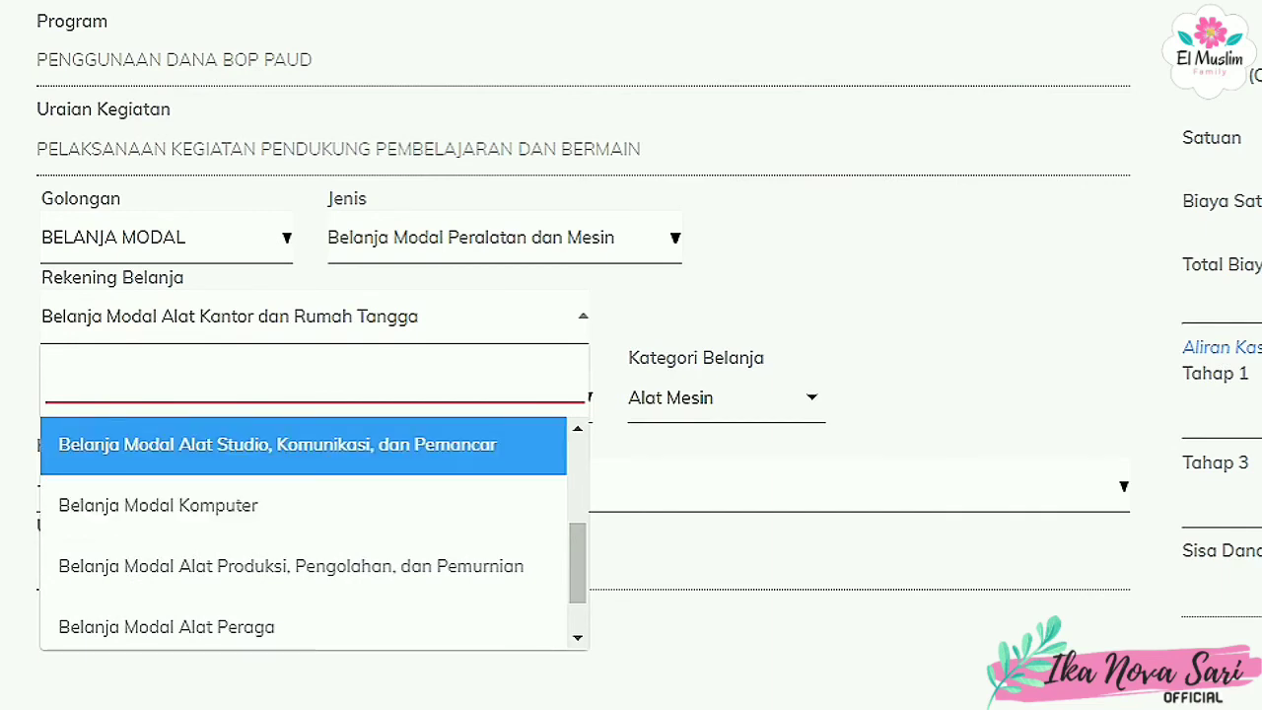
click(296, 444)
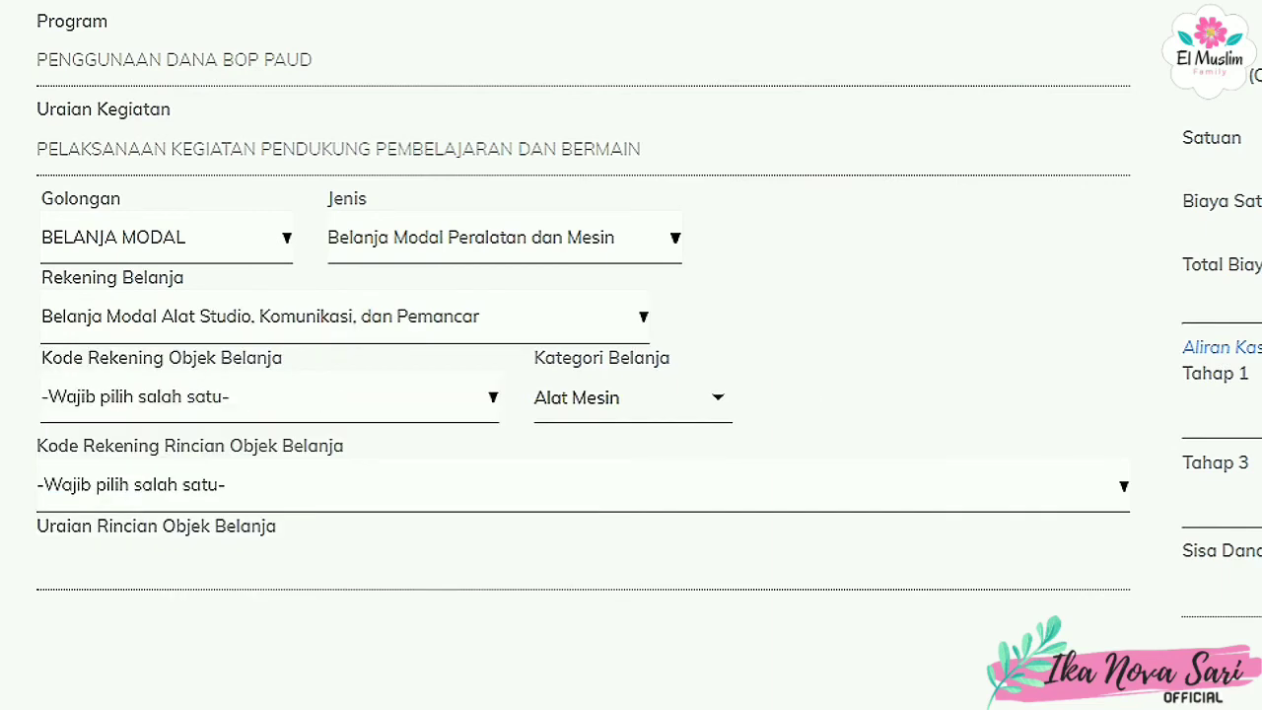
Set Kode Rekening Objek Belanja to Belanja Modal Alat Studio with Kategori Belanja Alat Mesin, and check its detail codes
click(269, 397)
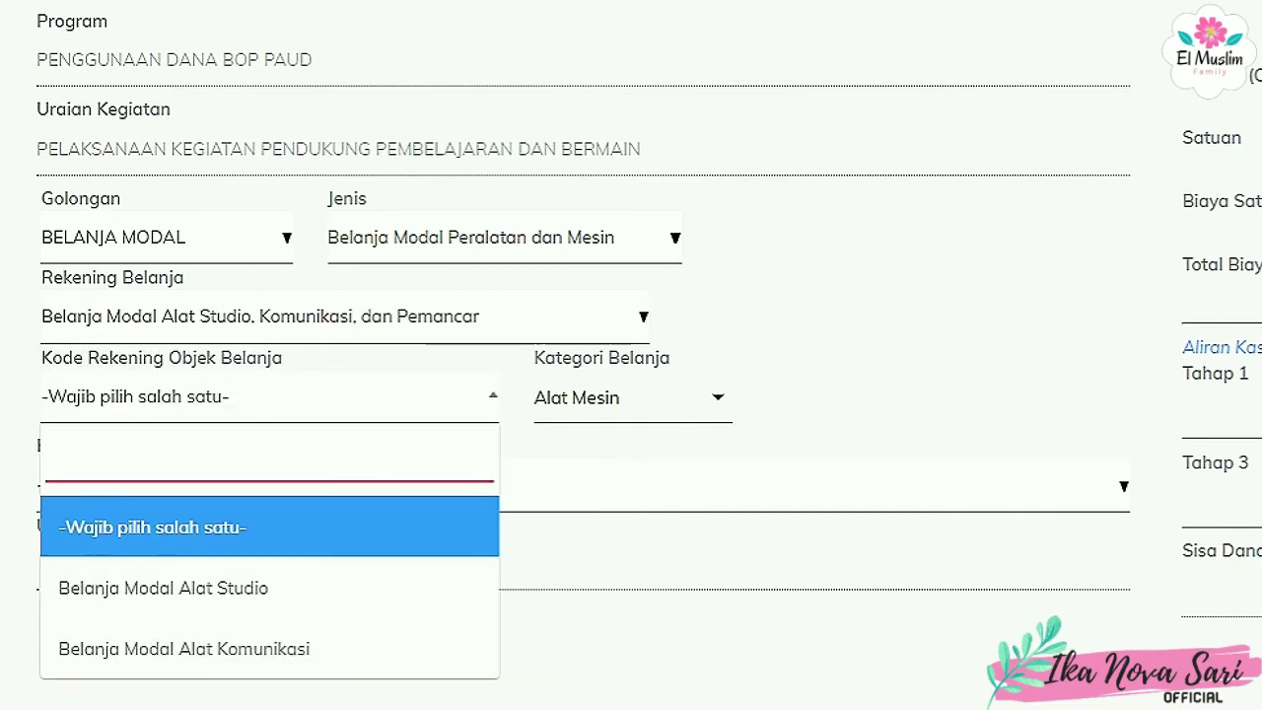
click(269, 588)
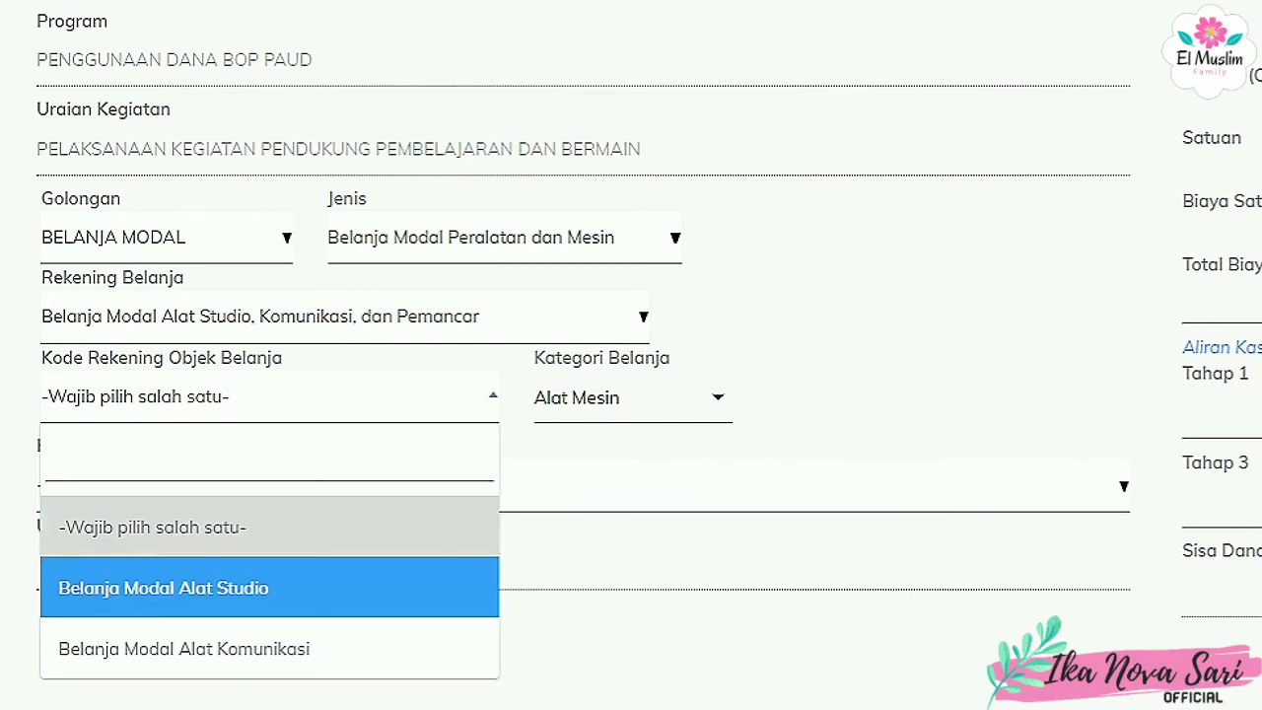
click(654, 398)
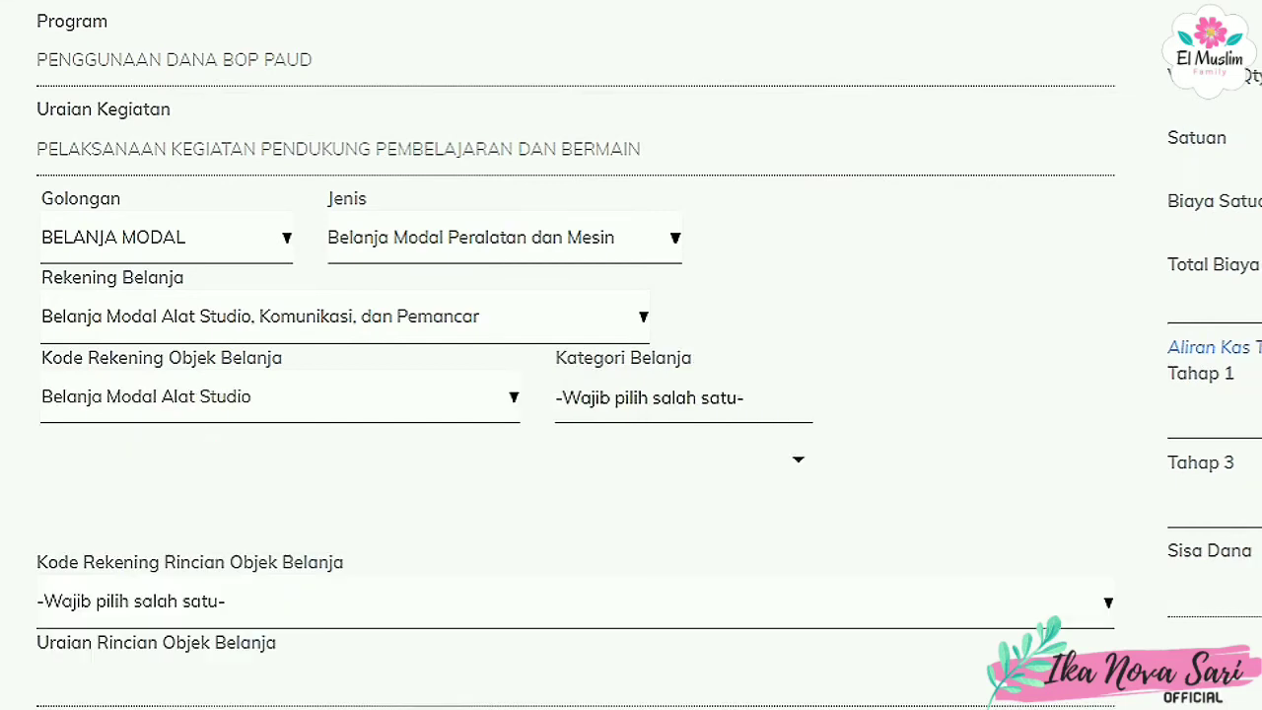
click(654, 454)
click(583, 485)
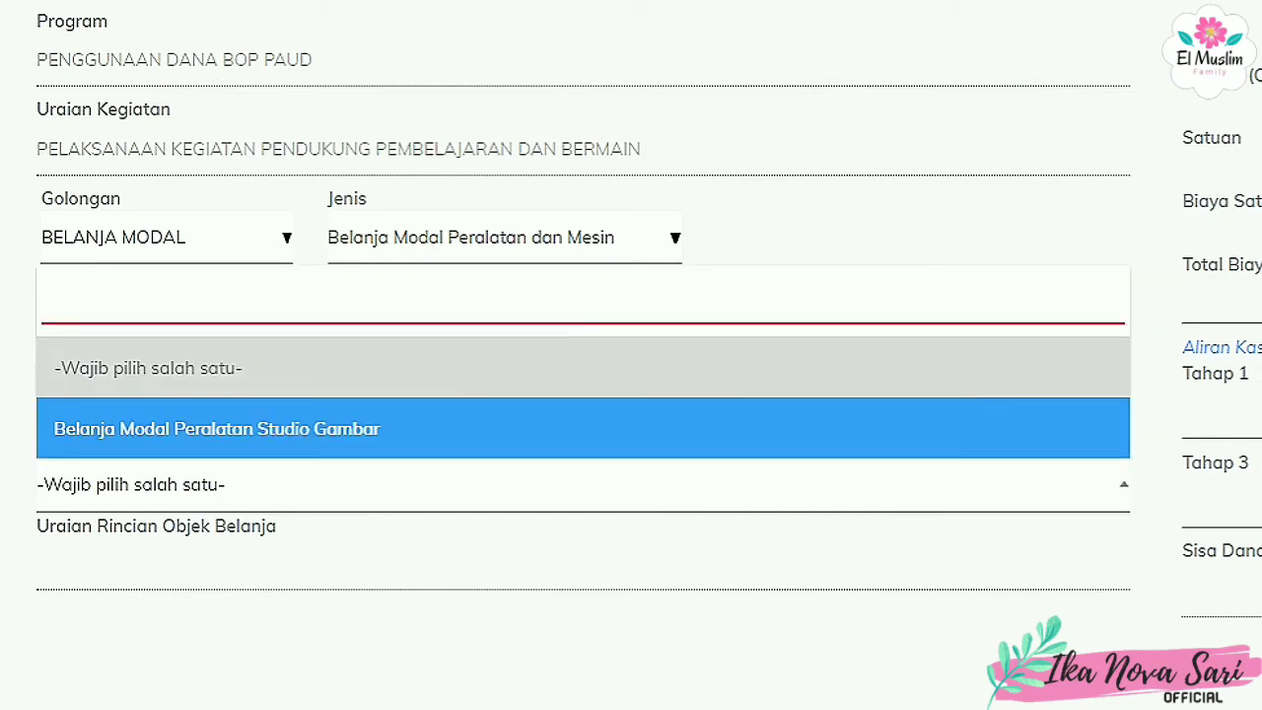
click(583, 428)
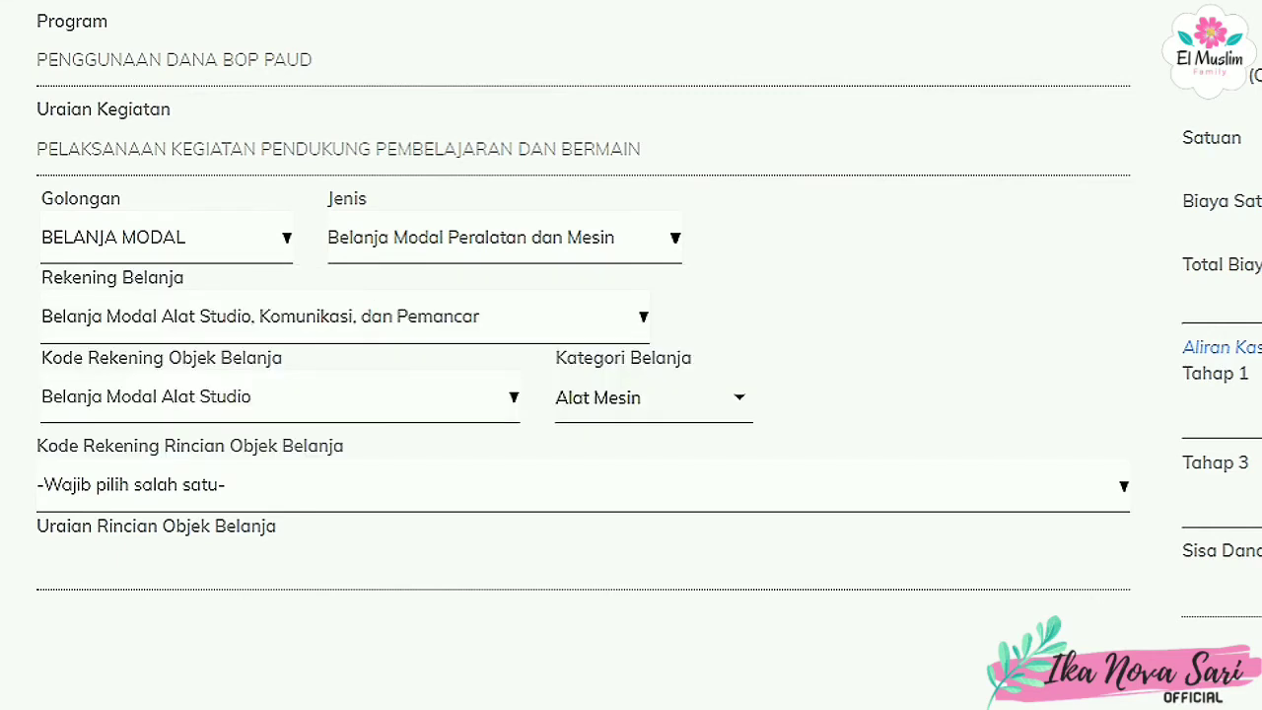
Change Kode Rekening Objek Belanja to Belanja Modal Alat Komunikasi with Kategori Belanja Alat Mesin, and check its detail codes
click(276, 396)
click(184, 648)
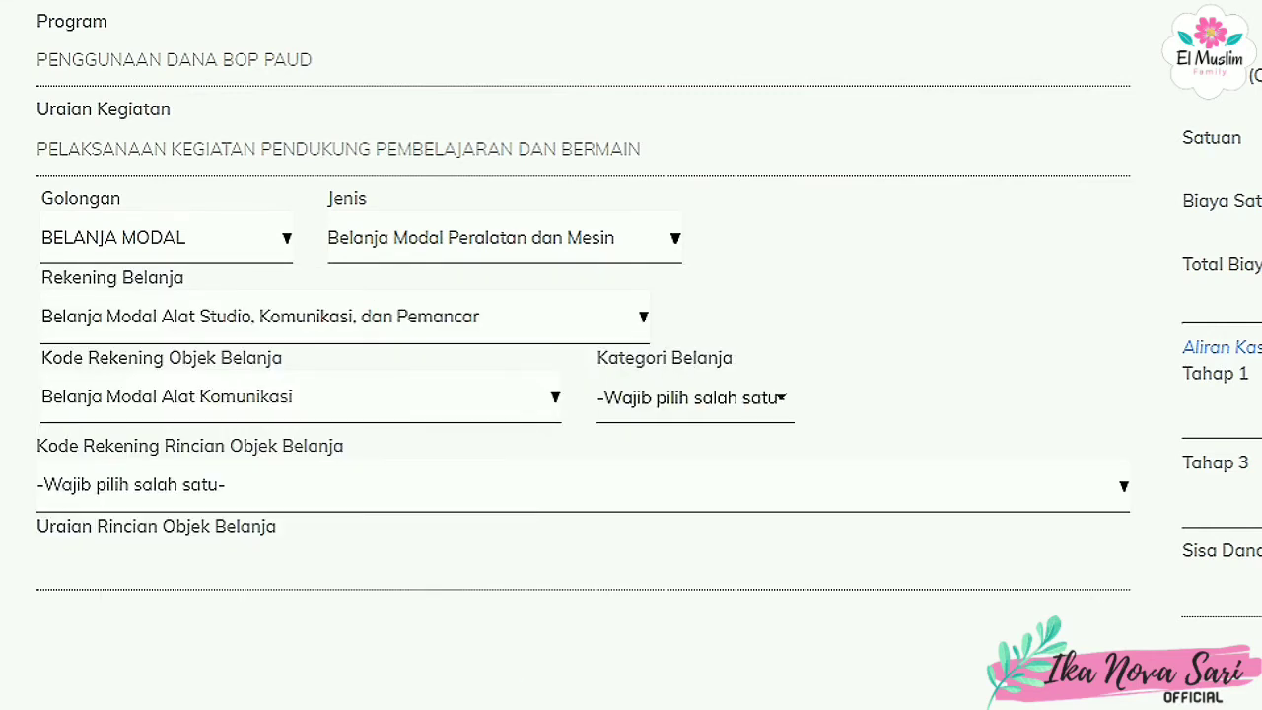
click(695, 397)
click(670, 456)
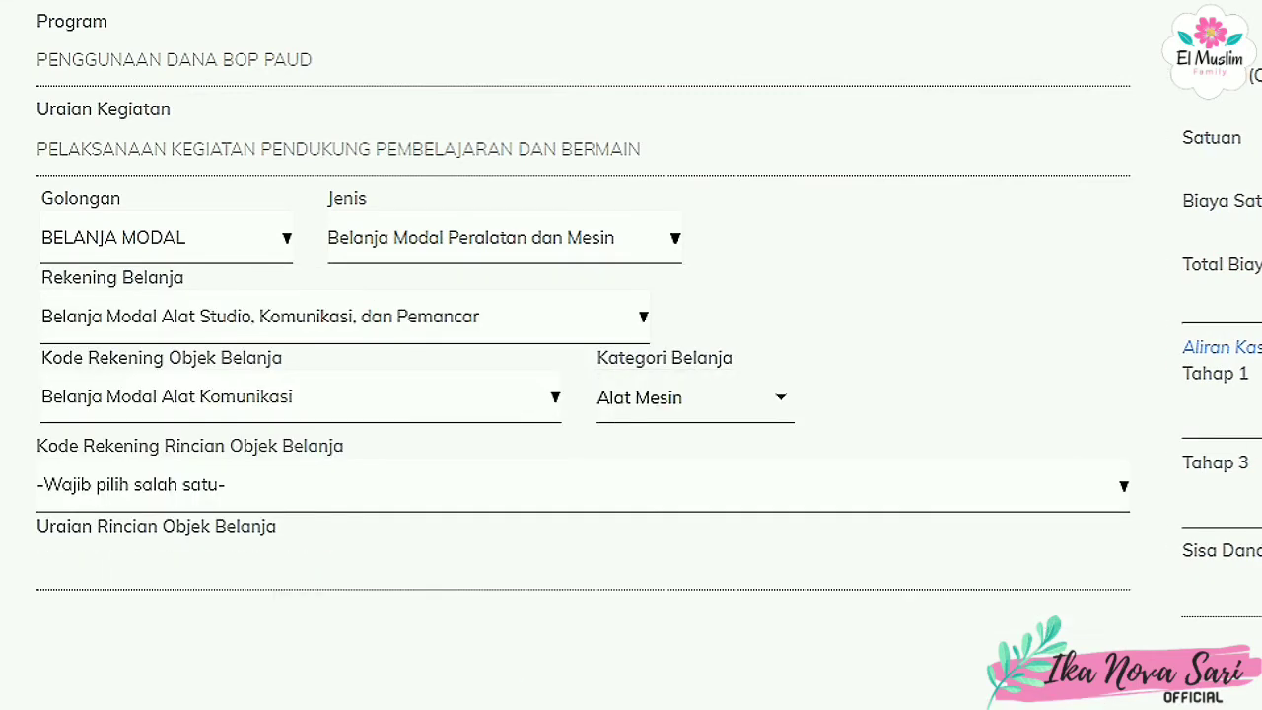
click(562, 485)
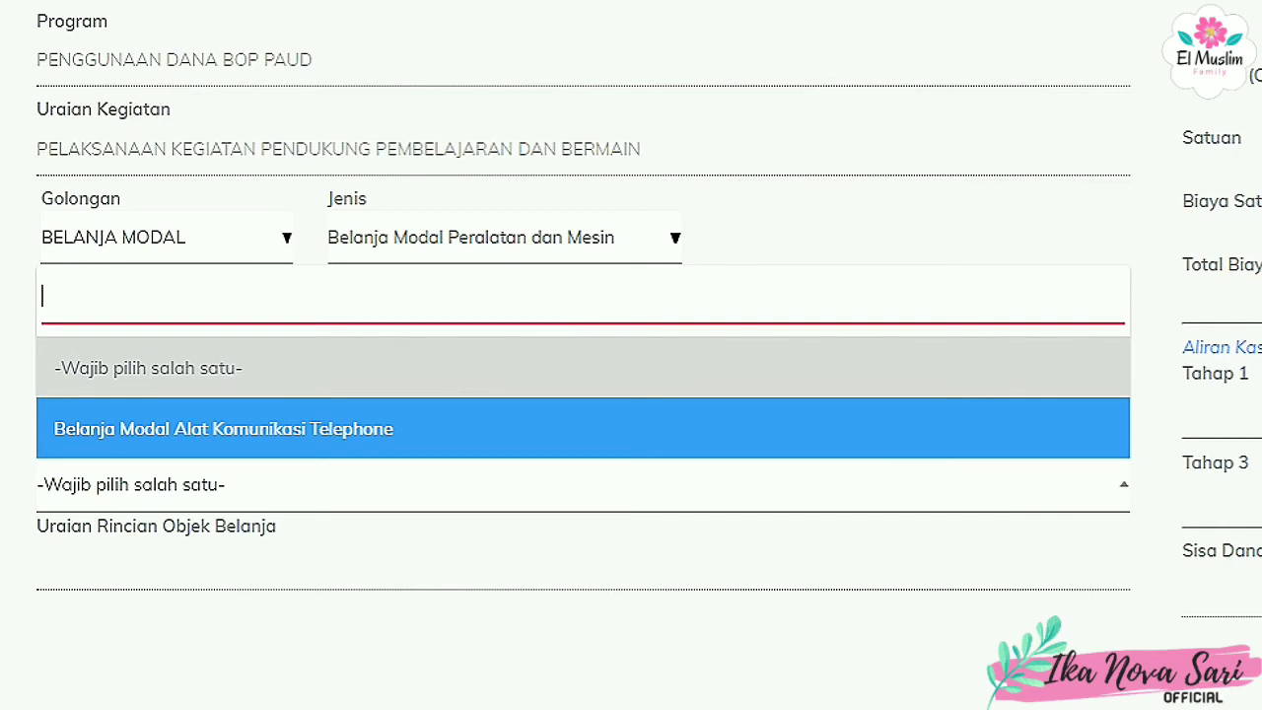
click(583, 429)
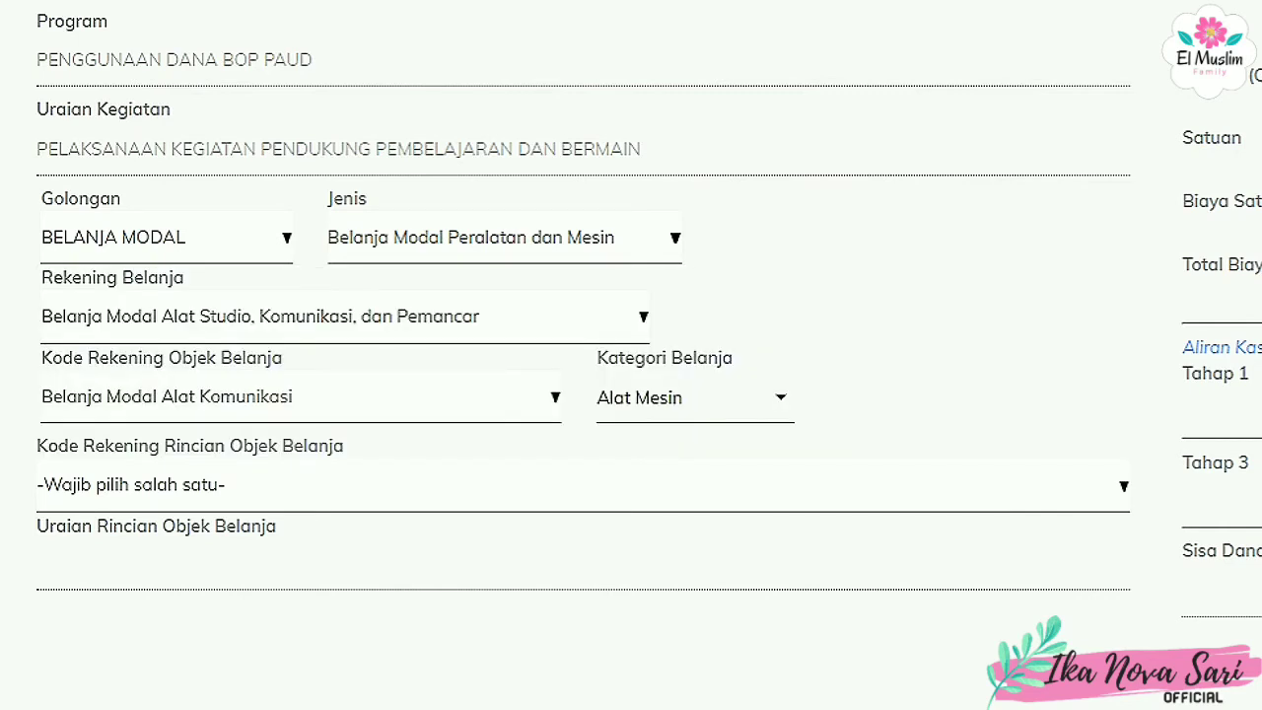
Change Rekening Belanja to Belanja Modal Komputer
click(434, 317)
scroll(434, 503, down, 1)
scroll(335, 532, down, 2)
click(157, 456)
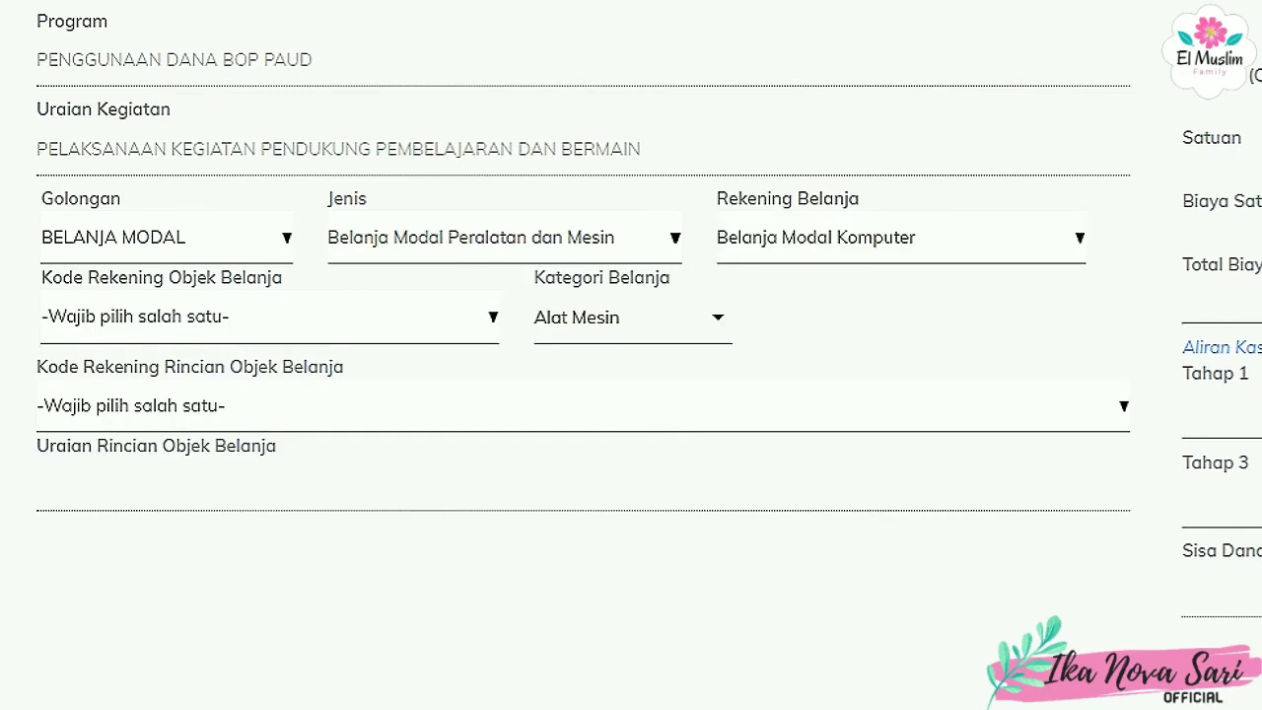
Set Kode Rekening Objek Belanja to Belanja Modal Komputer Unit with Kategori Belanja Alat Mesin, and check its detail codes
click(269, 316)
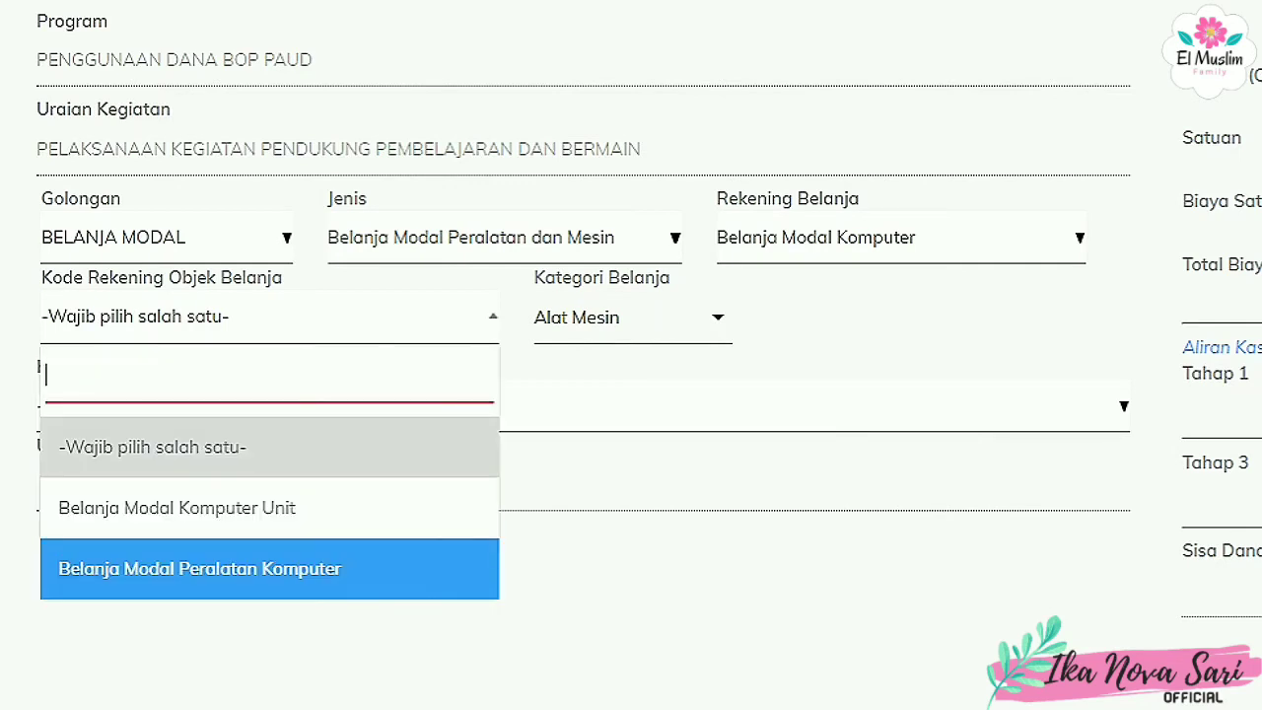
click(177, 507)
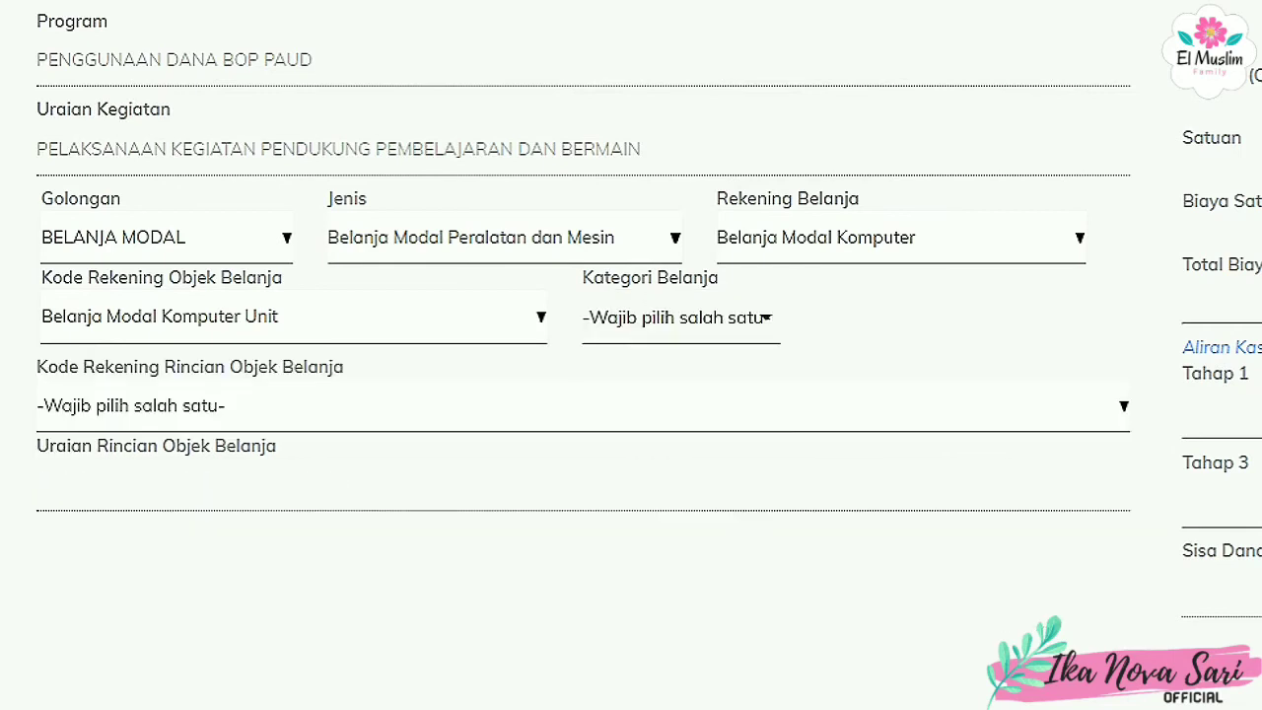
click(681, 317)
click(658, 376)
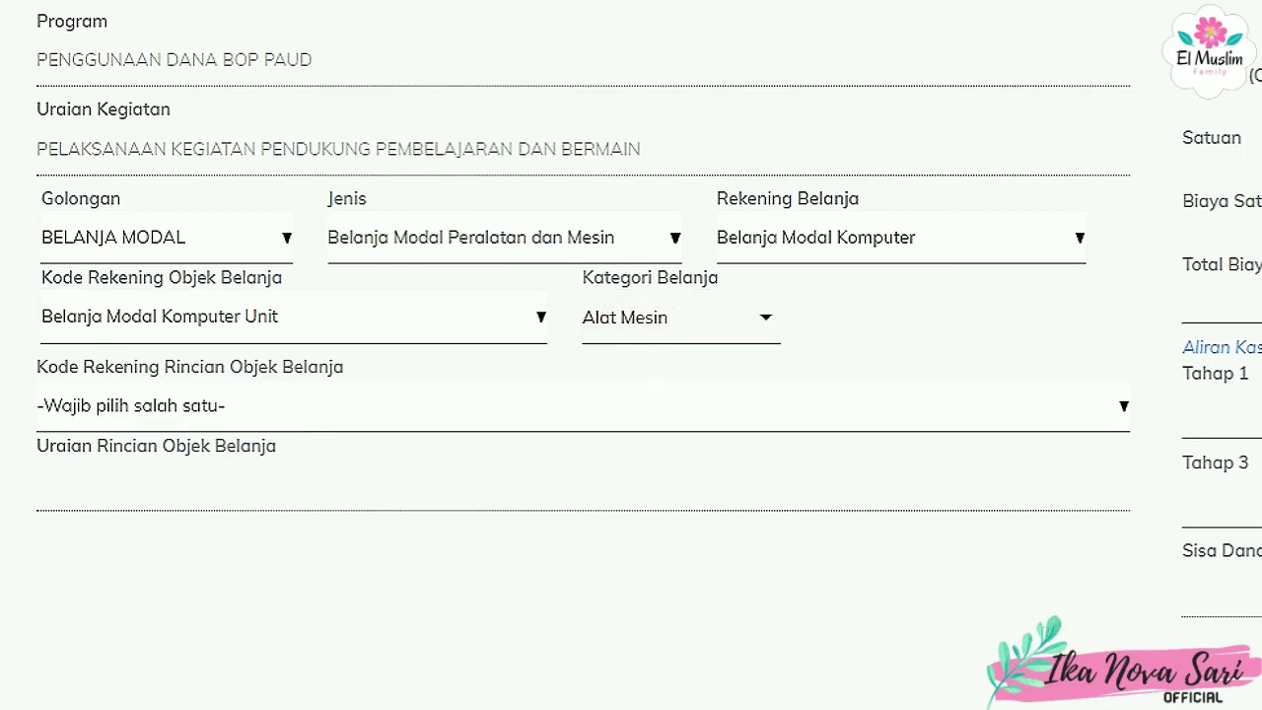
click(582, 406)
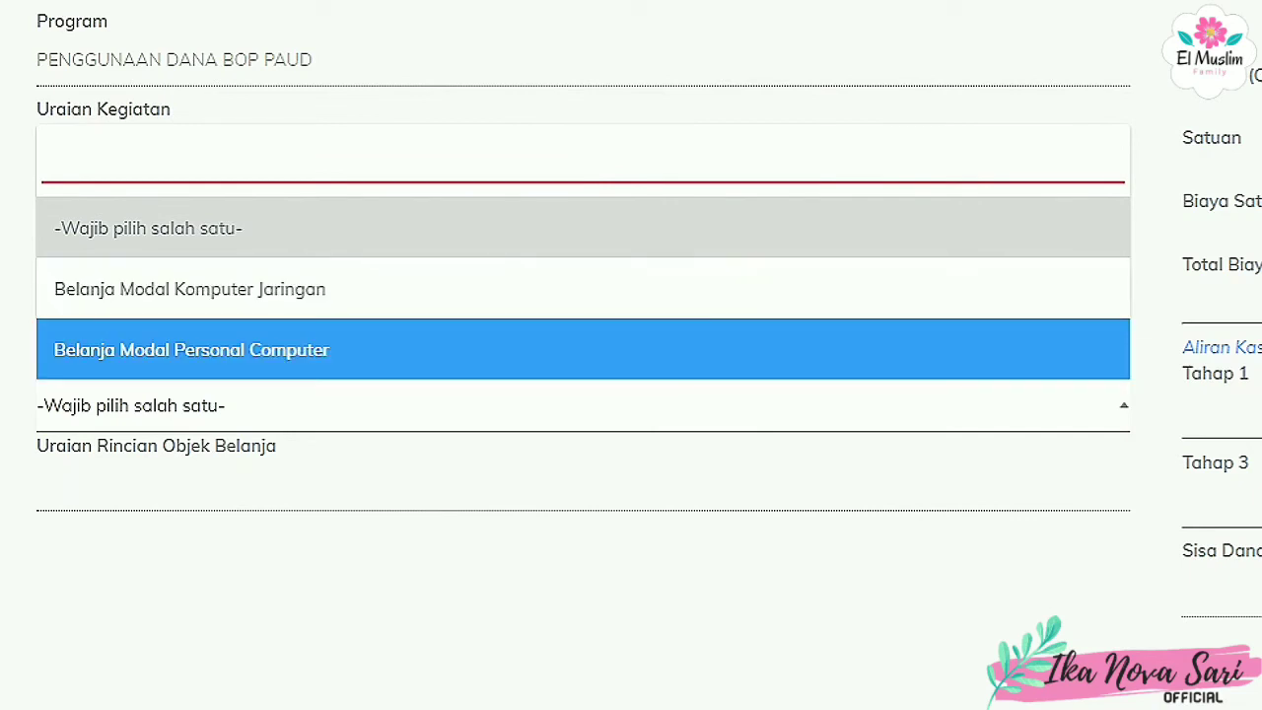
click(581, 350)
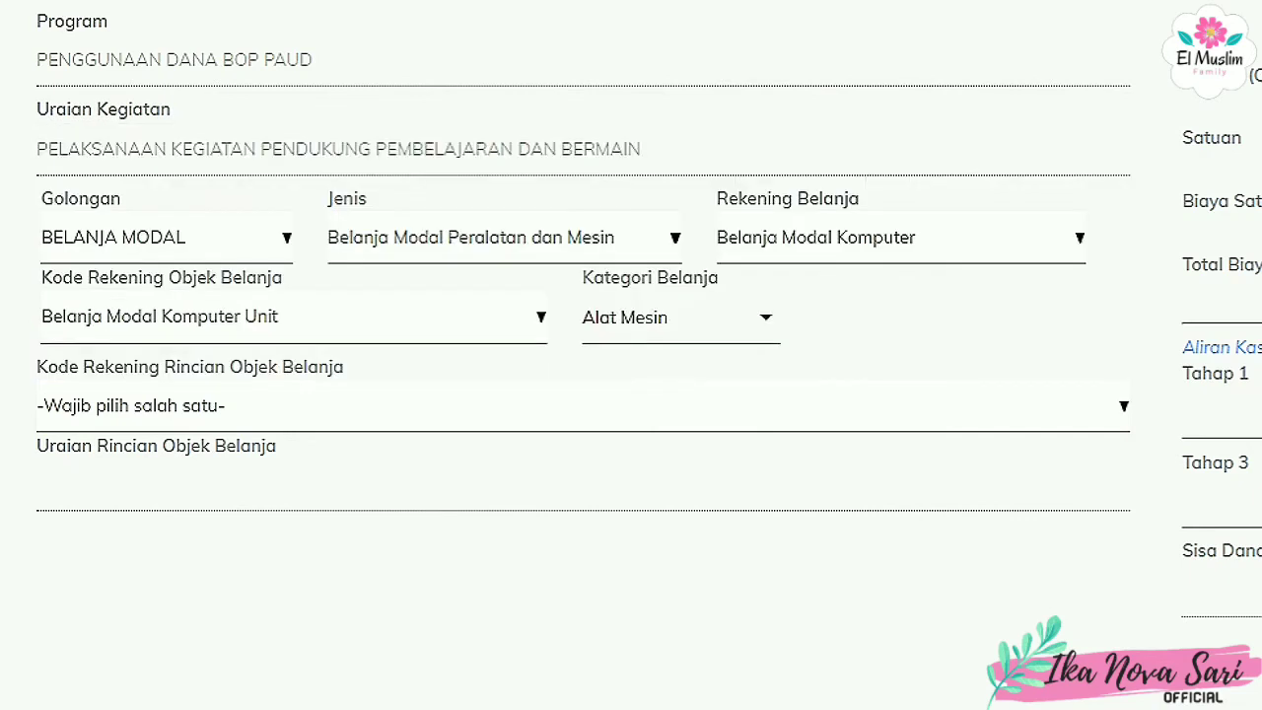
Change Kode Rekening Objek Belanja to Belanja Modal Peralatan Komputer and check the listed detail codes
click(294, 316)
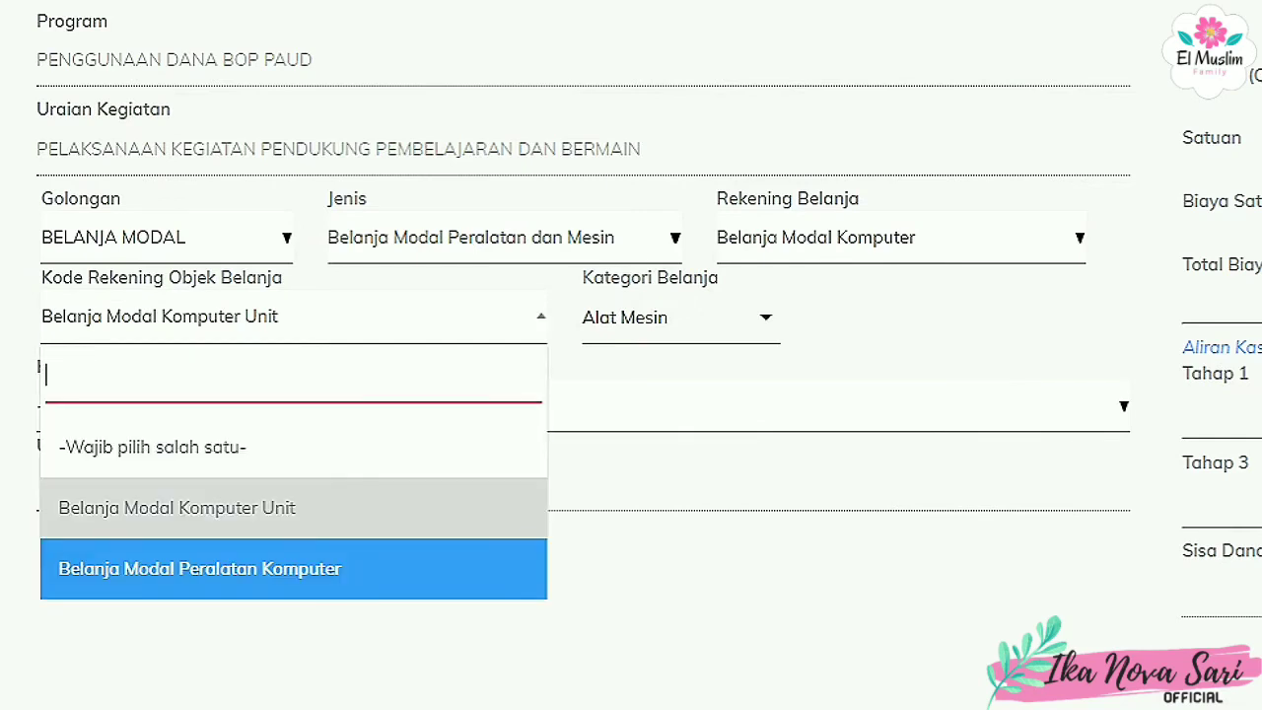
click(256, 568)
click(726, 317)
click(702, 376)
click(581, 407)
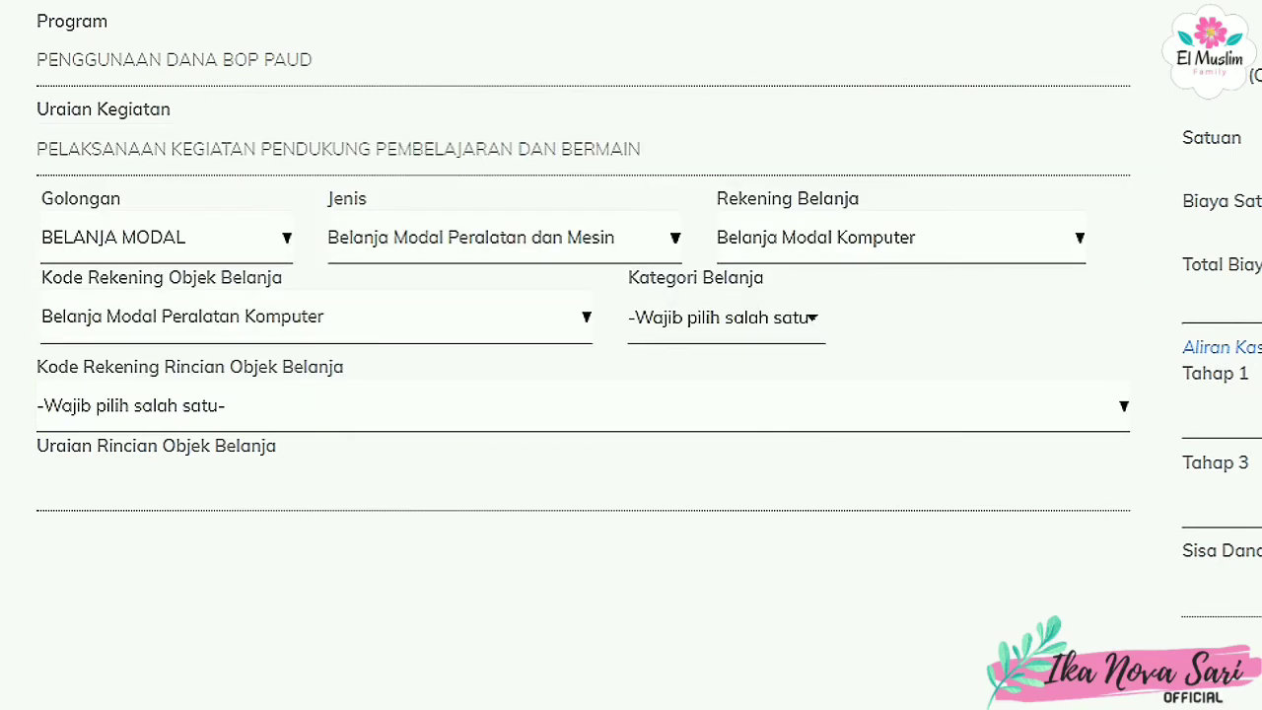
click(581, 406)
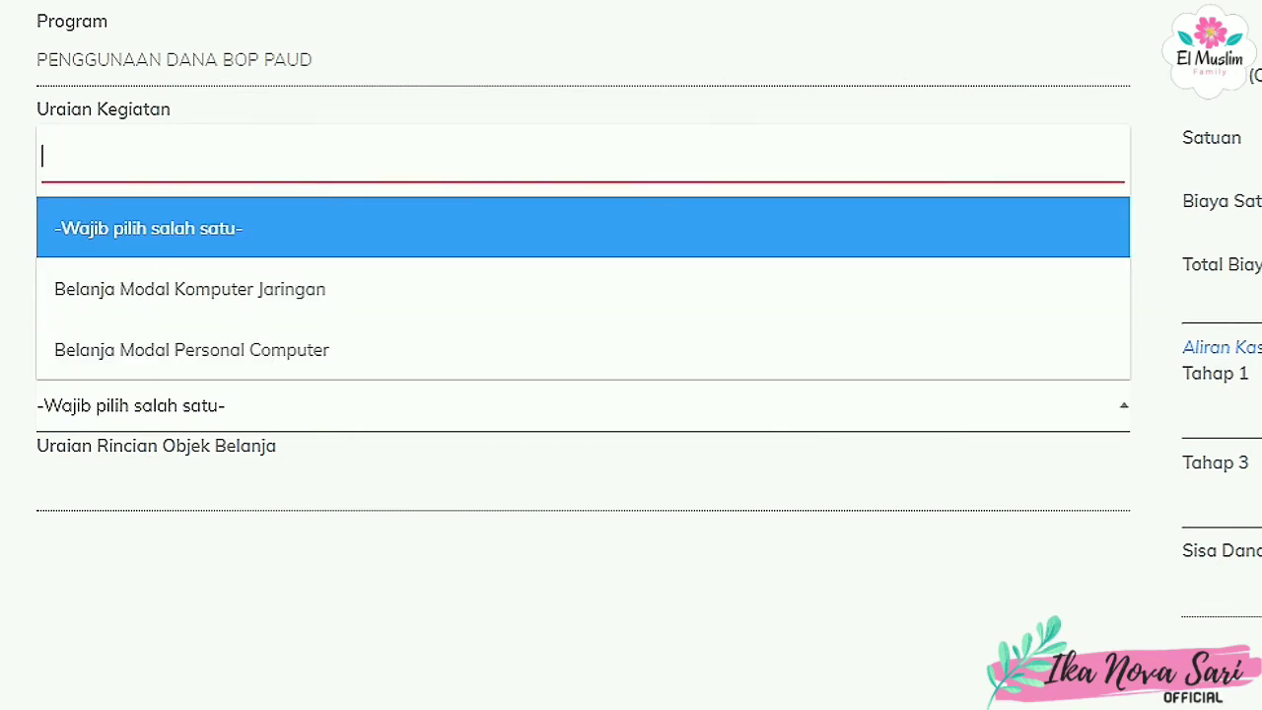
click(581, 350)
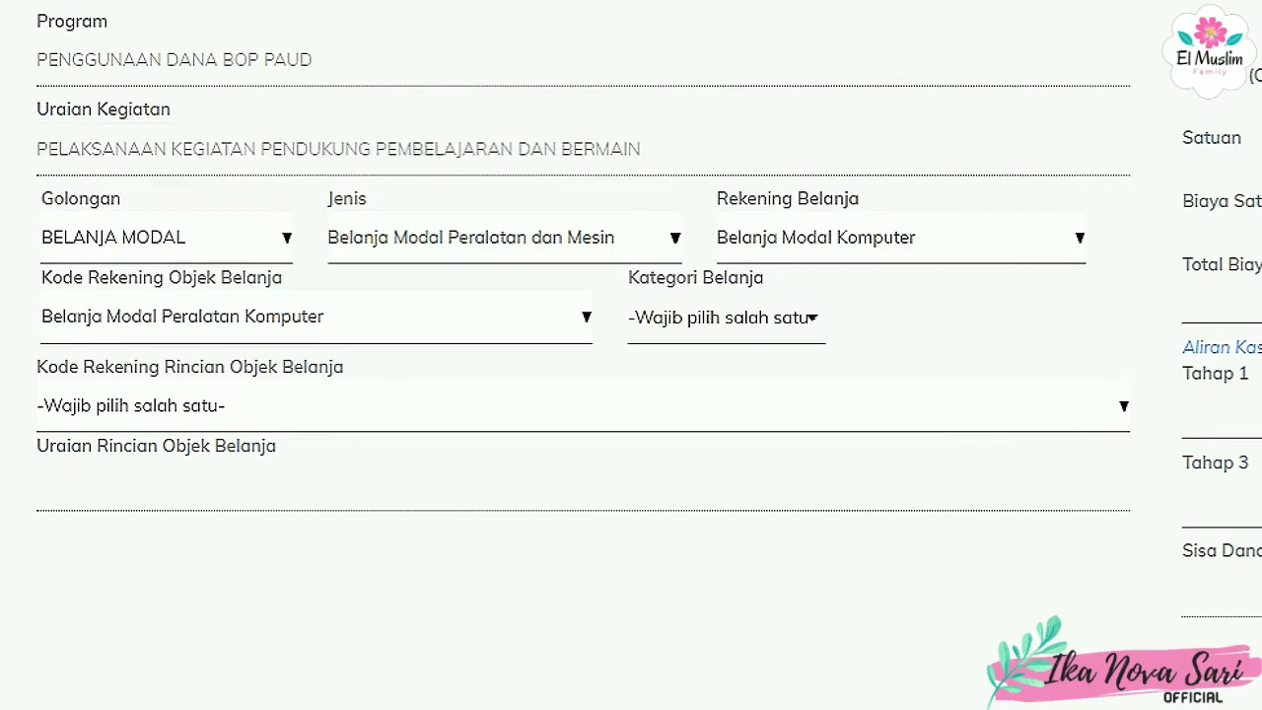
click(582, 318)
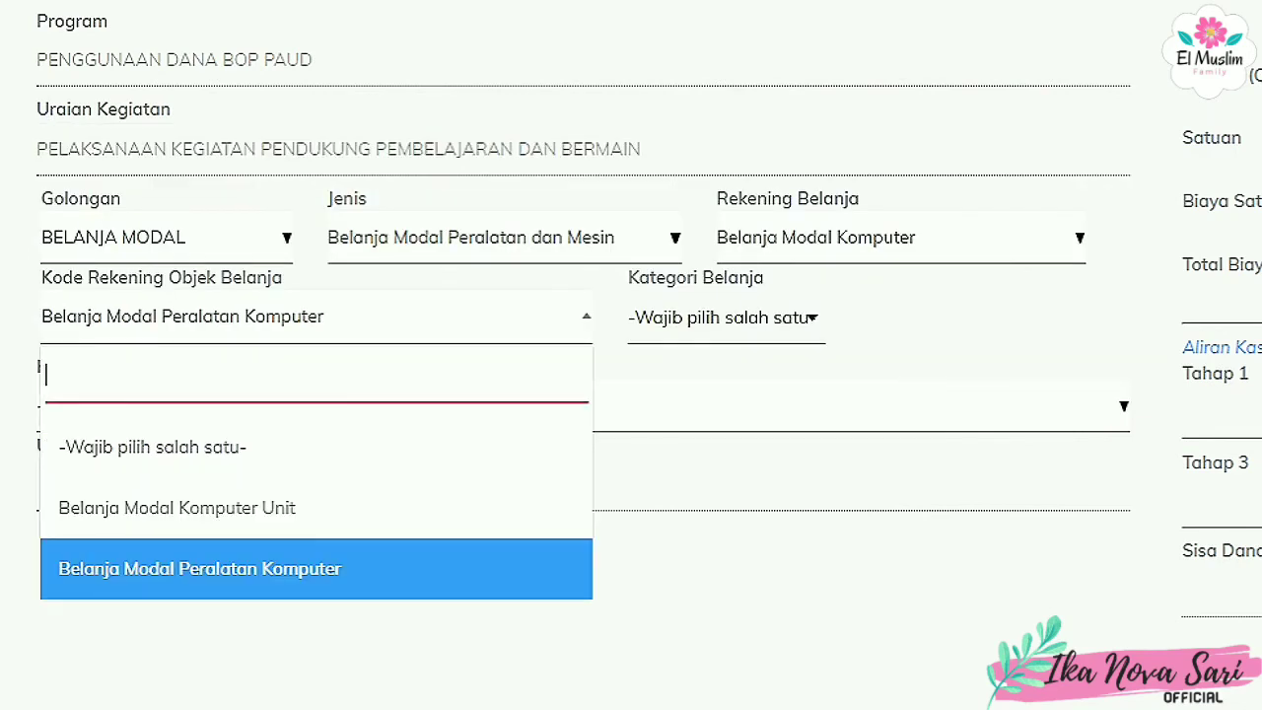
click(582, 317)
Change Rekening Belanja to Belanja Modal Alat Produksi, Pengolahan, dan Pemurnian
click(1079, 237)
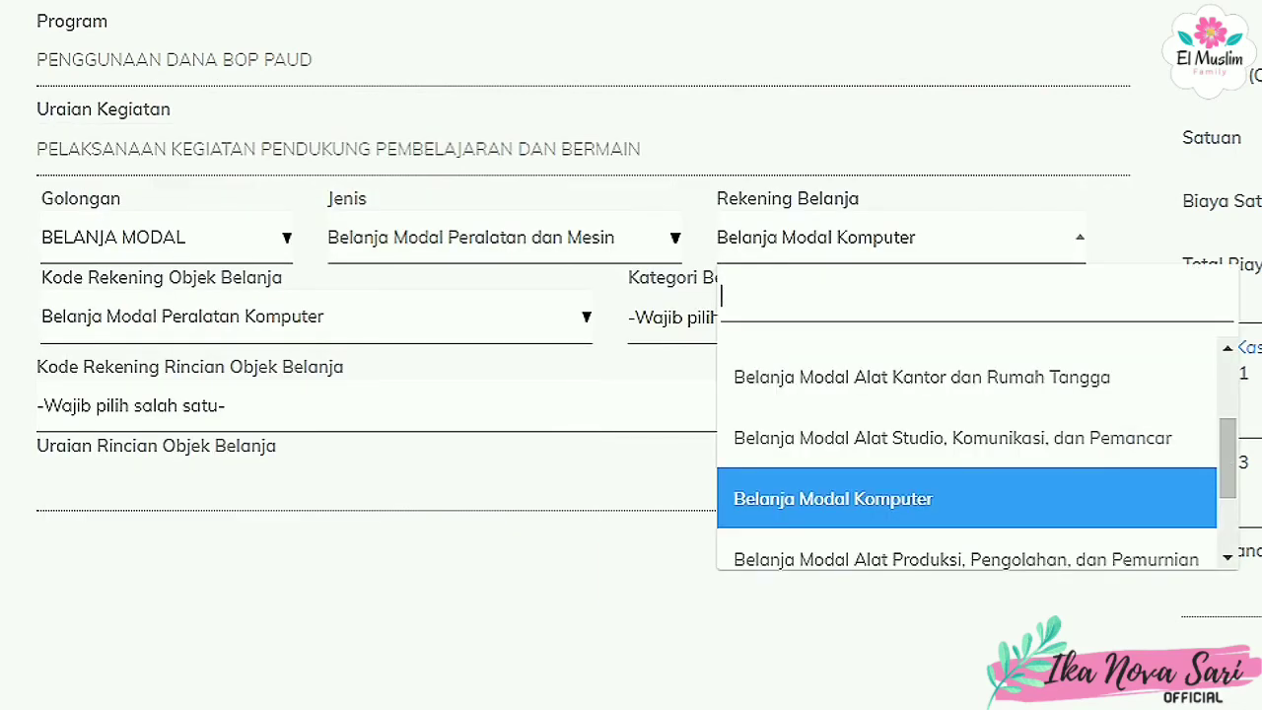
drag(1227, 449, 1227, 499)
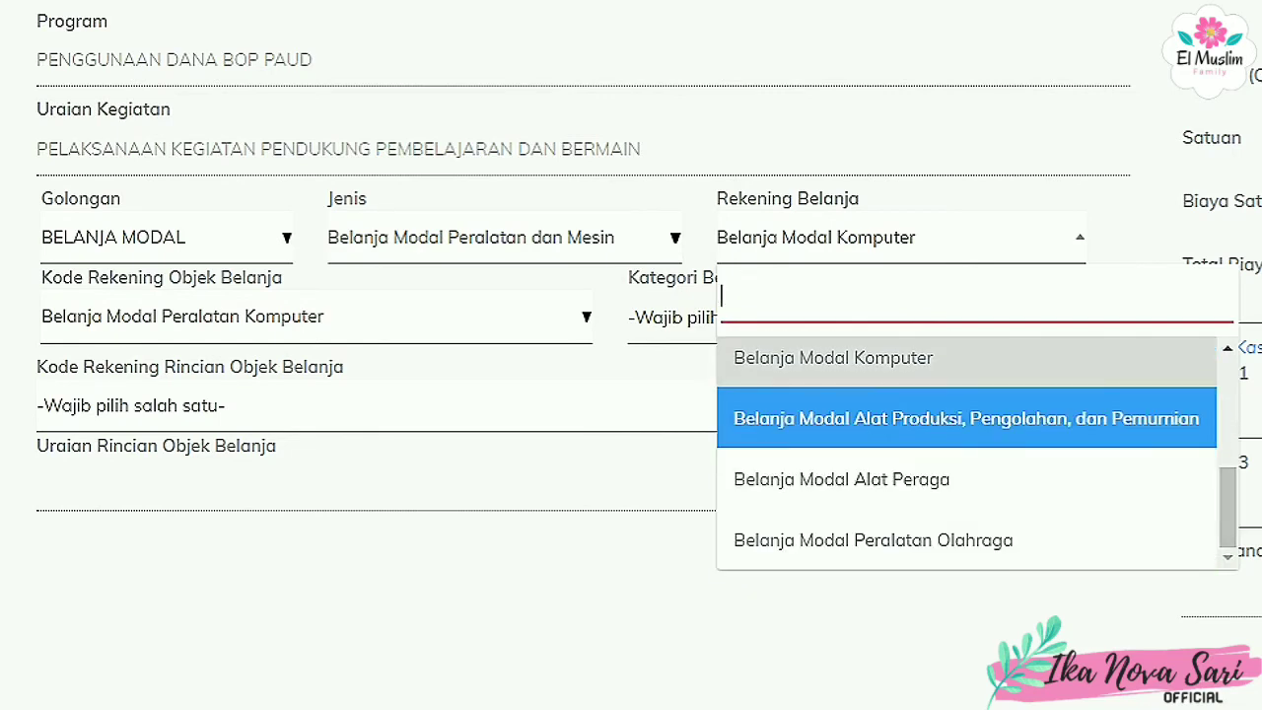
click(966, 418)
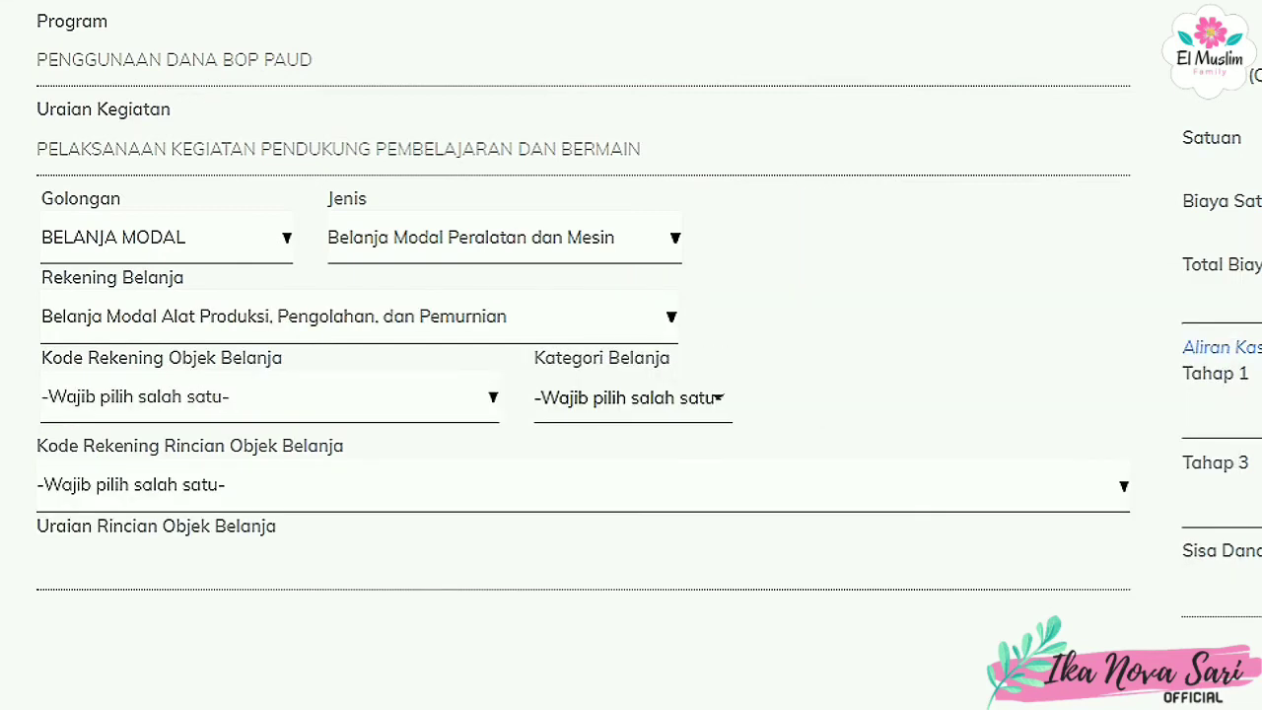
Set Kode Rekening Objek Belanja to Belanja Modal Sumur with Kategori Belanja Alat Mesin, and check its detail codes
click(269, 398)
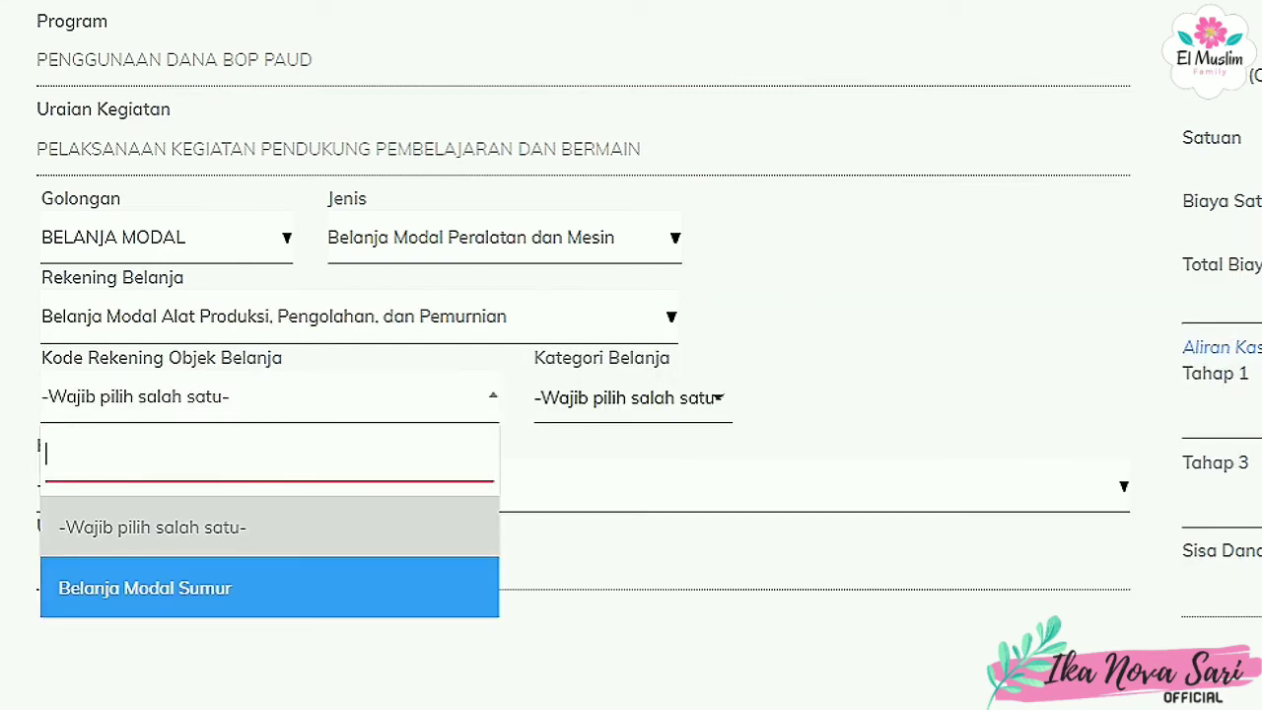
key(Return)
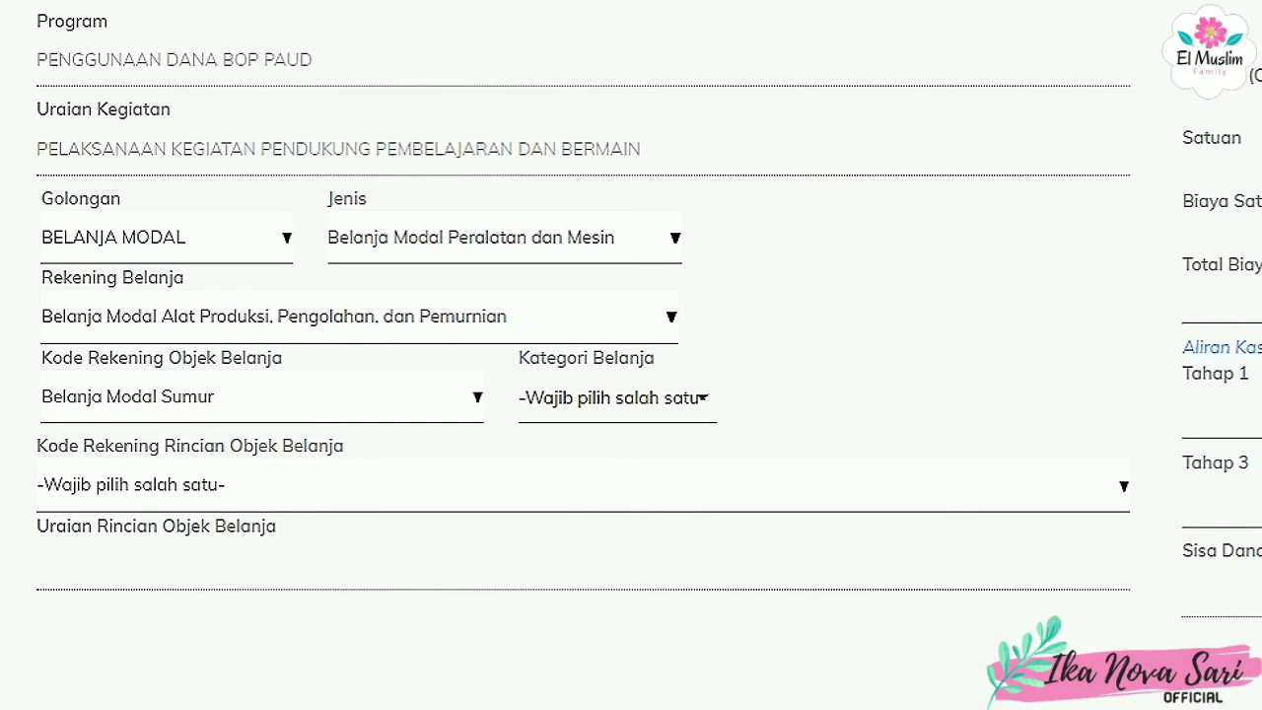
click(617, 397)
click(593, 454)
click(583, 485)
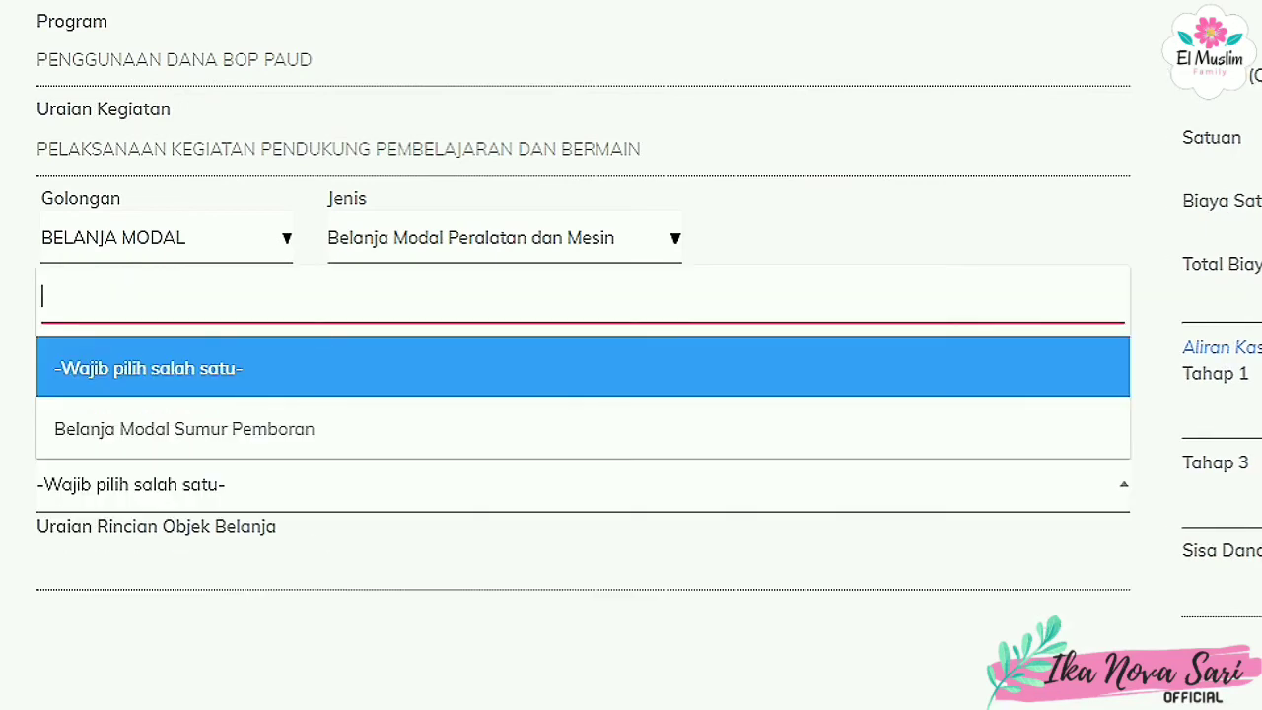
key(Down)
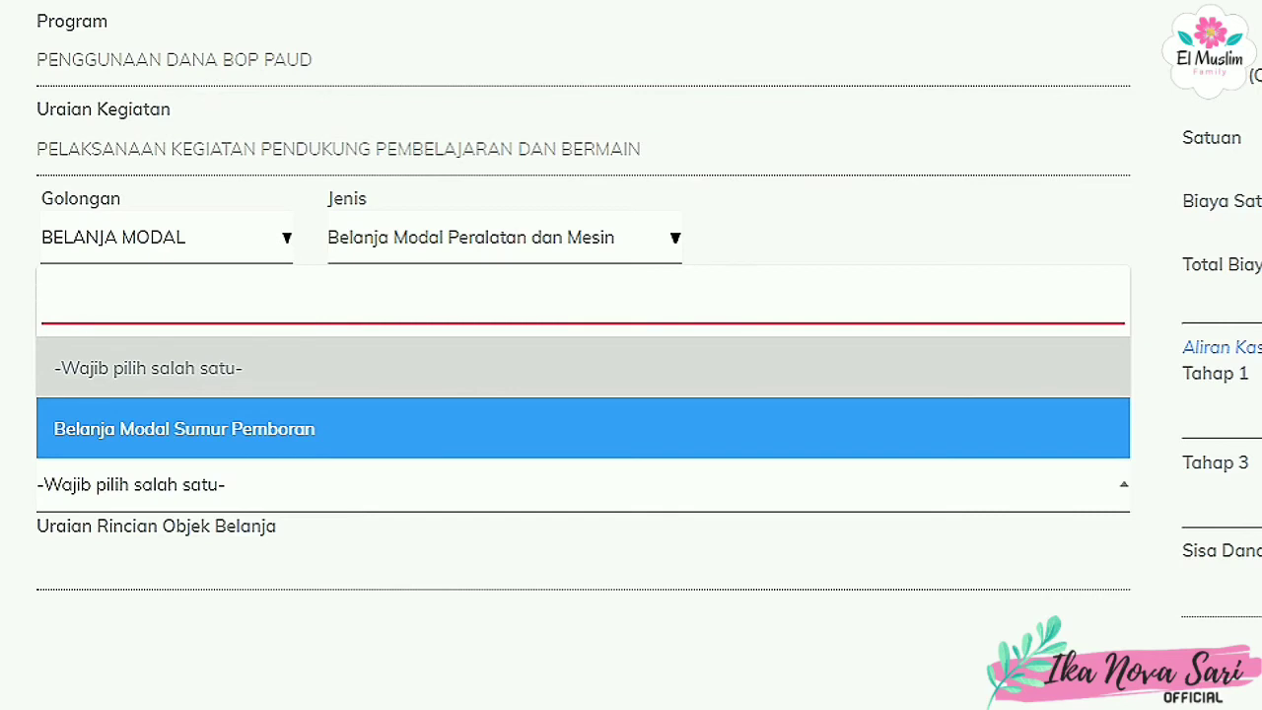
key(Escape)
Check which Jenis and Kode Rekening Objek Belanja options are available without changing the selections
click(675, 237)
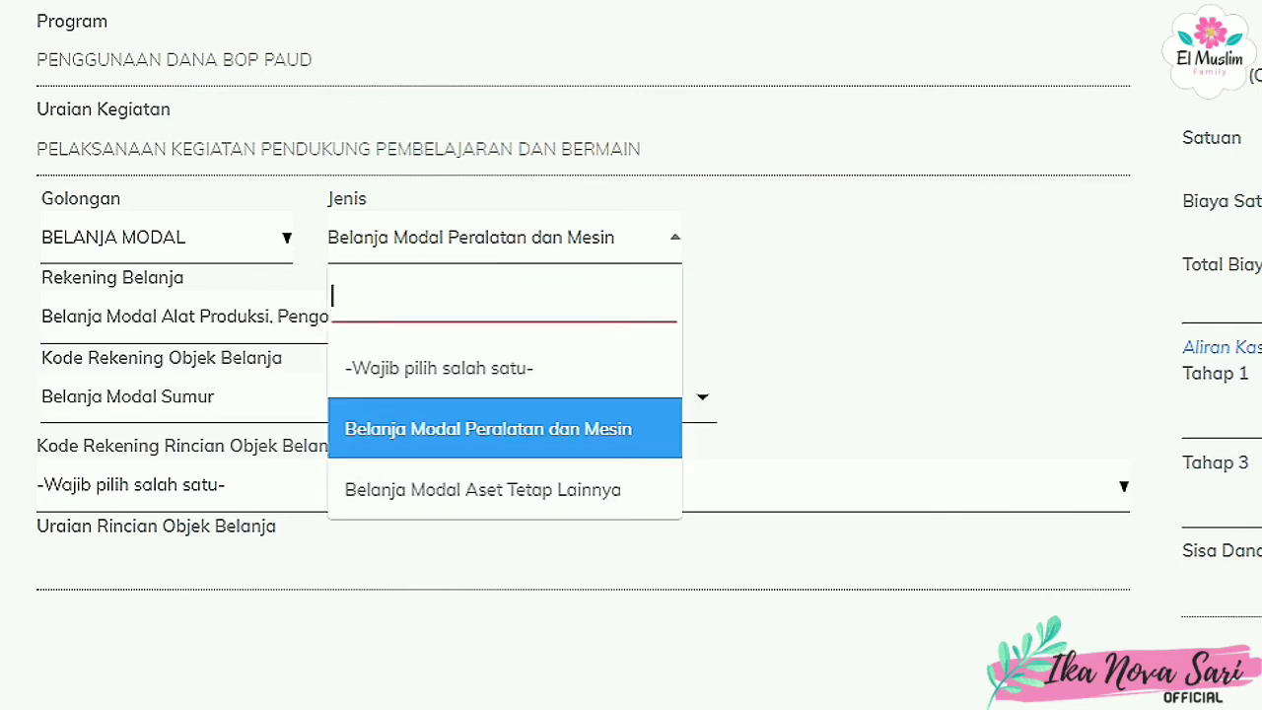
key(Down)
key(Escape)
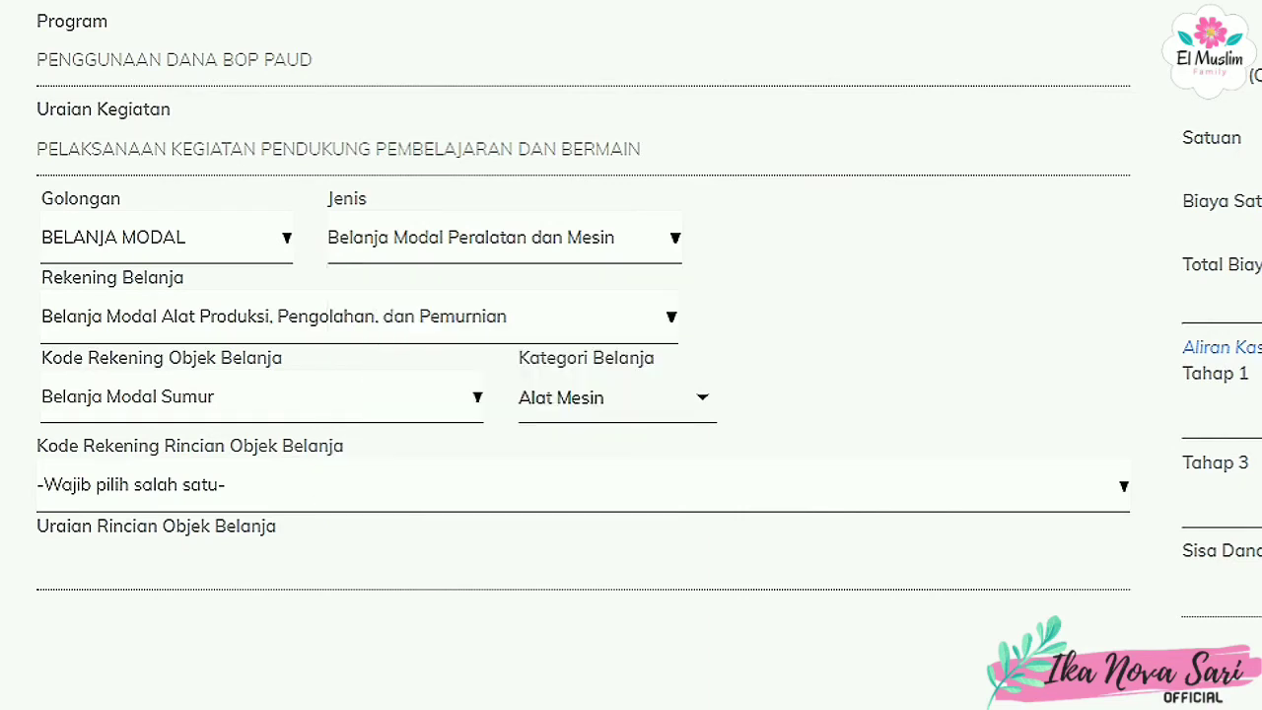
click(477, 396)
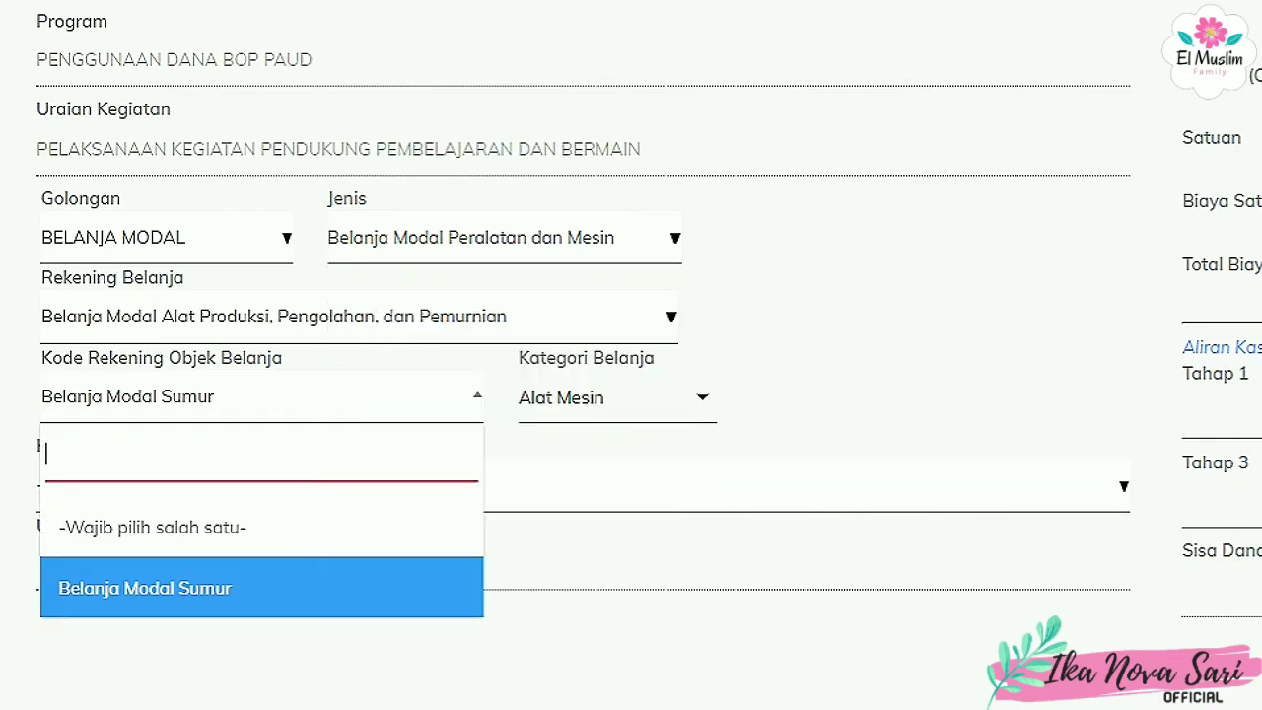
click(675, 237)
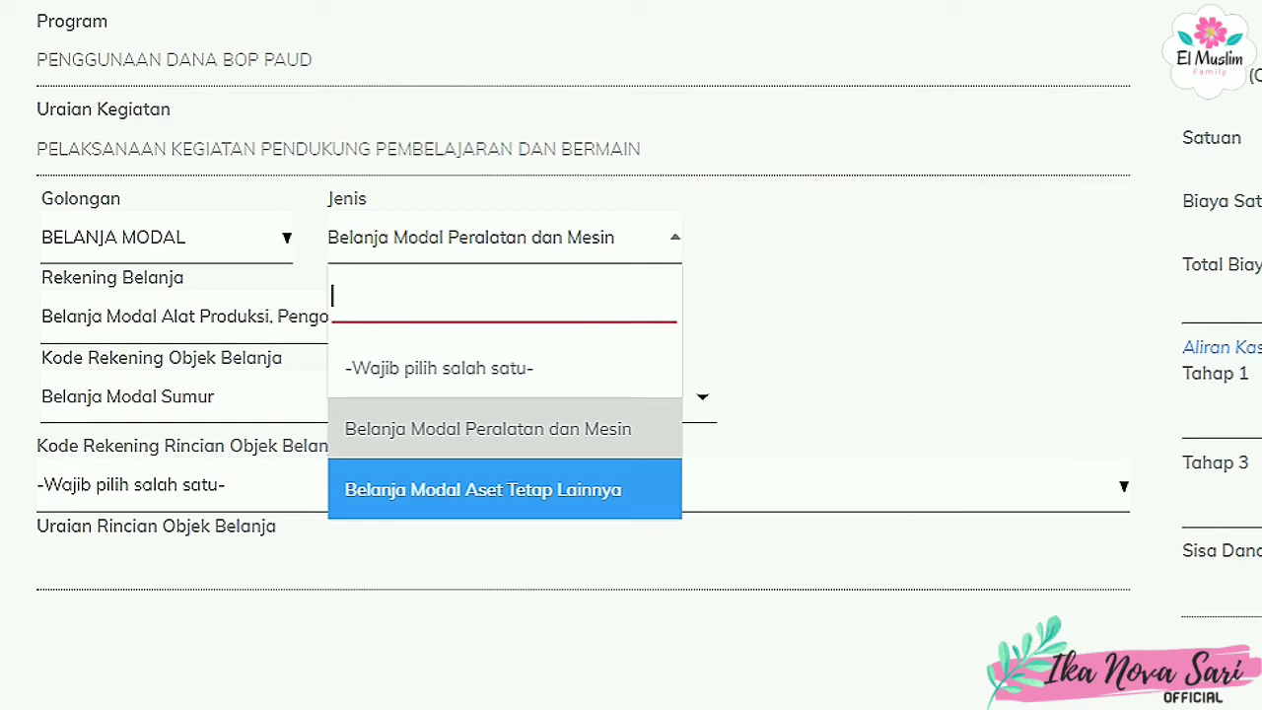
key(Escape)
Change Rekening Belanja to Belanja Modal Alat Peraga
click(671, 317)
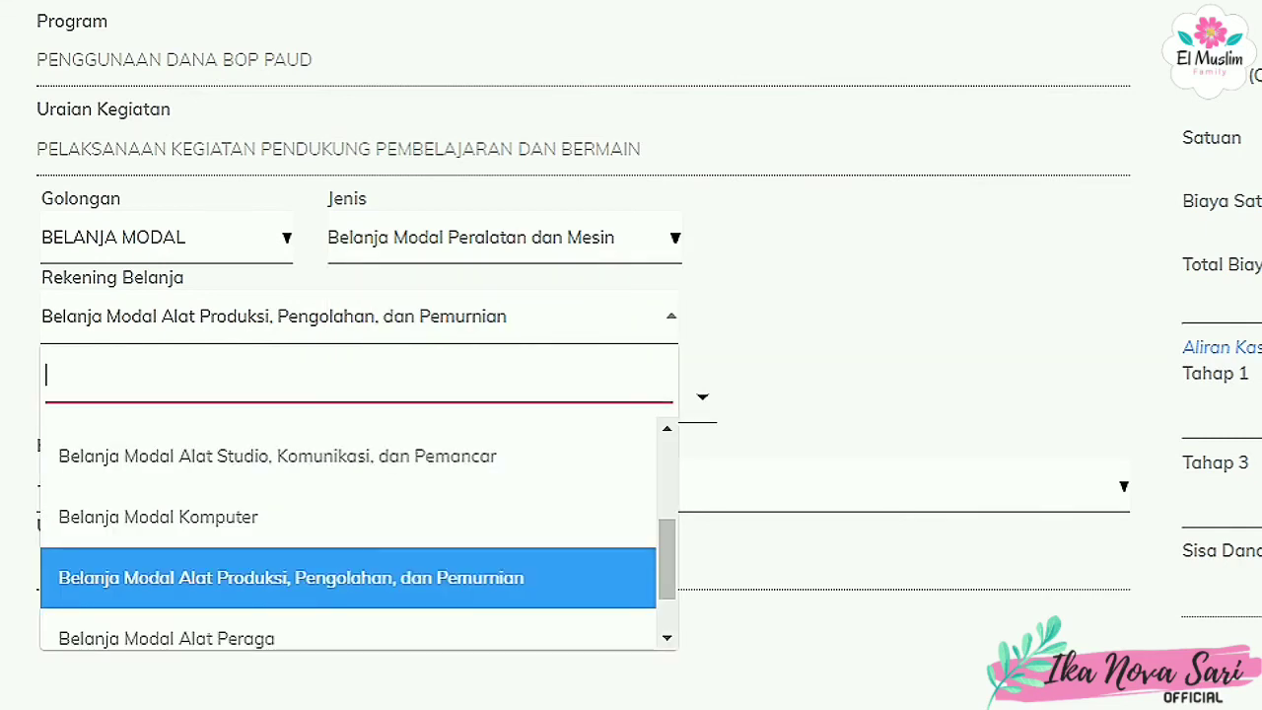
scroll(345, 578, down, 2)
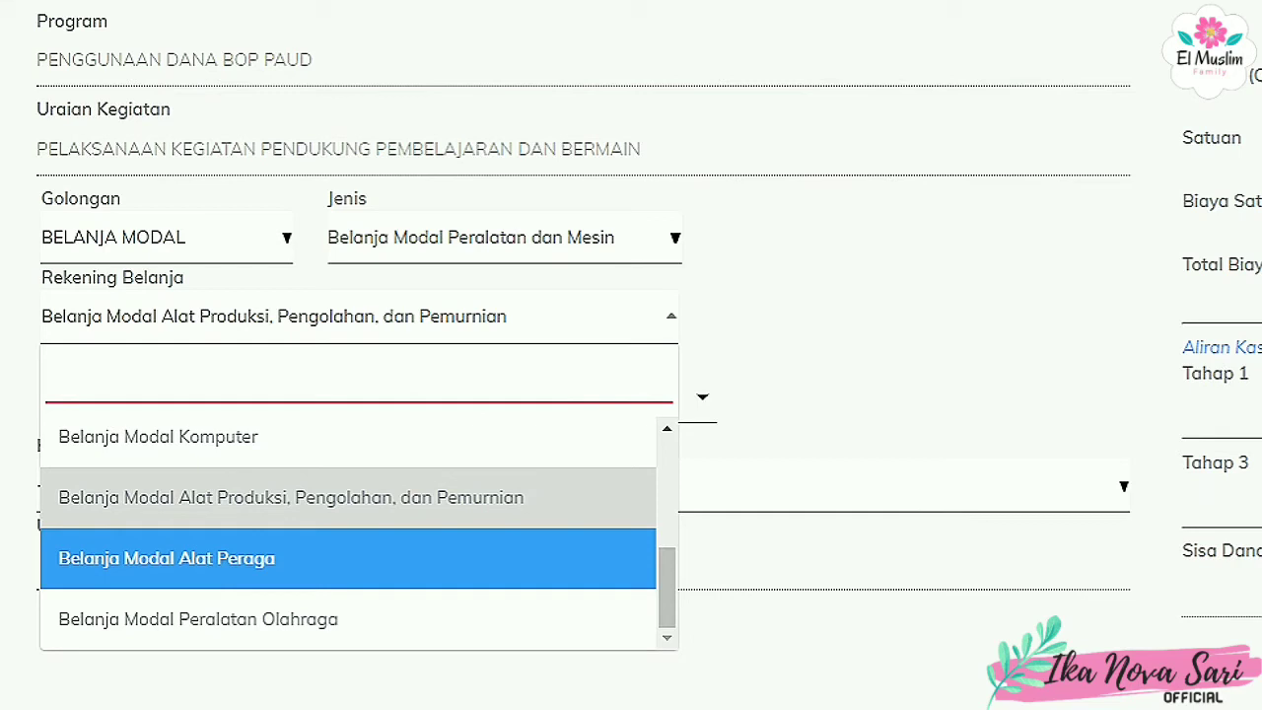
key(Return)
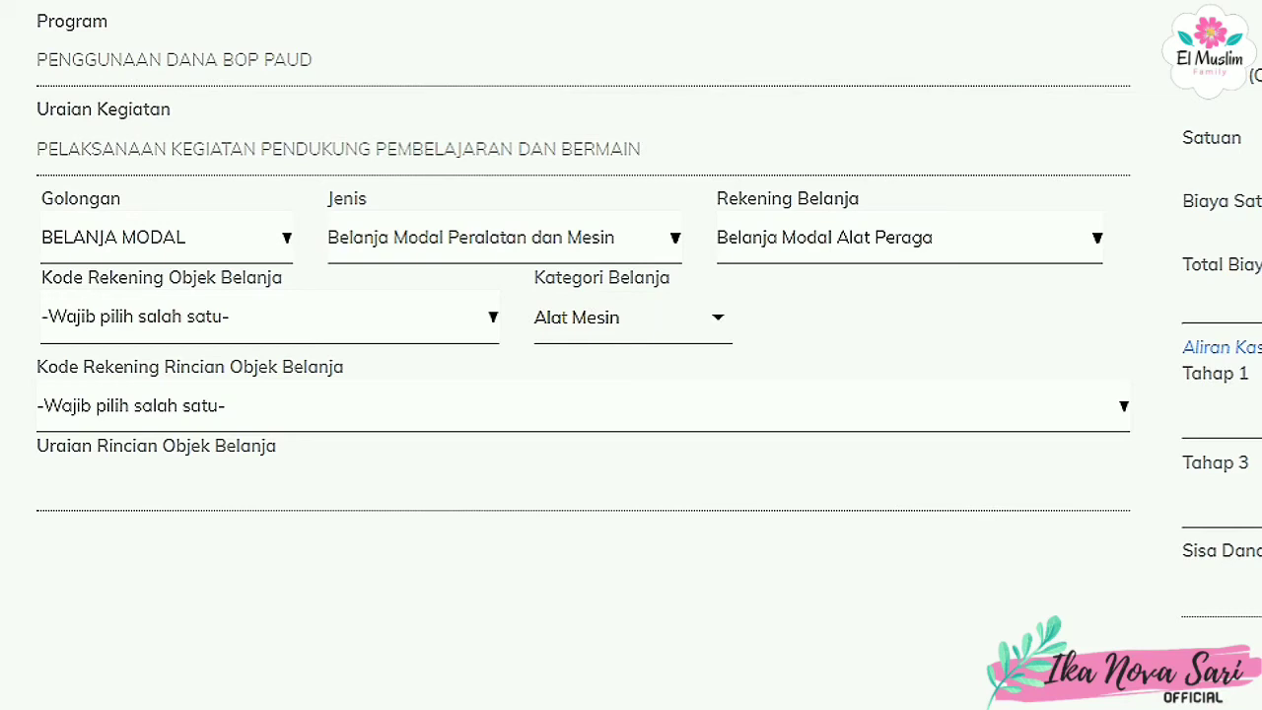
Set Kode Rekening Objek Belanja to Belanja Modal Alat Peraga Pelatihan dan Percontohan with Kategori Belanja Alat Mesin
click(266, 317)
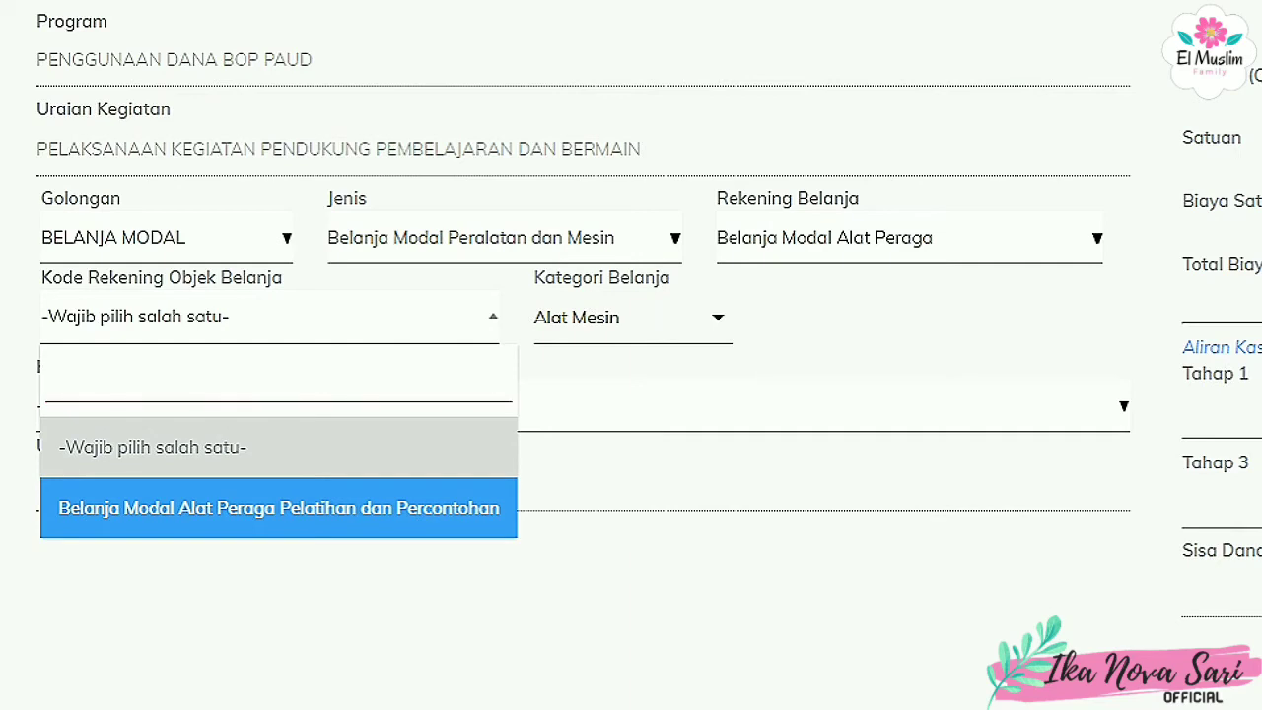
click(279, 508)
click(828, 317)
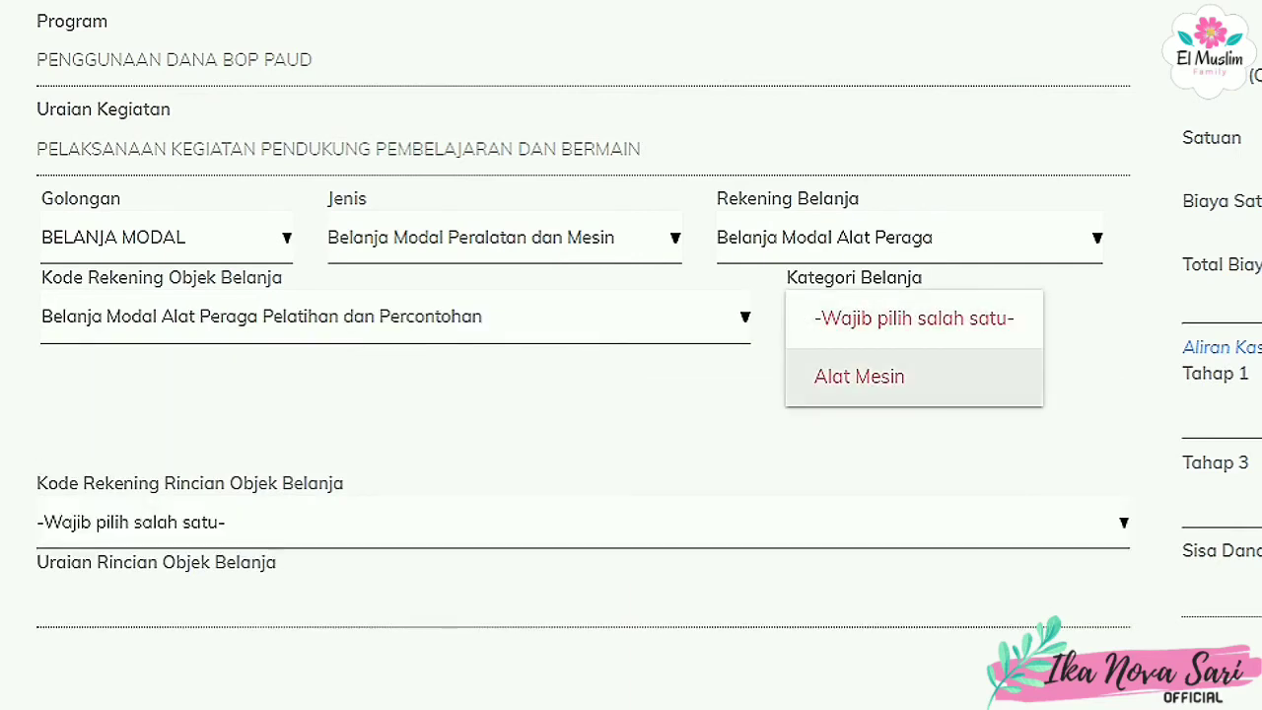
click(859, 374)
click(583, 406)
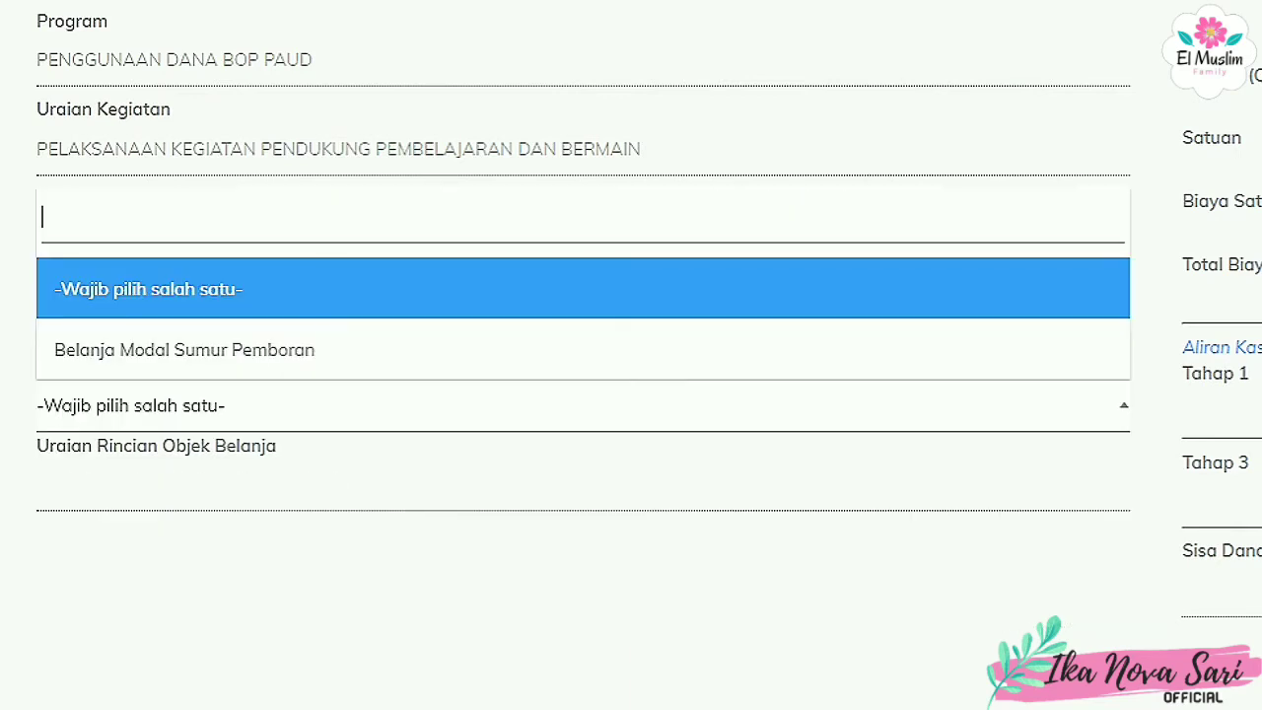
click(582, 406)
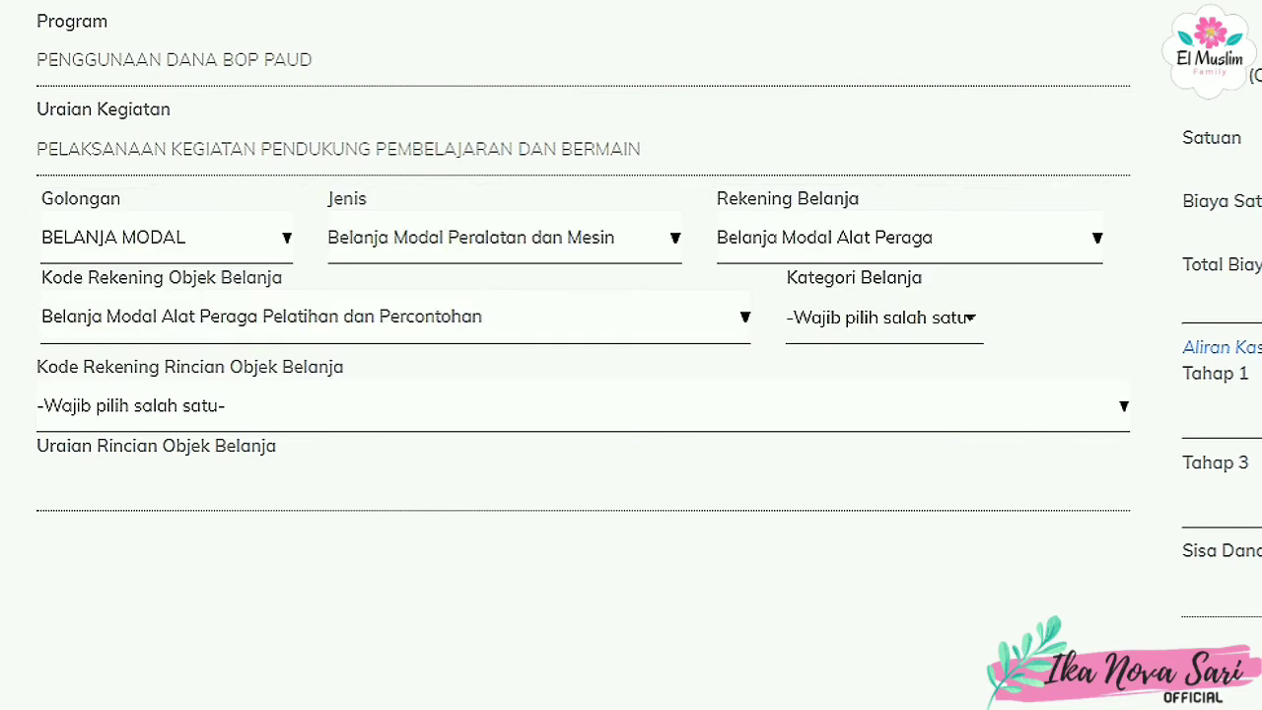
click(583, 406)
click(583, 406)
click(877, 316)
click(894, 375)
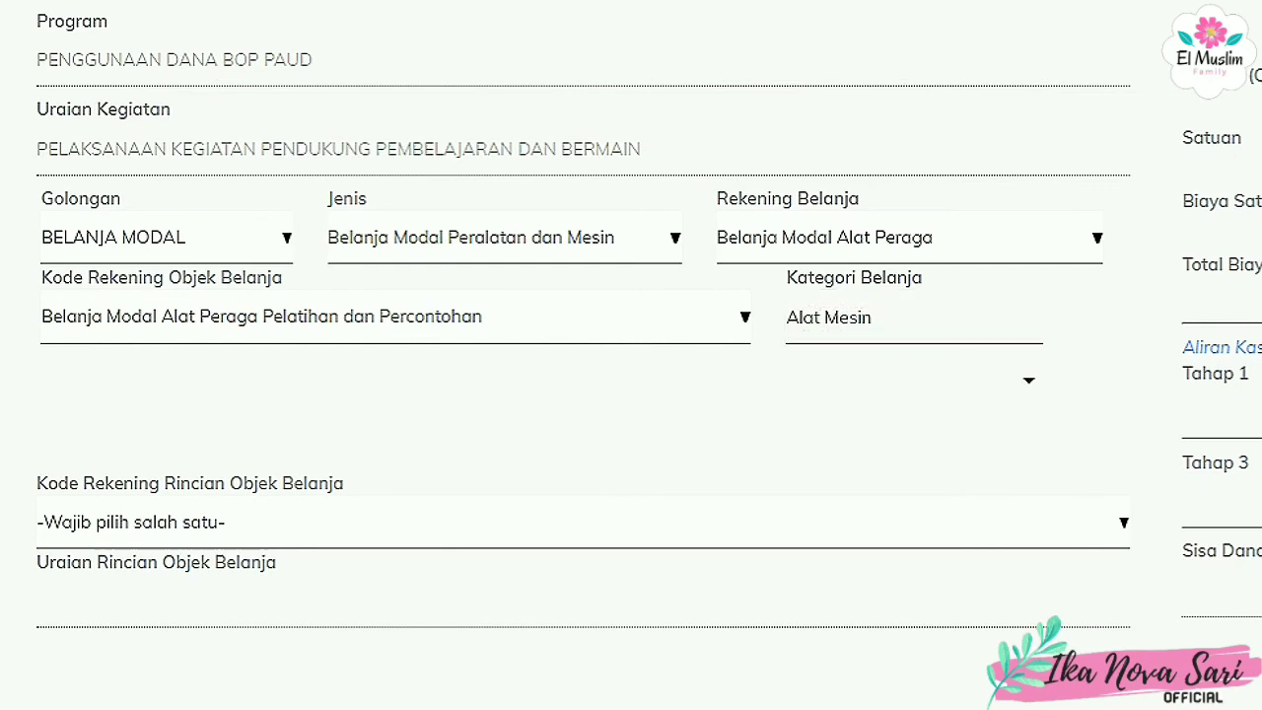
click(583, 406)
click(582, 407)
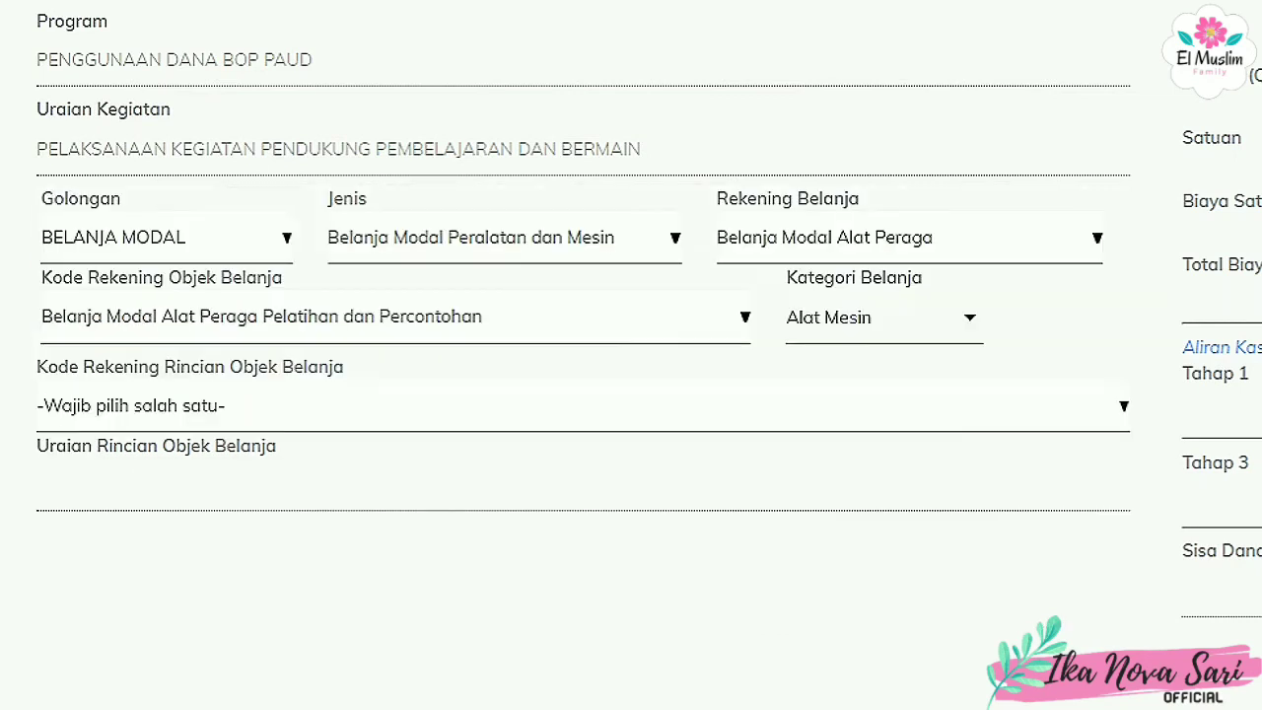
Reselect Belanja Modal Alat Peraga Pelatihan dan Percontohan and Alat Mesin, and check the detail codes in Kode Rekening Rincian Objek Belanja
click(395, 316)
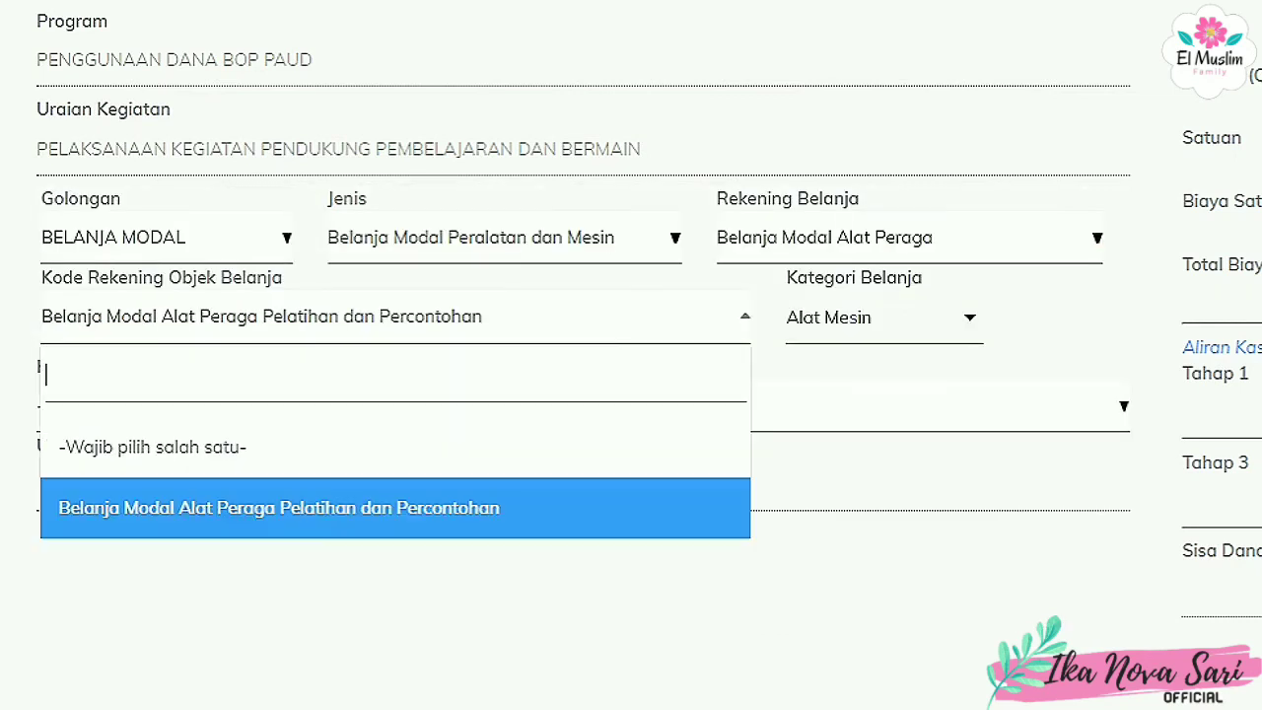
click(395, 508)
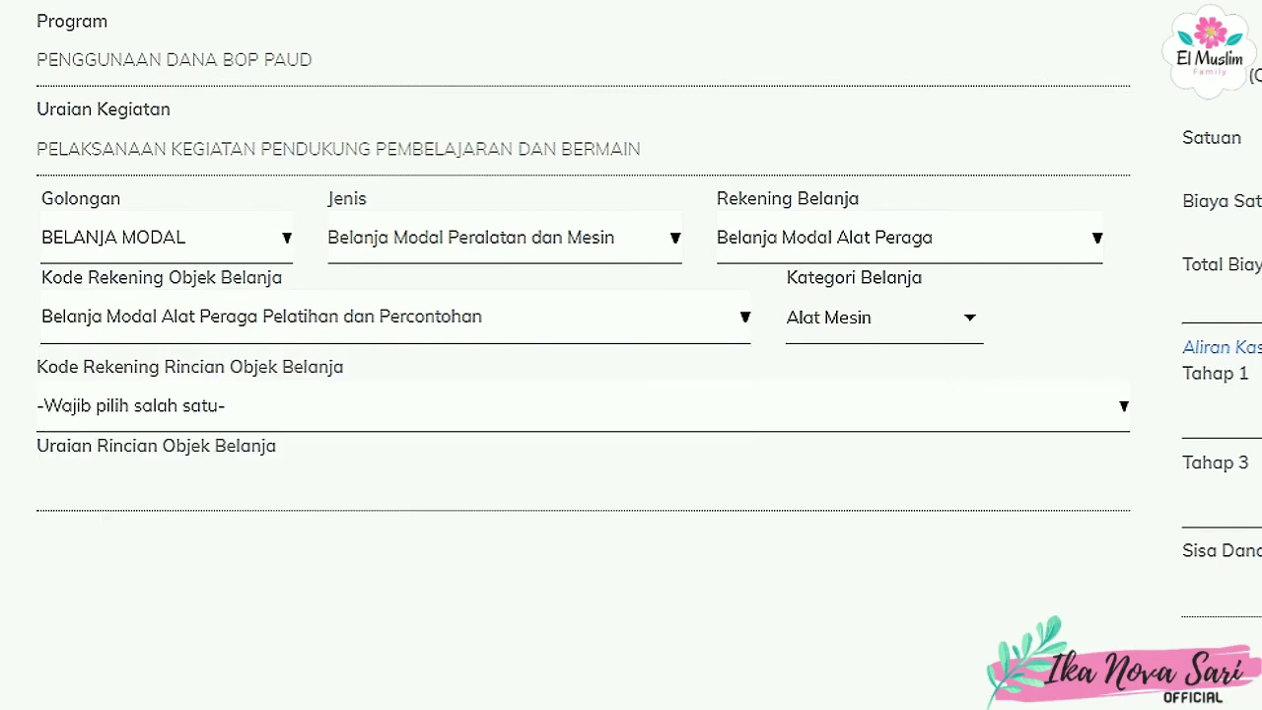
click(884, 318)
click(858, 376)
click(583, 406)
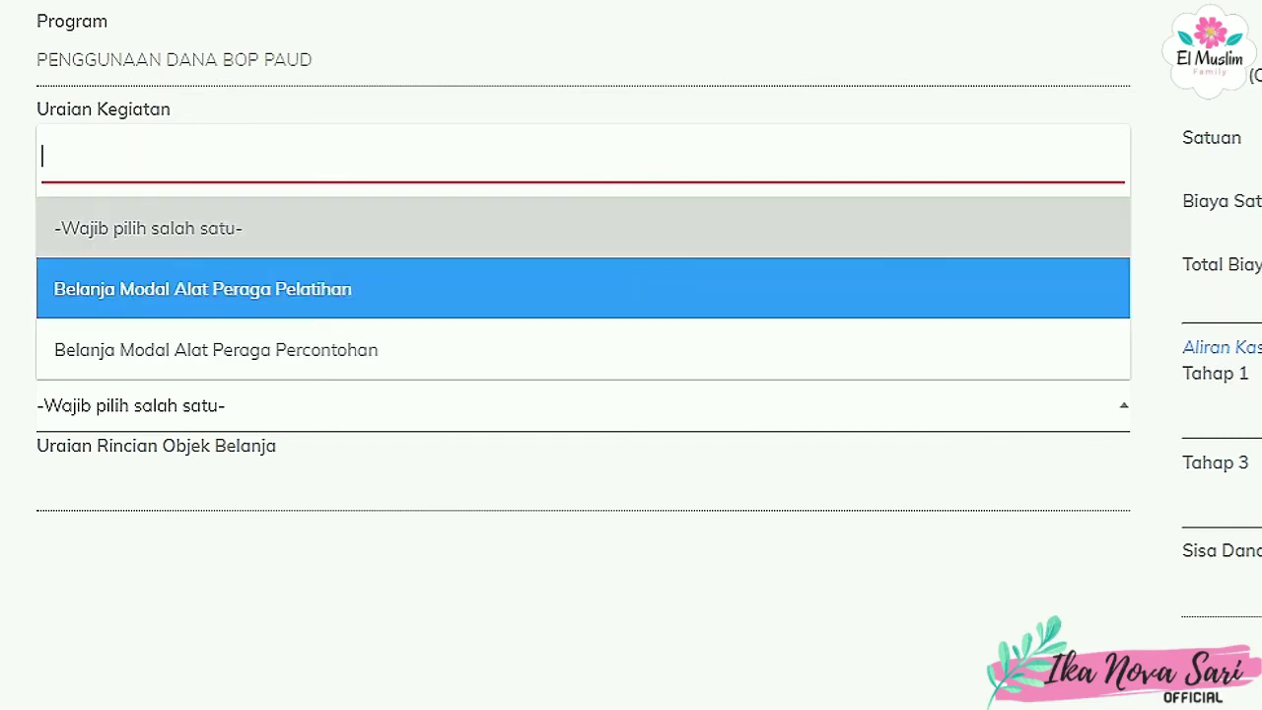
key(Escape)
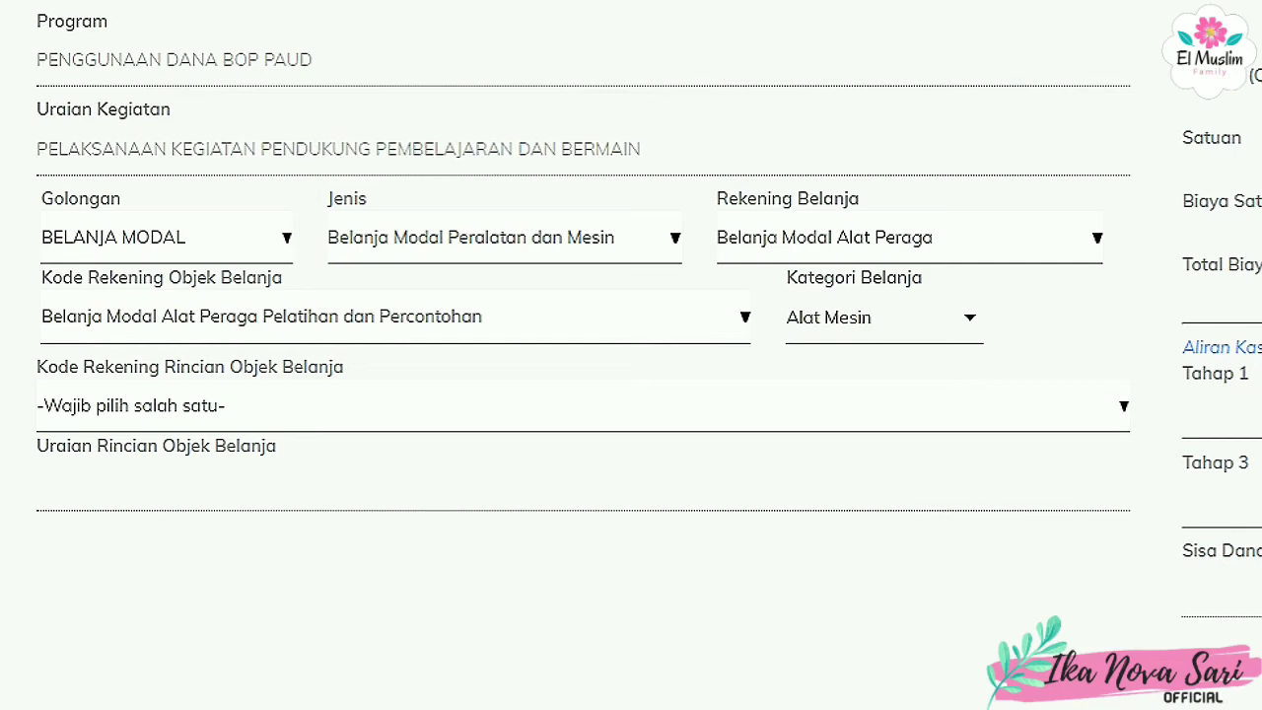
Change Rekening Belanja to Belanja Modal Peralatan Olahraga
click(908, 238)
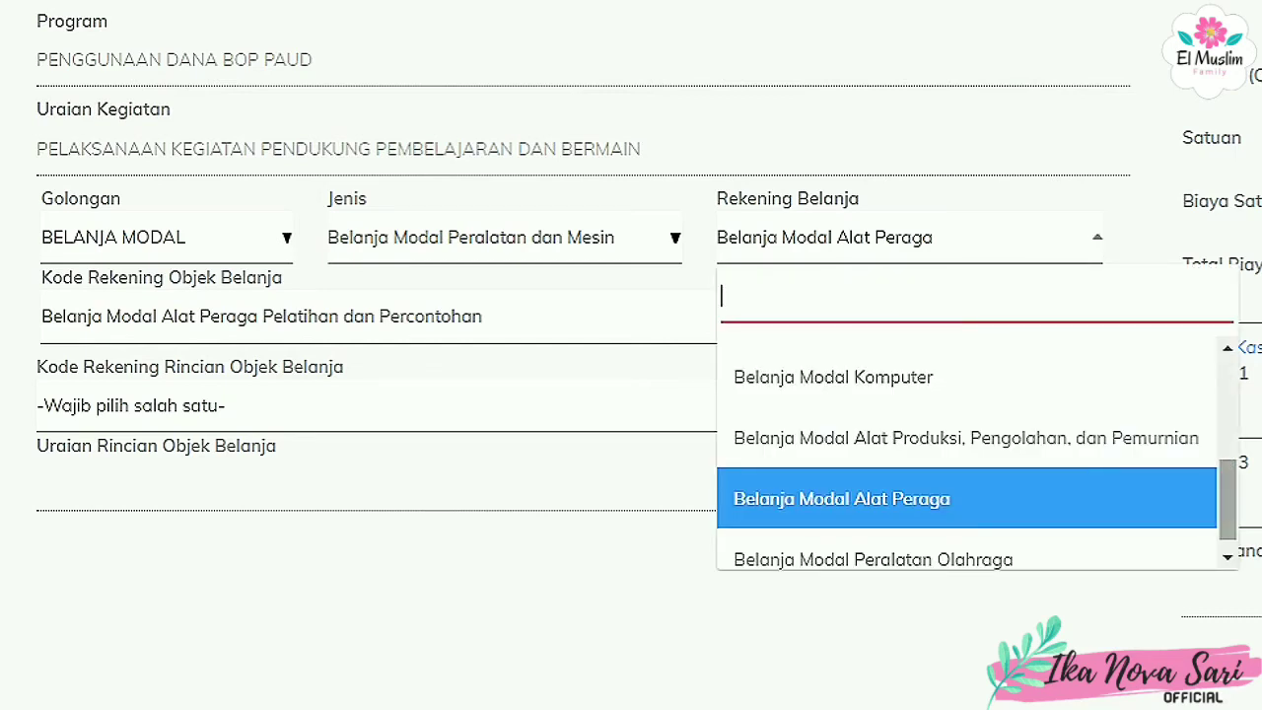
scroll(967, 540, down, 1)
key(Return)
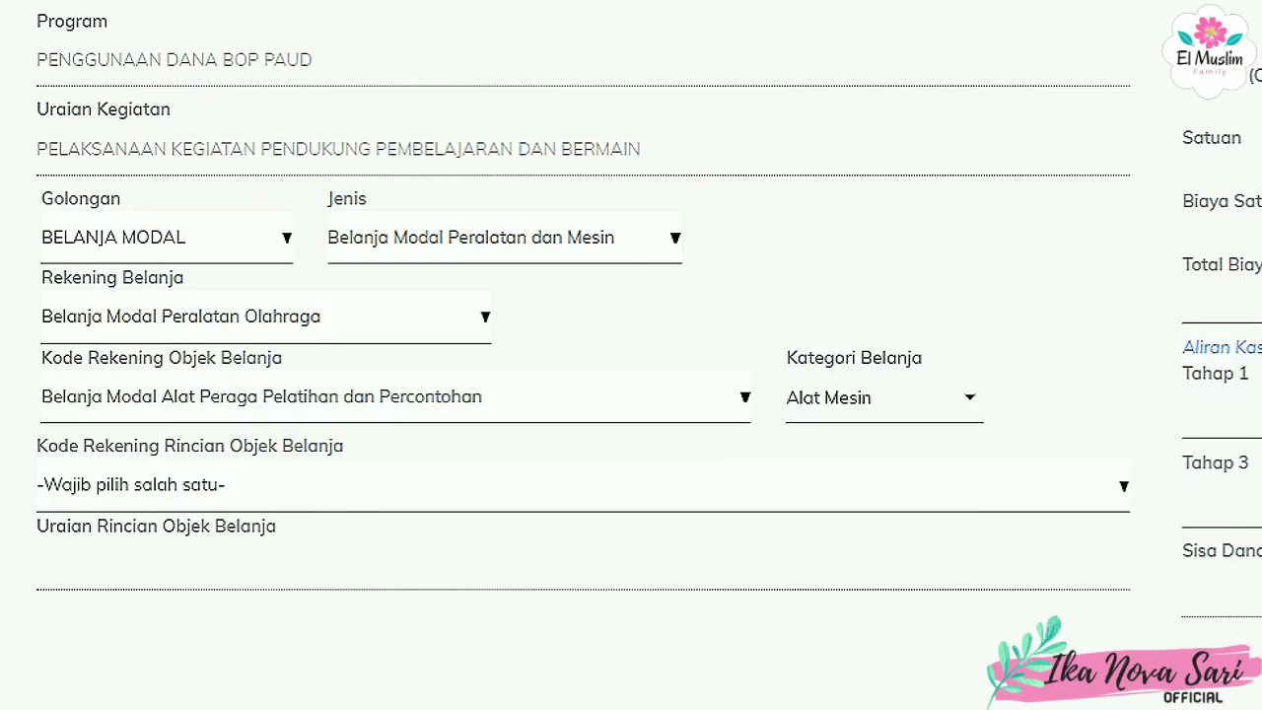
Set Kode Rekening Objek Belanja to Belanja Modal Peralatan Olahraga, Kategori Belanja to Alat Mesin, and the detail code to Belanja Modal Peralatan Olahraga Atletik
click(396, 397)
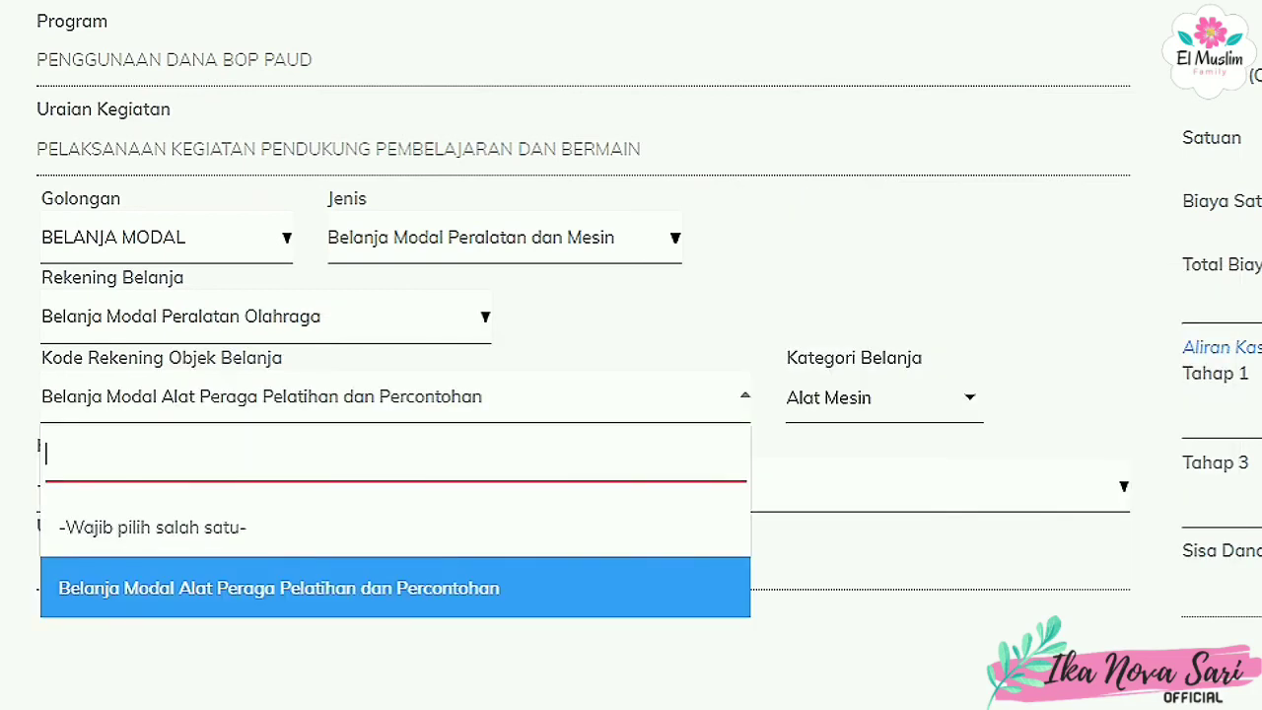
click(279, 589)
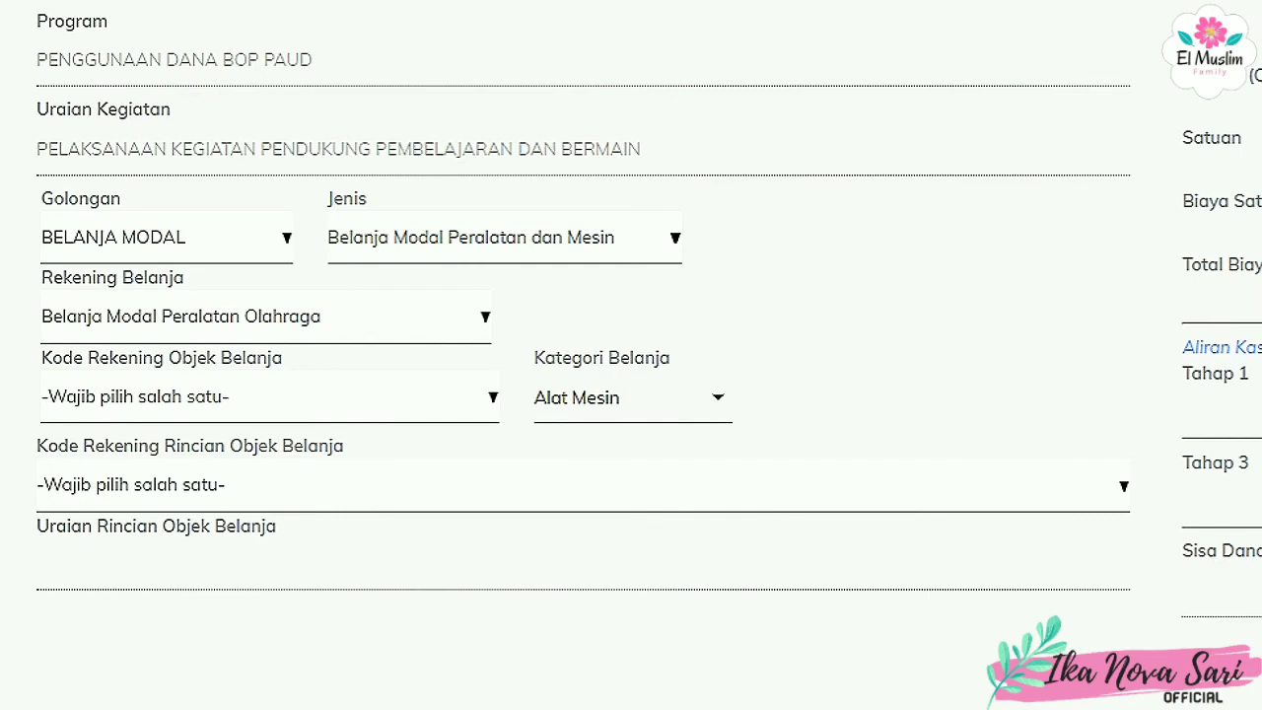
click(395, 397)
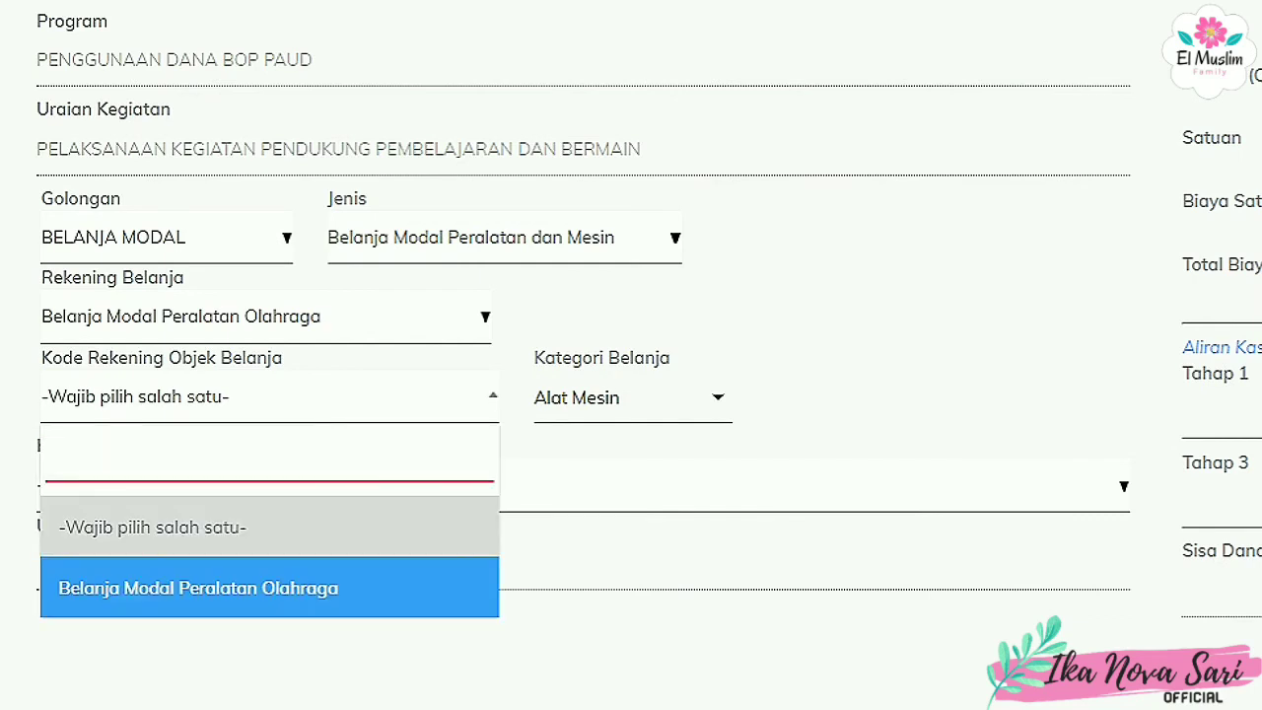
click(198, 588)
click(724, 398)
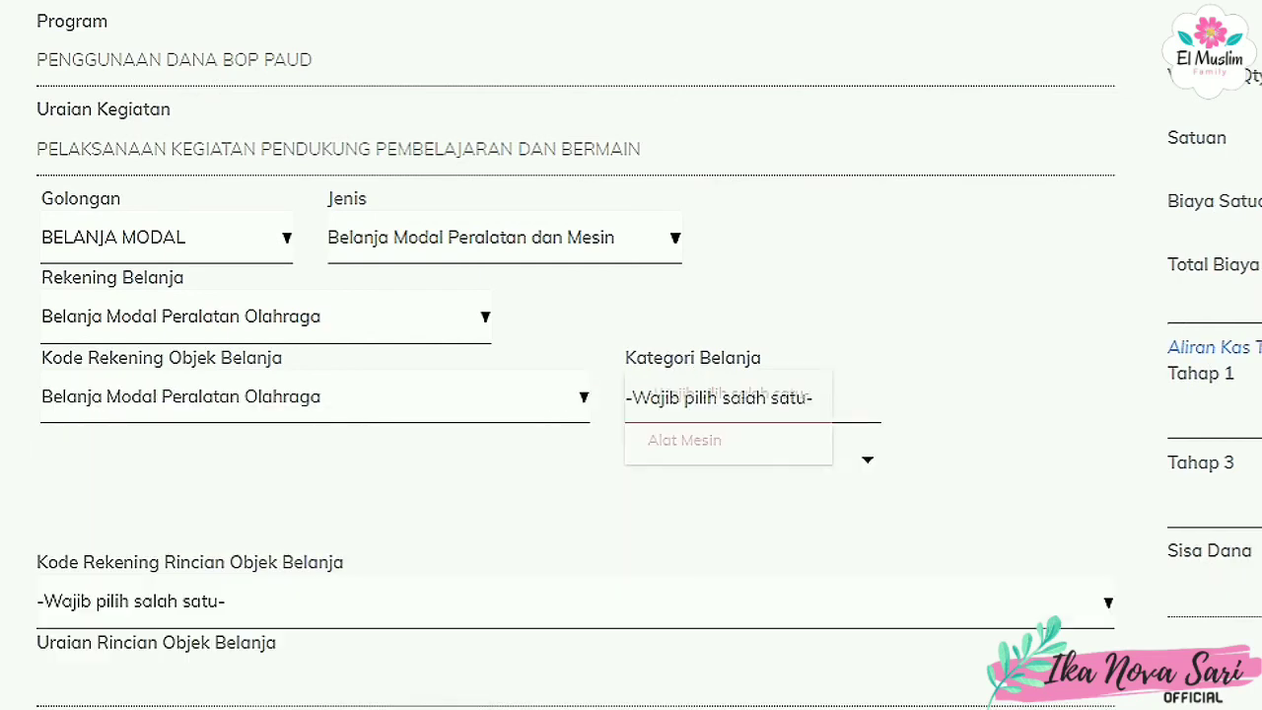
click(700, 455)
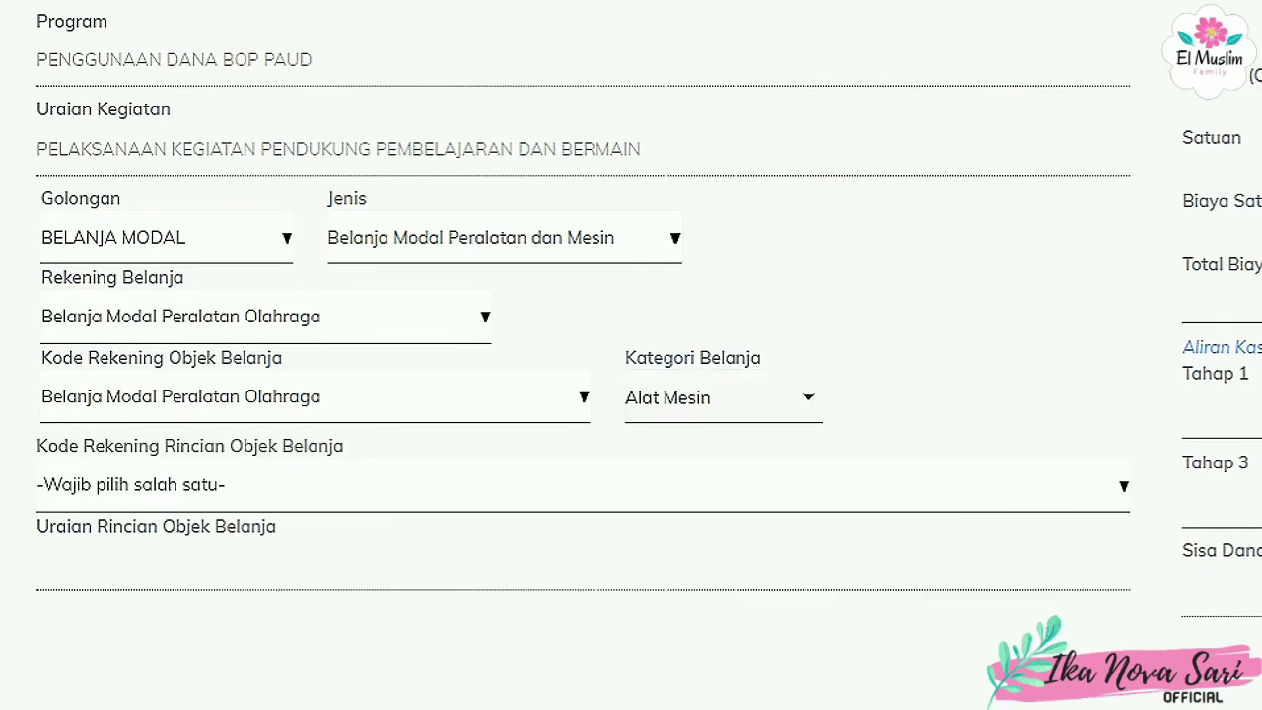
click(582, 485)
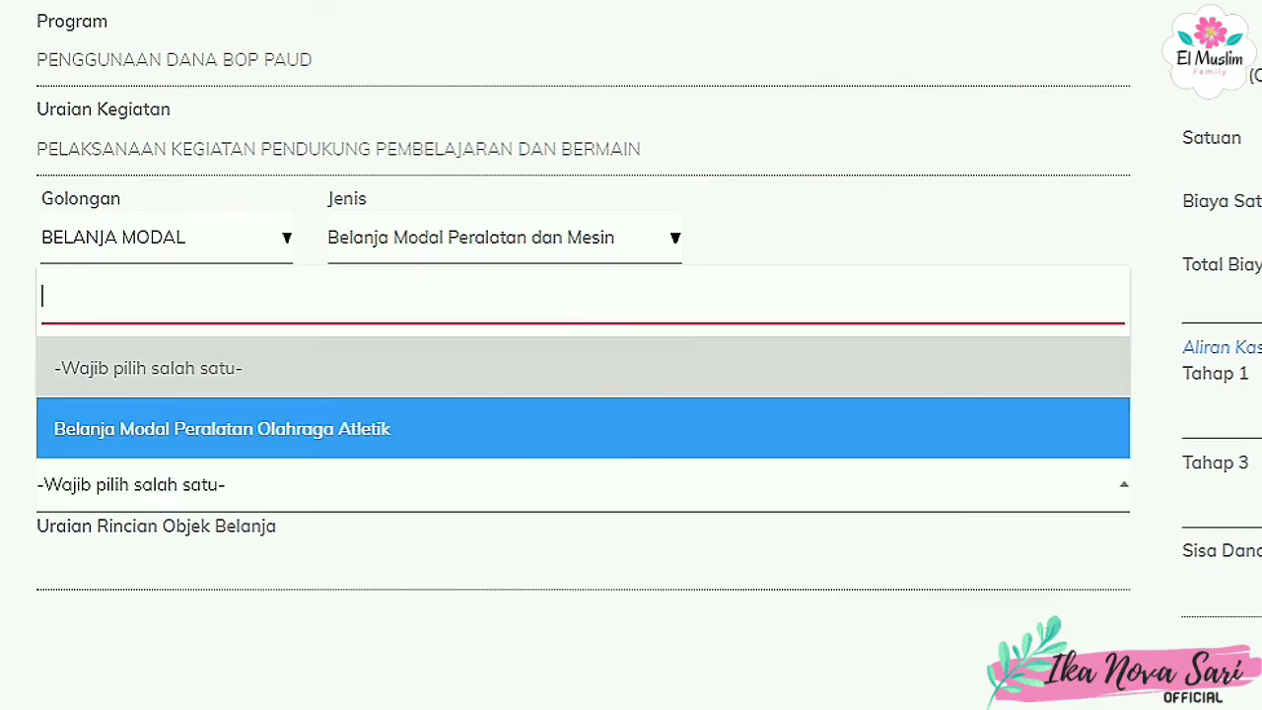
click(223, 429)
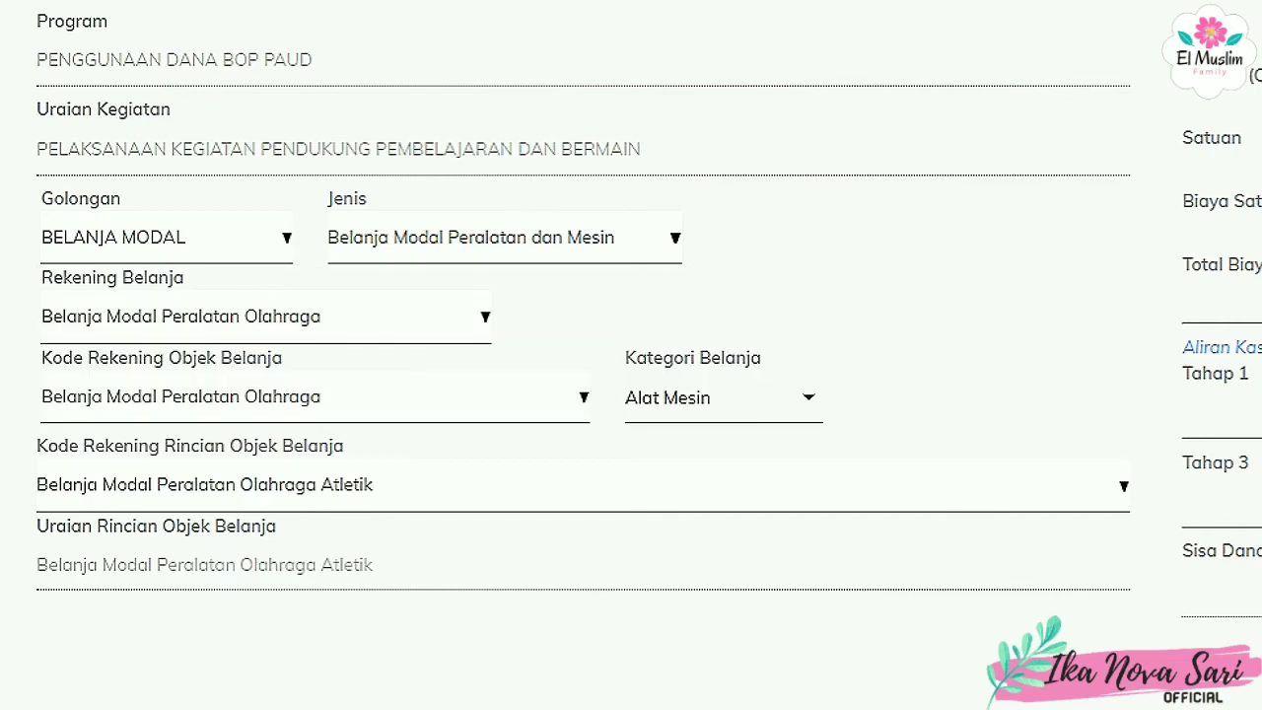
Review the available Rekening Belanja options for equipment and machinery
click(266, 316)
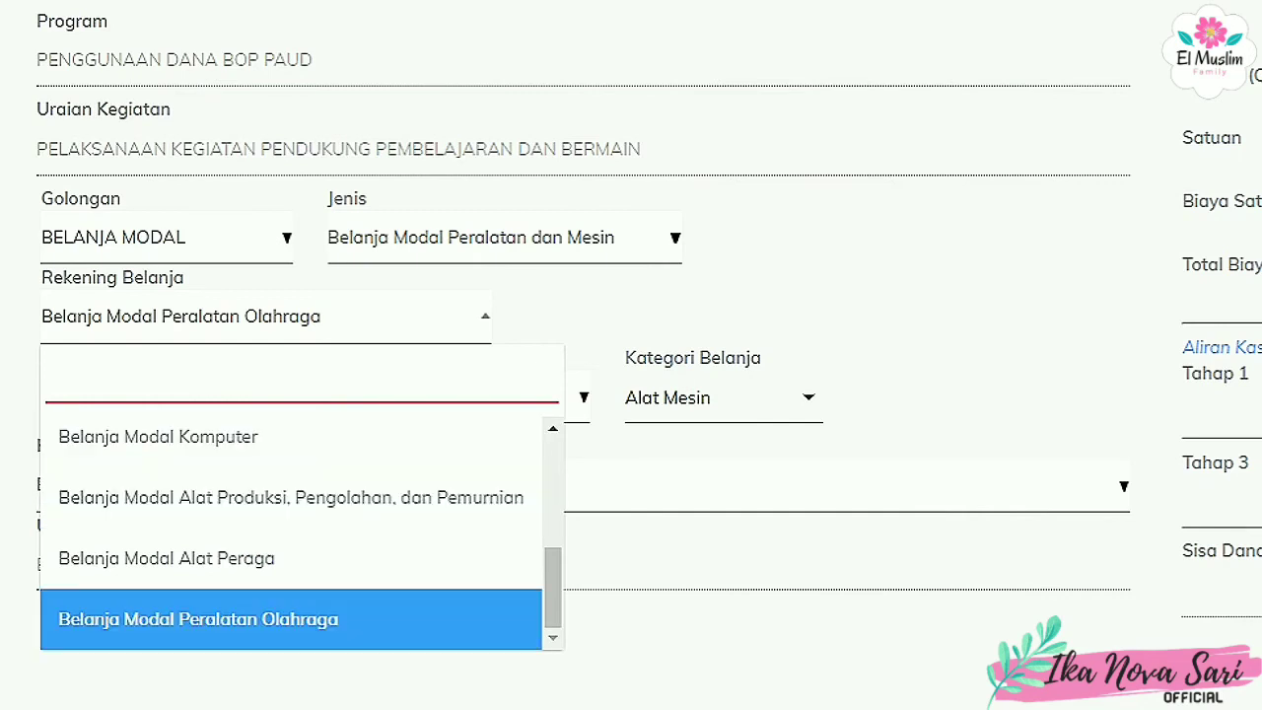
scroll(301, 523, up, 2)
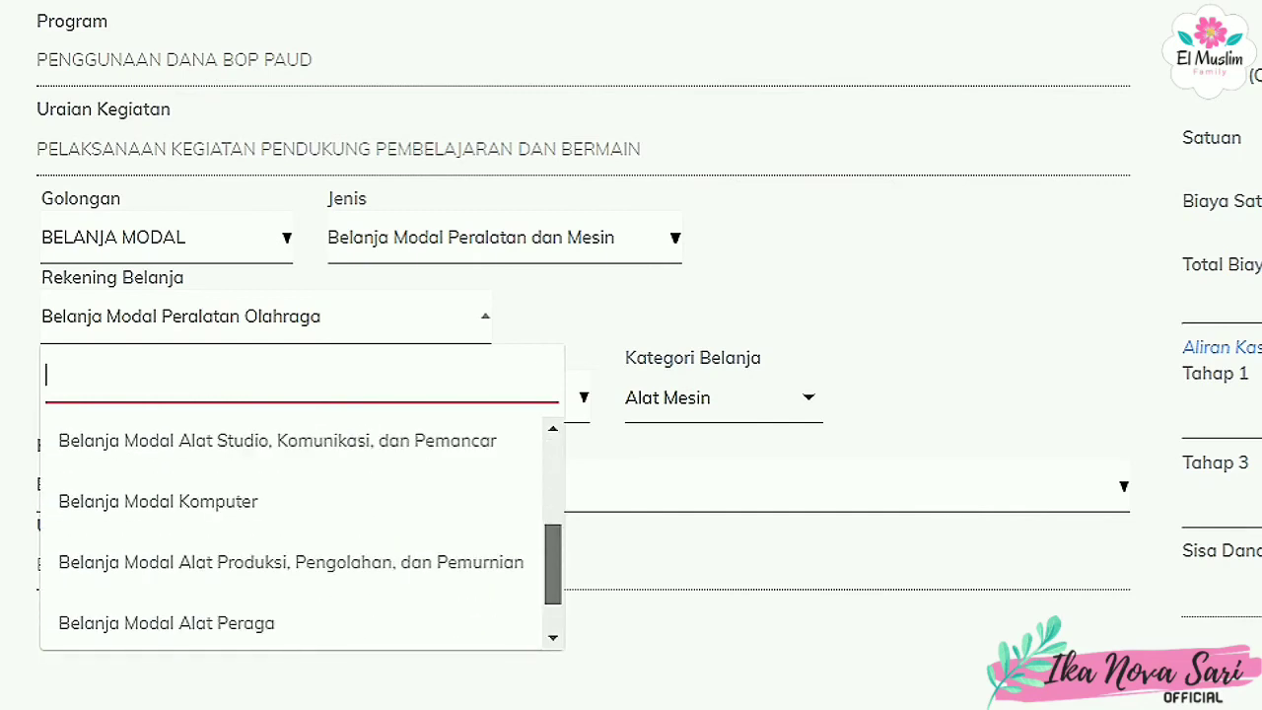